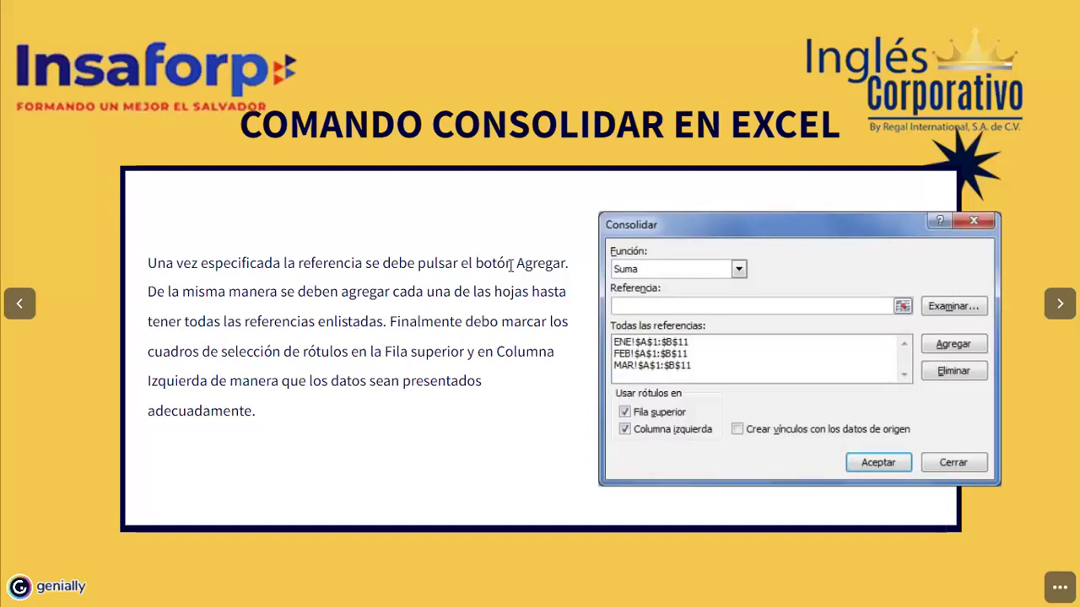
left_click_drag(287, 263, 375, 265)
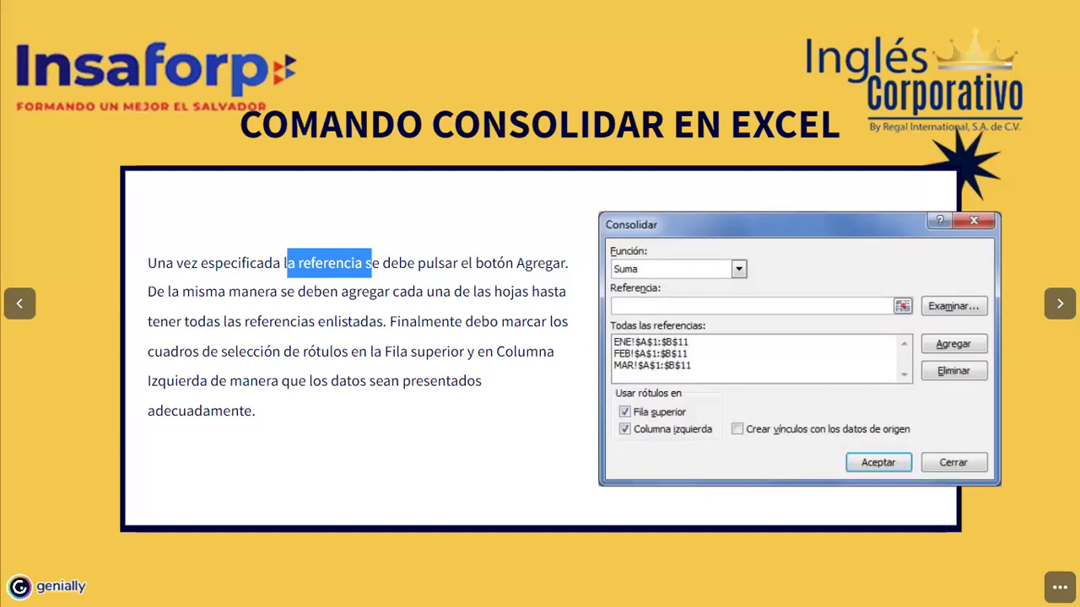
key("Right")
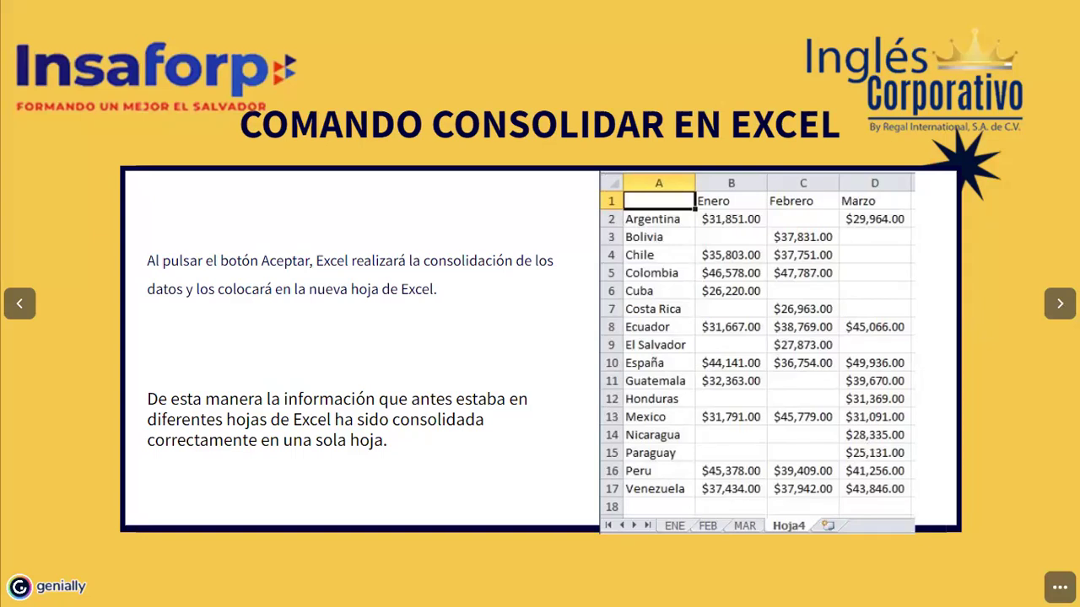
key("Right")
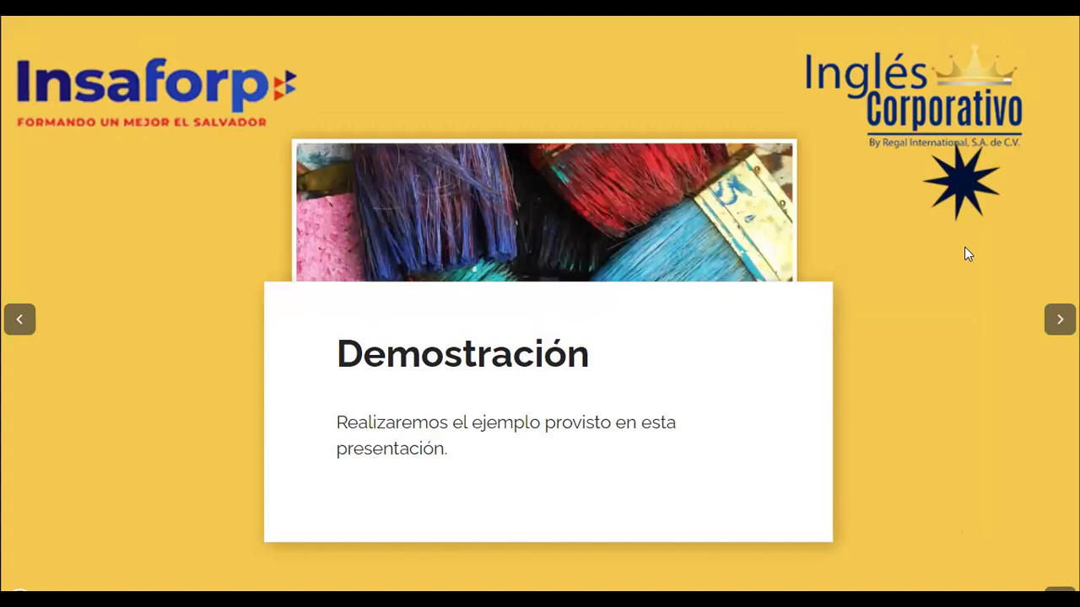
Step: Switch to the ConsolidarDatosEjem workbook in Excel and review the country and amount tables on the Enero, Febrero and Marzo sheets
key("alt+Tab")
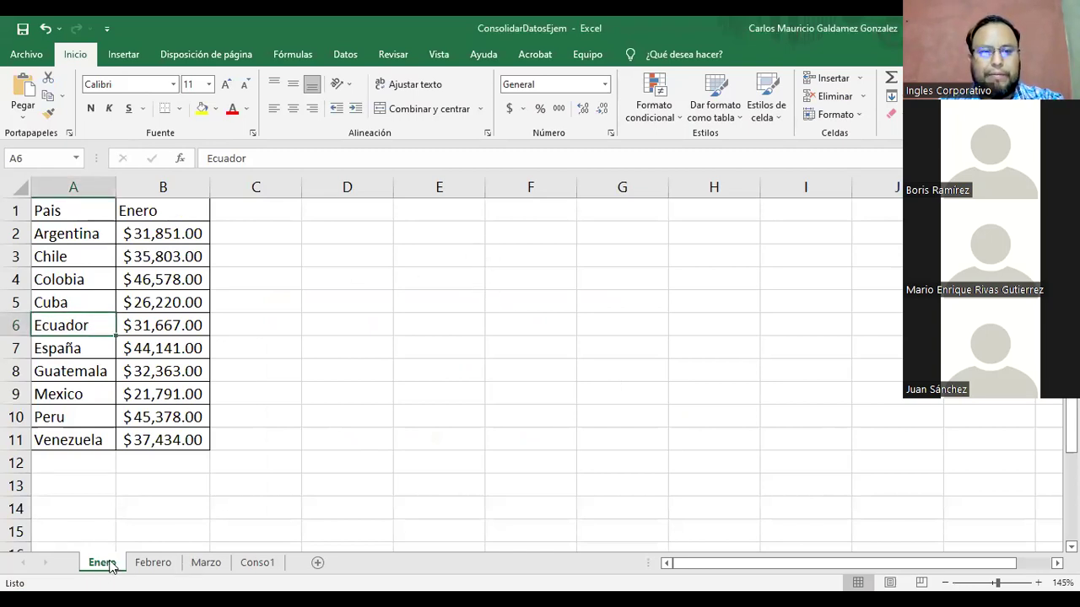
left_click_drag(78, 209, 173, 443)
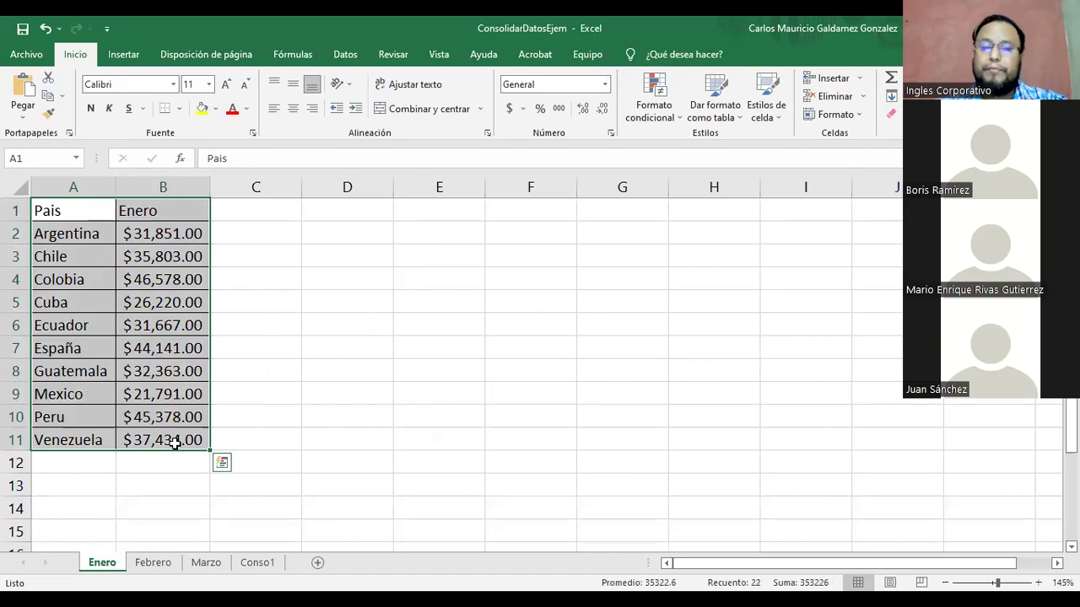
left_click_drag(52, 236, 151, 453)
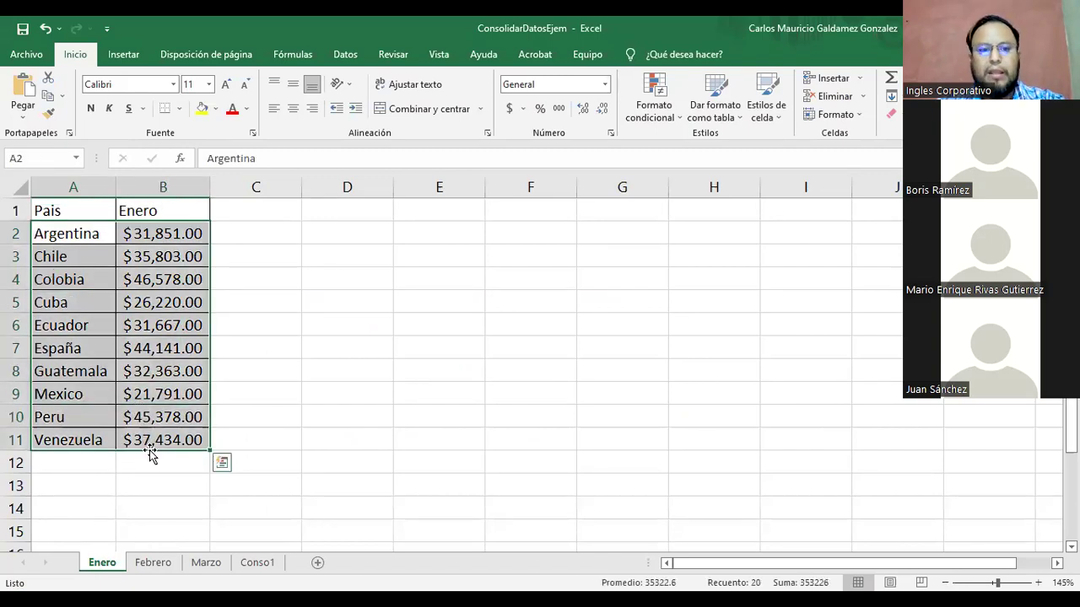
left_click(157, 562)
left_click_drag(73, 212, 184, 446)
left_click(206, 563)
left_click_drag(64, 211, 184, 446)
Step: Start Consolidar on the Conso1 sheet, remove the existing Enero, Febrero and Marzo references, and turn off Fila superior
left_click(247, 565)
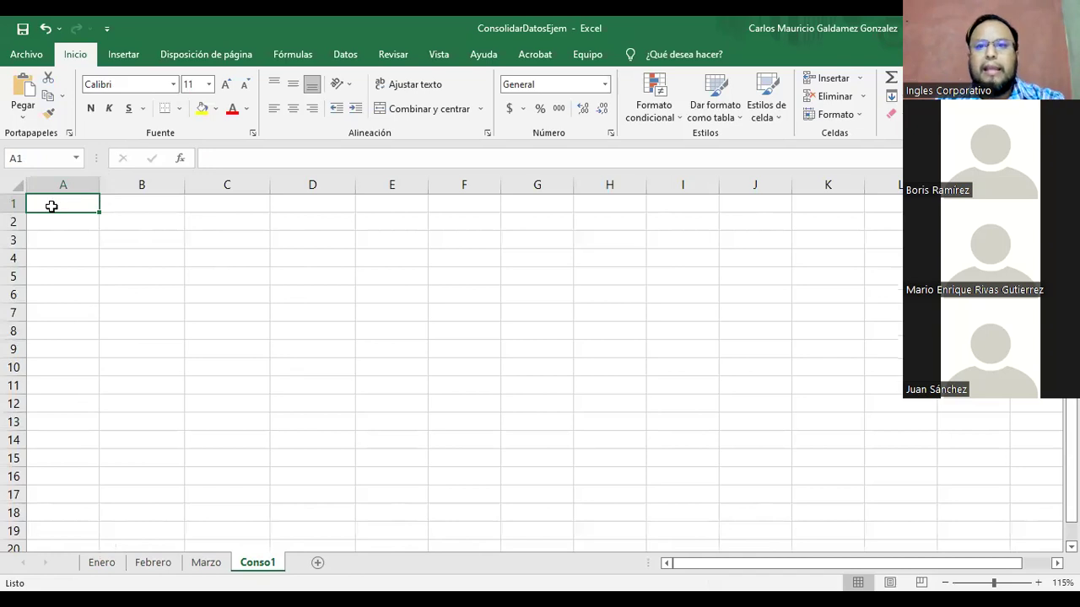
left_click(338, 56)
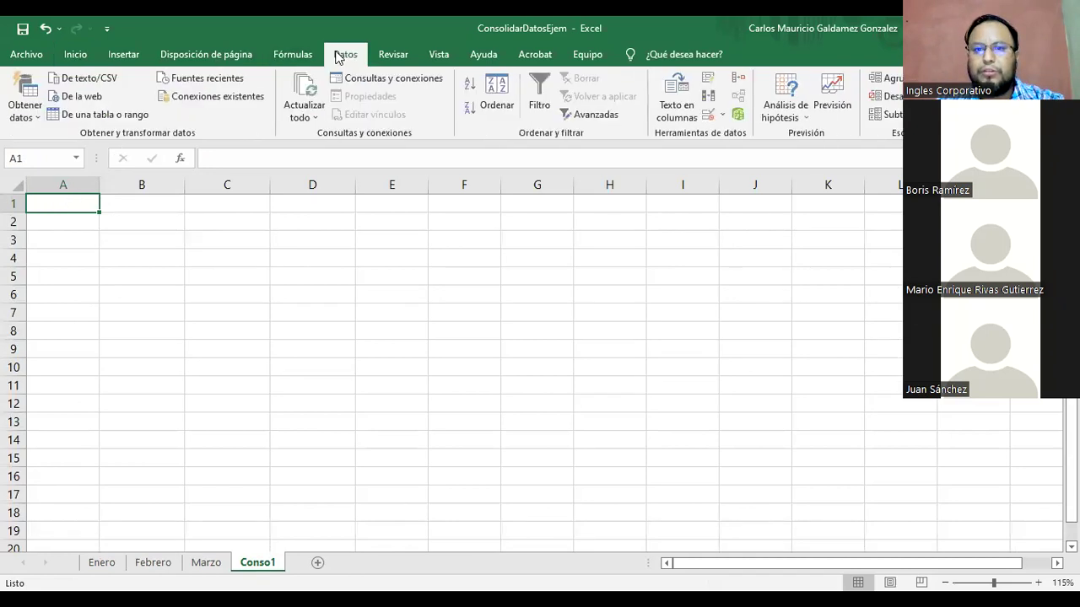
left_click(739, 85)
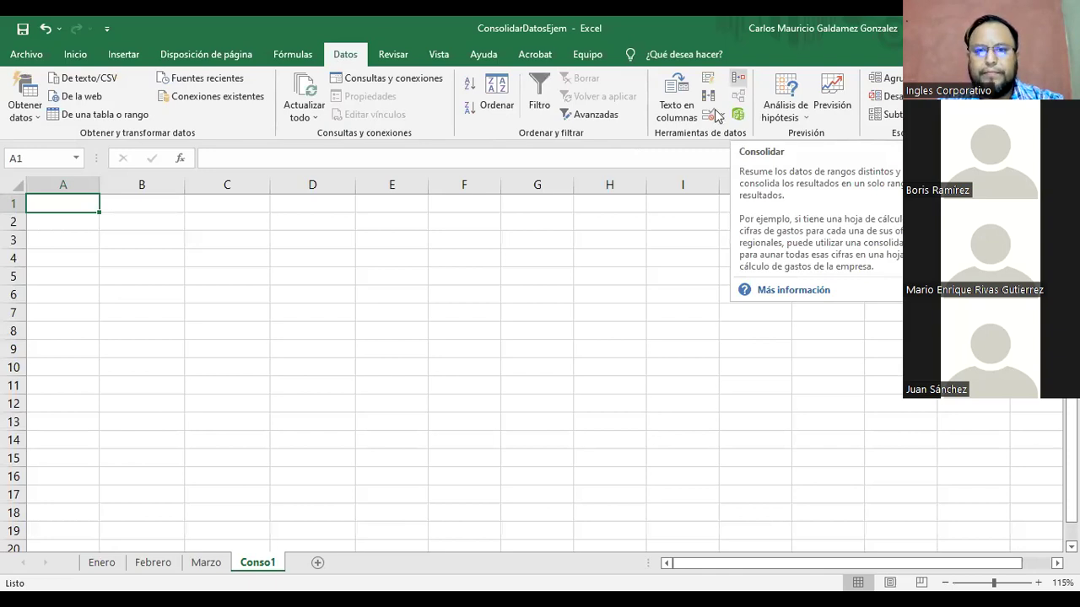
left_click(624, 339)
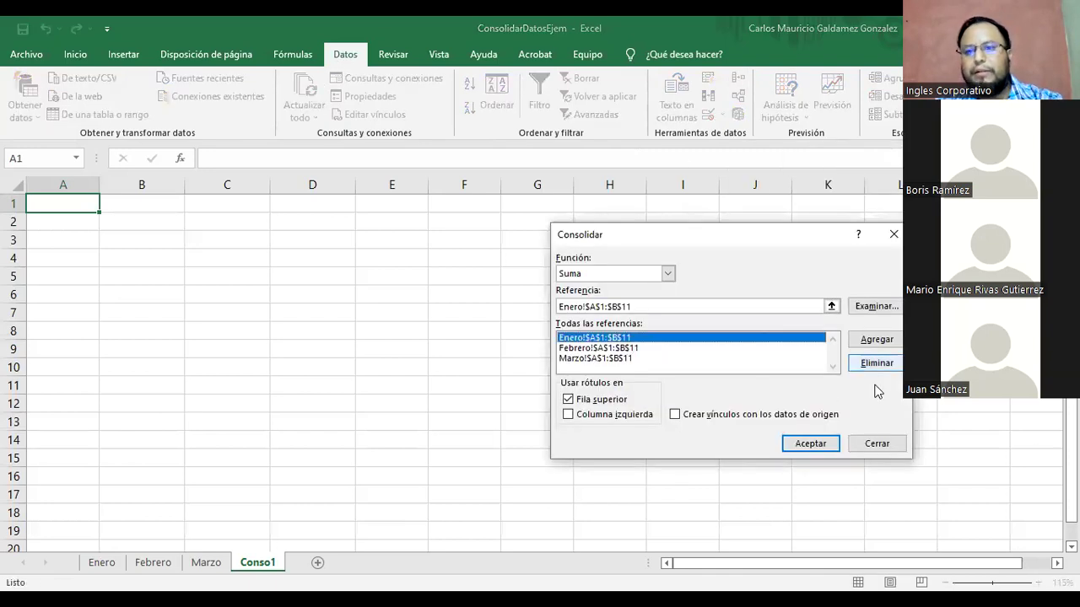
left_click(874, 363)
left_click(596, 338)
left_click(866, 367)
left_click(607, 340)
left_click(875, 369)
left_click(604, 403)
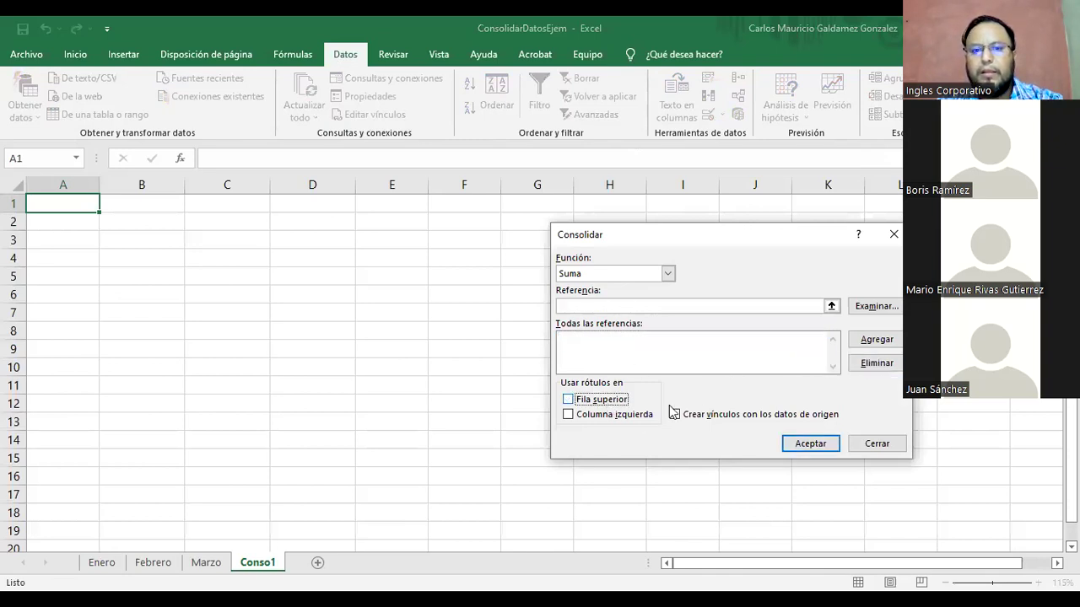
left_click(628, 359)
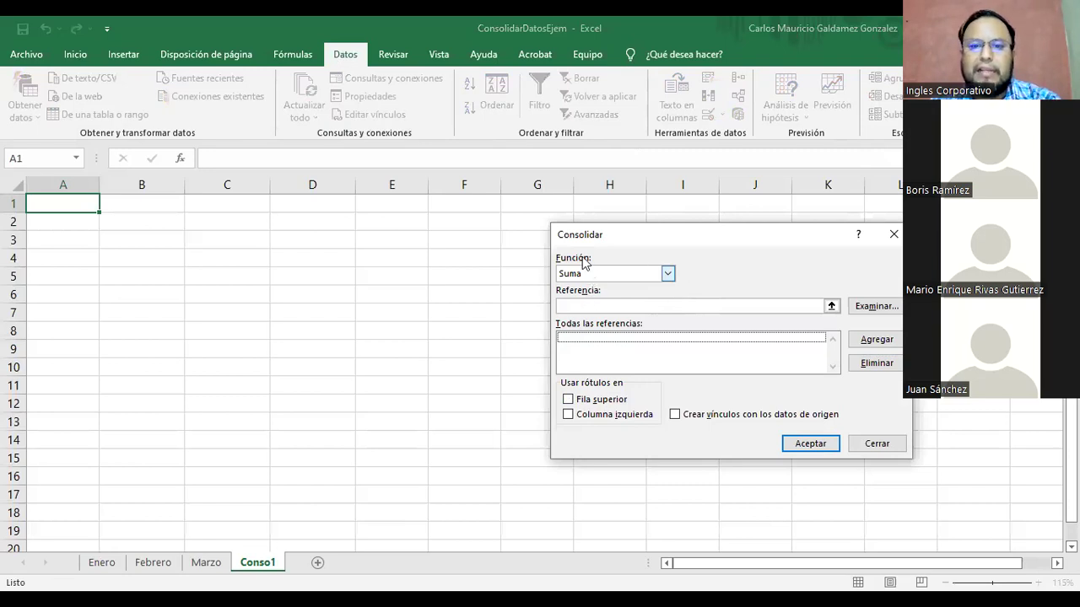
Step: Review the available consolidation functions while keeping Suma, and look at the file browser for external references without choosing a file
left_click(664, 277)
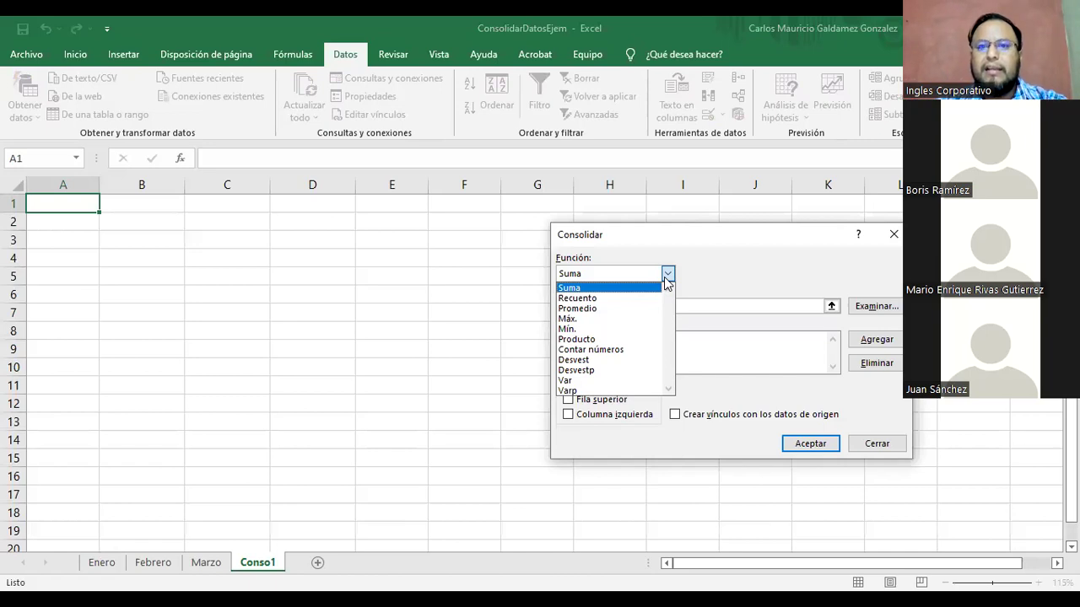
left_click(667, 274)
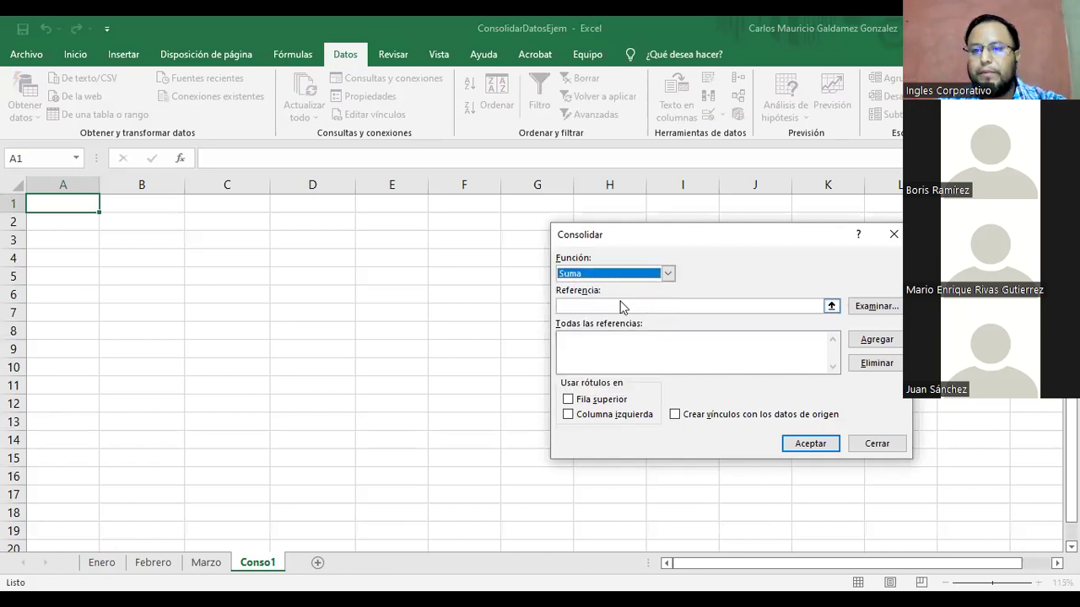
left_click(581, 306)
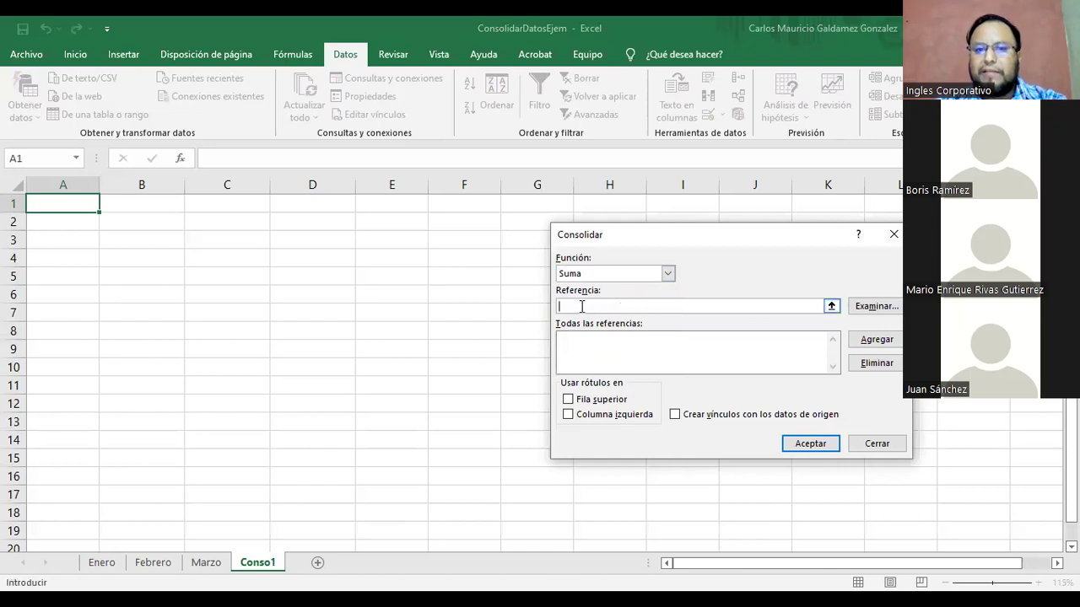
left_click(851, 307)
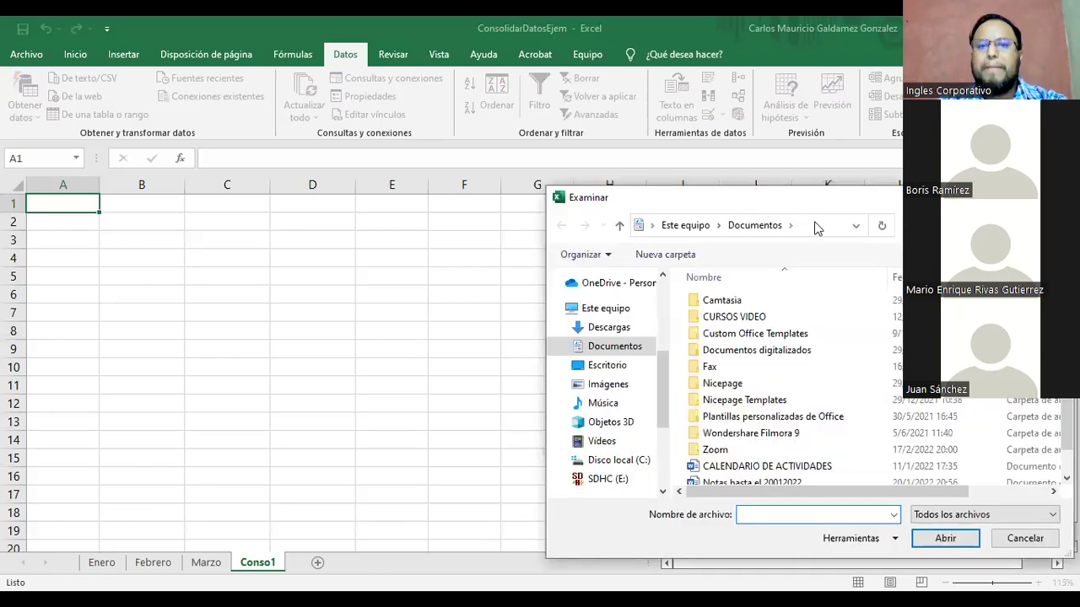
key("Escape")
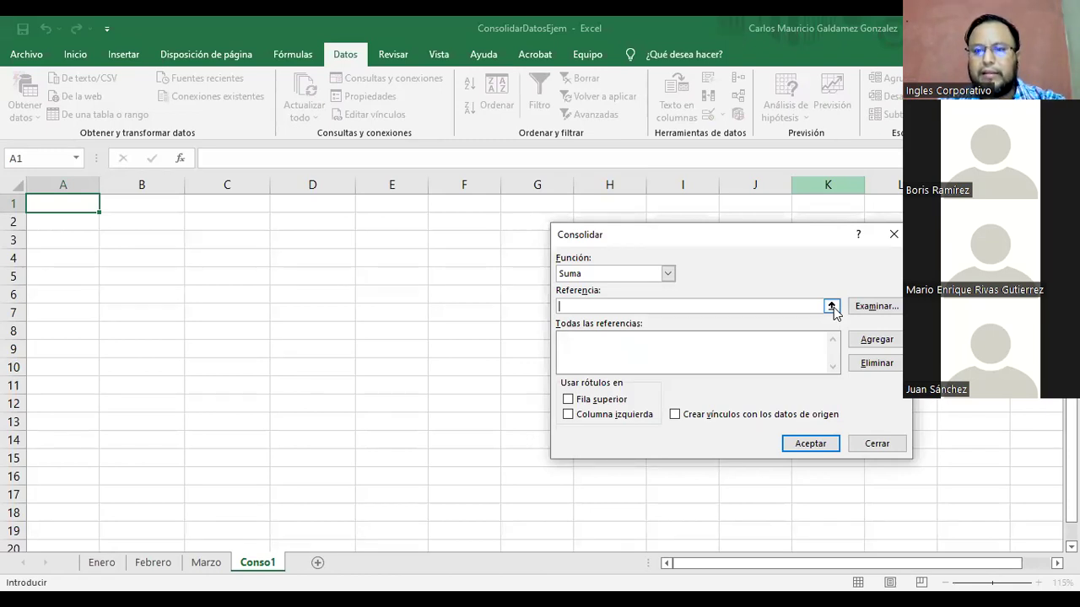
Step: Add the range A1:B11 of the Enero sheet, headings included, to the consolidation references
left_click(832, 307)
left_click(101, 563)
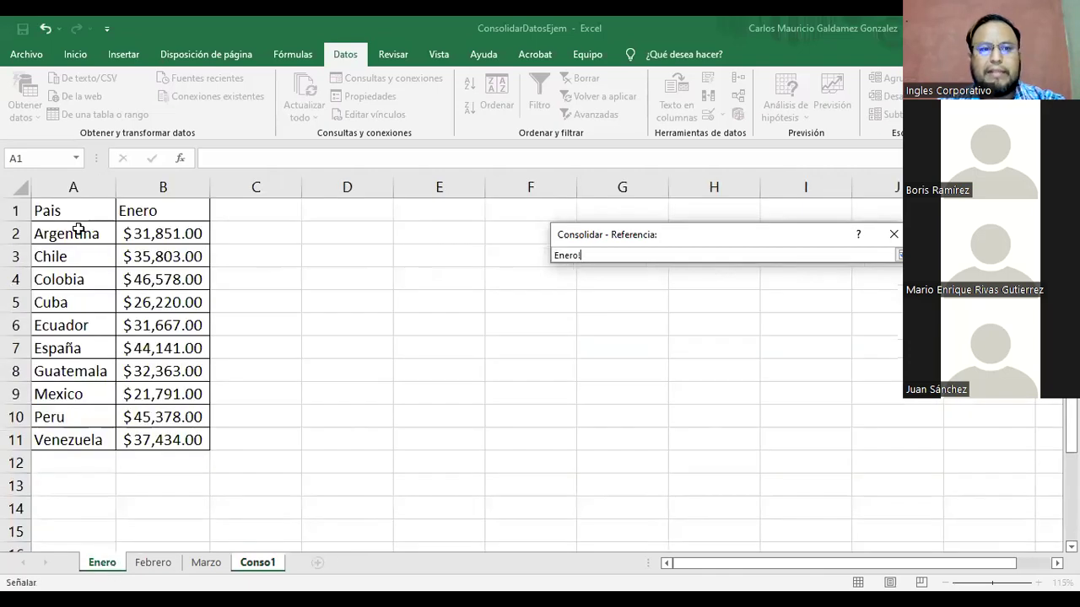
left_click(56, 208)
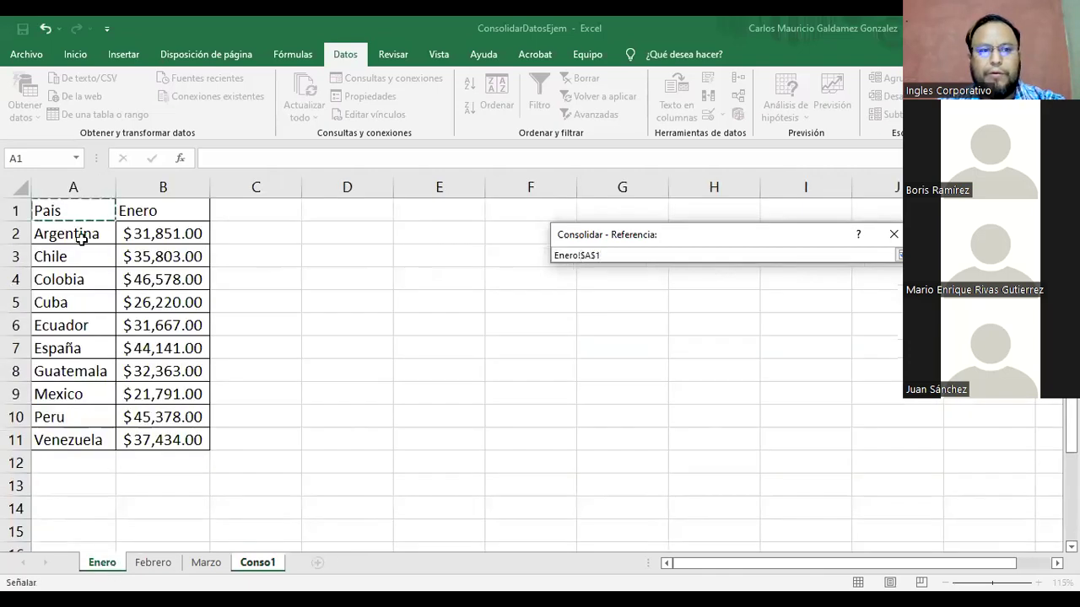
left_click(182, 436, "shift")
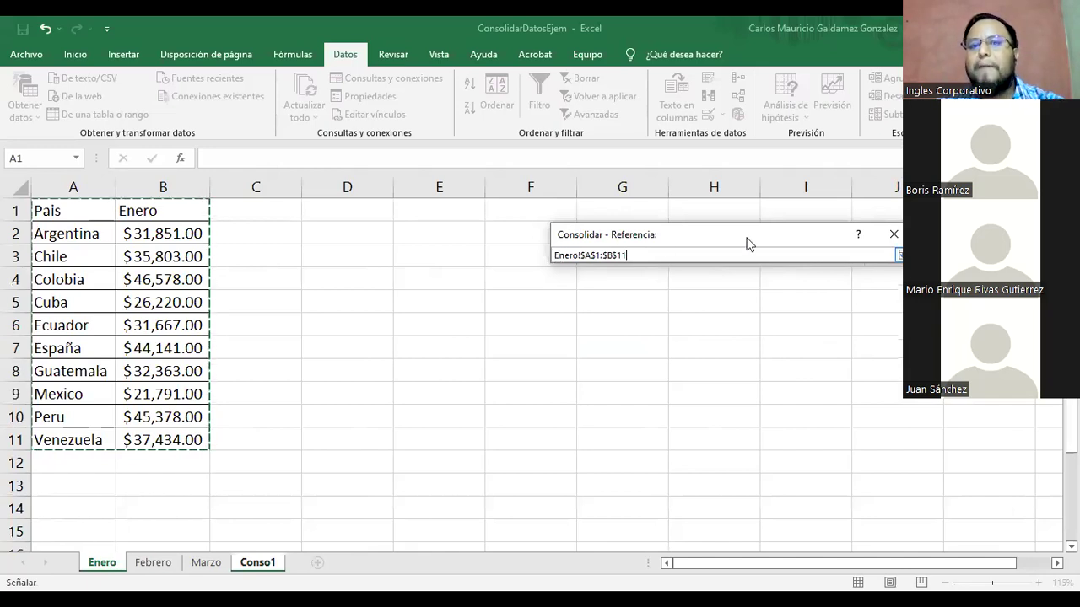
left_click(870, 254)
key("Return")
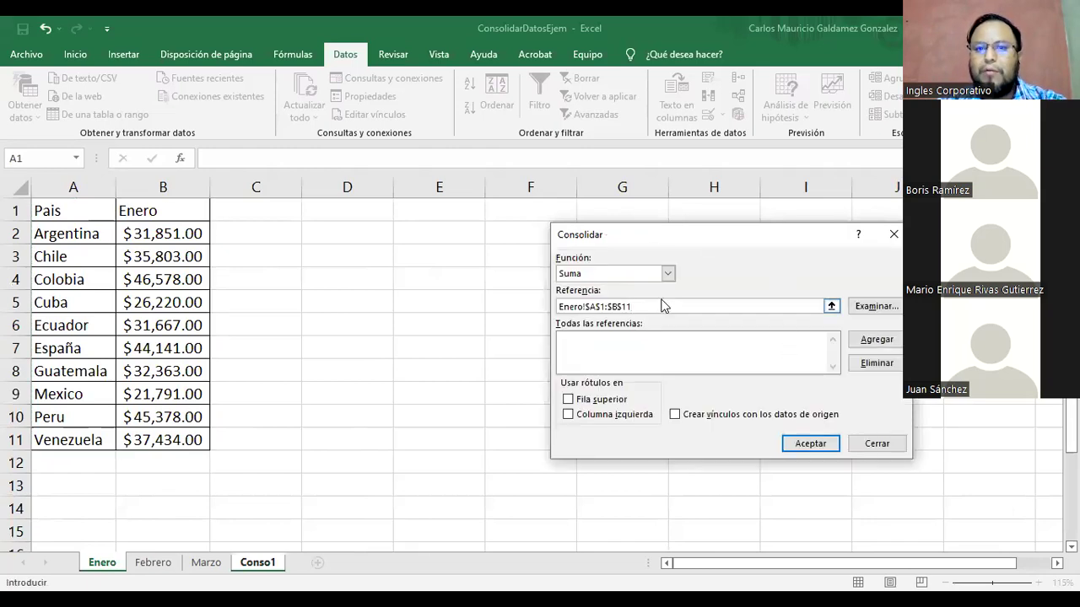
left_click_drag(658, 307, 525, 308)
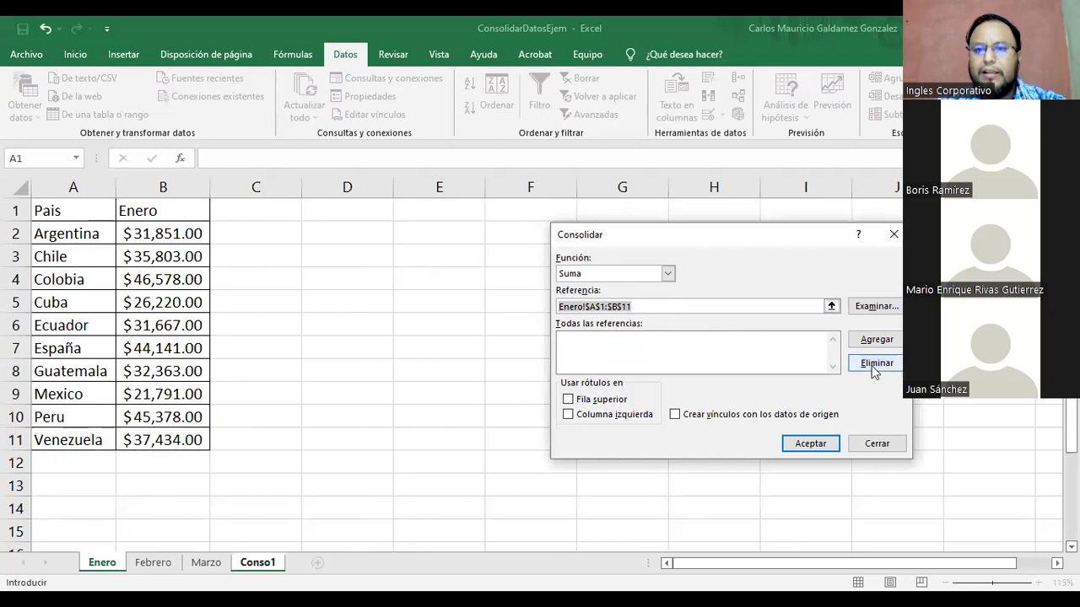
key("Return")
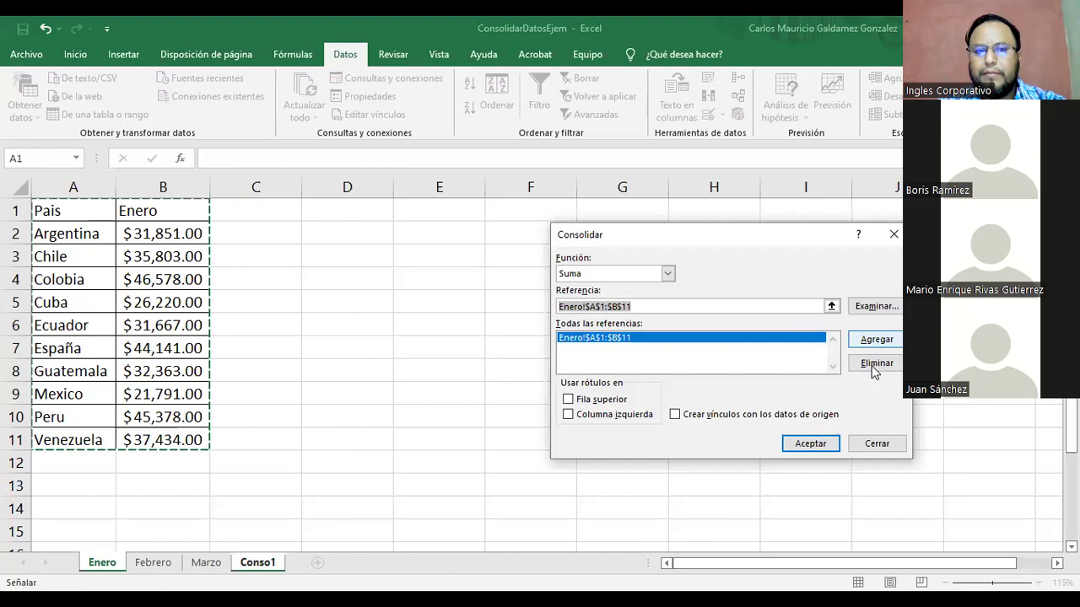
left_click(730, 346)
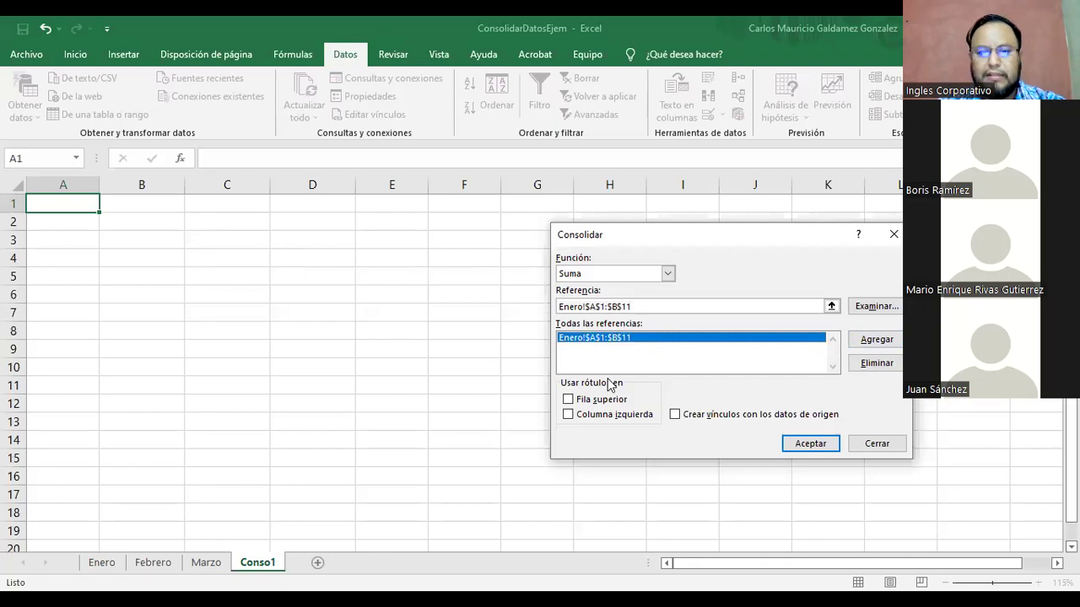
Step: Add the range A1:B11 of the Febrero sheet to the list of consolidation references
left_click(830, 305)
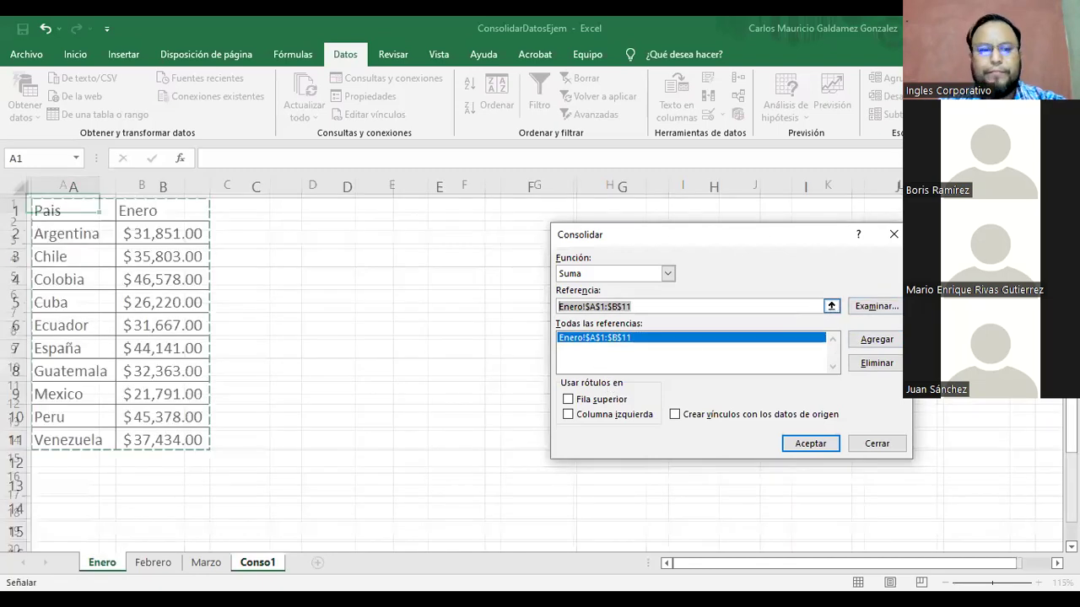
left_click(151, 564)
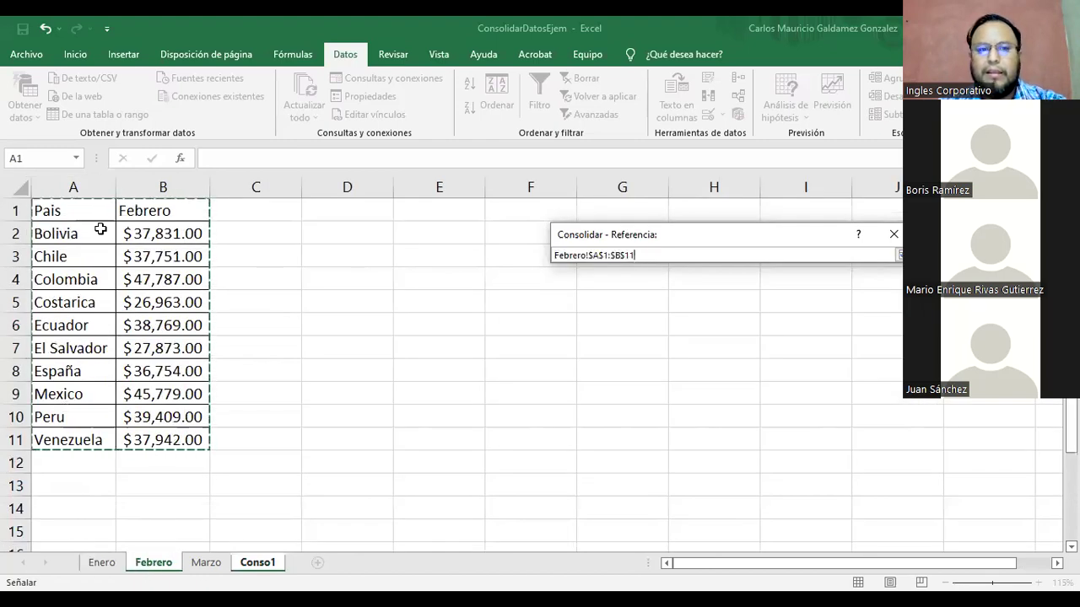
left_click_drag(70, 211, 83, 232)
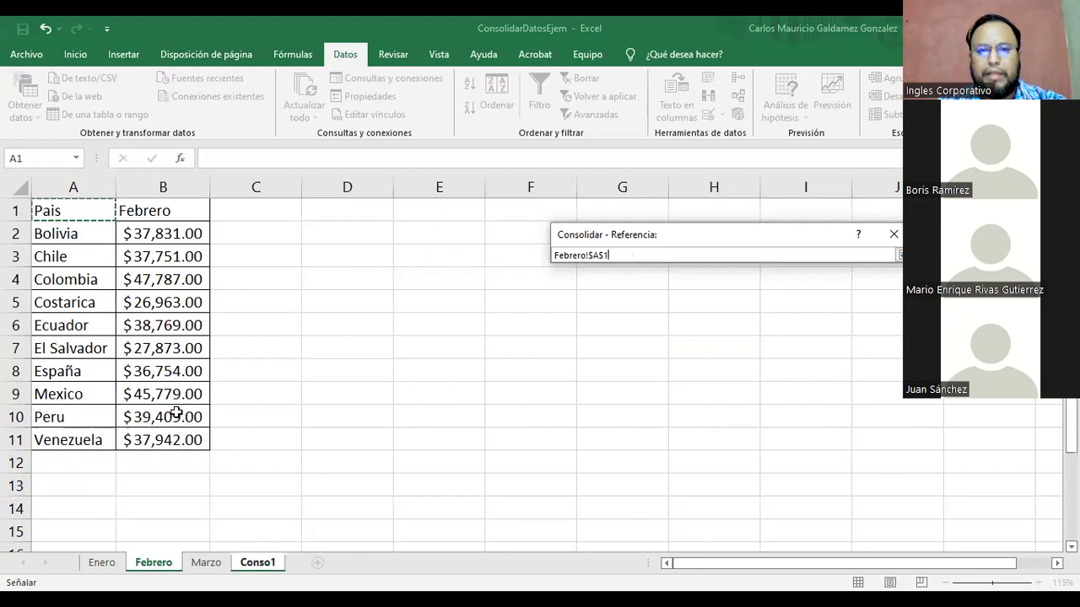
left_click_drag(182, 435, 182, 434)
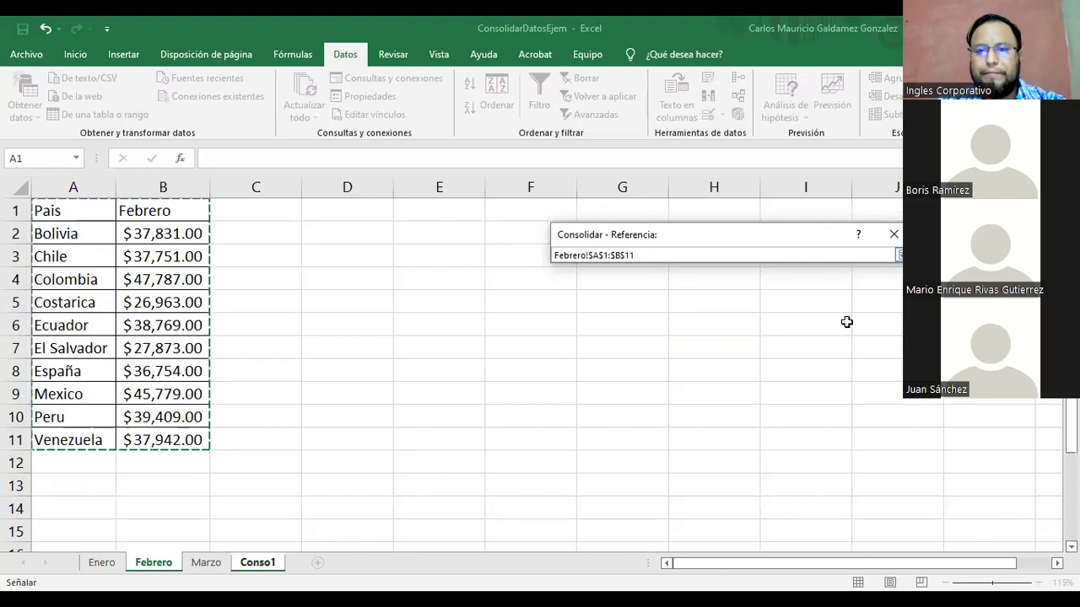
key("Return")
left_click(877, 340)
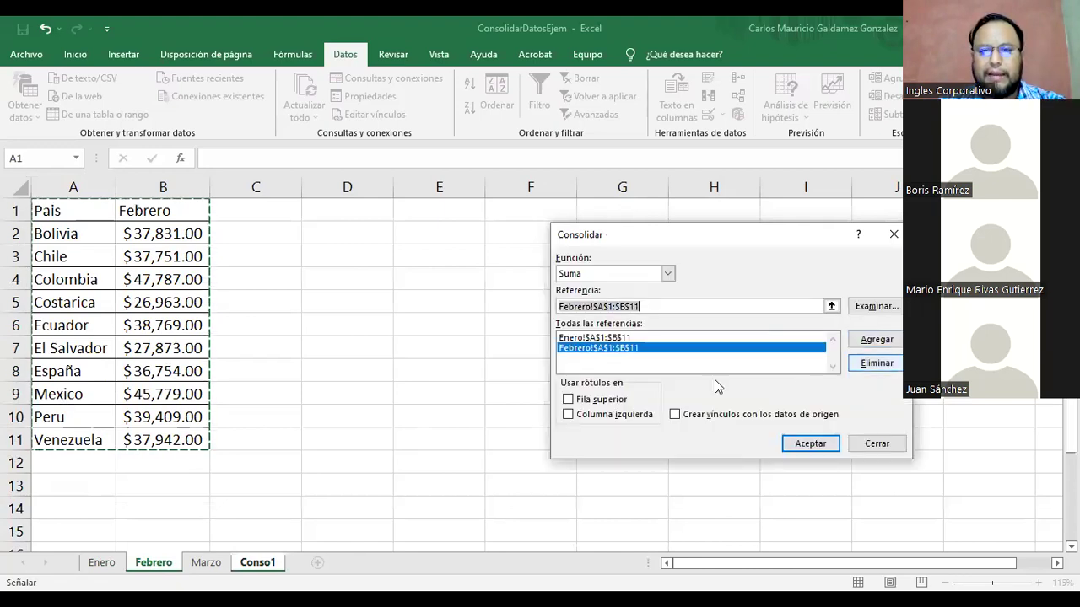
left_click(591, 338)
left_click(611, 362)
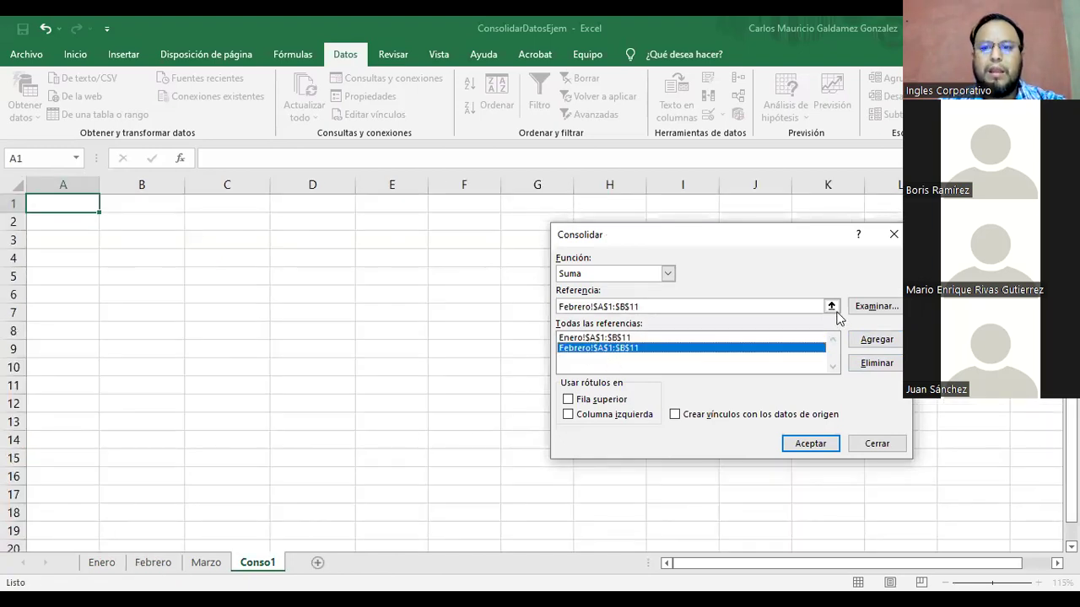
Step: Add the range A1:B11 of the Marzo sheet as the third consolidation reference
left_click(831, 308)
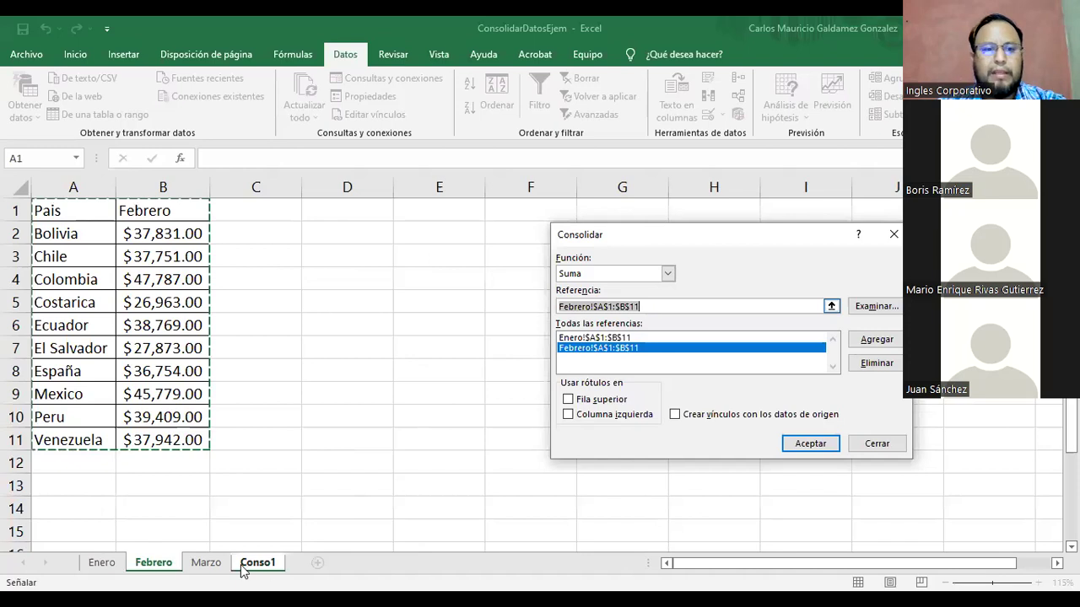
left_click(206, 562)
left_click_drag(52, 211, 165, 447)
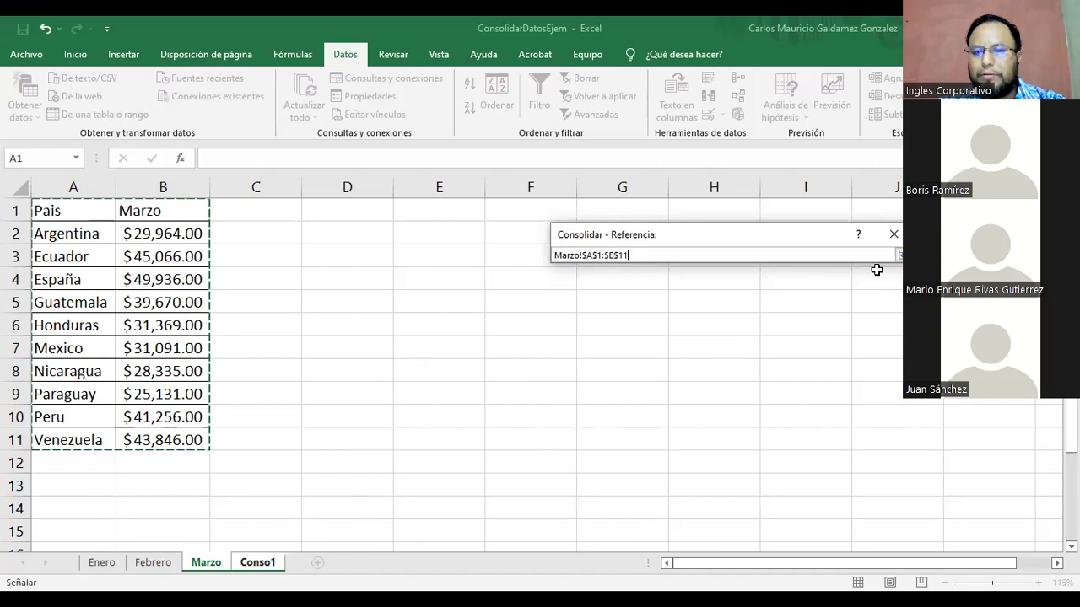
left_click(899, 254)
left_click(876, 339)
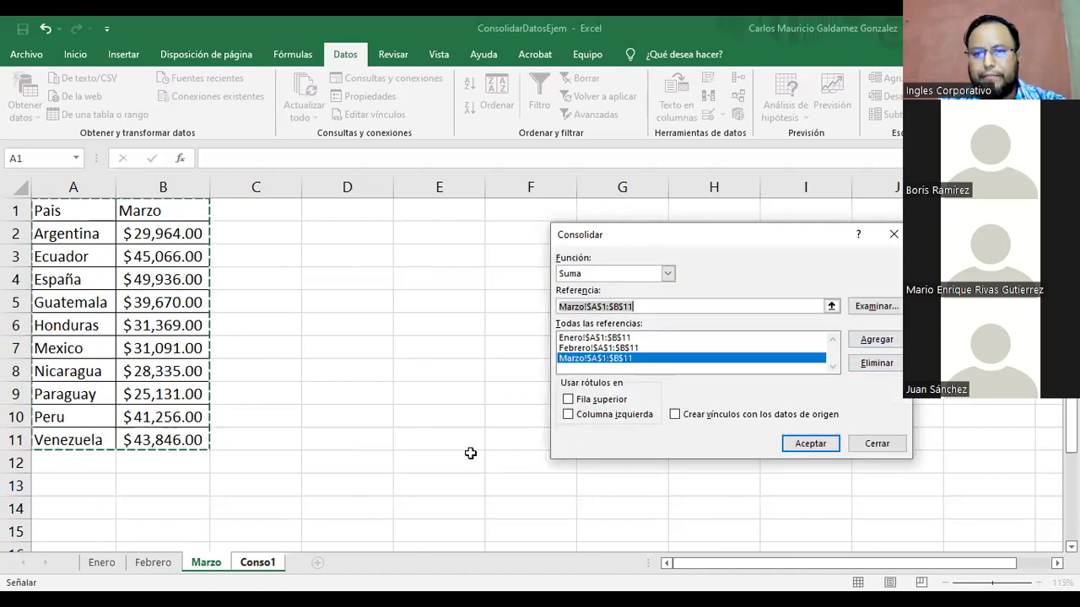
Step: Move the Consolidar dialog to a clear area of the sheet and check the Enero, Febrero and Marzo references one by one
left_click_drag(564, 234, 451, 221)
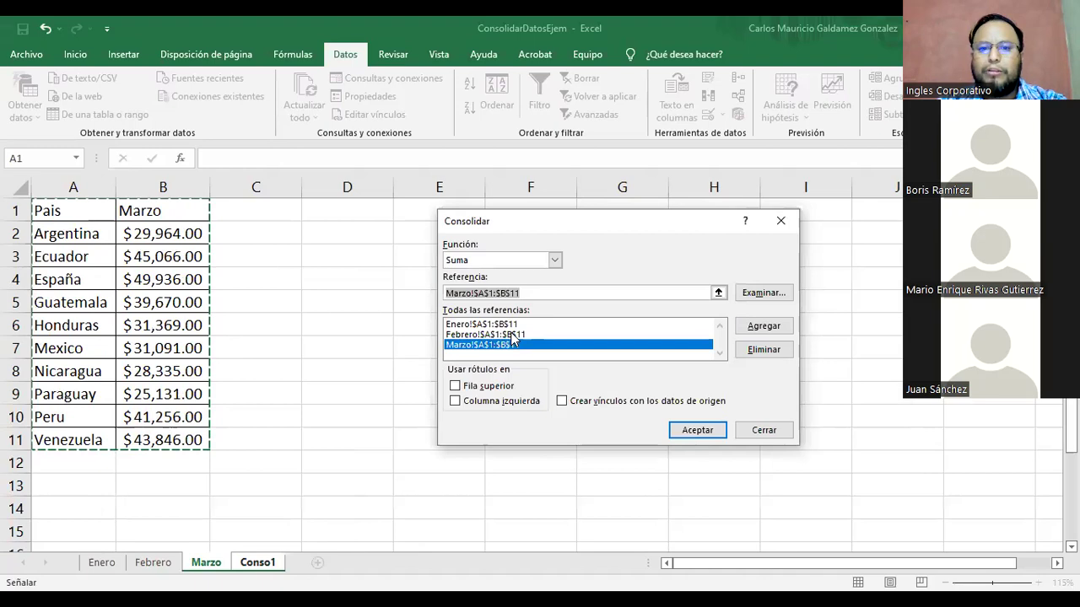
left_click(506, 334)
left_click(506, 345)
left_click(503, 334)
left_click(500, 324)
left_click(498, 335)
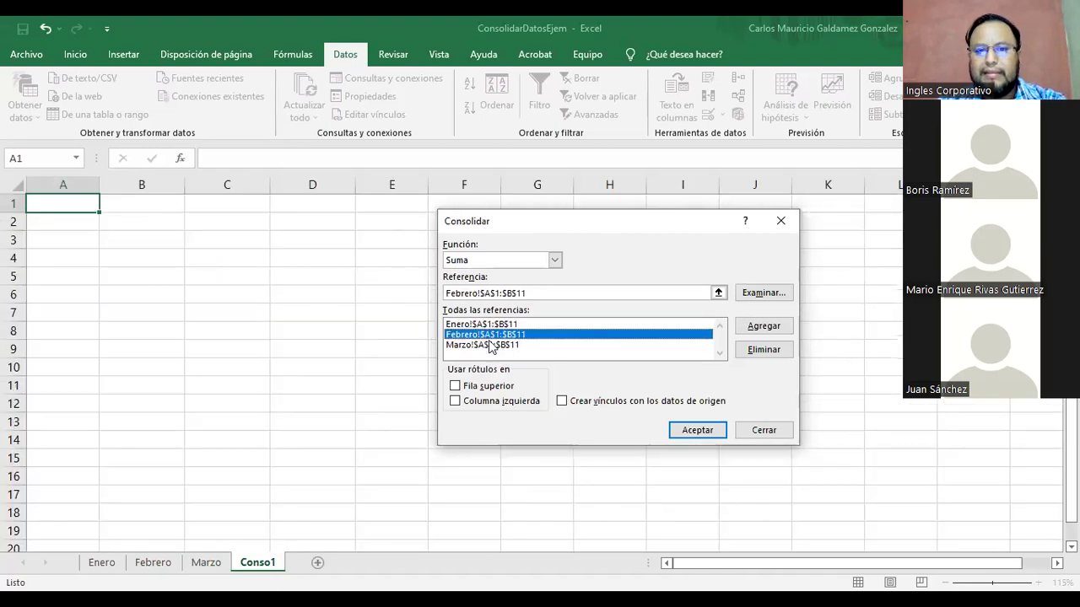
Step: Use the labels in the top row and left column, and run the Suma consolidation of the three references into Conso1
left_click(506, 345)
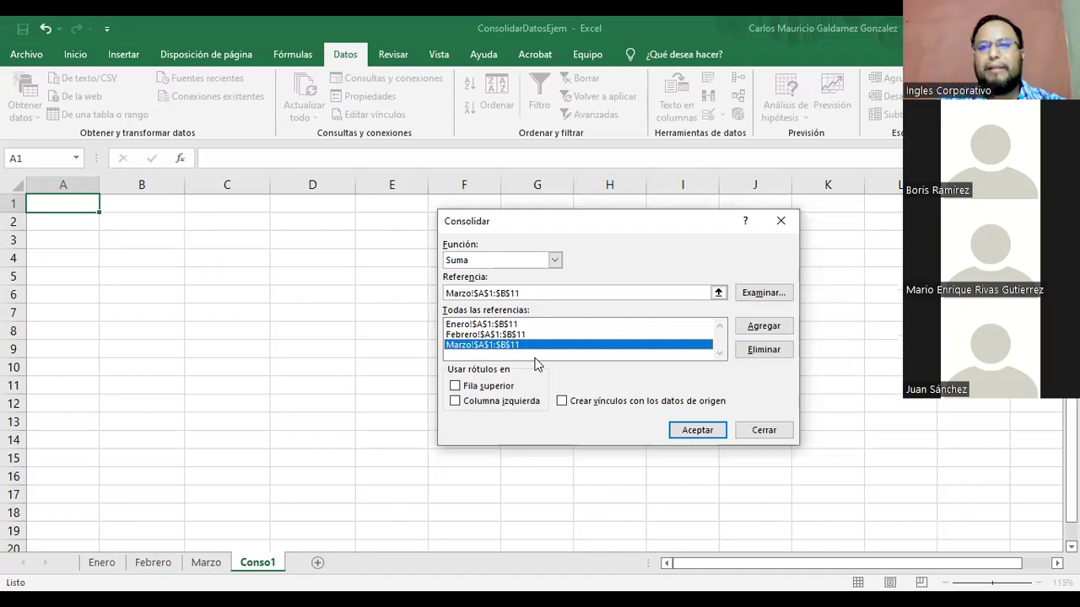
left_click(476, 385)
left_click(500, 403)
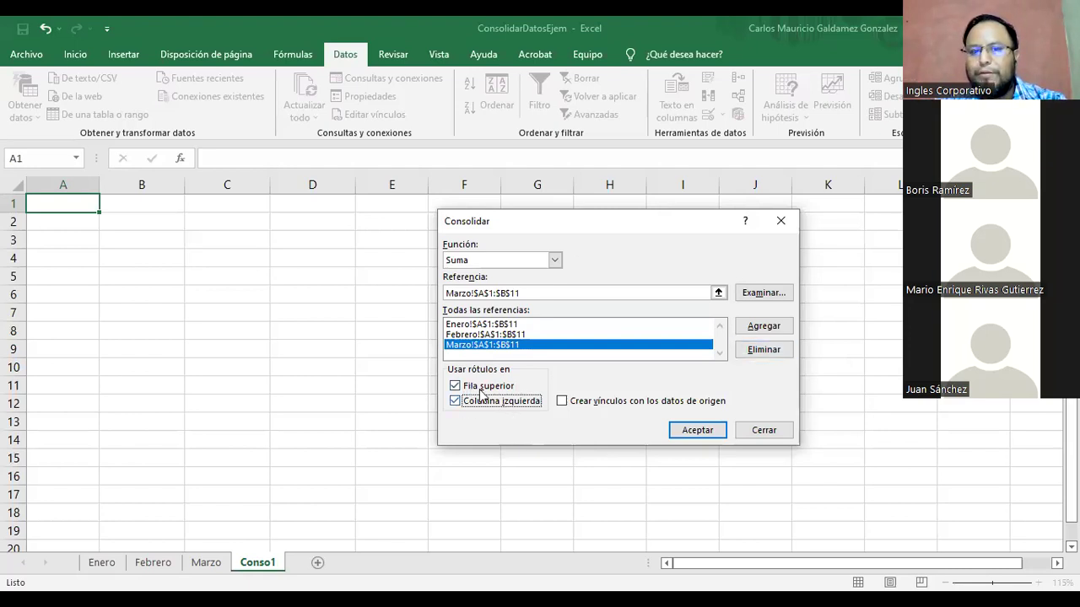
left_click(698, 432)
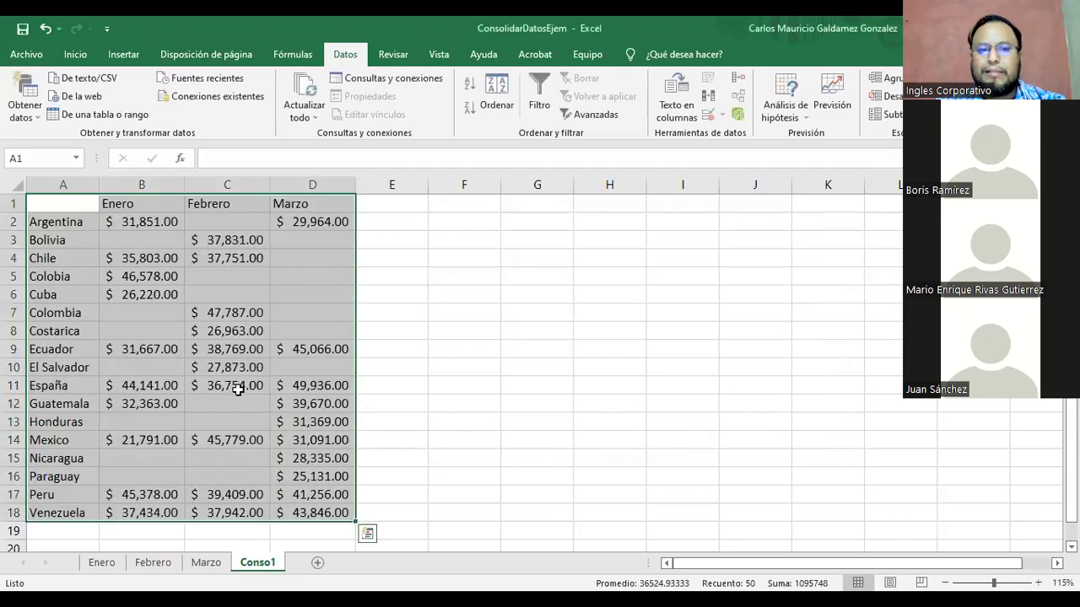
left_click(238, 389)
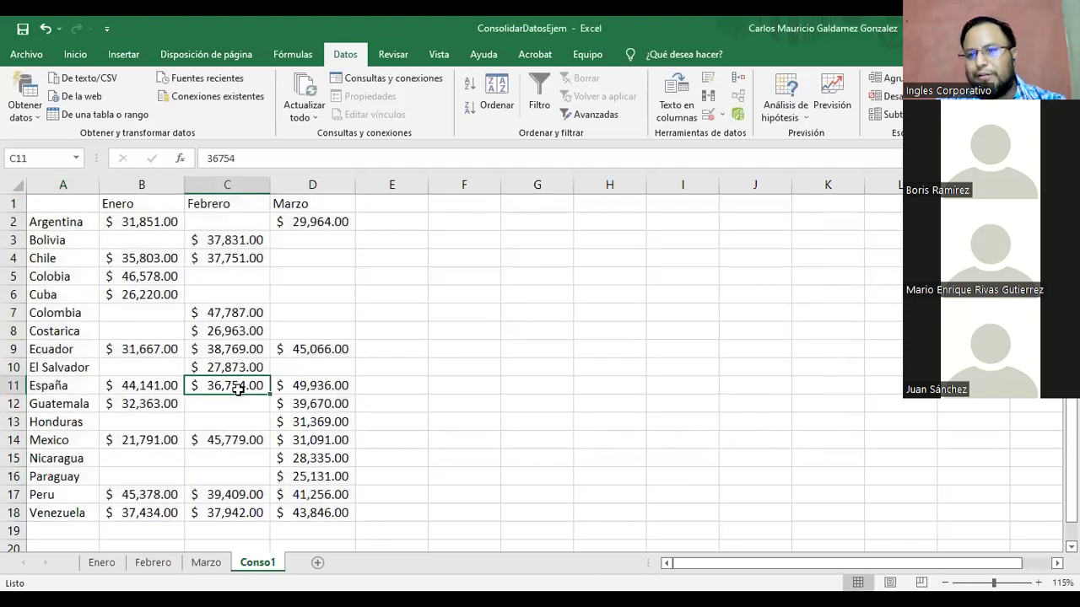
Step: Enter 0 in Argentina's blank Febrero cell, C2, and copy that cell
left_click(237, 222)
left_click(235, 223)
key("ctrl+c")
Step: Paste the copied zero into all the remaining blank Enero, Febrero and Marzo cells of the consolidated table
key("Down")
key("Left")
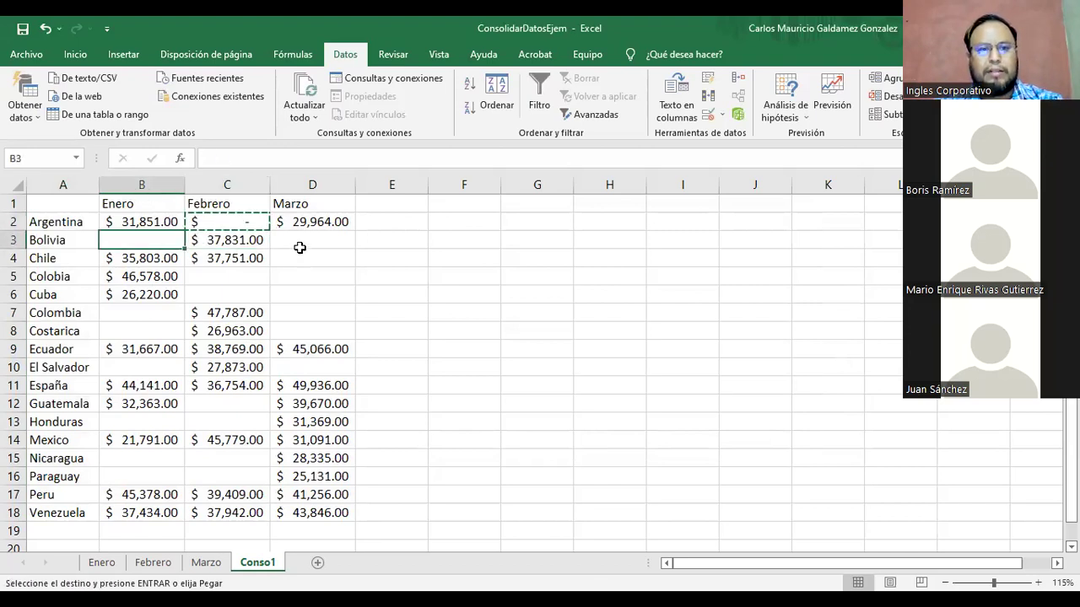
left_click_drag(300, 247, 304, 323)
left_click(305, 367, "ctrl")
left_click_drag(140, 426, 201, 421)
left_click(203, 402, "ctrl")
left_click(146, 363, "ctrl")
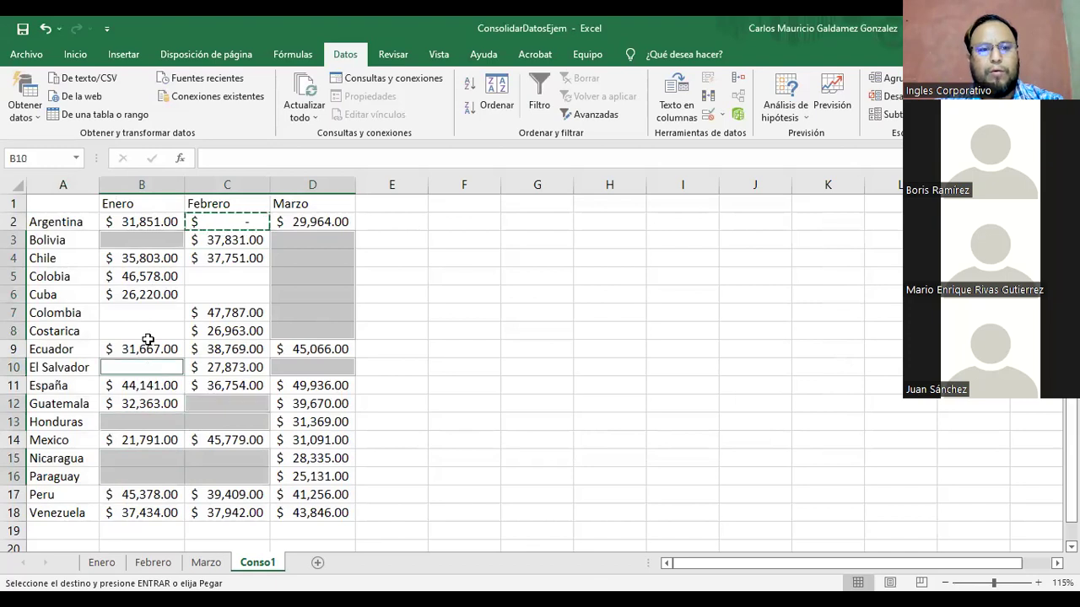
left_click_drag(149, 316, 149, 333)
left_click_drag(221, 279, 222, 293)
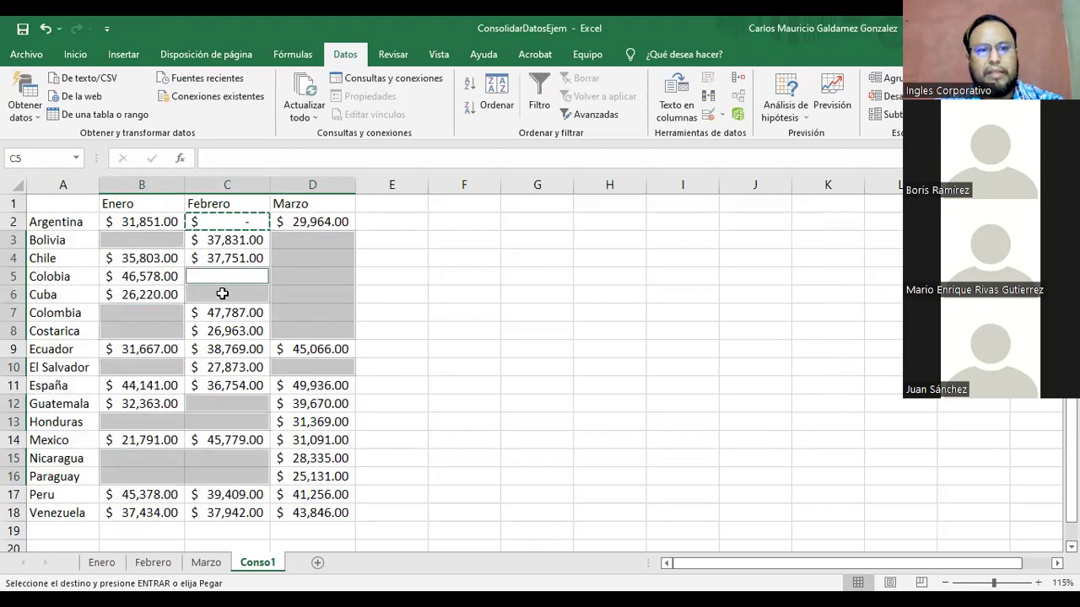
key("ctrl+v")
left_click(319, 310)
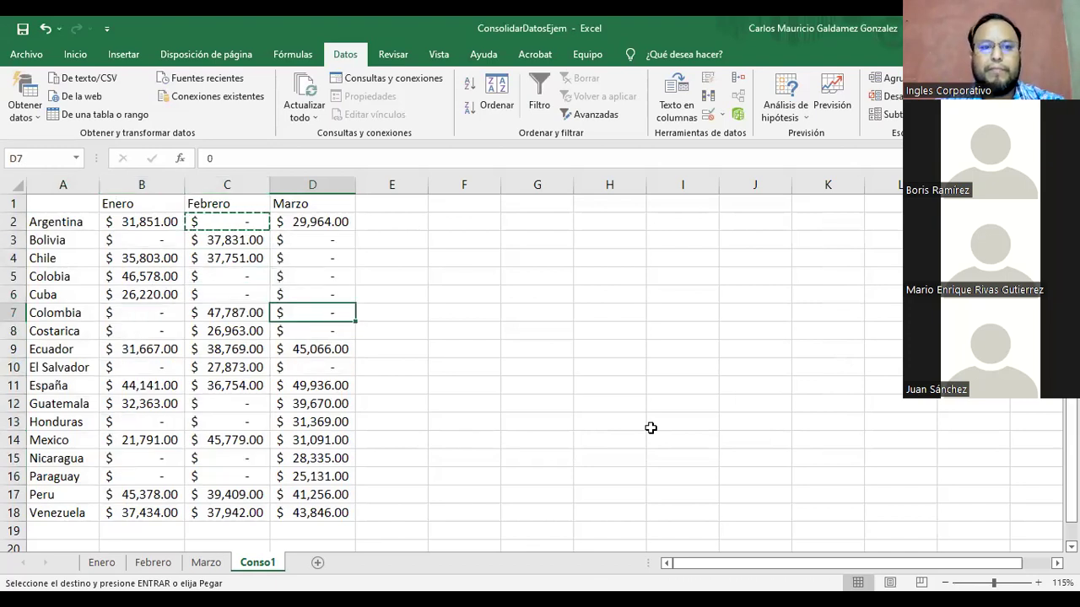
Step: Apply all borders to the consolidated table A1:D18
left_click_drag(122, 205, 310, 513)
left_click_drag(46, 222, 76, 511)
left_click(73, 55)
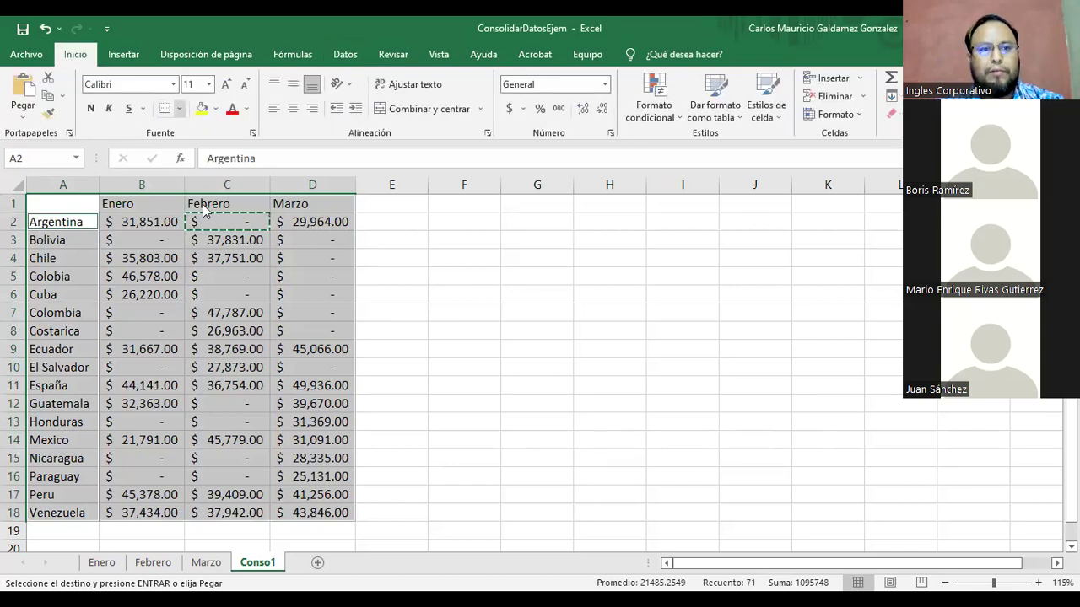
left_click(179, 108)
left_click(212, 245)
left_click(227, 312)
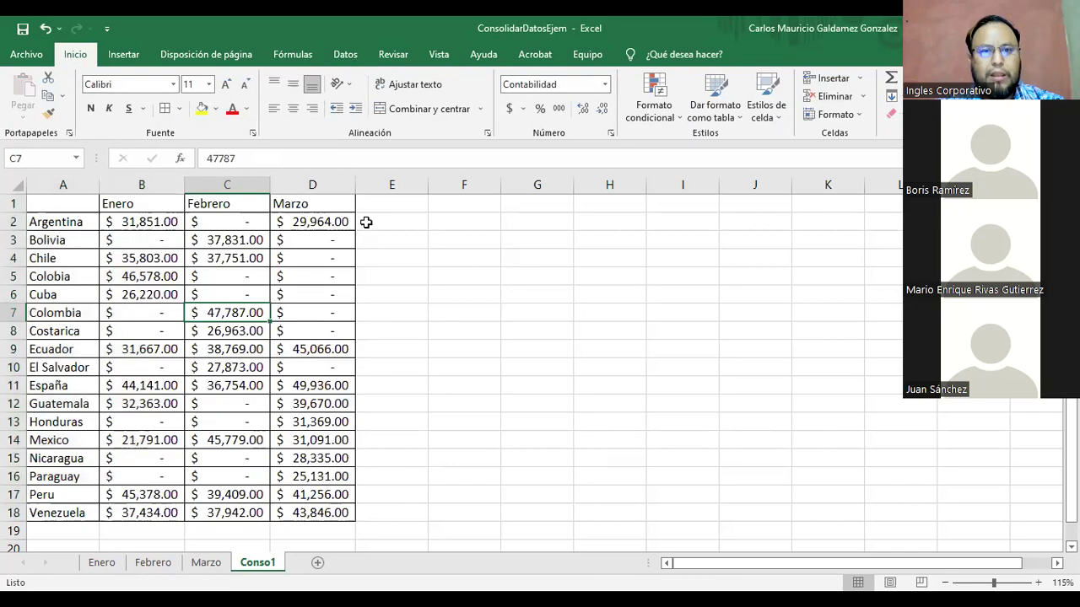
Step: Sum Argentina's amounts B2:D2 in E2 and fit the width of column E
left_click(366, 222)
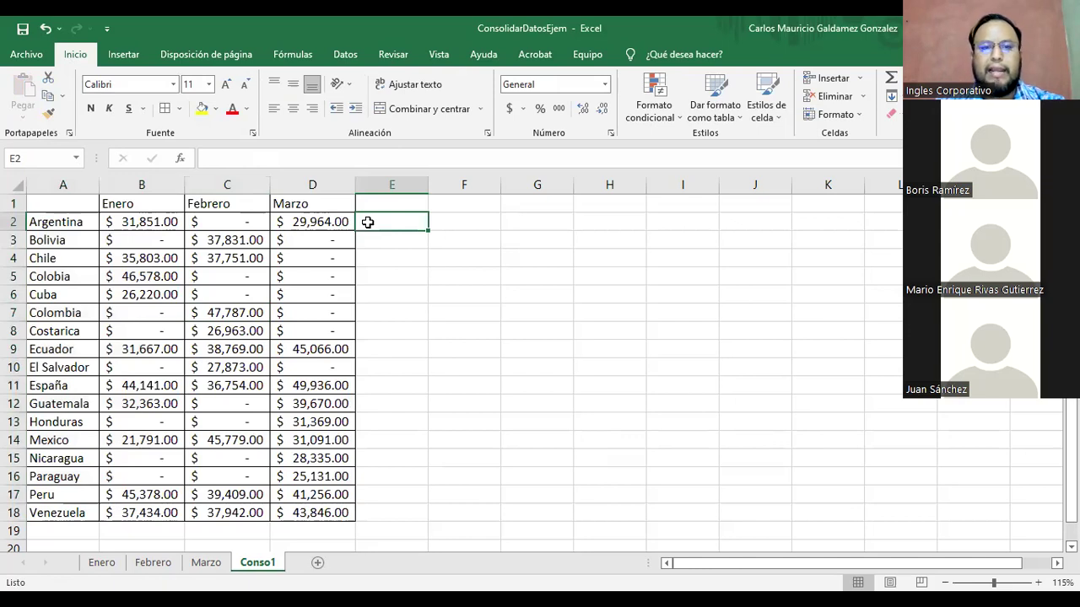
left_click_drag(160, 222, 321, 221)
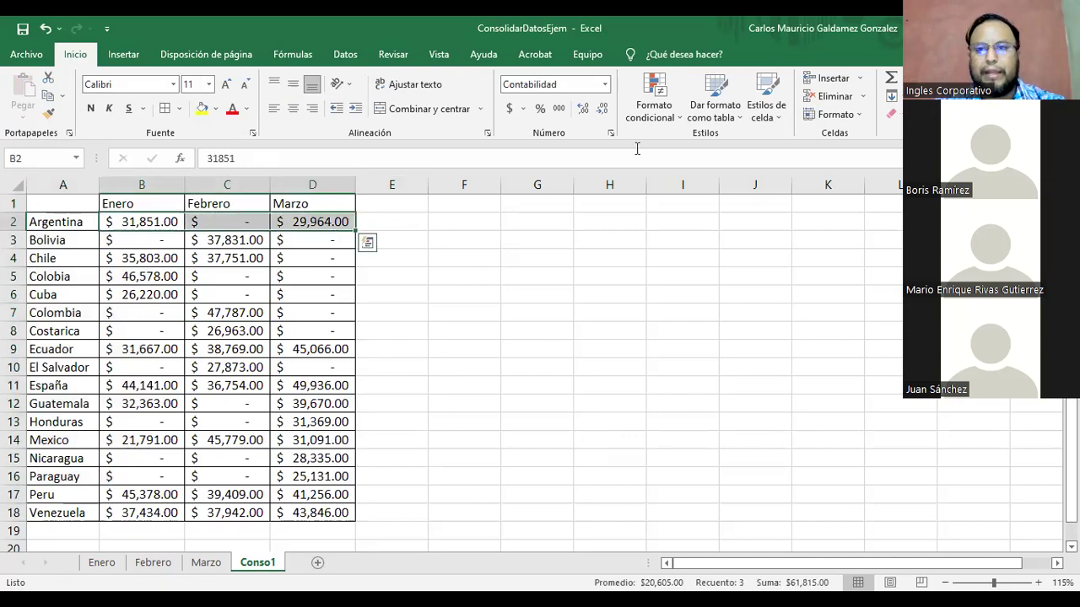
left_click(892, 77)
double_click(427, 186)
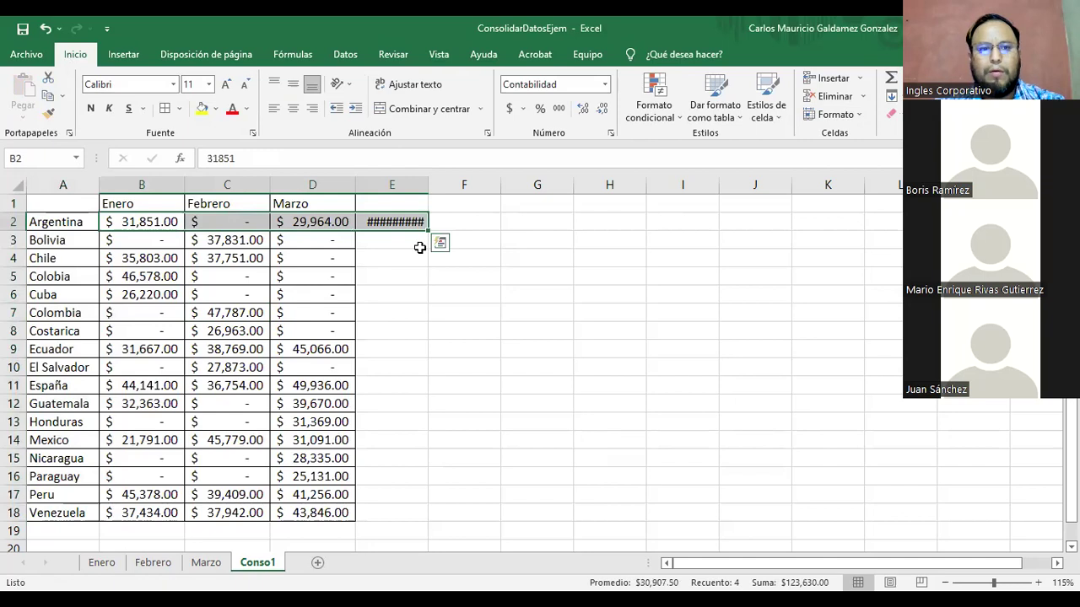
left_click_drag(122, 222, 337, 221)
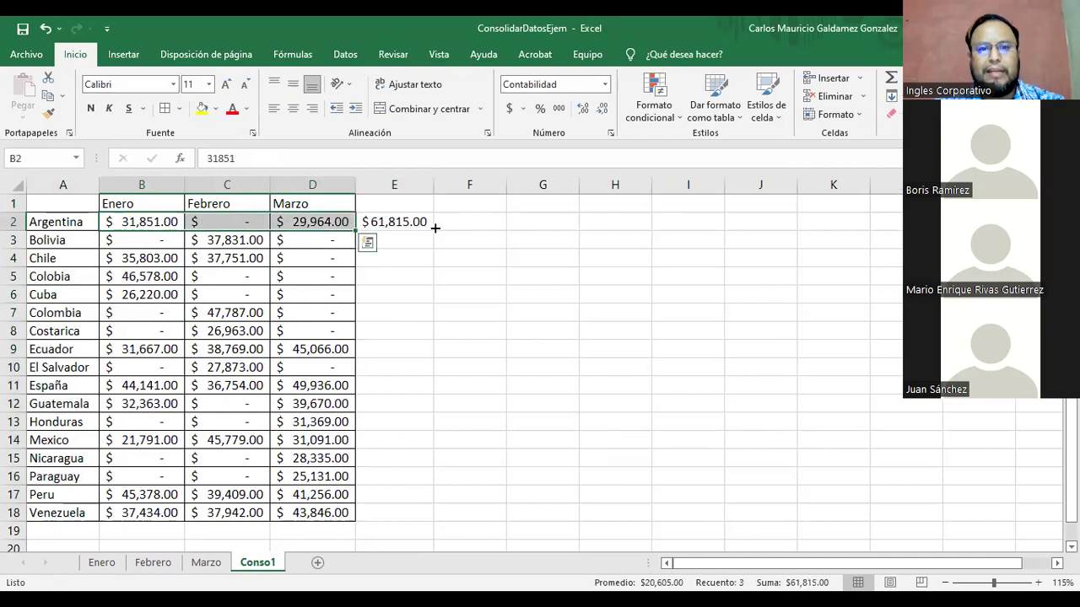
Step: Fill the E2 sum formula down through E18 and fit column E to the row totals
left_click(431, 223)
left_click_drag(434, 230, 430, 519)
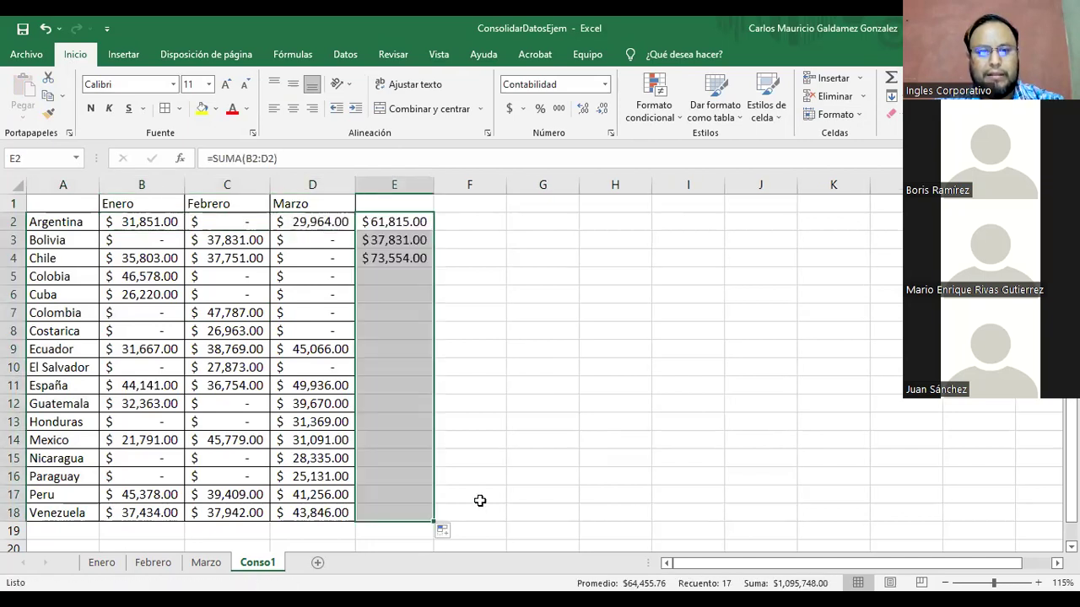
double_click(435, 186)
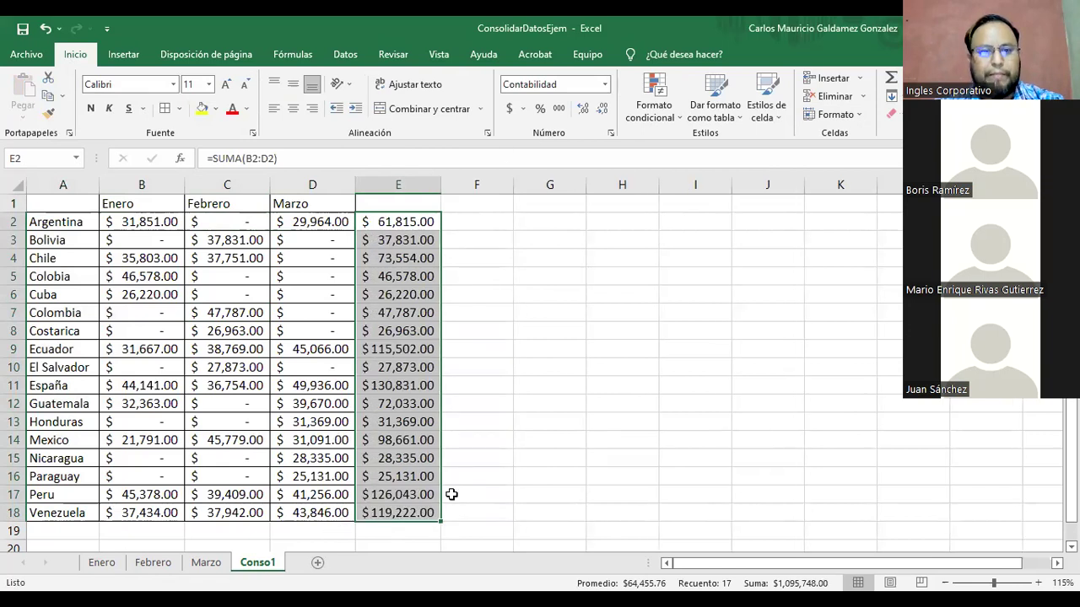
Step: Sum the Marzo column in D19 and the row totals in E19, fitting column E to the grand total
scroll(452, 494, "down", 1)
left_click(349, 491)
scroll(892, 80, "up", 1)
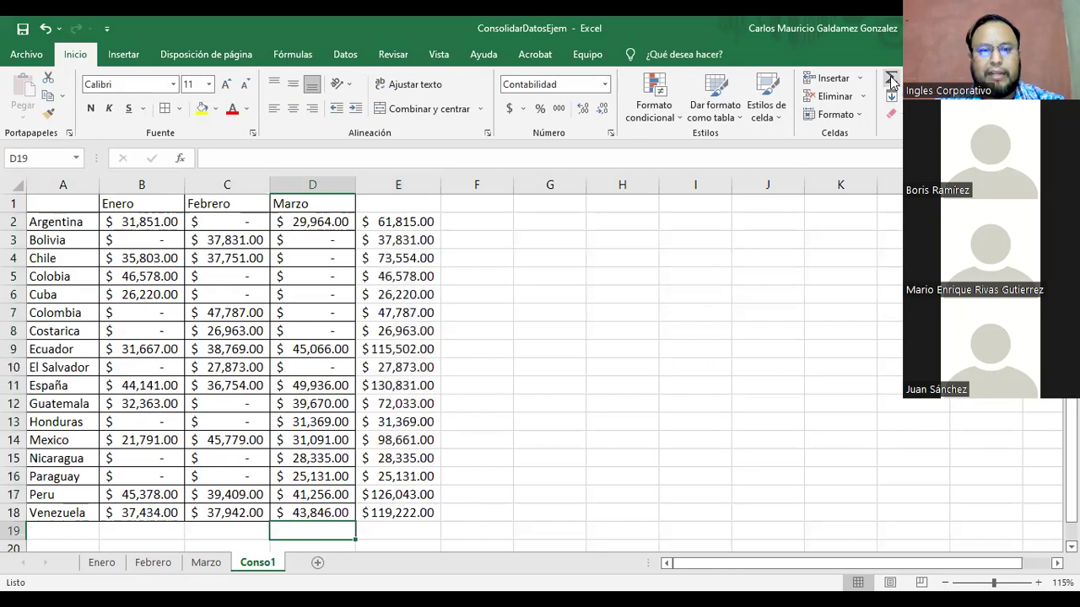
double_click(892, 80)
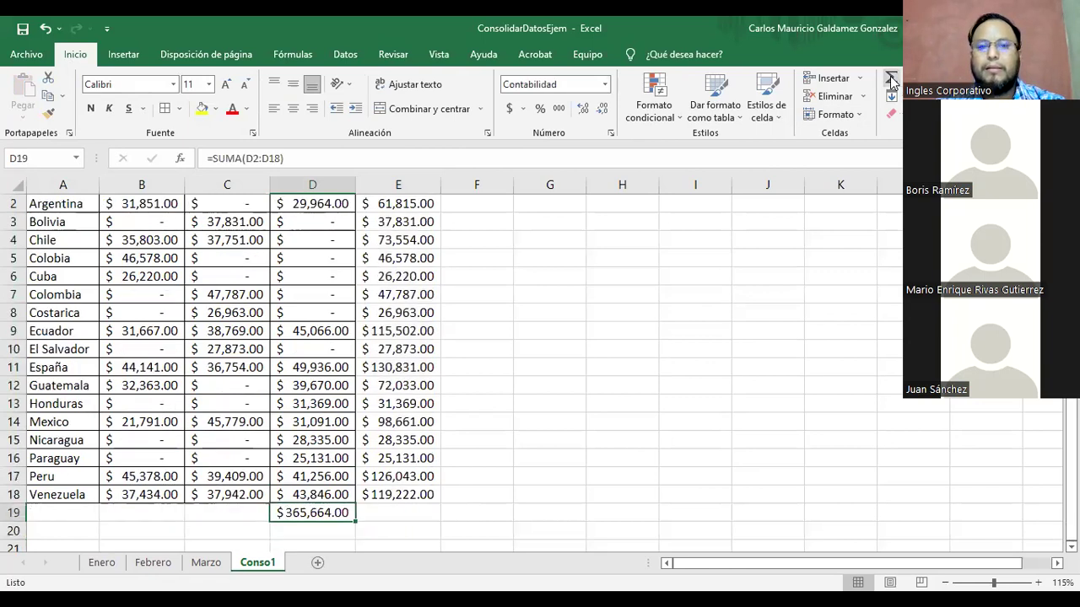
key("Right")
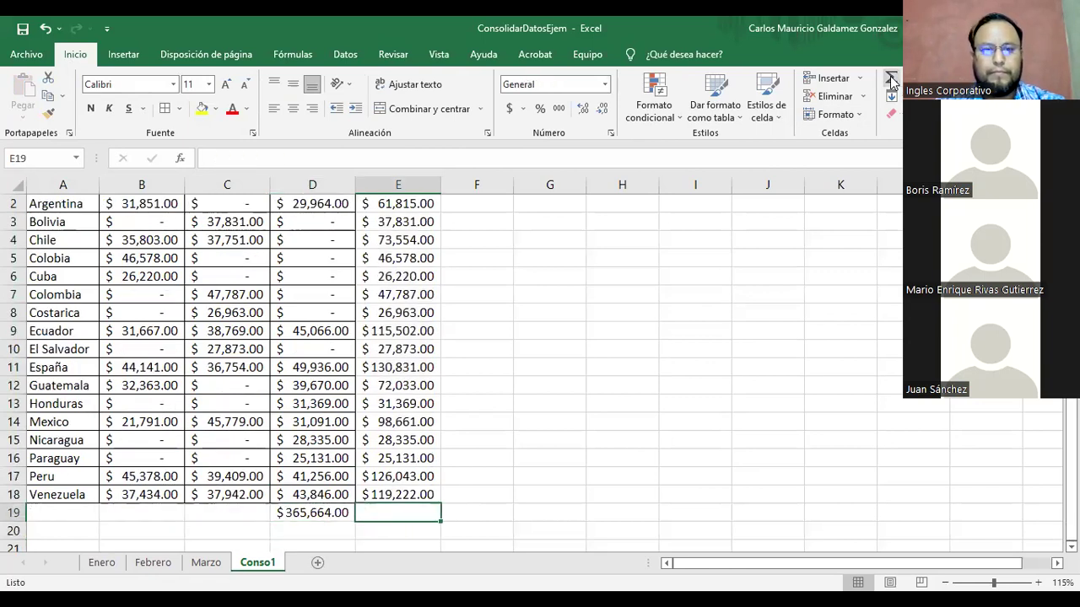
double_click(891, 80)
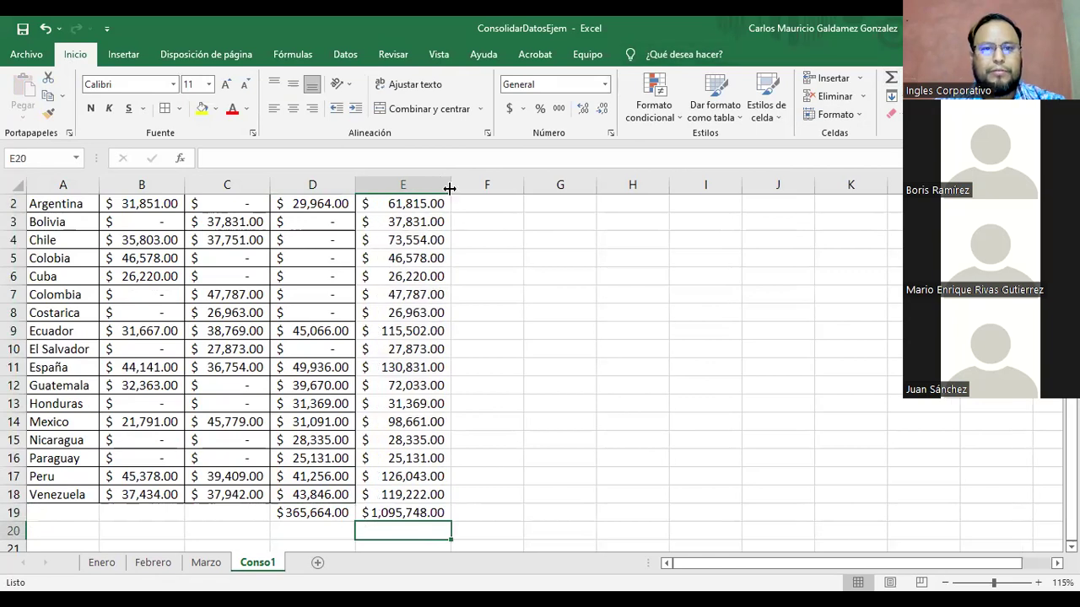
scroll(275, 487, "up", 1)
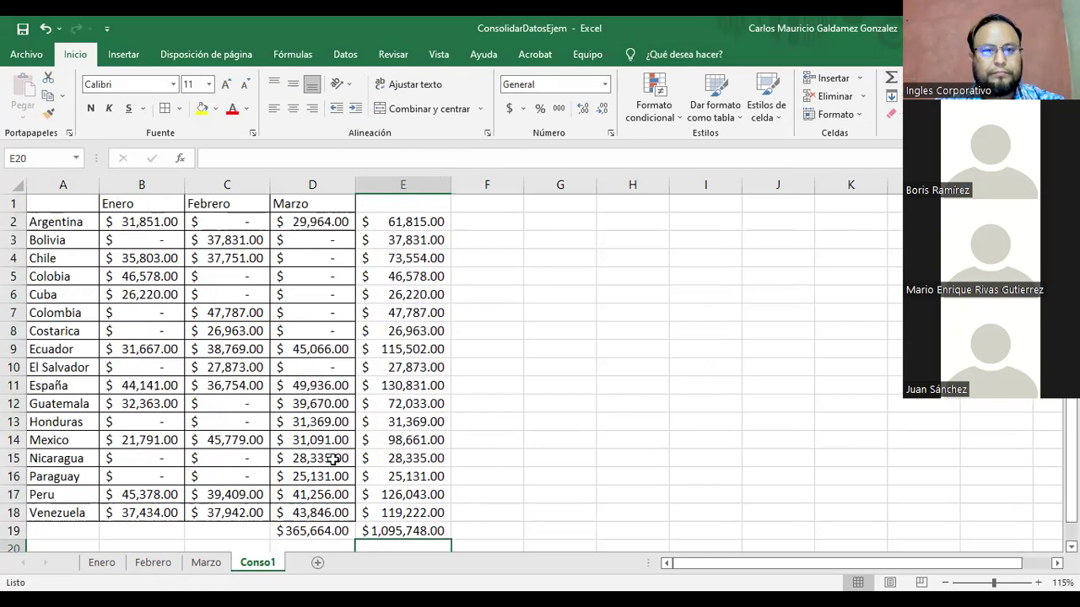
Step: Extend the D19 sum formula across C19 and B19, and add borders to B19:D19 and E2:E18
left_click(312, 531)
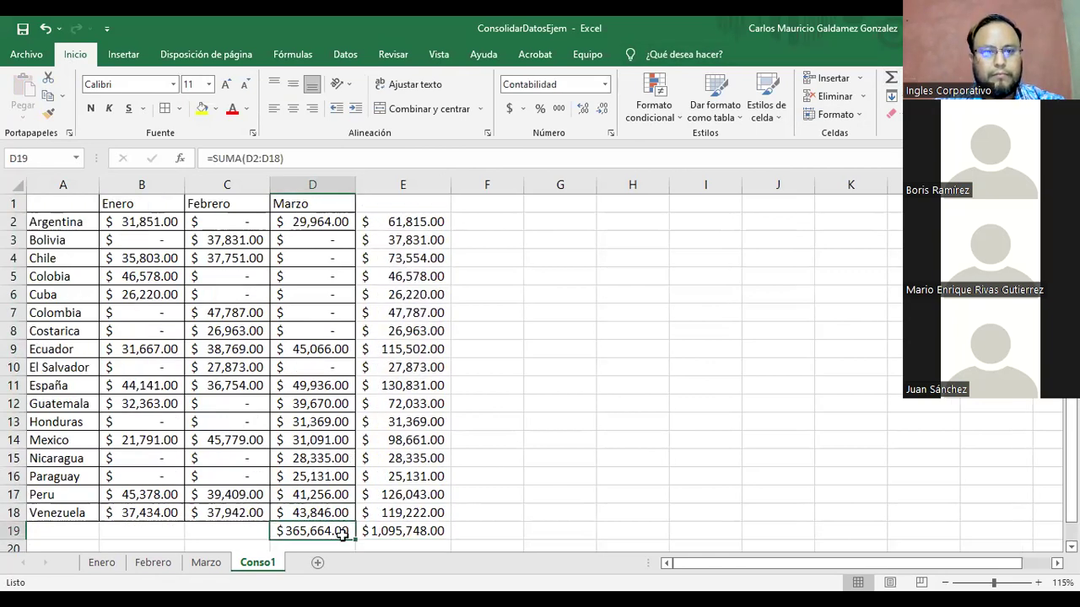
left_click_drag(356, 540, 338, 540)
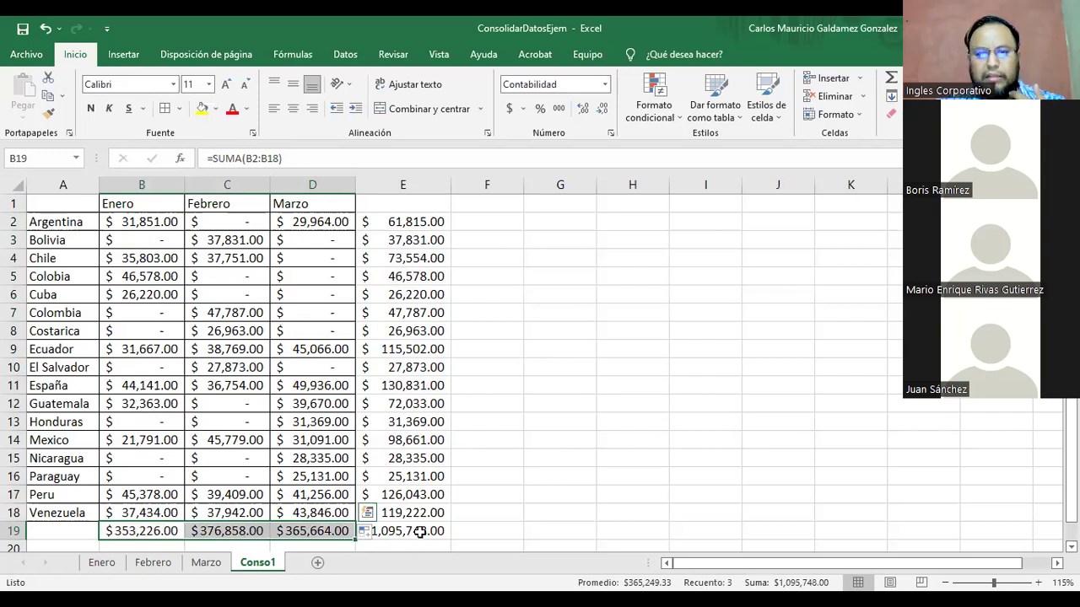
left_click(385, 533)
left_click_drag(145, 534, 365, 219)
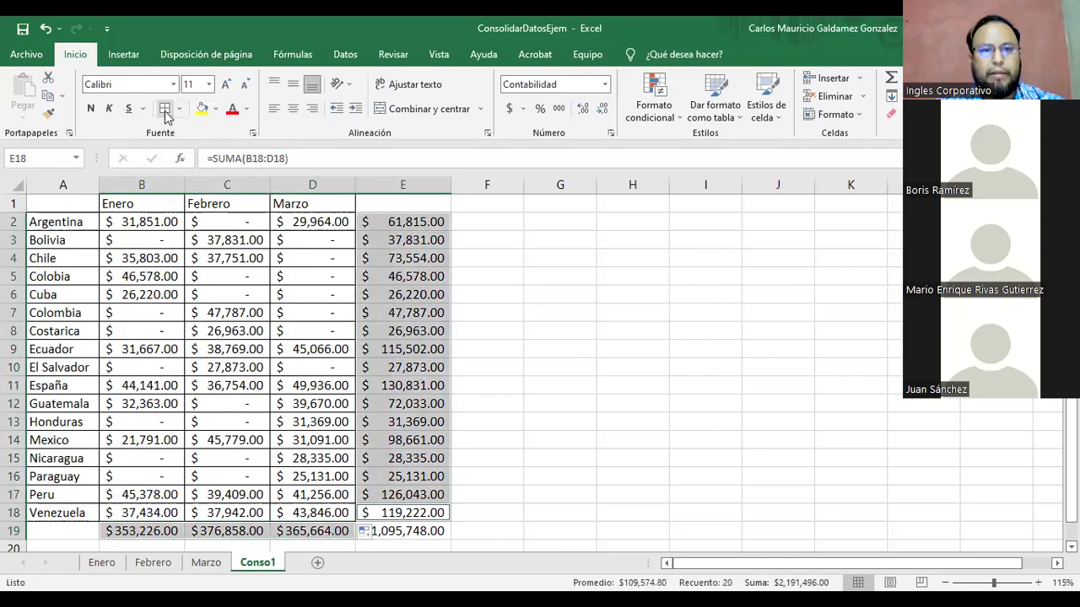
Step: Label the totals column "SubTotales" in E1 and the totals row "Subtotales" in A19
left_click(382, 207)
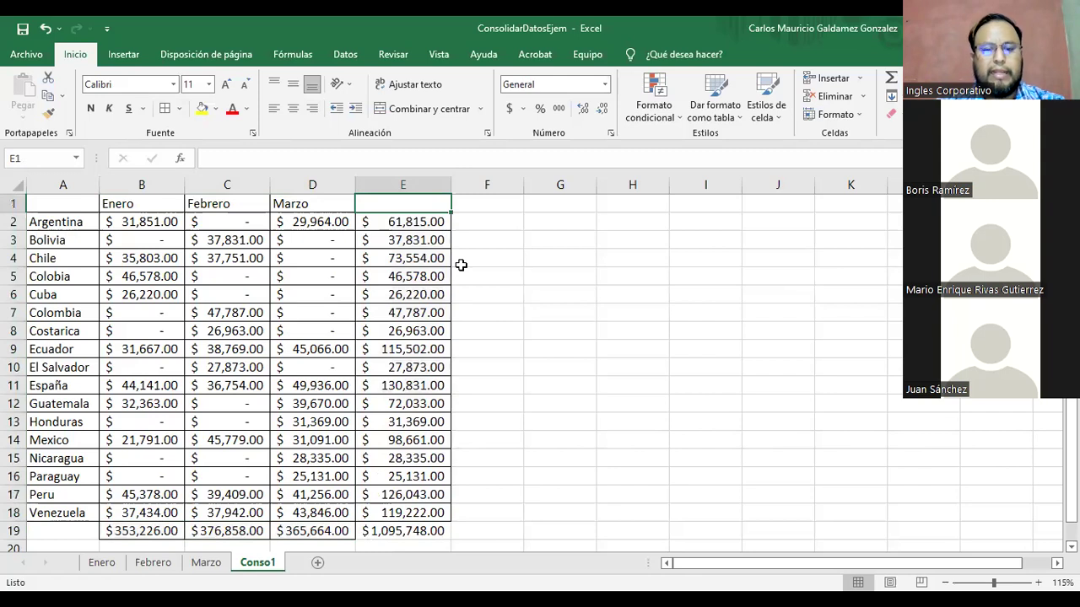
type("SubTotales")
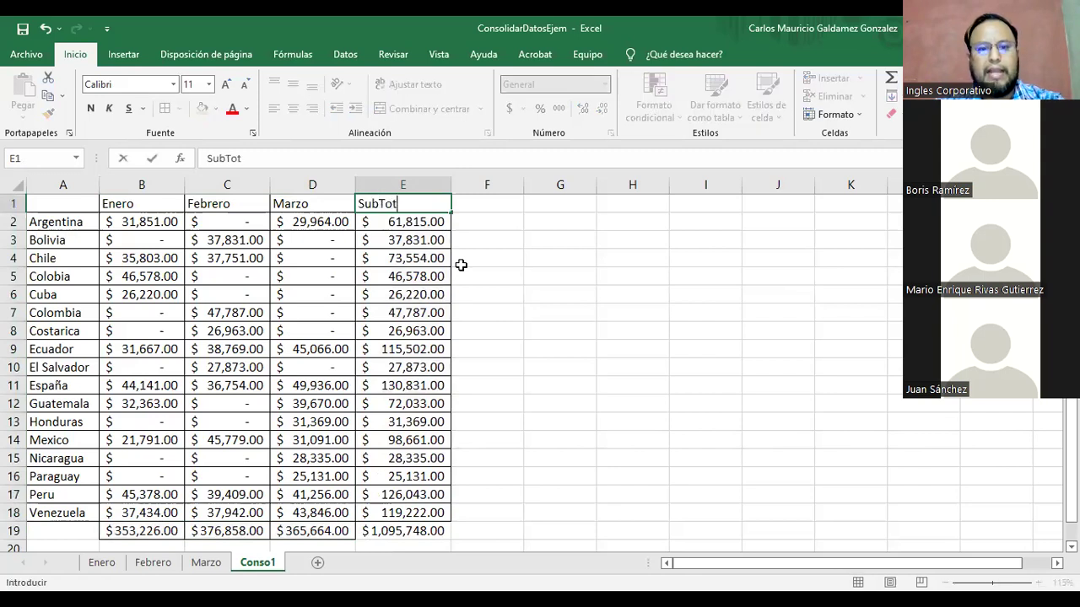
key("Return")
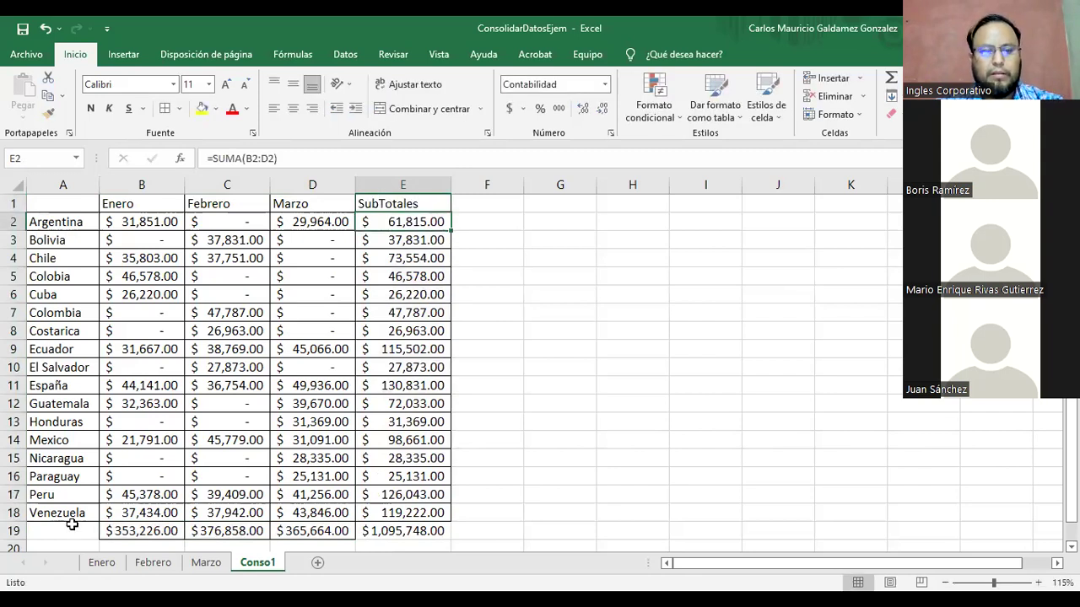
left_click(73, 525)
type("Subtotale")
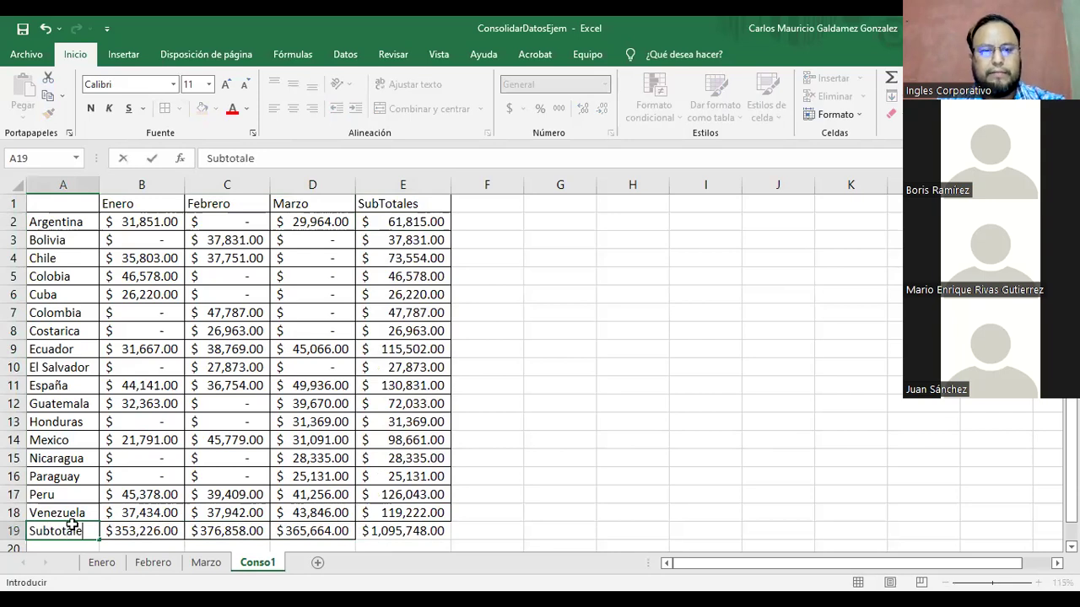
type("s")
key("Return")
Step: Move the grand total from E19 to E20 and enter the label "TOTAL" in E19
left_click(376, 514)
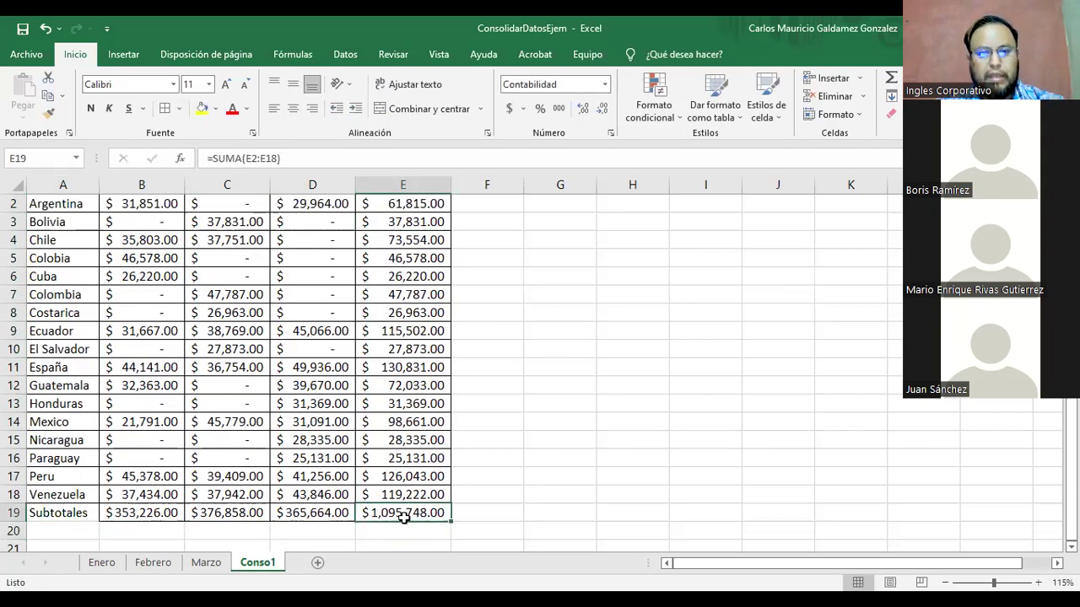
scroll(404, 515, "down", 1)
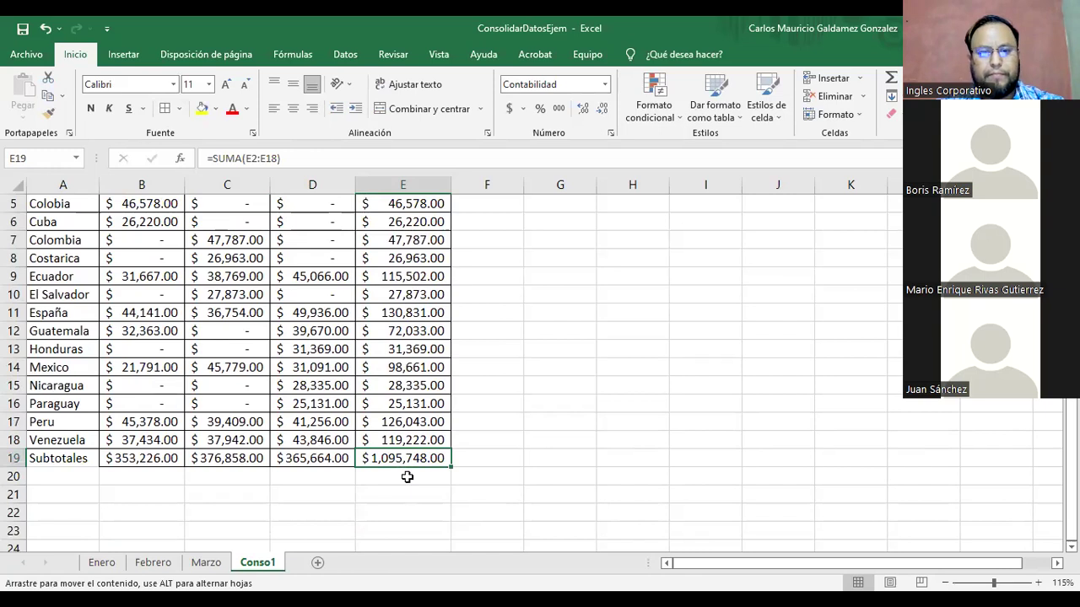
left_click_drag(406, 478, 406, 477)
left_click(388, 458)
type("TOTAL")
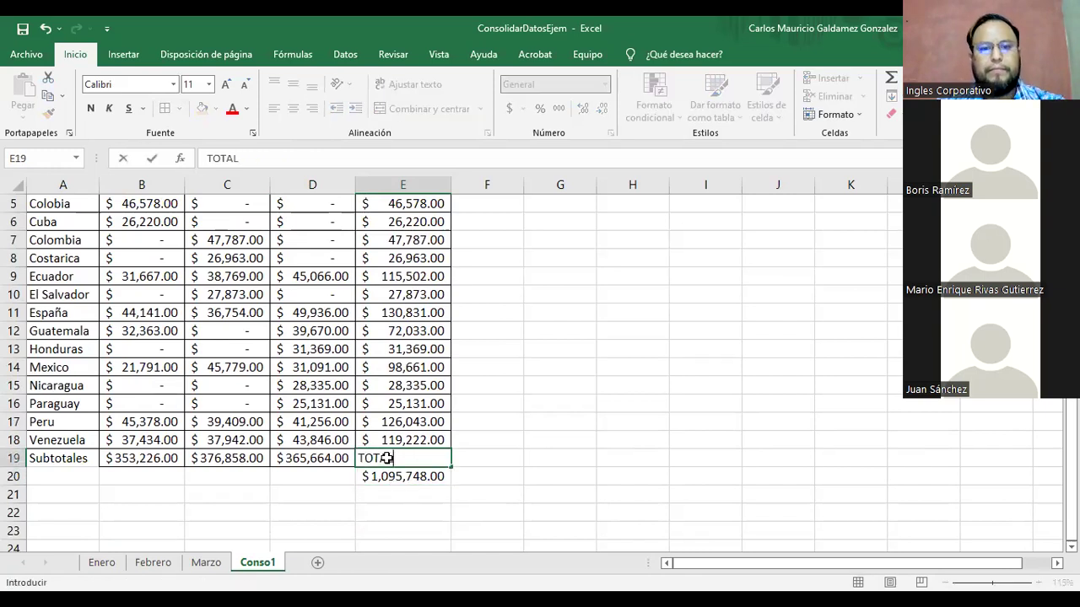
key("Return")
Step: Move the grand total from E20 to F19, with column F fitted to it and borders around E19:F19
left_click(386, 458)
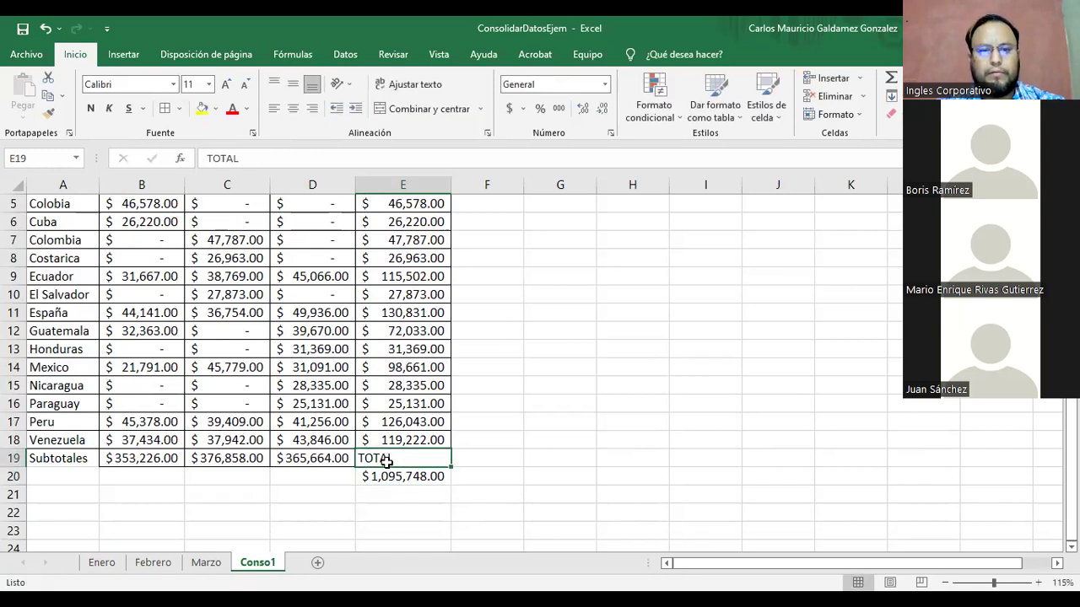
left_click(415, 476)
left_click_drag(435, 491, 487, 458)
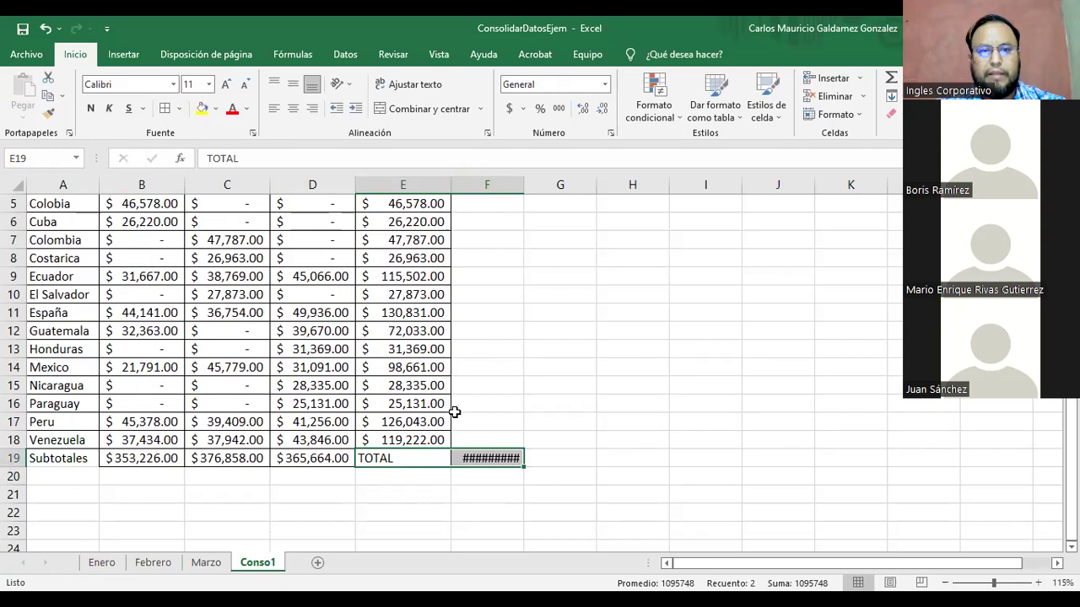
scroll(454, 412, "up", 2)
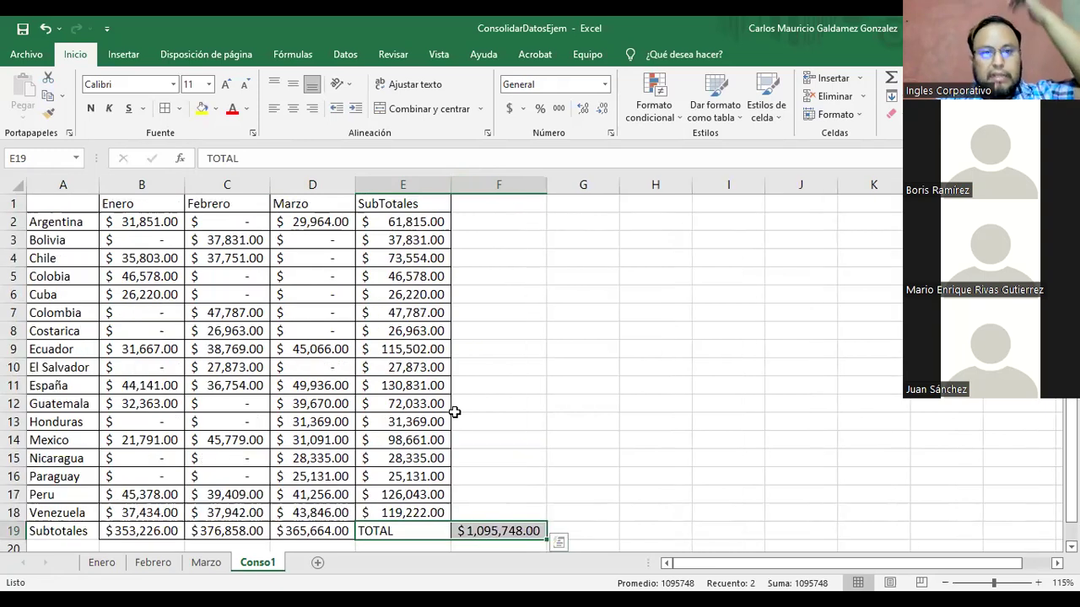
Step: Examine the consolidated table in Conso1, comparing the countries' monthly amounts with the row subtotals for Argentina, Chile and Bolivia
left_click_drag(145, 204, 393, 527)
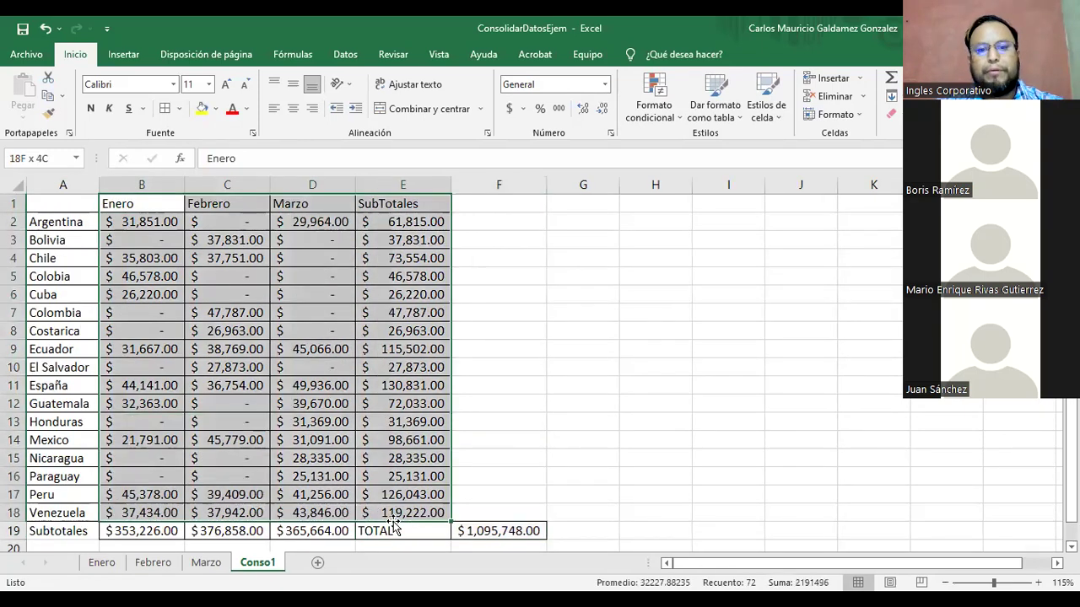
left_click(187, 457)
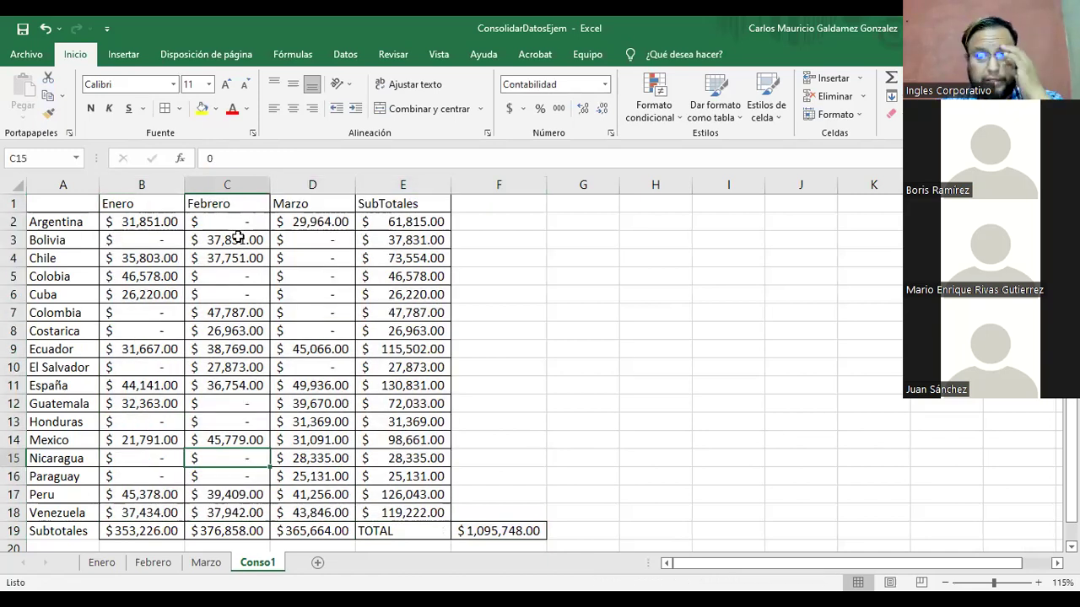
left_click_drag(78, 221, 337, 460)
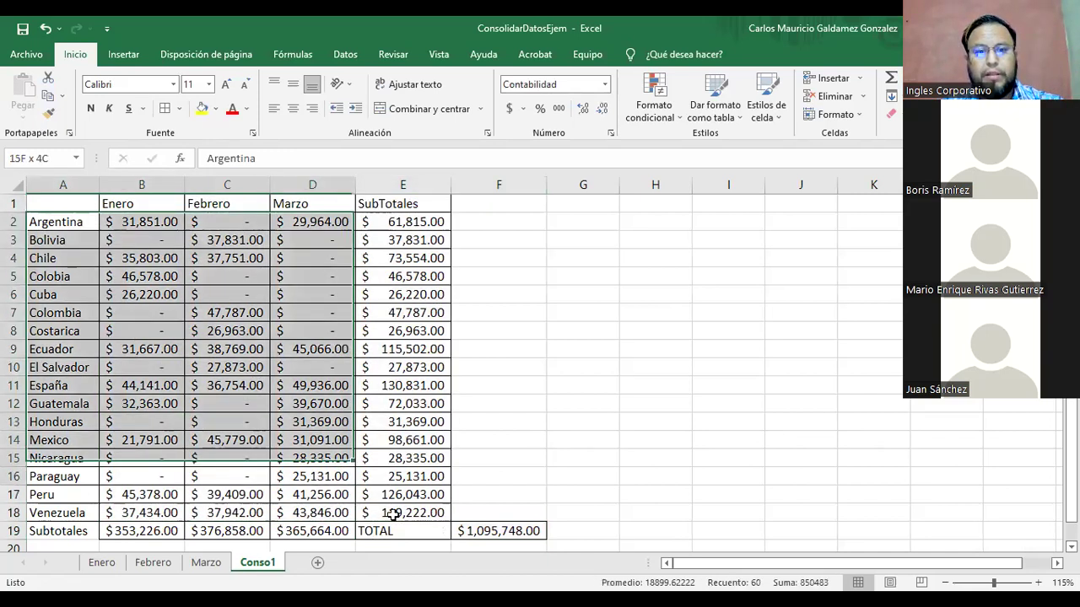
left_click_drag(394, 515, 394, 515)
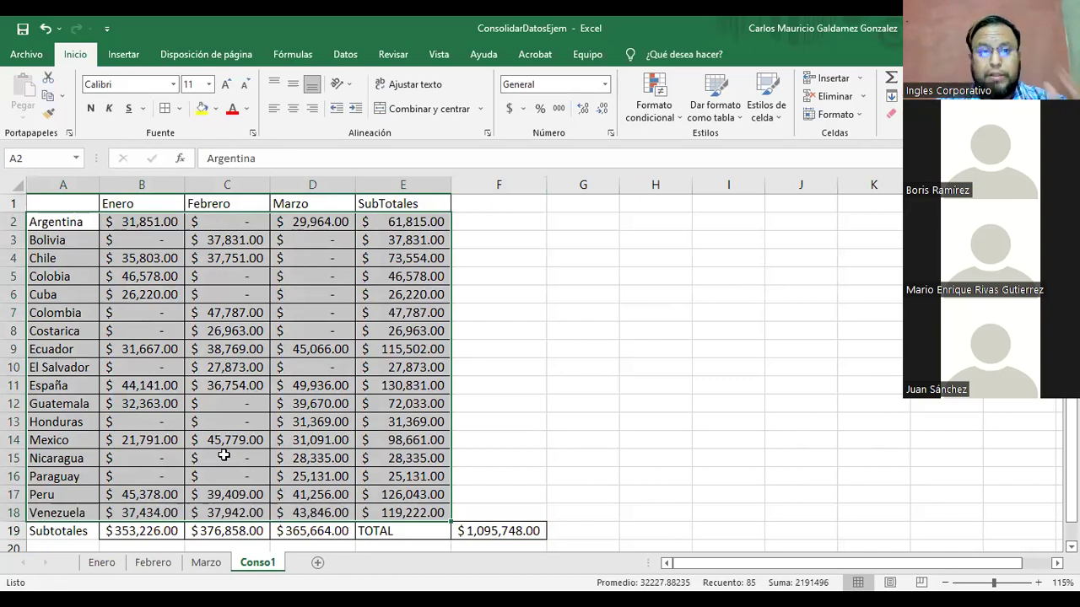
left_click(48, 221)
left_click(46, 257, "ctrl")
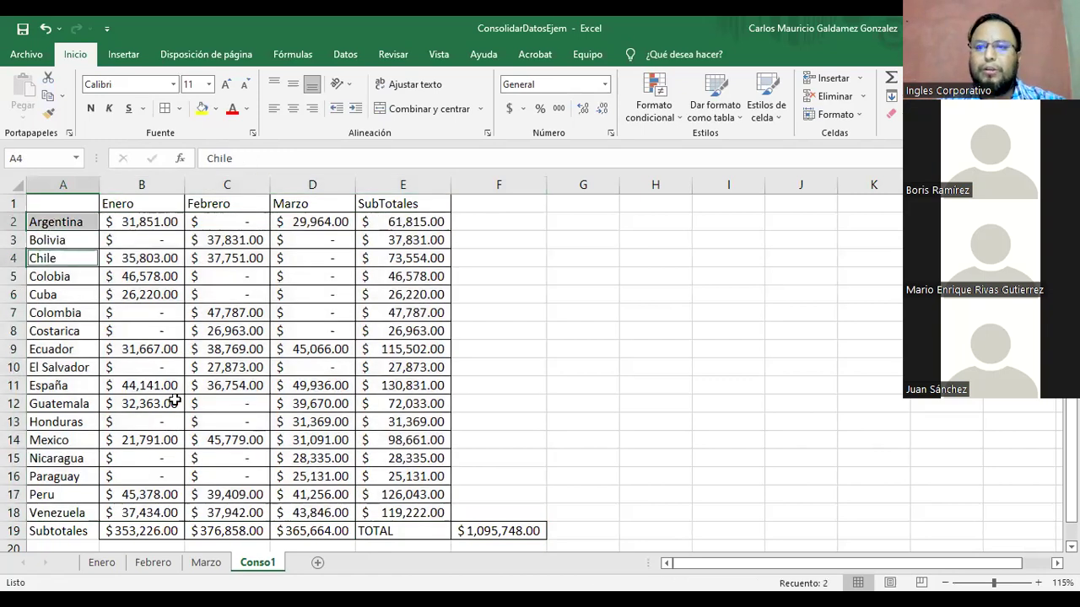
left_click(405, 258)
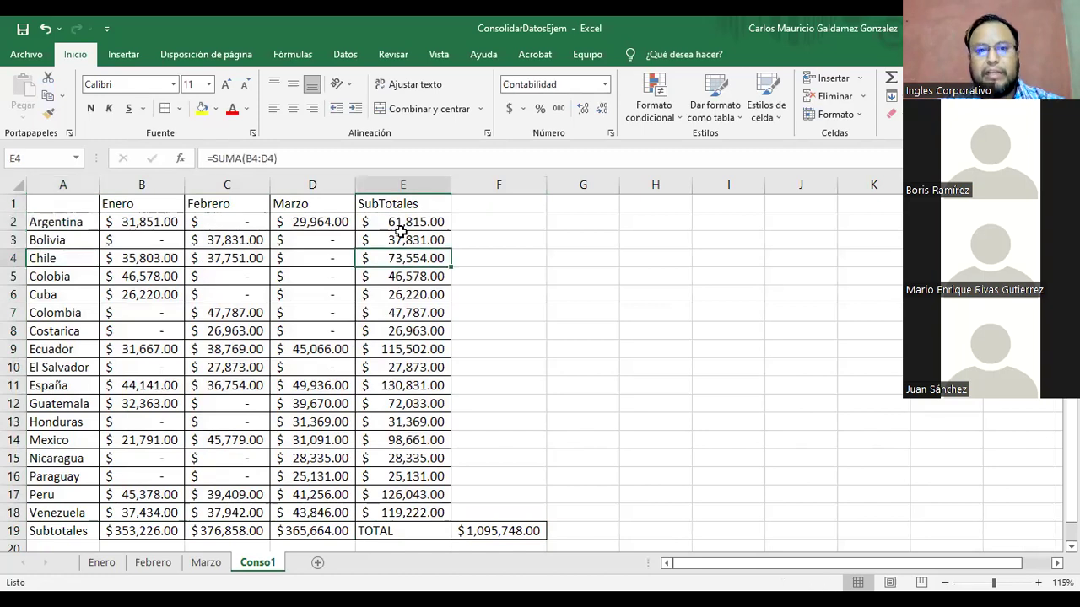
left_click(395, 221, "ctrl")
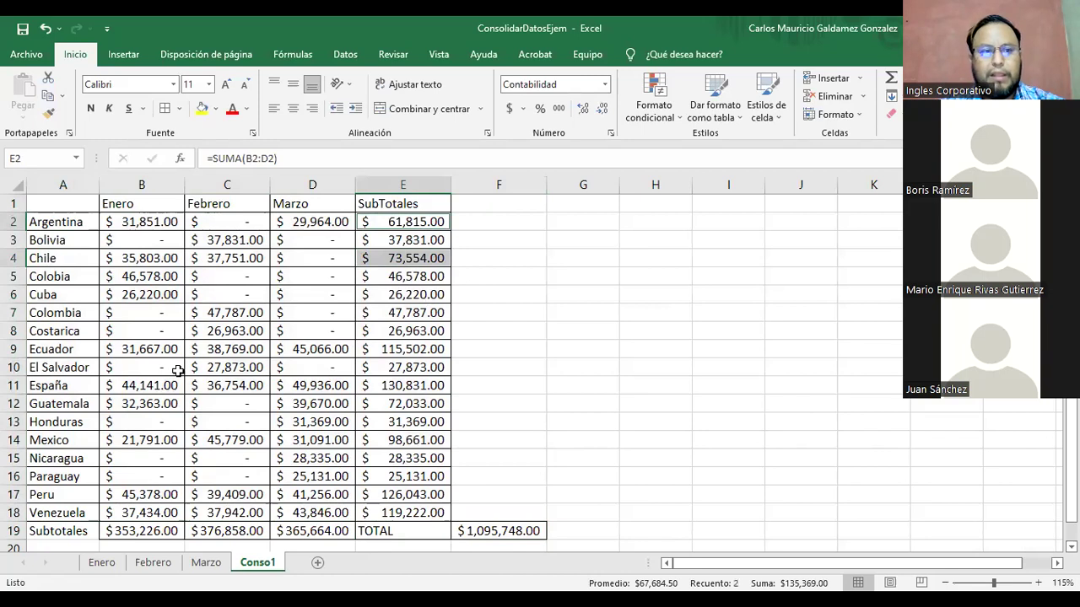
left_click_drag(60, 241, 350, 251)
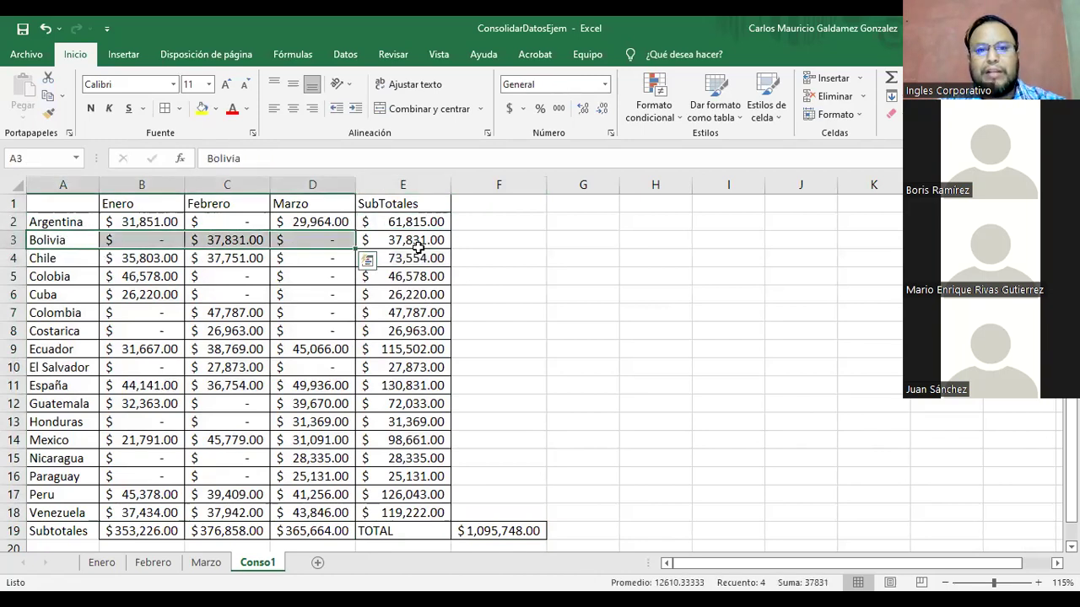
left_click(412, 245)
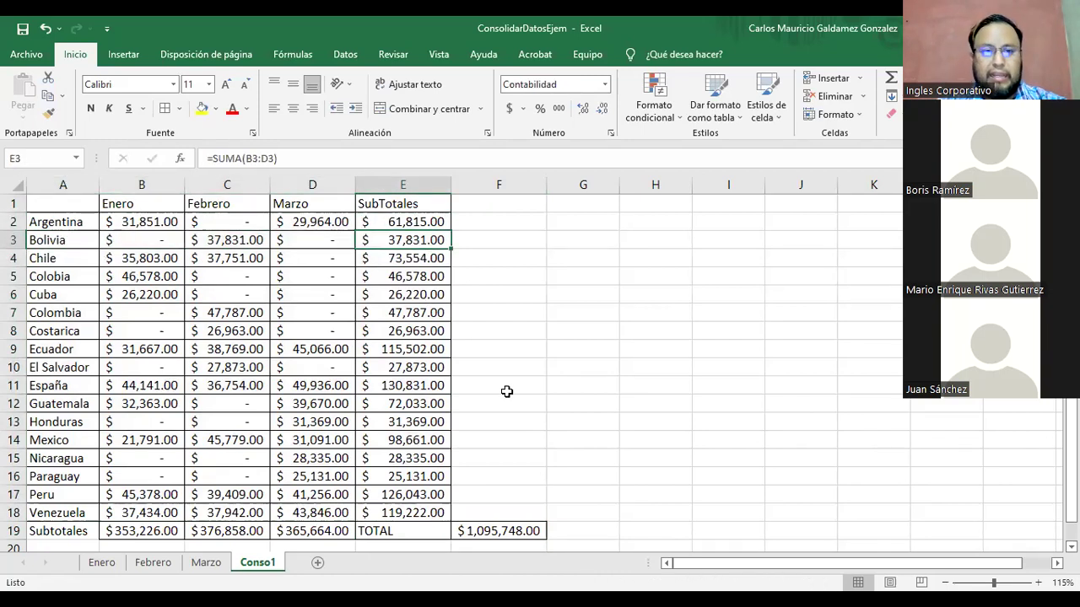
Step: Check the "Colobia" entry in Conso1 against its source cell A4 in the Enero sheet
left_click(44, 284)
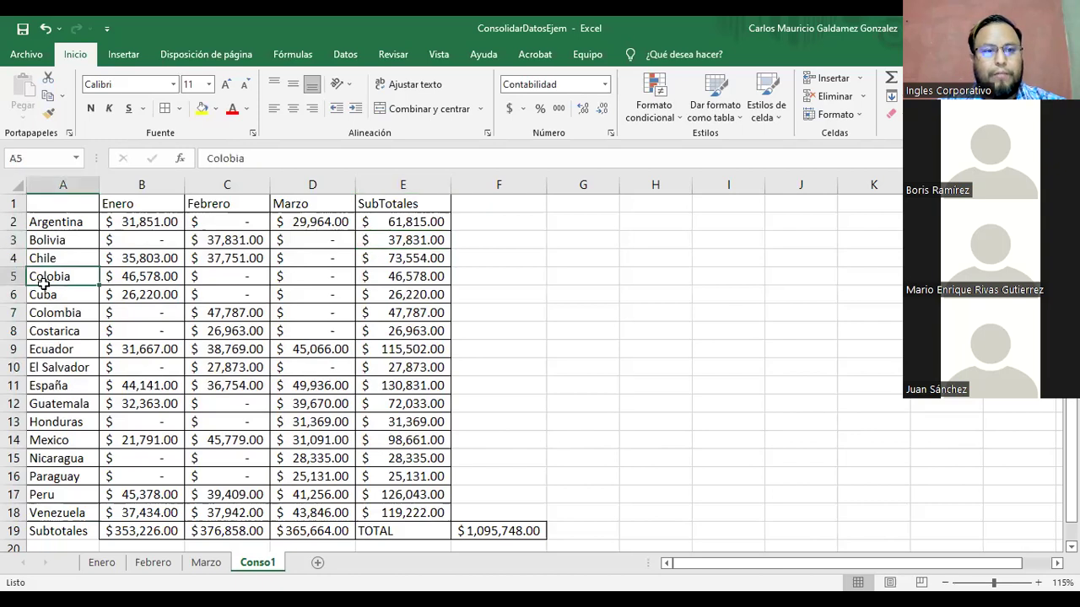
left_click_drag(44, 284, 47, 296)
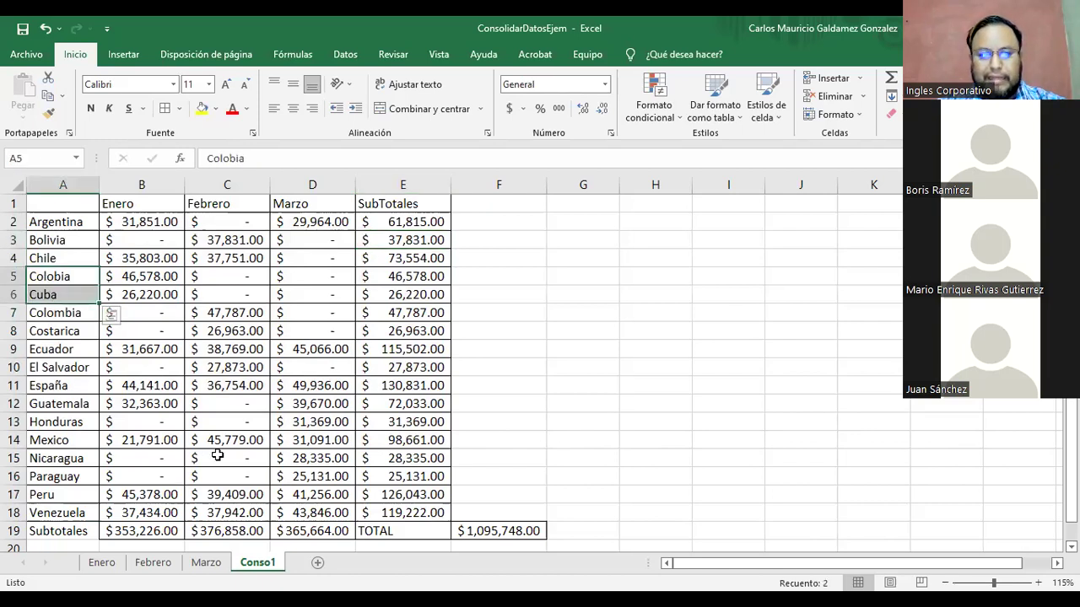
left_click(63, 528)
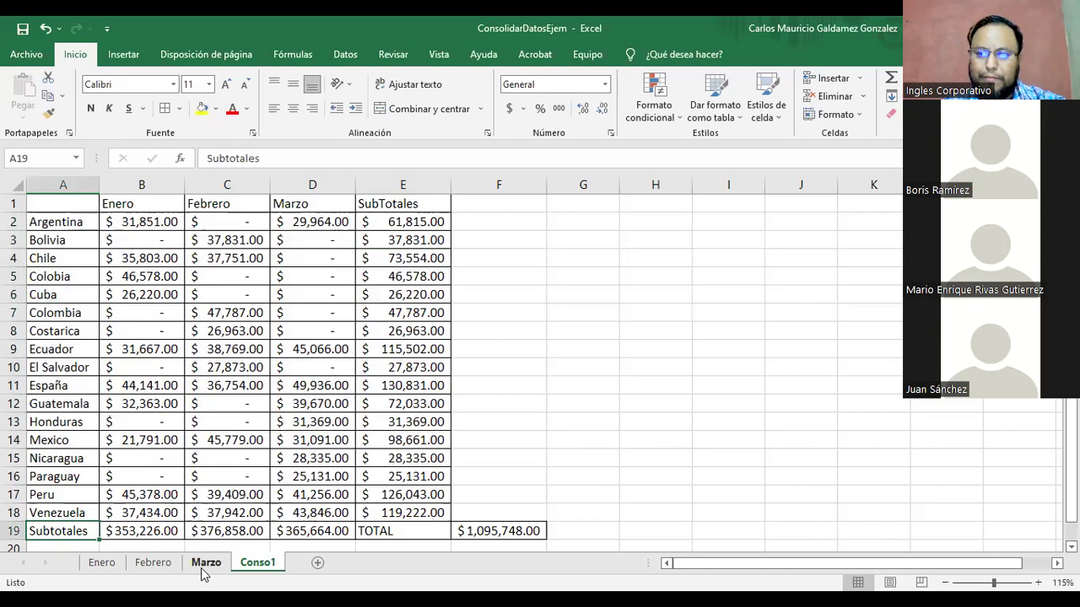
left_click(101, 563)
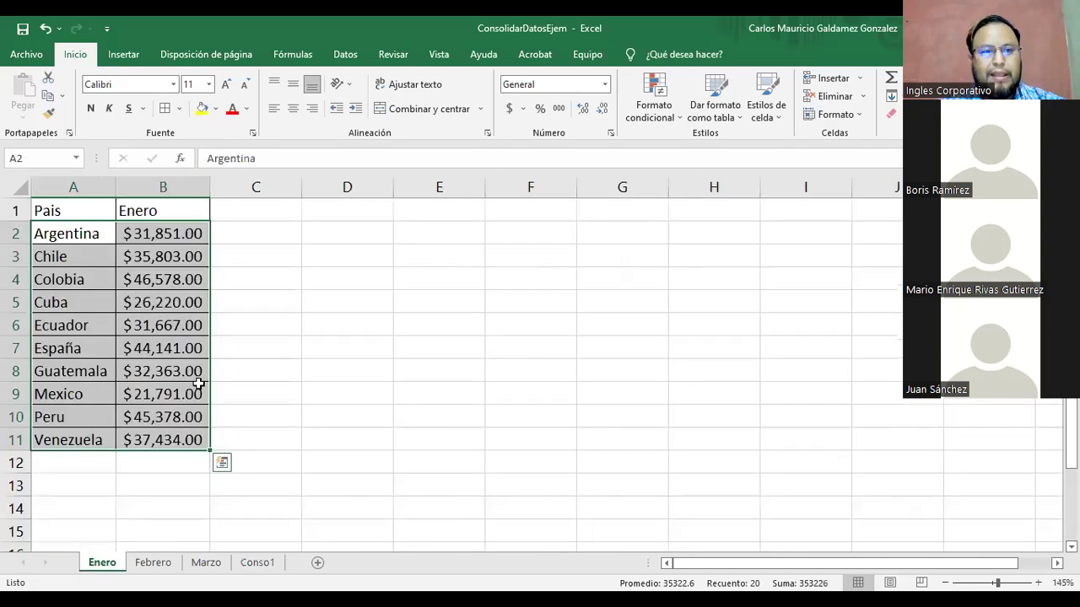
left_click(104, 313)
key("Up")
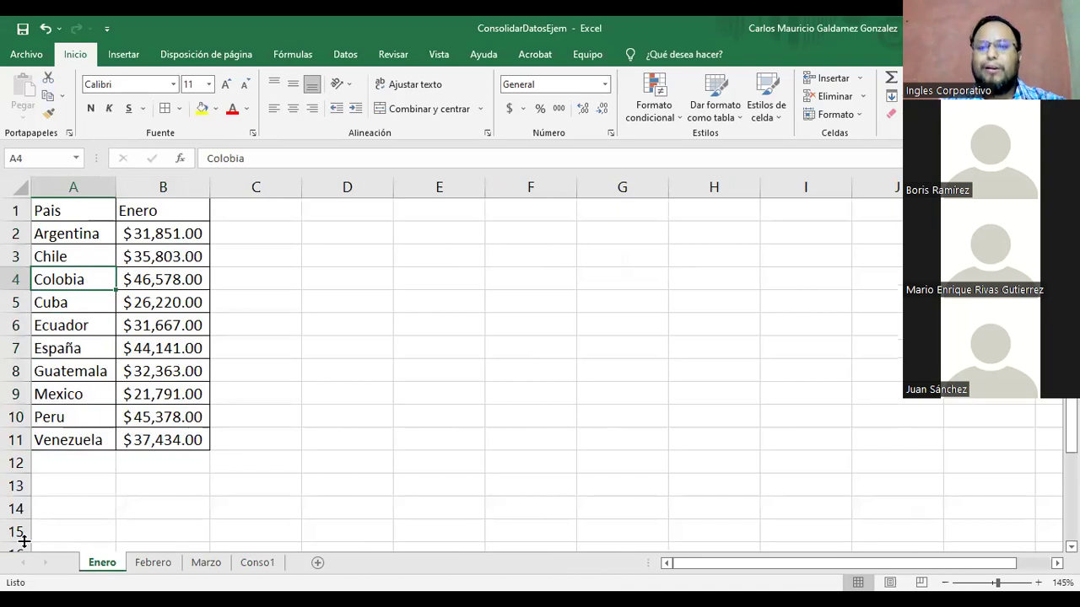
Step: Highlight the Colobia and Colombia cells, A5 and A7, in Conso1 with a yellow fill
left_click(264, 563)
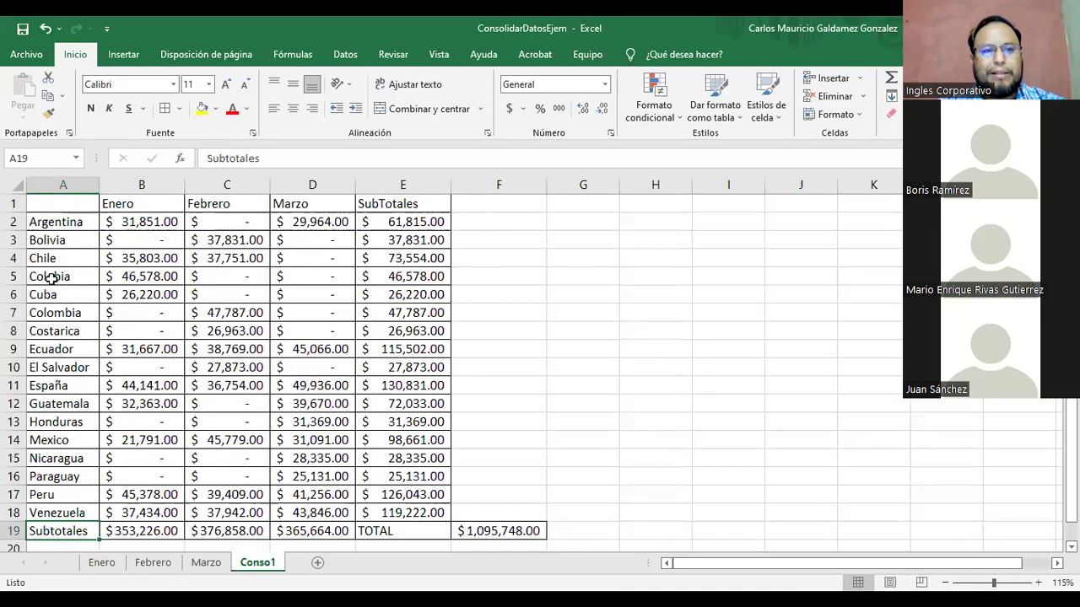
left_click(80, 314, "ctrl")
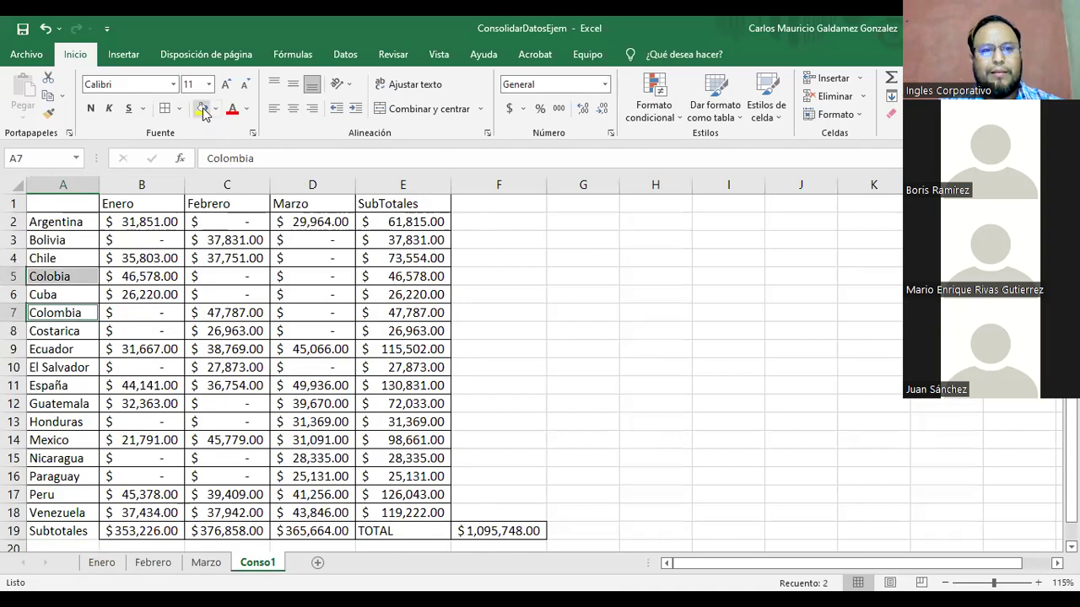
left_click(202, 108)
scroll(267, 338, "up", 3)
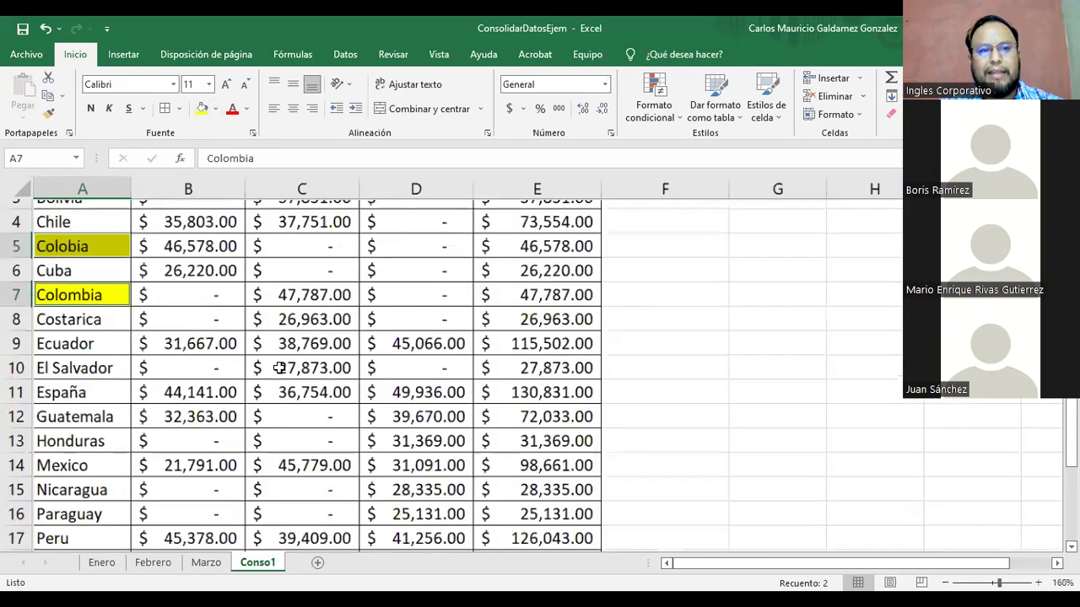
scroll(665, 570, "up", 1)
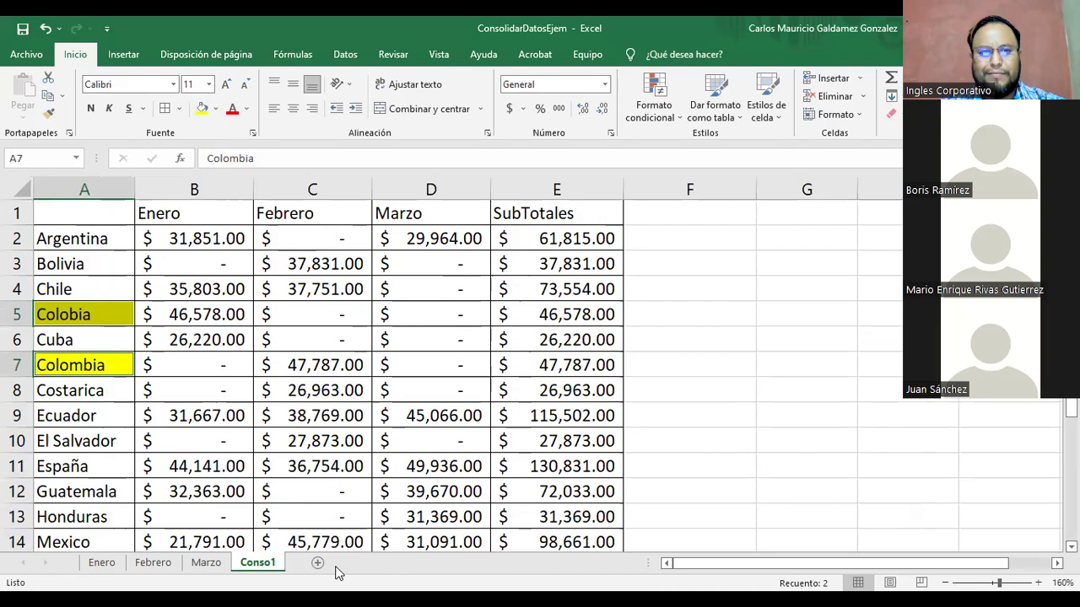
Step: Compare the Enero amounts of the Colobia and Colombia rows in Conso1
left_click(76, 315)
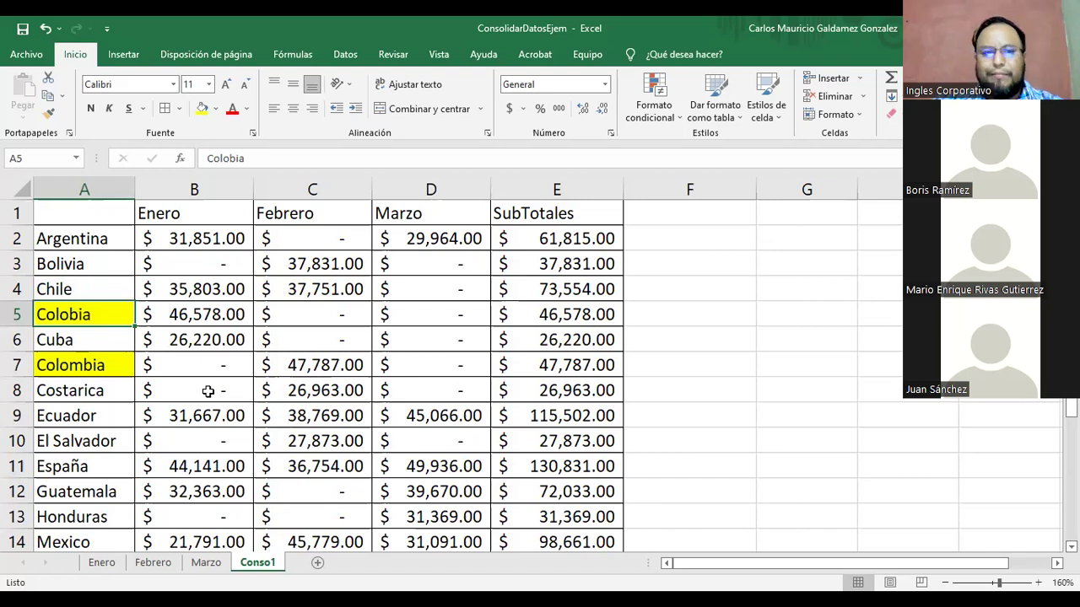
left_click(166, 316)
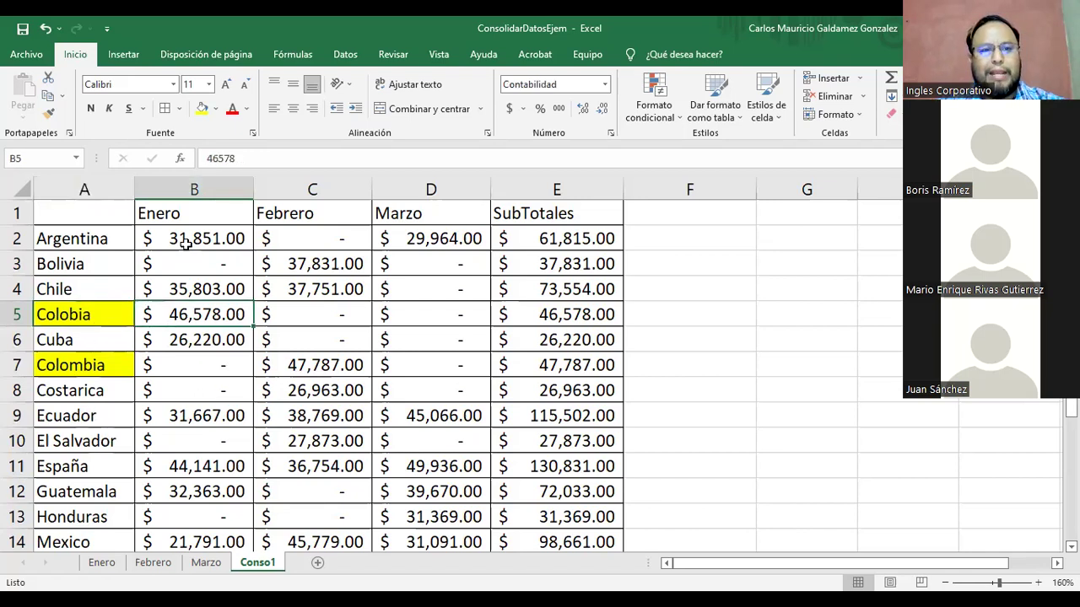
key("Left")
left_click(155, 365)
left_click(173, 314)
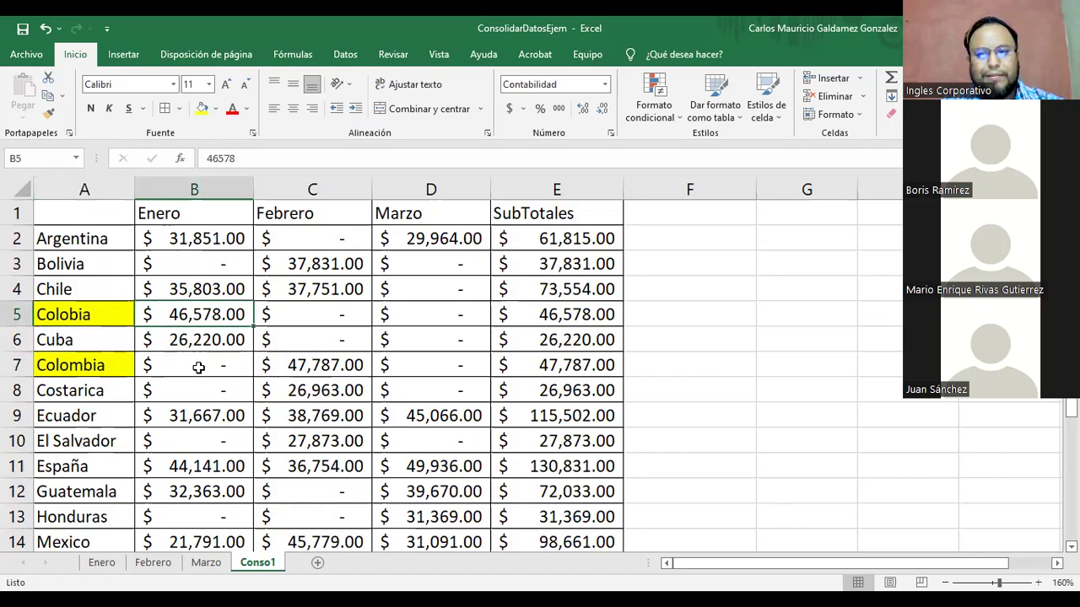
left_click(77, 320)
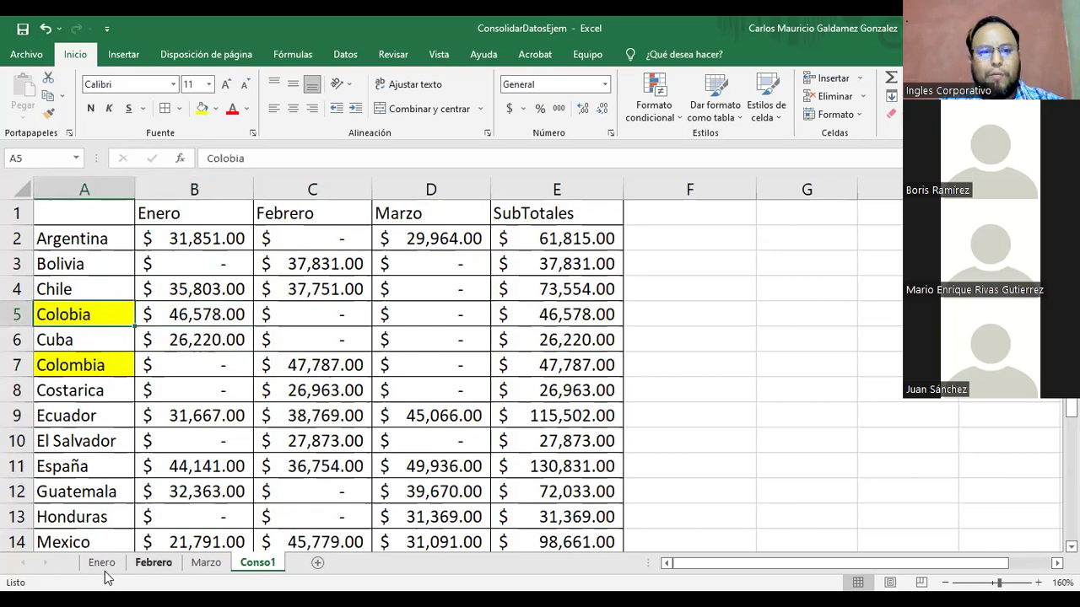
left_click(102, 563)
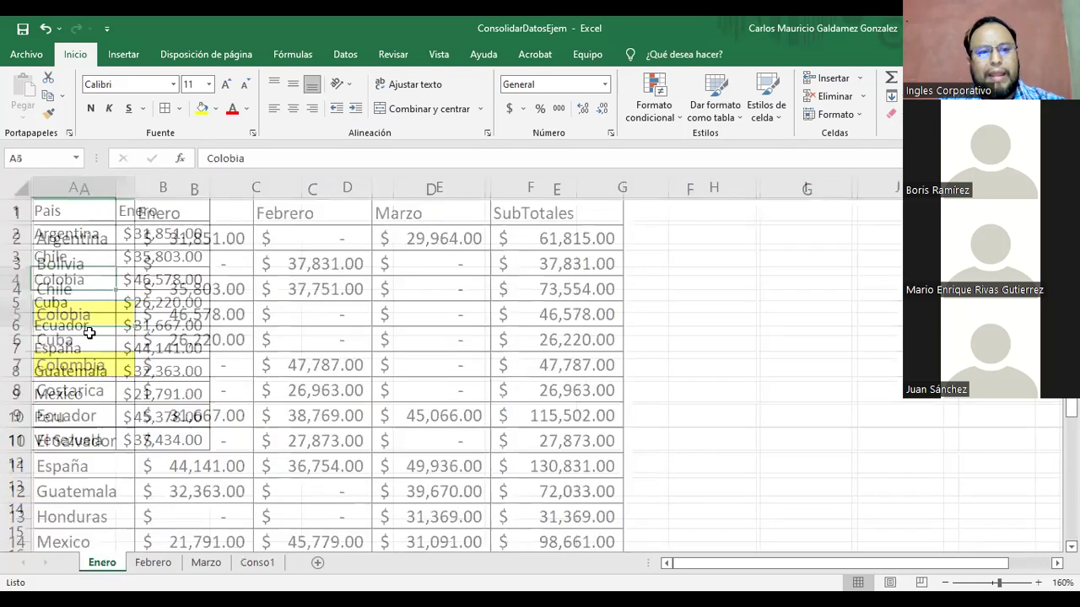
double_click(59, 278)
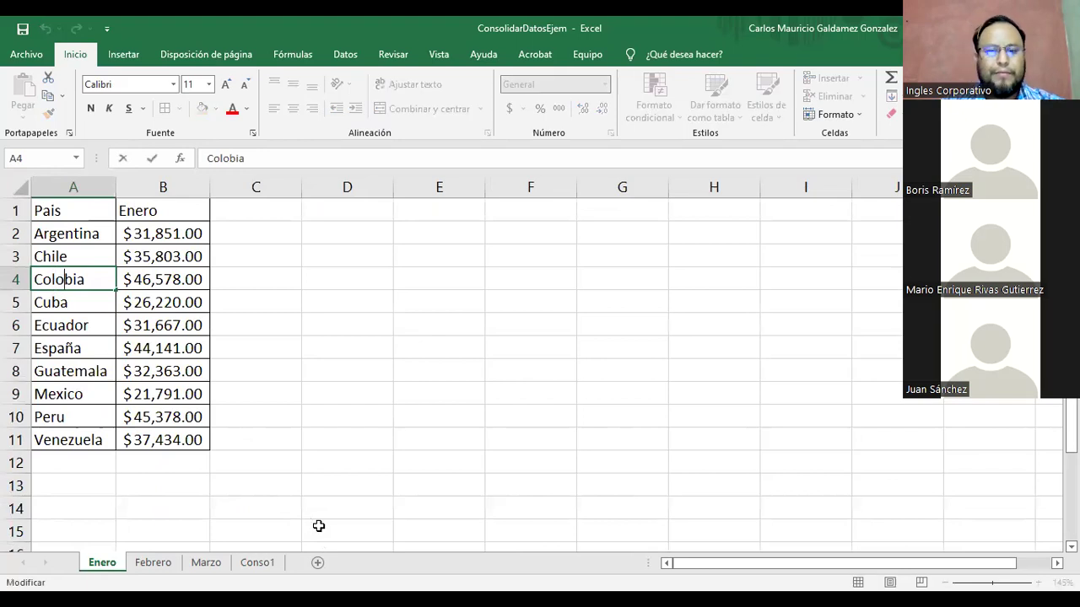
key("Escape")
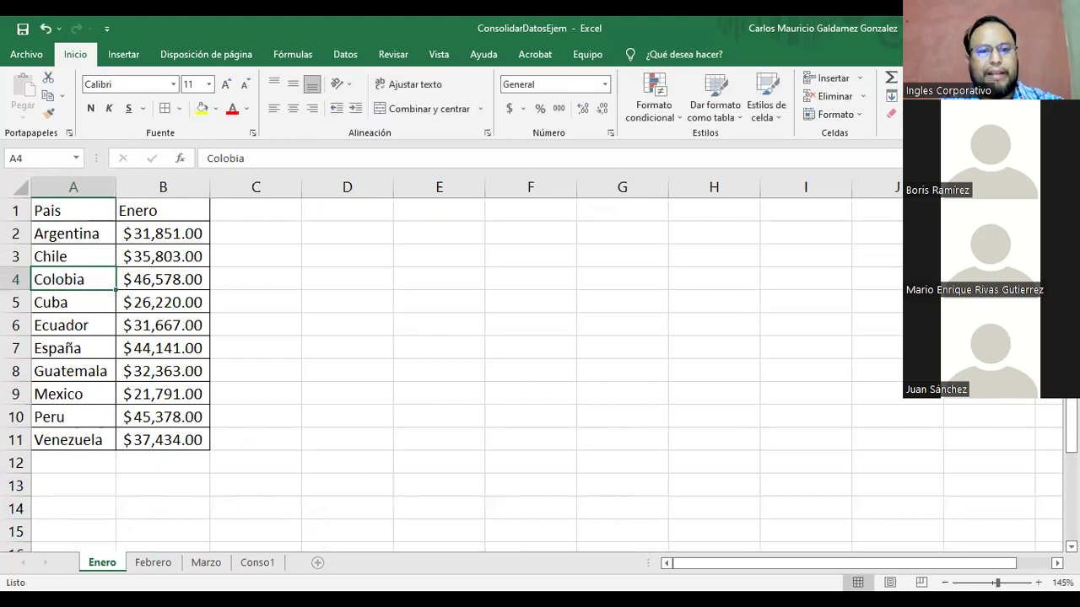
Step: Review the full list of country names in A2:A18 of Conso1
left_click(260, 564)
left_click_drag(72, 251, 88, 516)
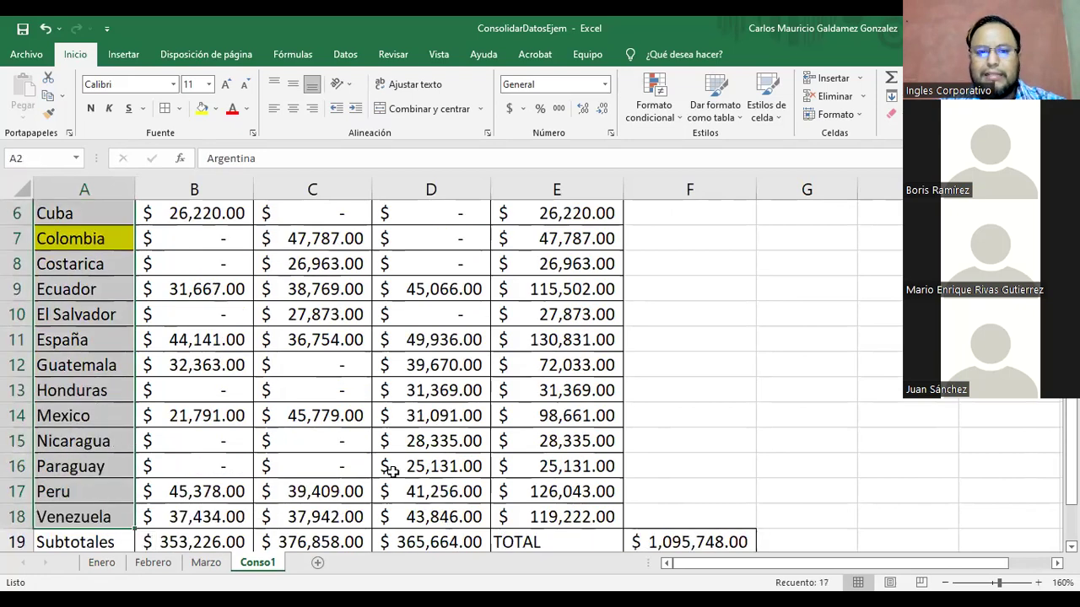
scroll(391, 470, "up", 2)
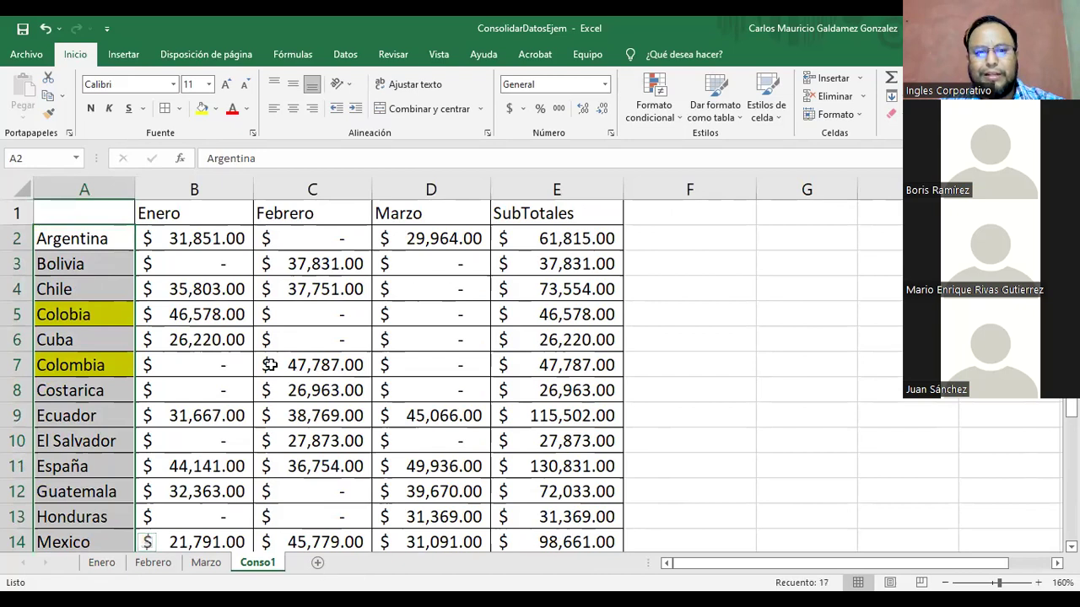
scroll(270, 365, "down", 1)
scroll(271, 365, "down", 1)
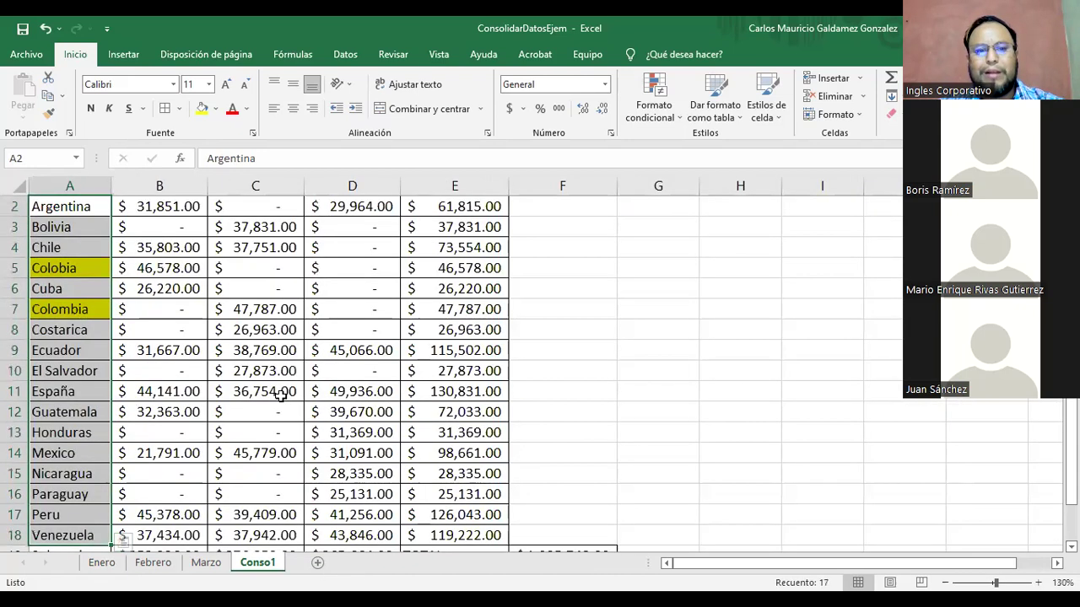
Step: Correct the misspelled country name in A4 of the Enero sheet to "Colombia"
left_click(106, 565)
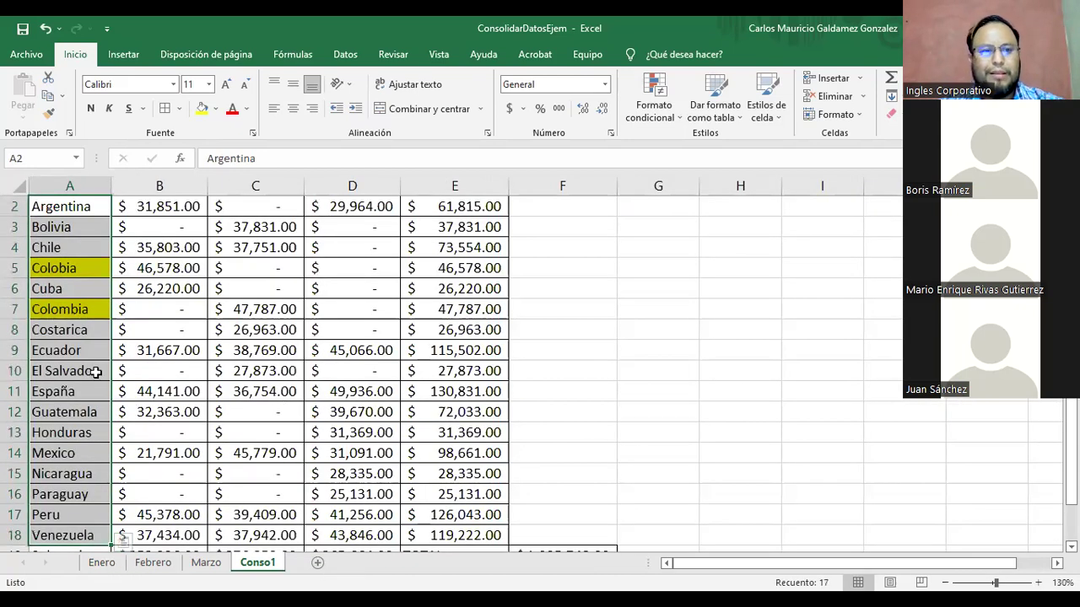
double_click(70, 280)
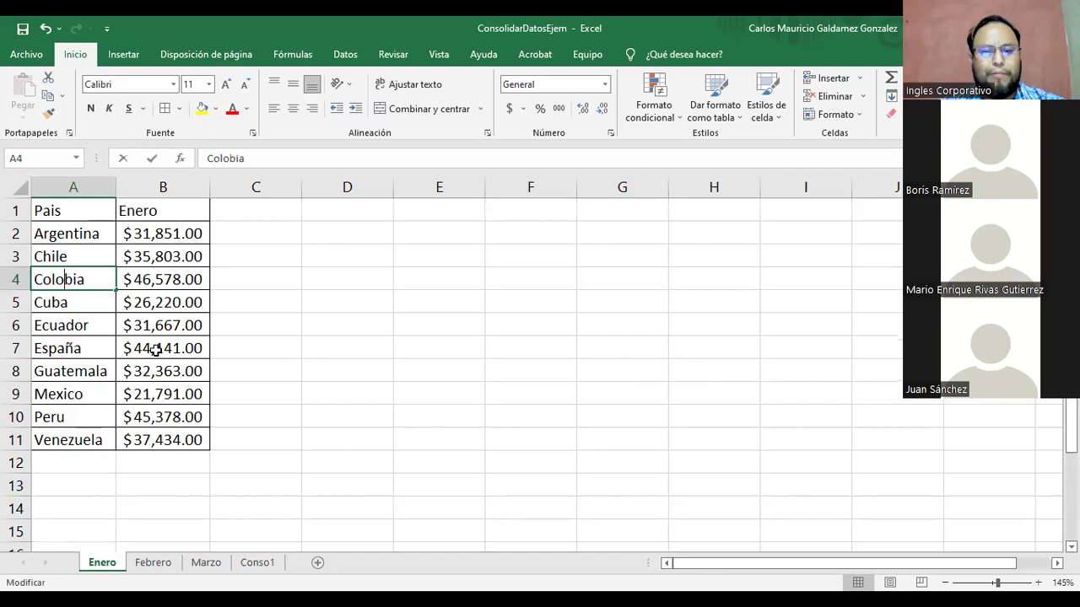
type("m")
key("Return")
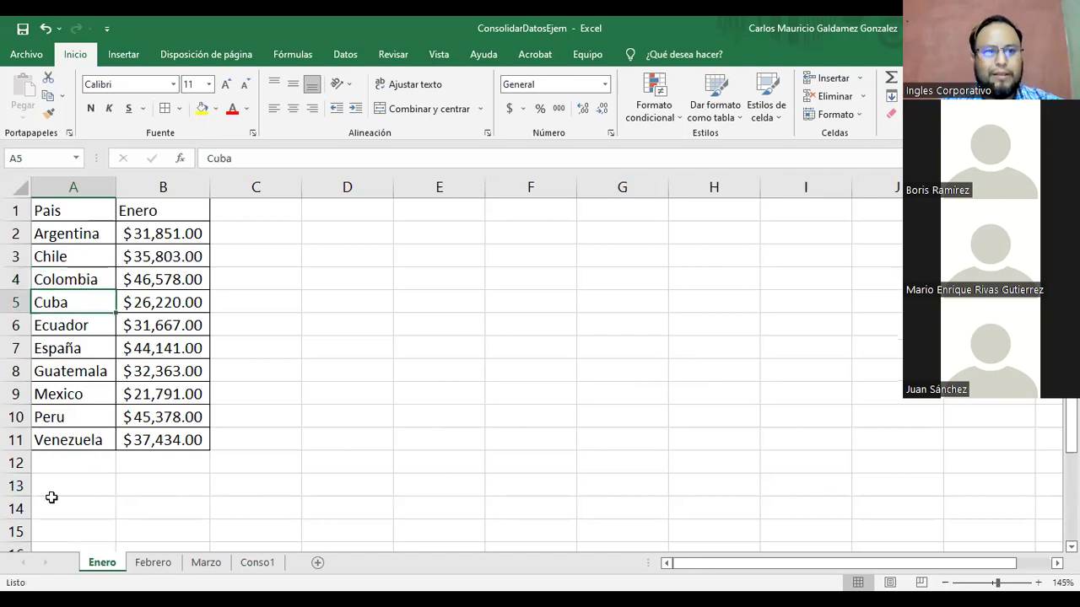
Step: Correct the country name in A5 of the Febrero sheet to "Costa Rica"
left_click(152, 563)
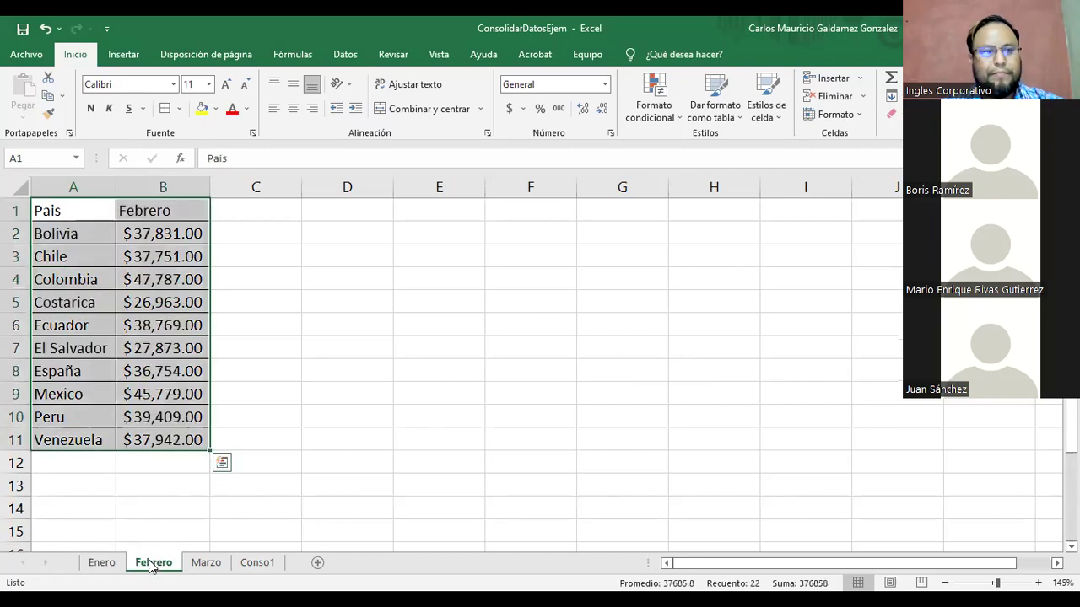
double_click(68, 301)
type("R")
key("Delete")
key("Return")
Step: Copy the country name in A5 of the Febrero sheet and check the country lists in the Enero and Marzo sheets
left_click(68, 302)
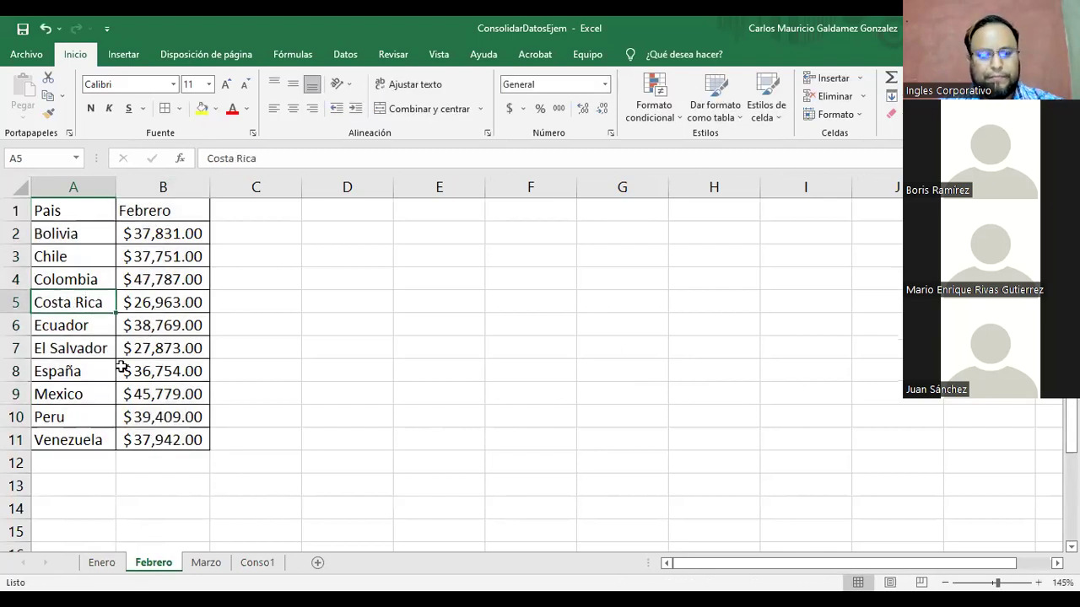
key("ctrl+c")
left_click(103, 562)
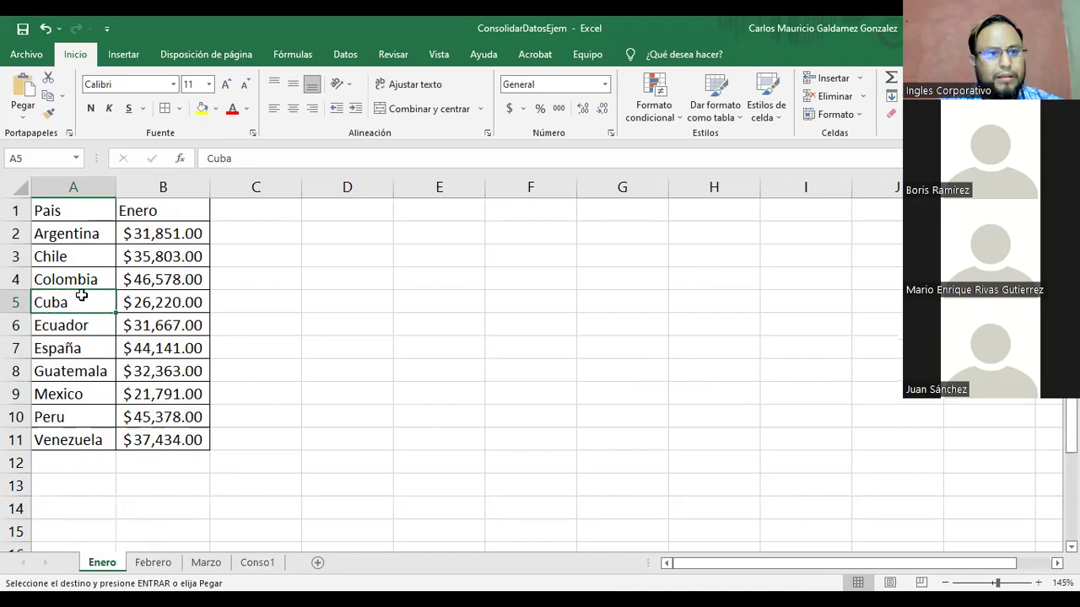
left_click(189, 564)
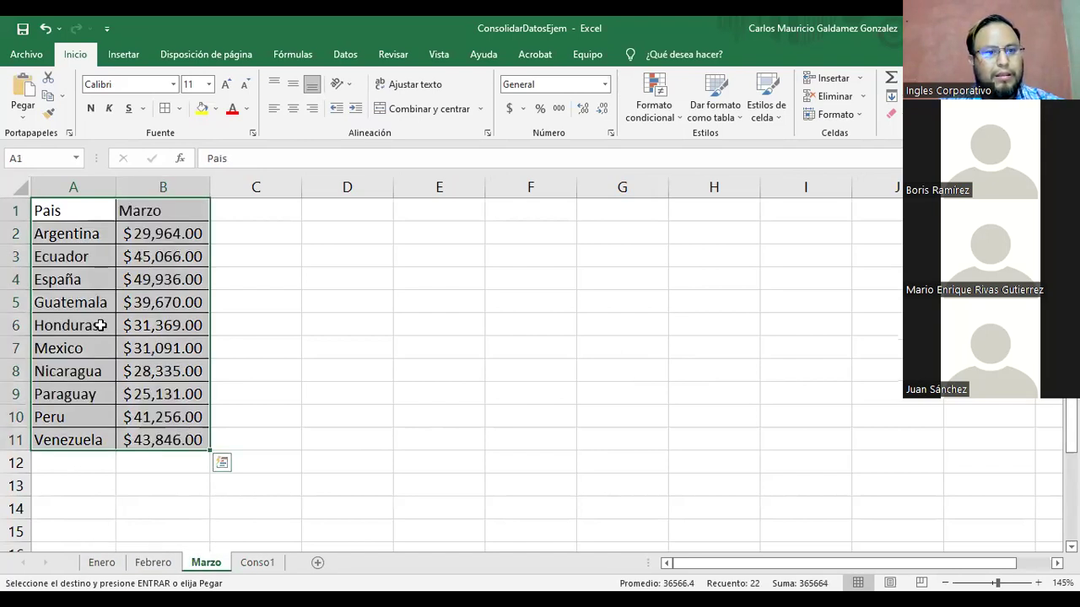
Step: Insert a new blank worksheet between Marzo and Conso1
left_click(317, 562)
left_click(289, 565)
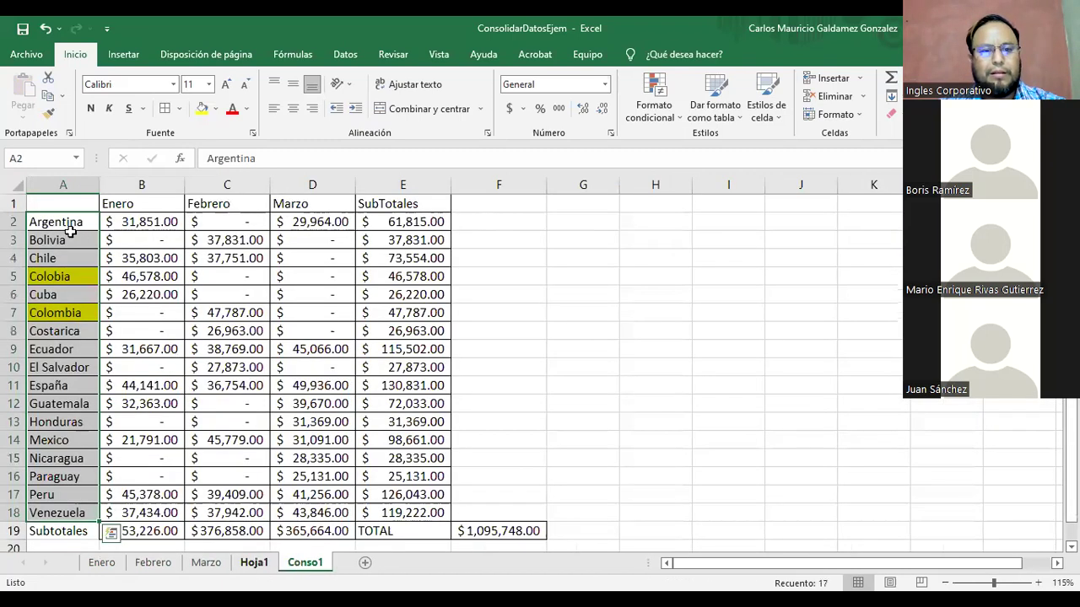
left_click(263, 567)
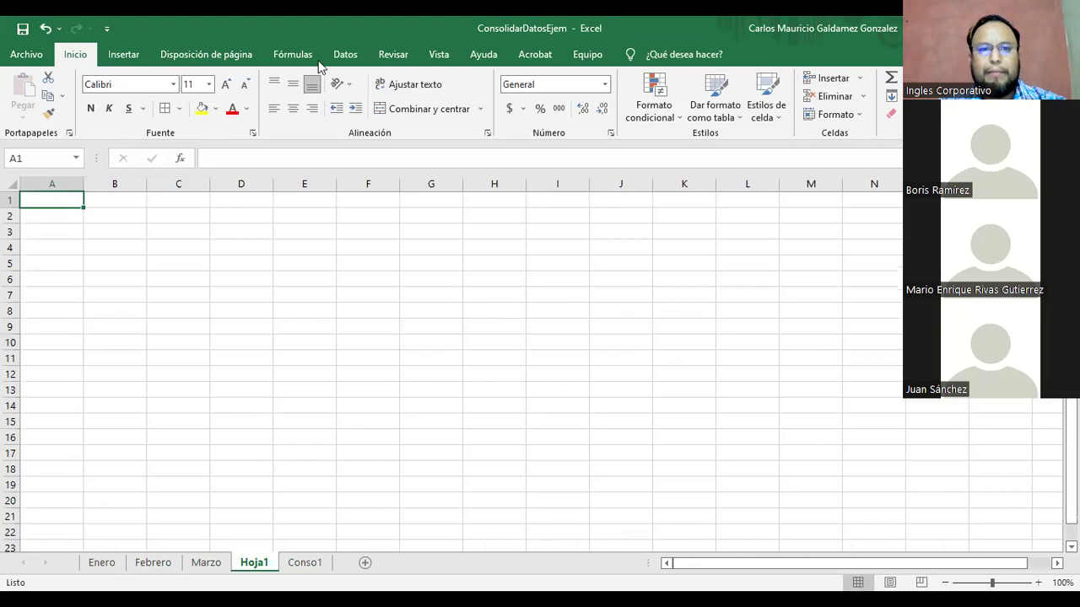
Step: Start a Consolidate with the Suma function at A1 of Hoja1 and add the reference Enero!A1:B11
left_click(356, 59)
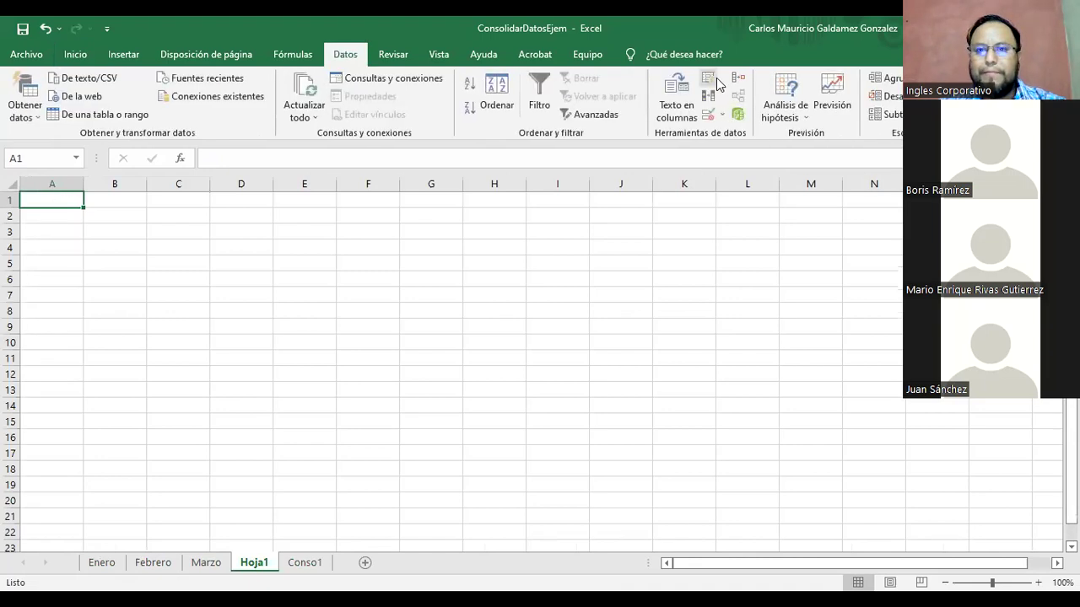
left_click(738, 78)
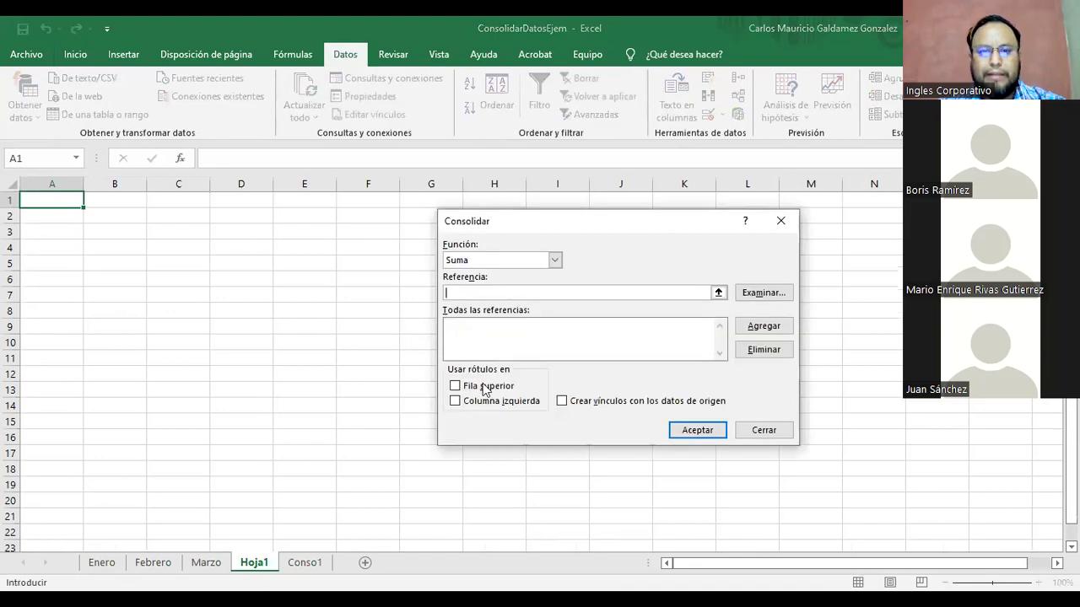
left_click(718, 292)
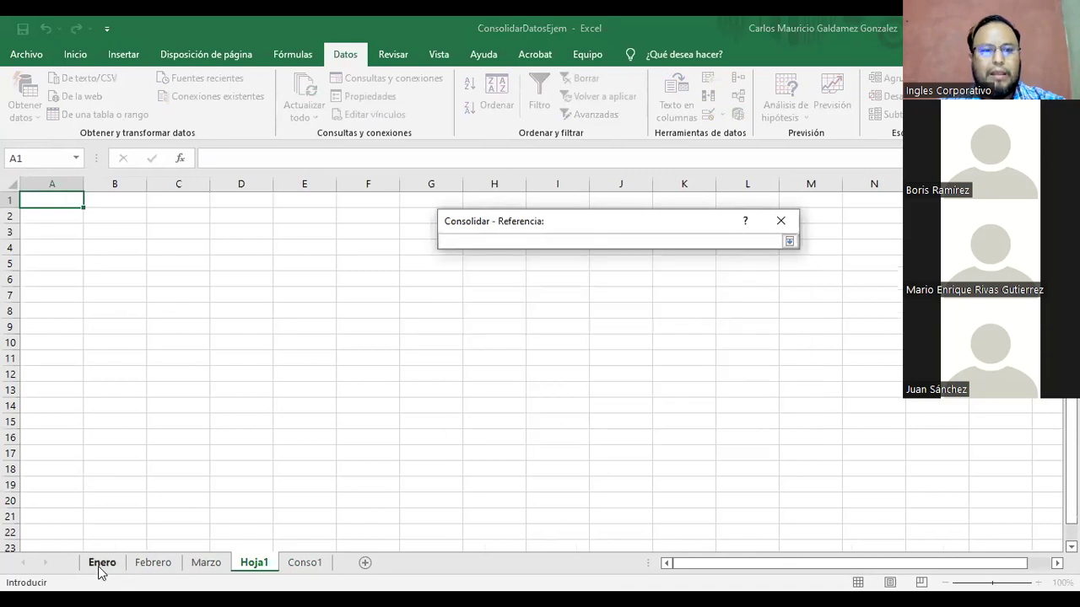
left_click(101, 562)
left_click_drag(77, 210, 168, 430)
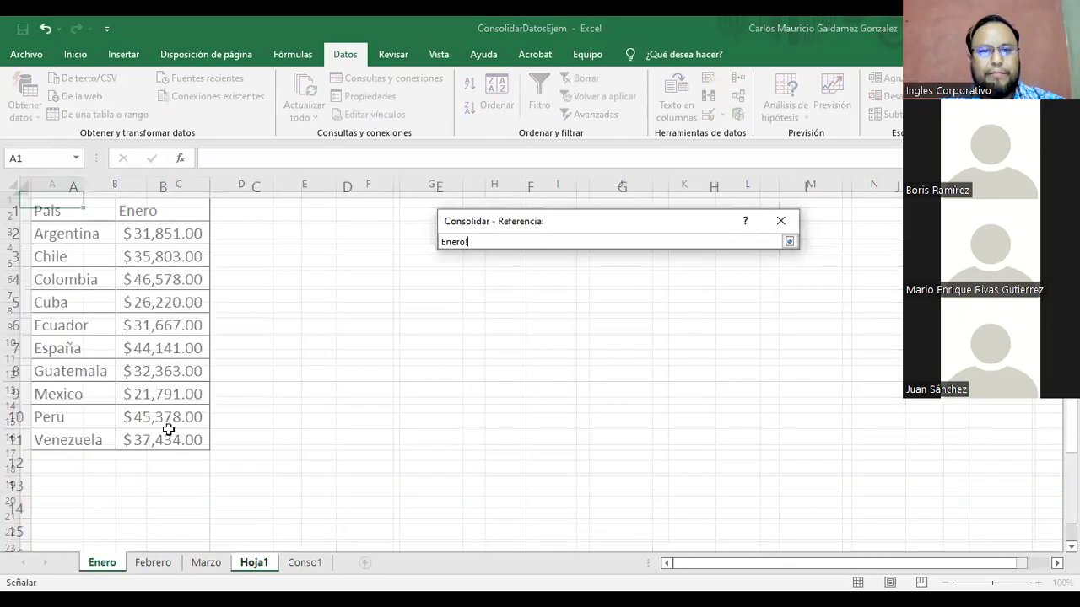
left_click(790, 242)
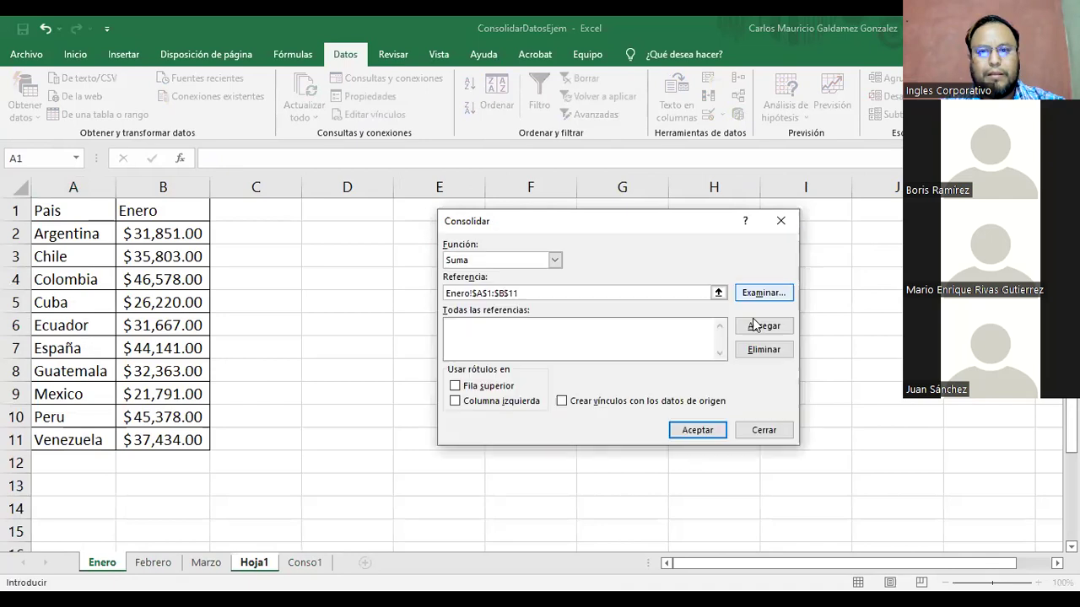
left_click(761, 325)
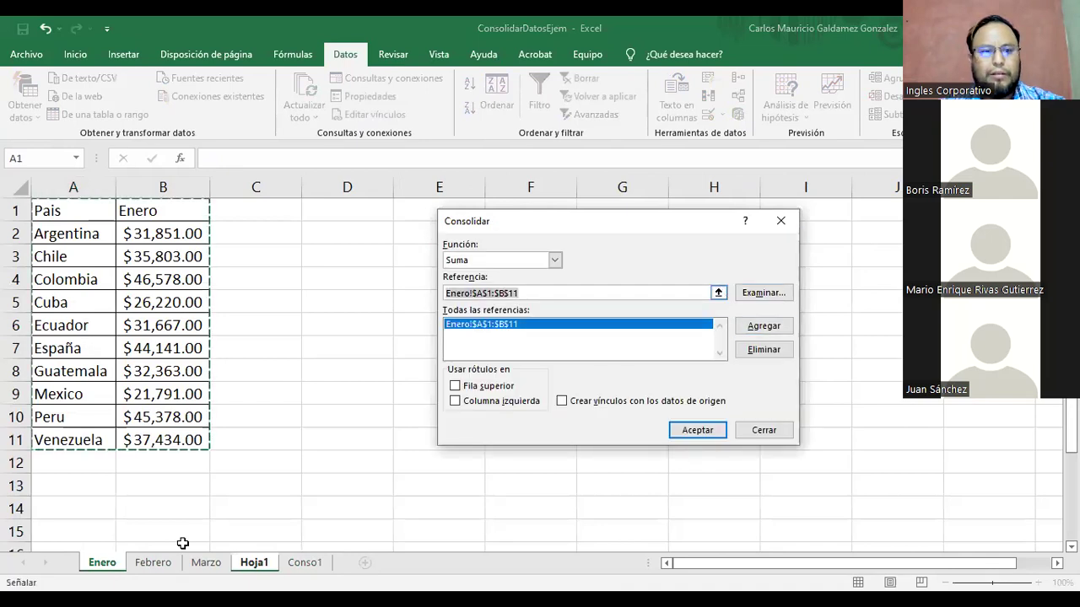
Step: Add the ranges Febrero!A1:B11 and Marzo!A1:B11 to the consolidation references
left_click(165, 565)
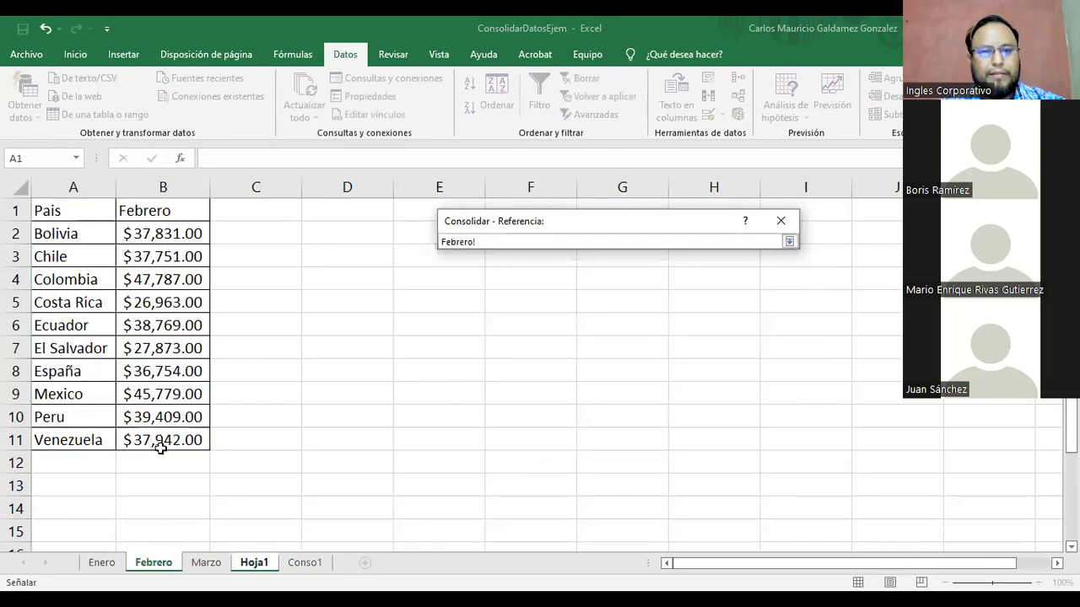
left_click(792, 242)
left_click(747, 325)
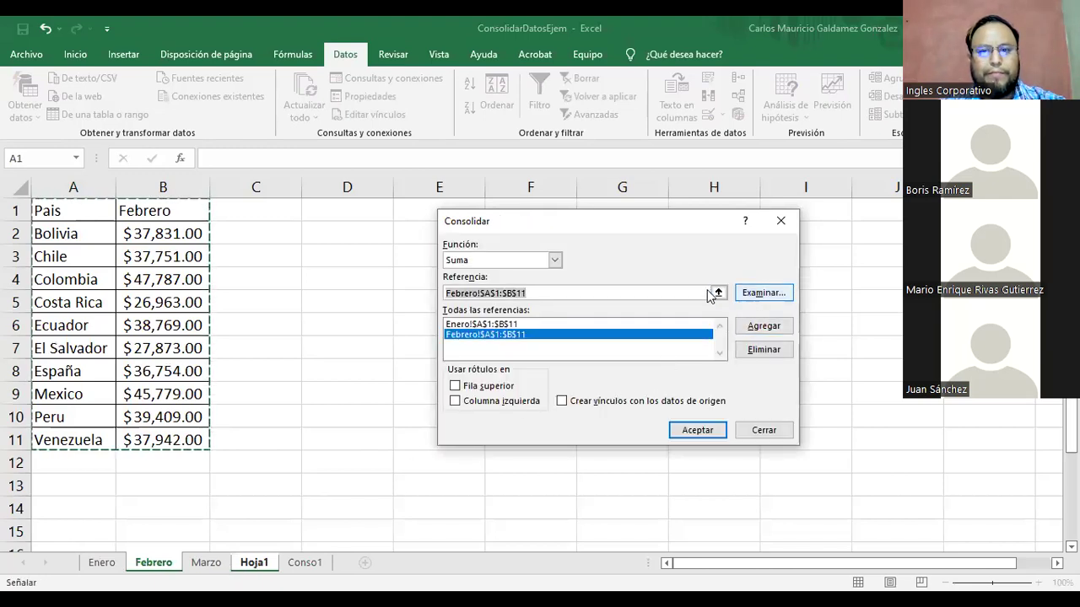
left_click(718, 292)
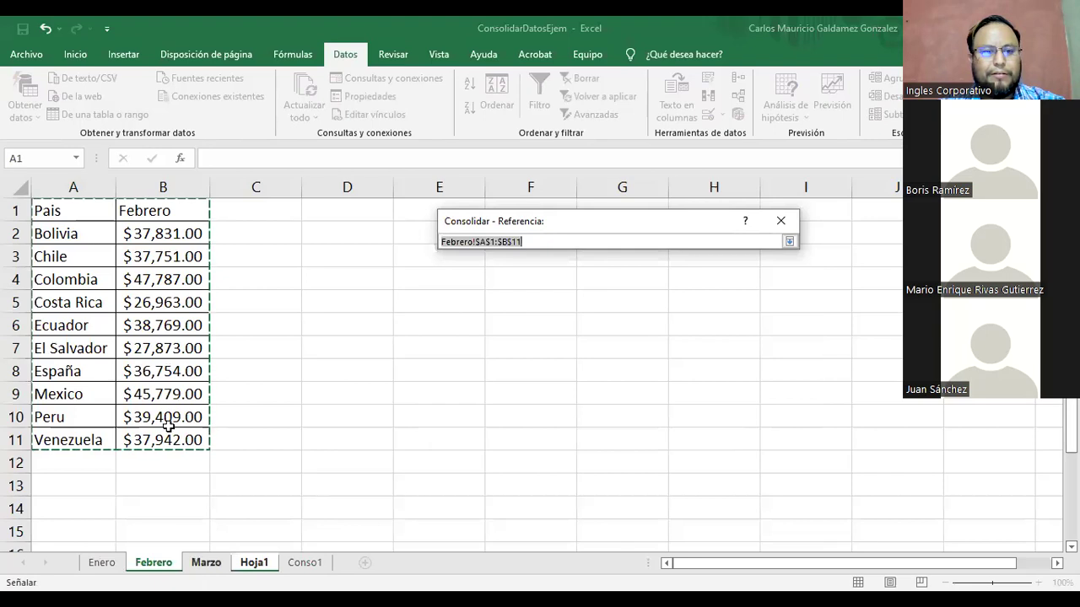
left_click(205, 564)
left_click_drag(62, 210, 162, 437)
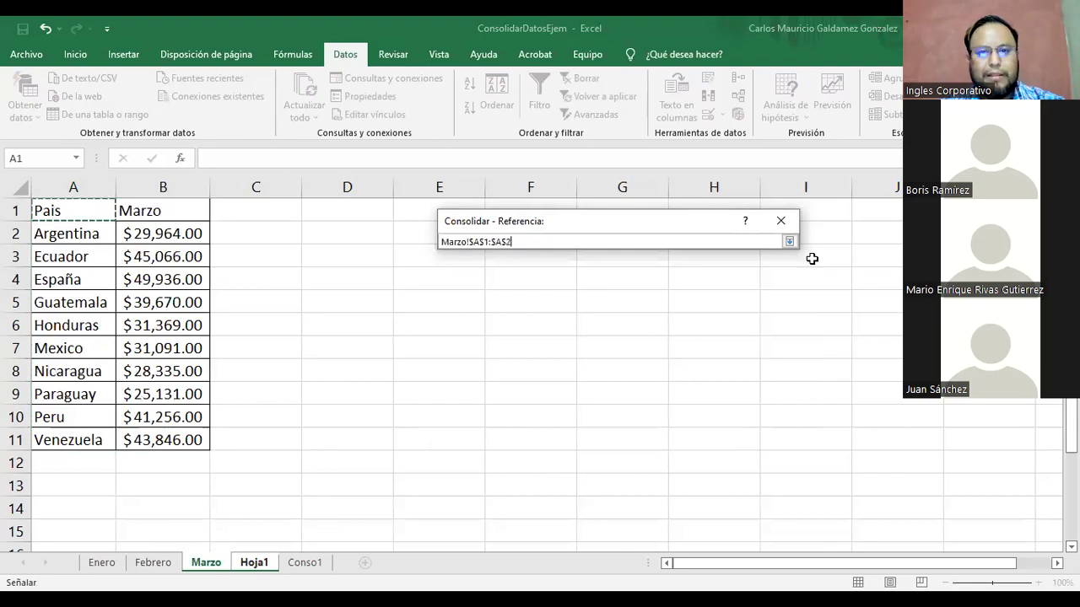
left_click(791, 243)
left_click(763, 326)
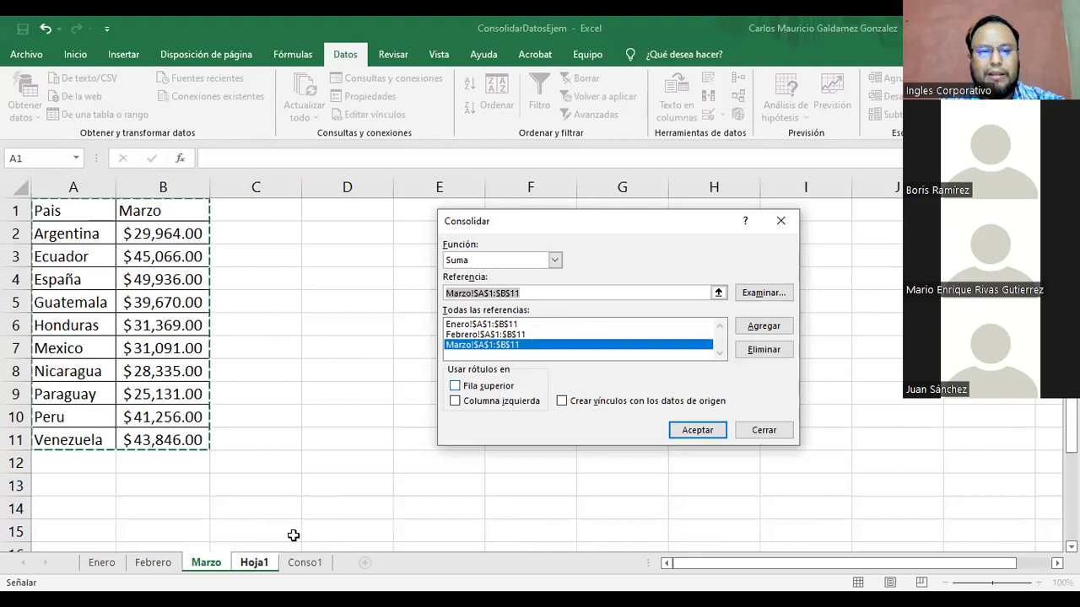
Step: Use labels from both the top row and the left column, and run the consolidation into Hoja1
left_click(562, 357)
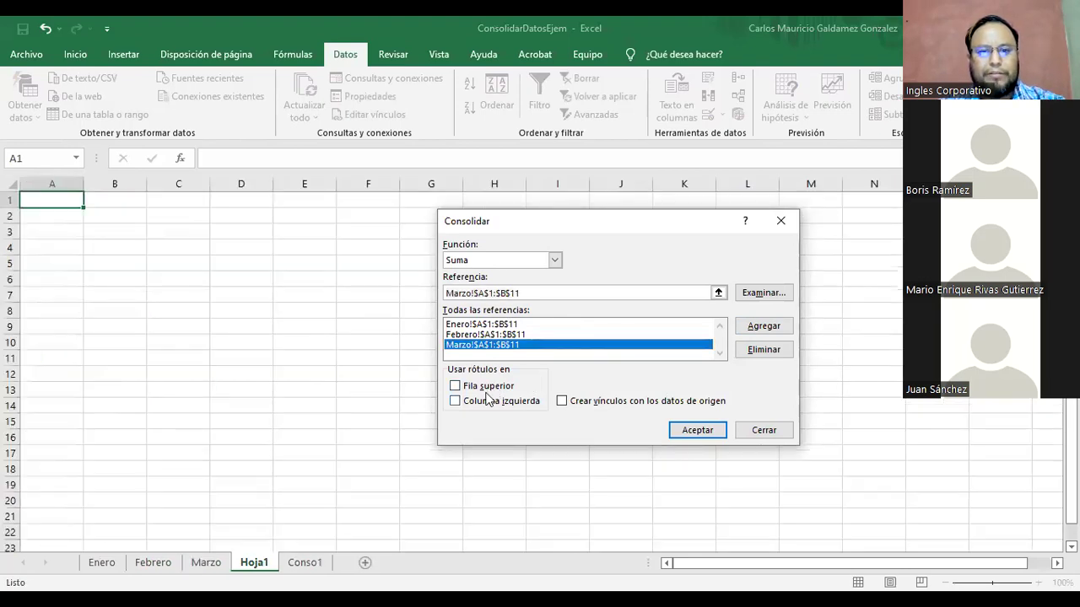
key("alt+s")
key("alt+i")
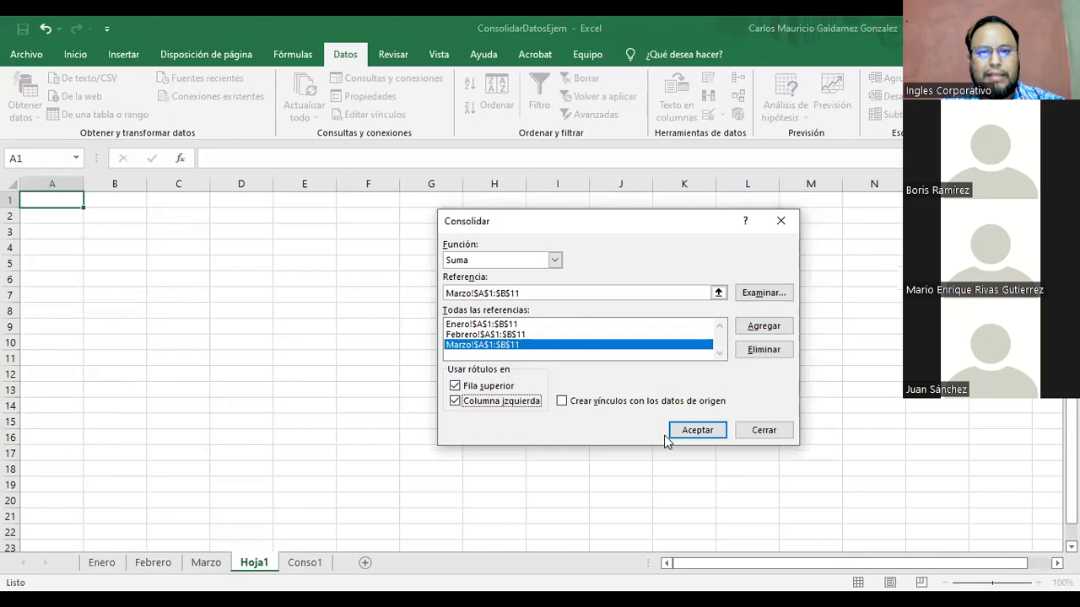
left_click(687, 436)
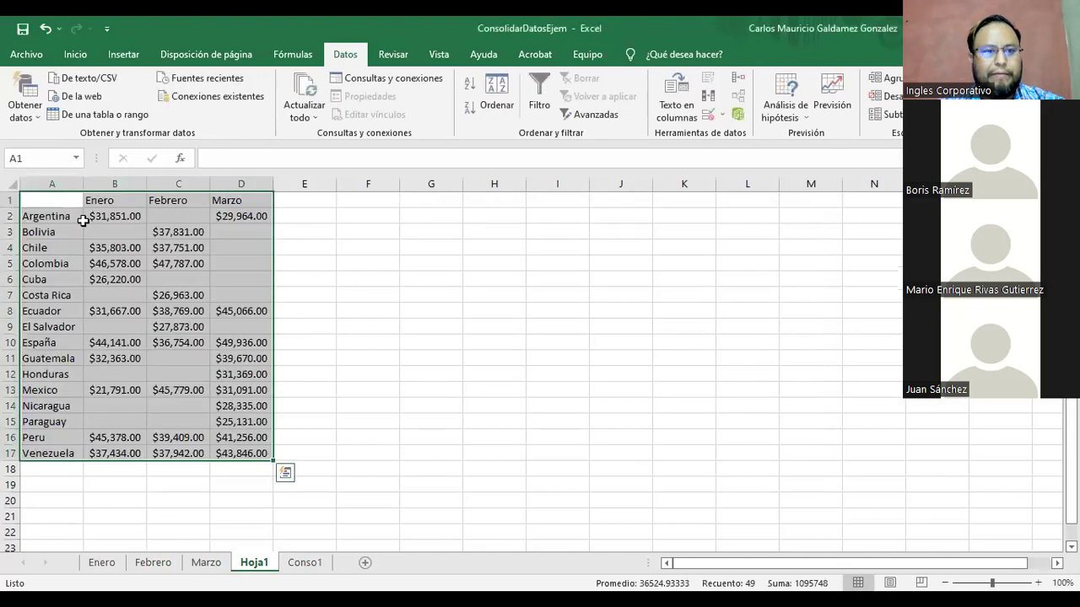
Step: Review the country names in A2:A17 of Hoja1 and compare them with the Enero and Conso1 sheets
left_click(39, 216)
left_click(43, 450, "shift")
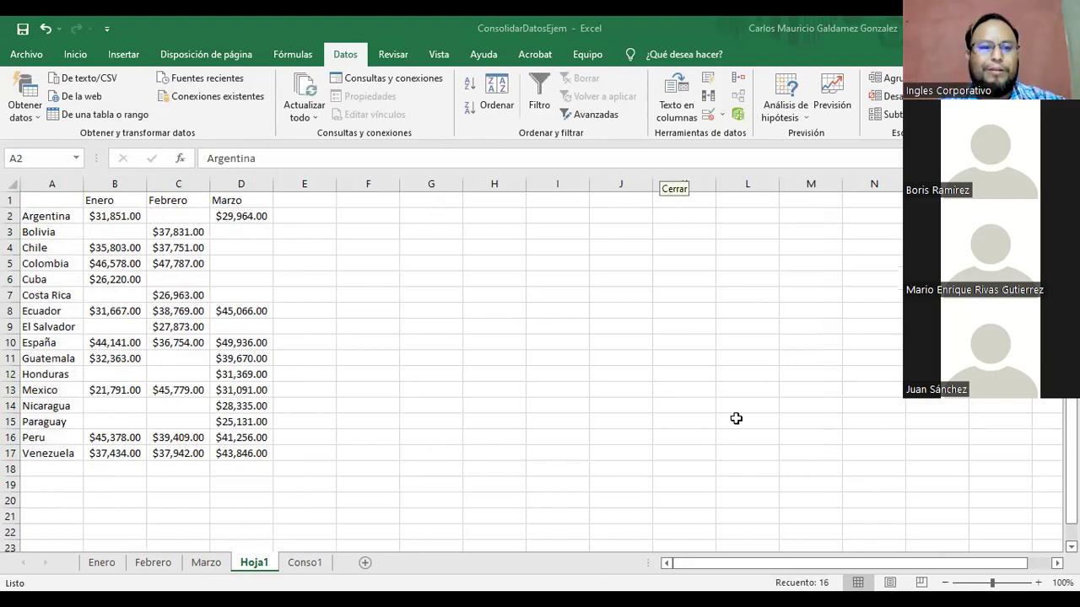
left_click(101, 562)
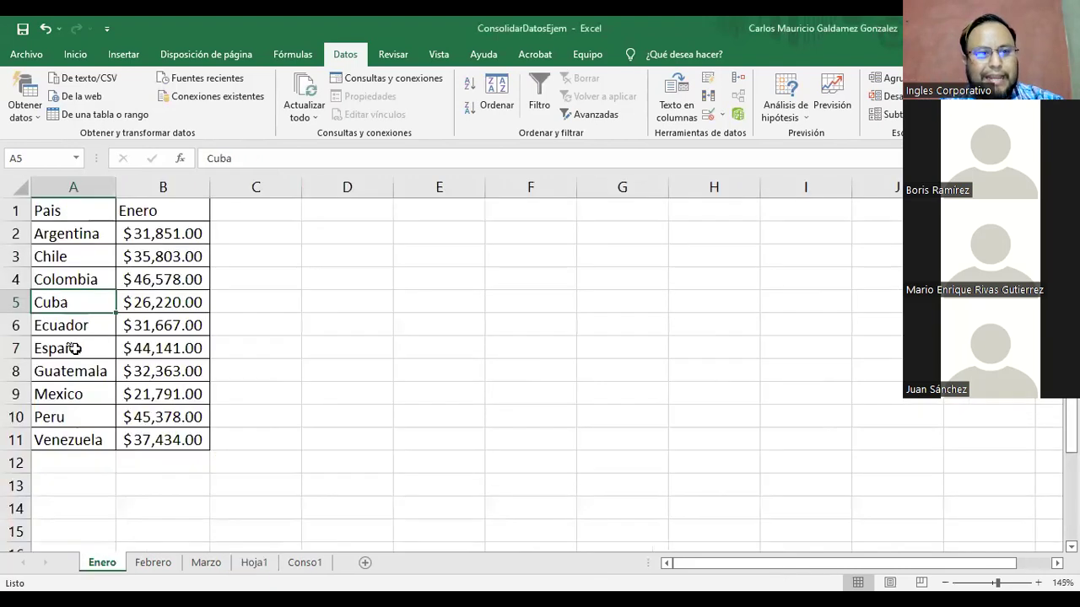
left_click(67, 283)
left_click(254, 566)
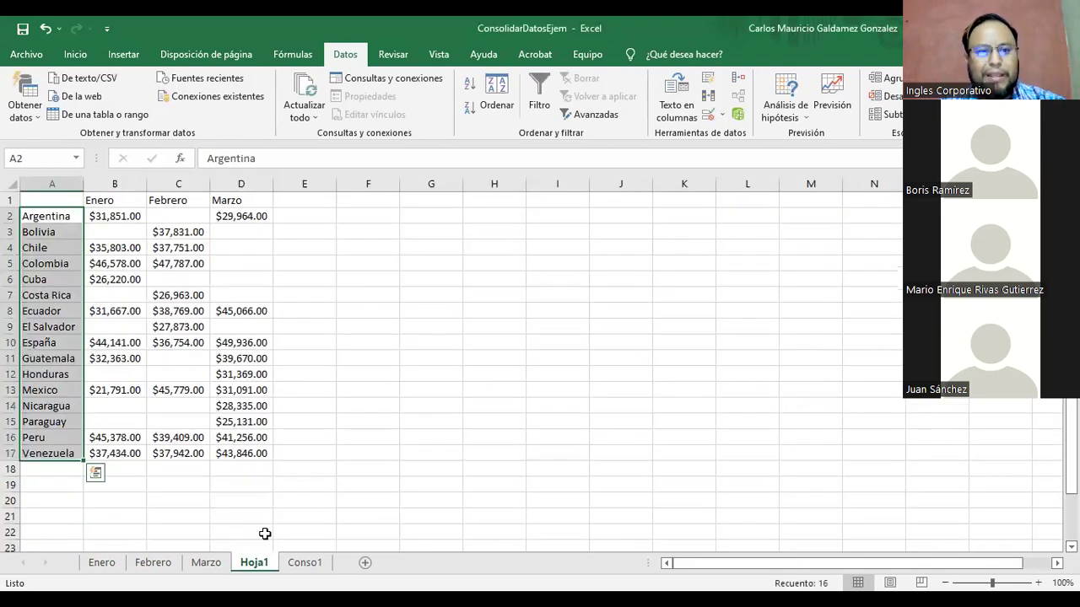
left_click(299, 565)
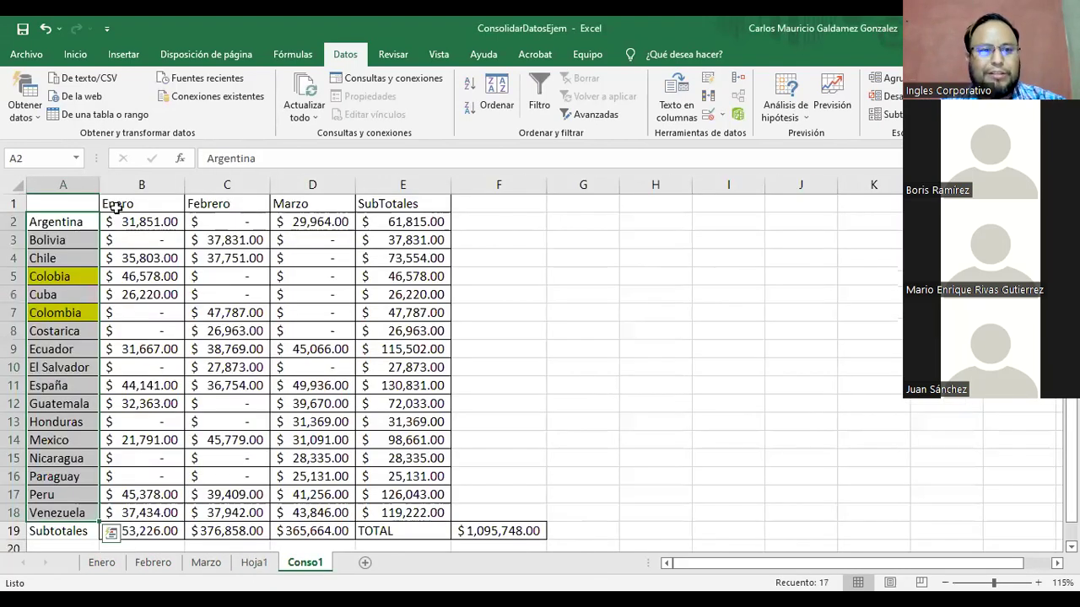
left_click(194, 386)
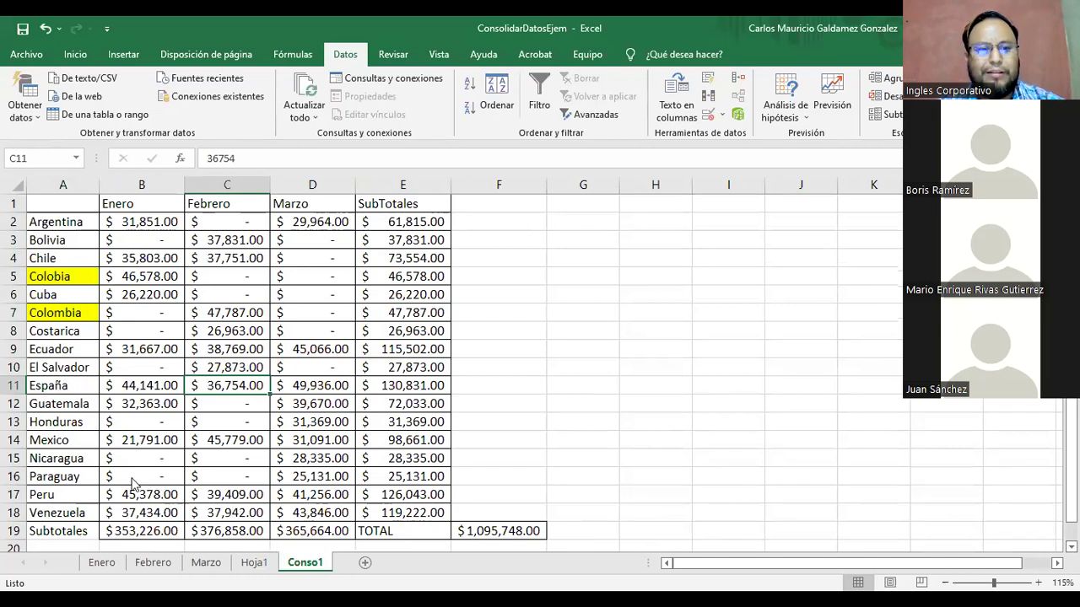
Step: Copy the Subtotales row A19:D19 from Conso1 into A18 of Hoja1 and autofit column B
scroll(132, 477, "down", 1)
left_click_drag(65, 477, 314, 477)
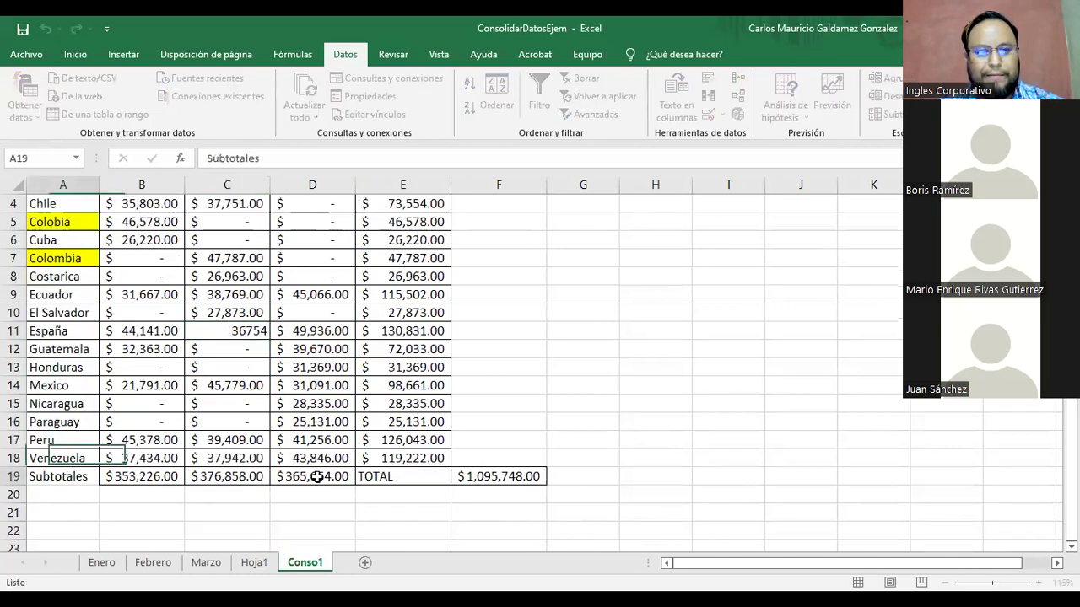
key("ctrl+c")
left_click(254, 563)
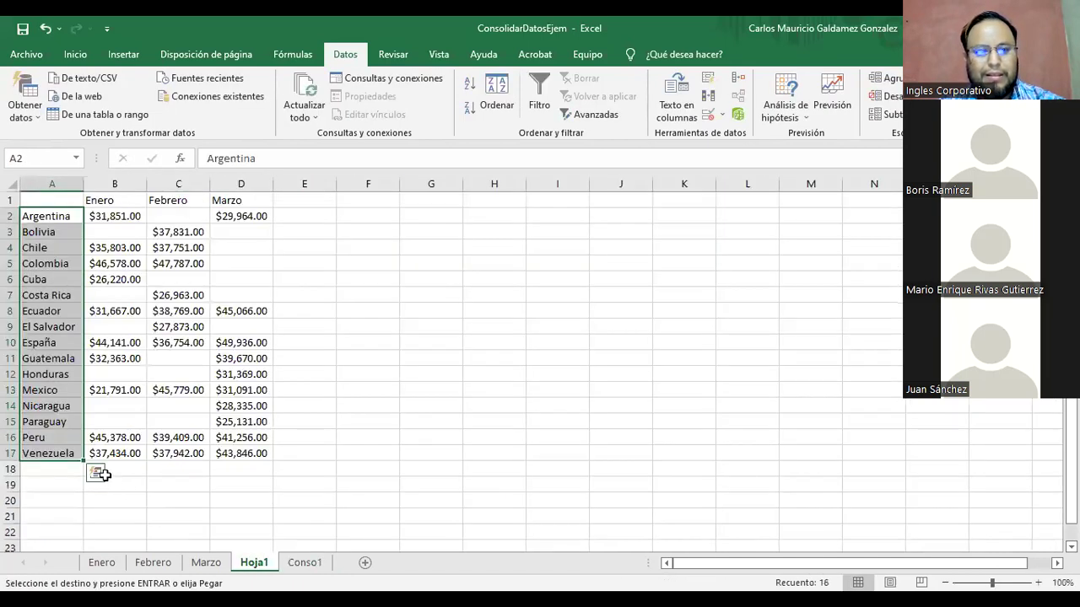
left_click(54, 468)
key("ctrl+v")
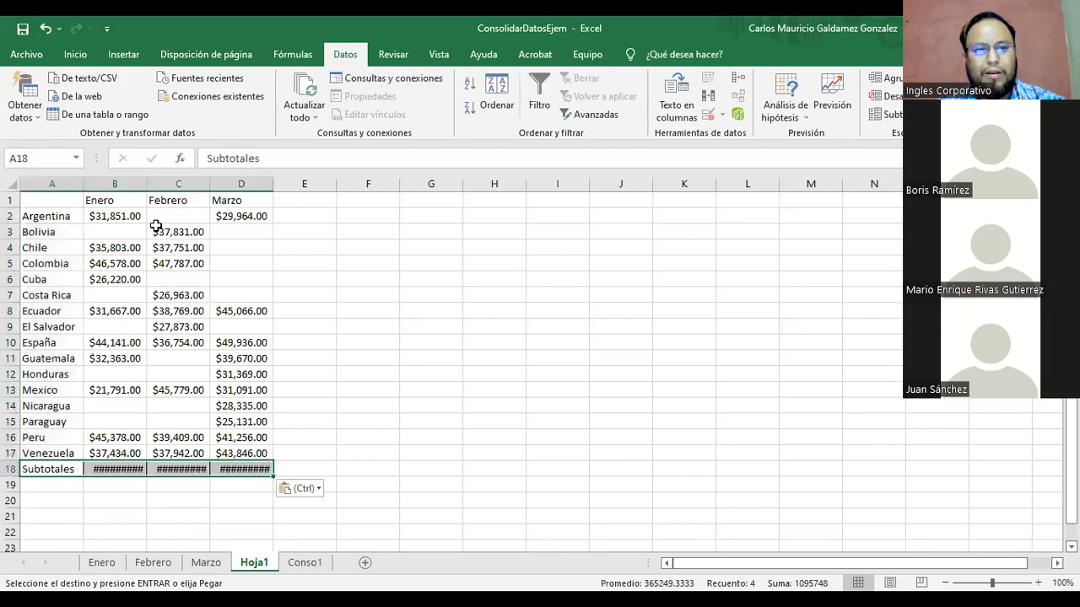
double_click(146, 183)
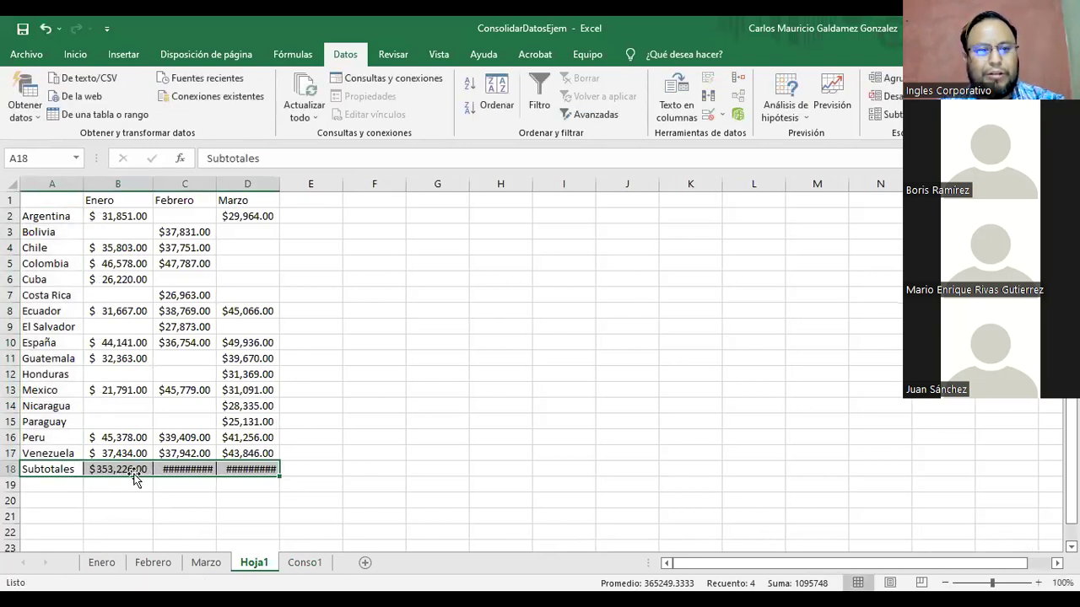
Step: Change the Enero subtotal formula in B18 of Hoja1 to =SUMA(B2:B17)
left_click(118, 470)
double_click(118, 470)
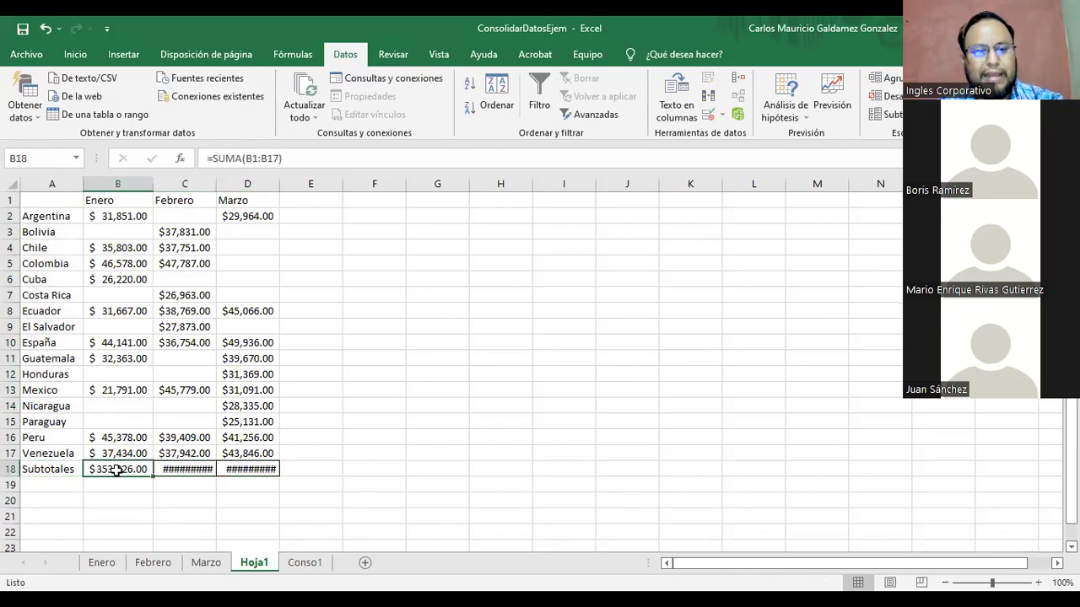
double_click(118, 470)
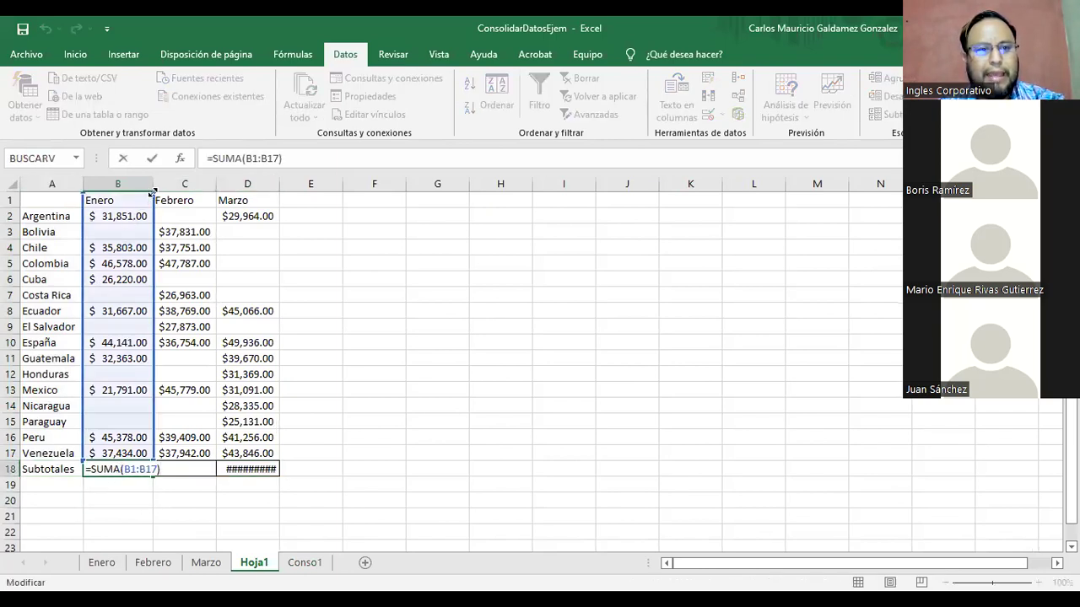
key("Return")
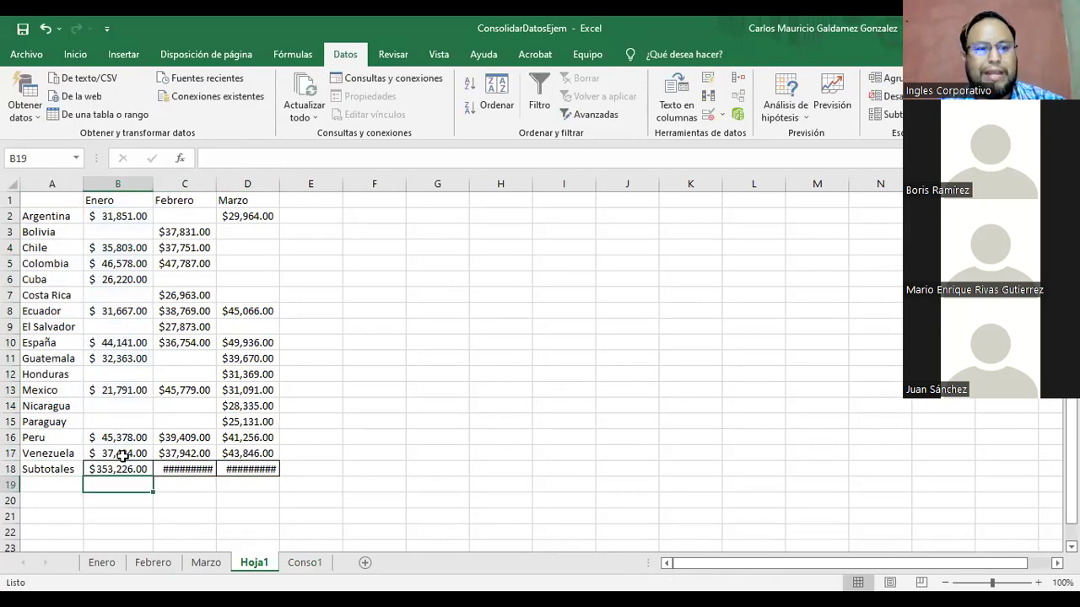
Step: Fill the B18 subtotal formula across to D18 and autofit columns C and D
left_click(129, 470)
left_click_drag(150, 477, 275, 475)
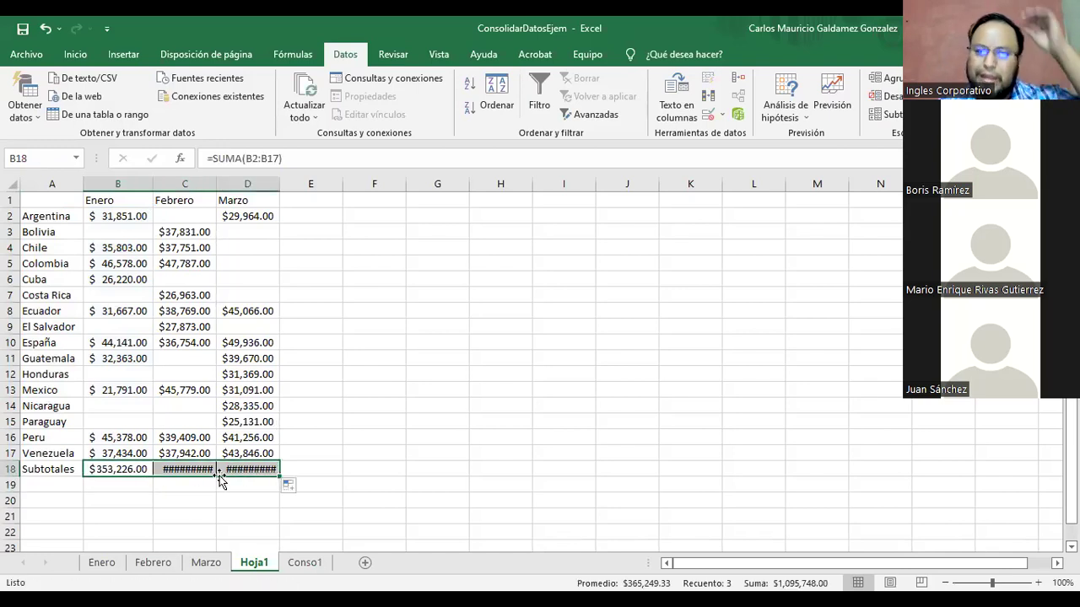
double_click(216, 183)
double_click(280, 183)
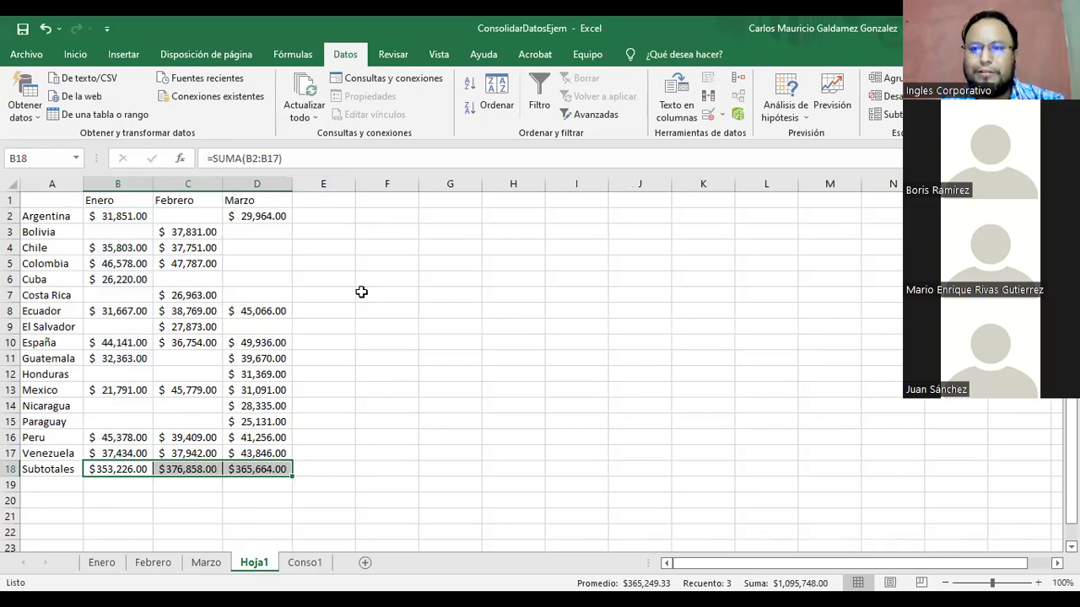
Step: Add an AutoSum of Argentina's Enero to Marzo values, B2:D2, in cell E2 of Hoja1
left_click(308, 216)
left_click_drag(127, 214, 253, 216)
scroll(690, 120, "down", 5)
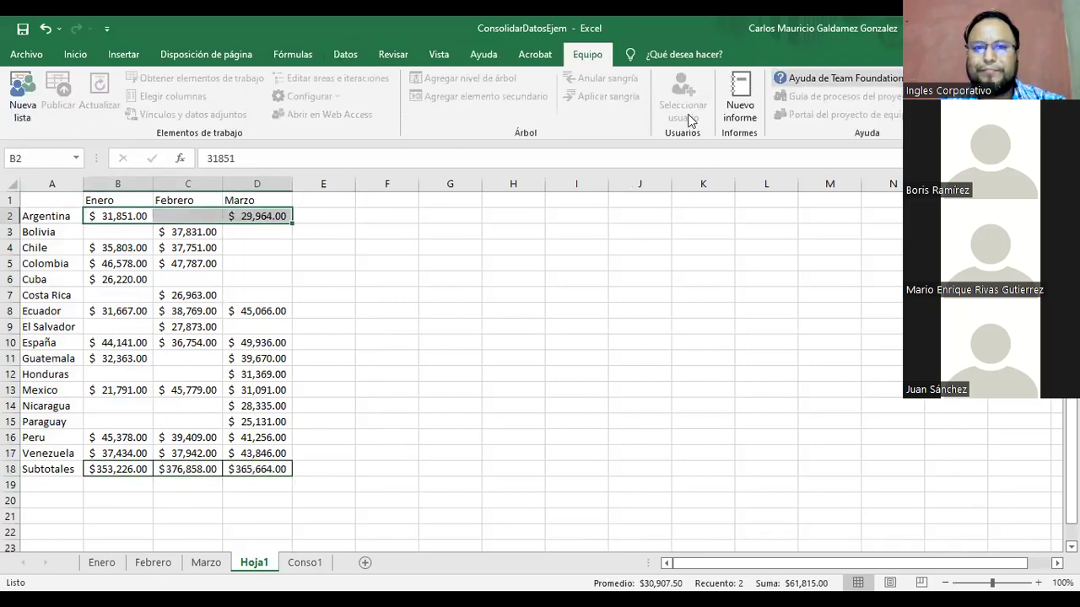
scroll(751, 121, "up", 4)
scroll(760, 123, "down", 4)
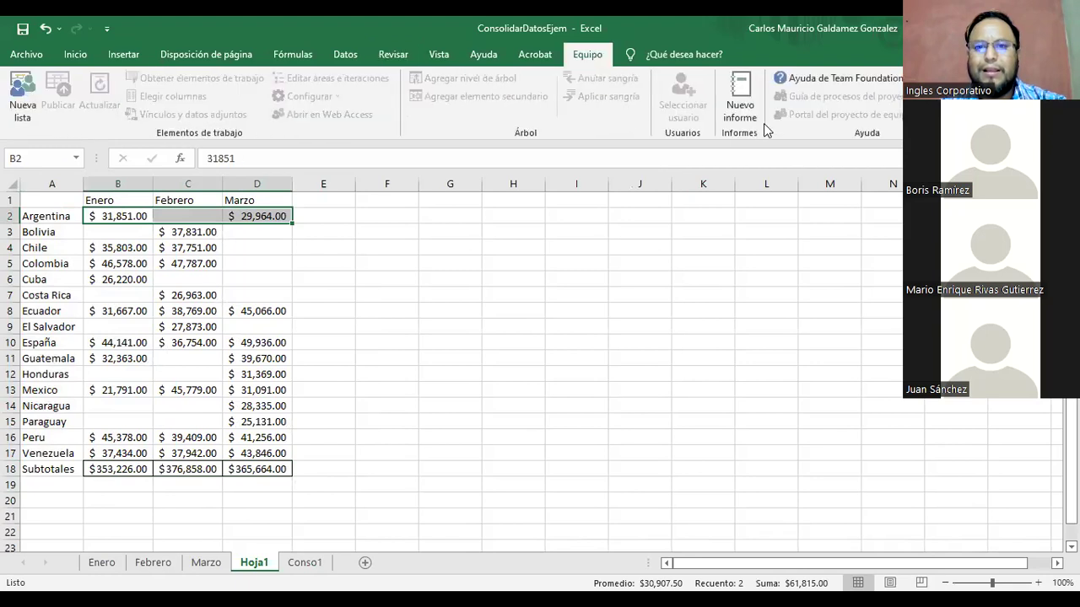
left_click(75, 54)
left_click(890, 79)
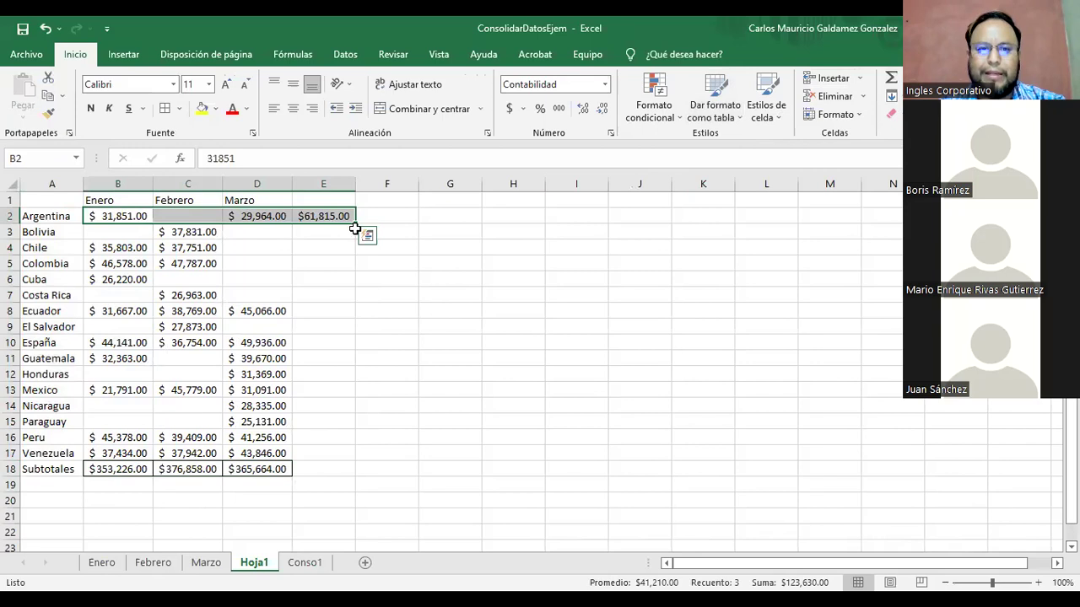
Step: Fill the E2 sum formula down to E17 and autofit column E
left_click_drag(356, 224, 342, 450)
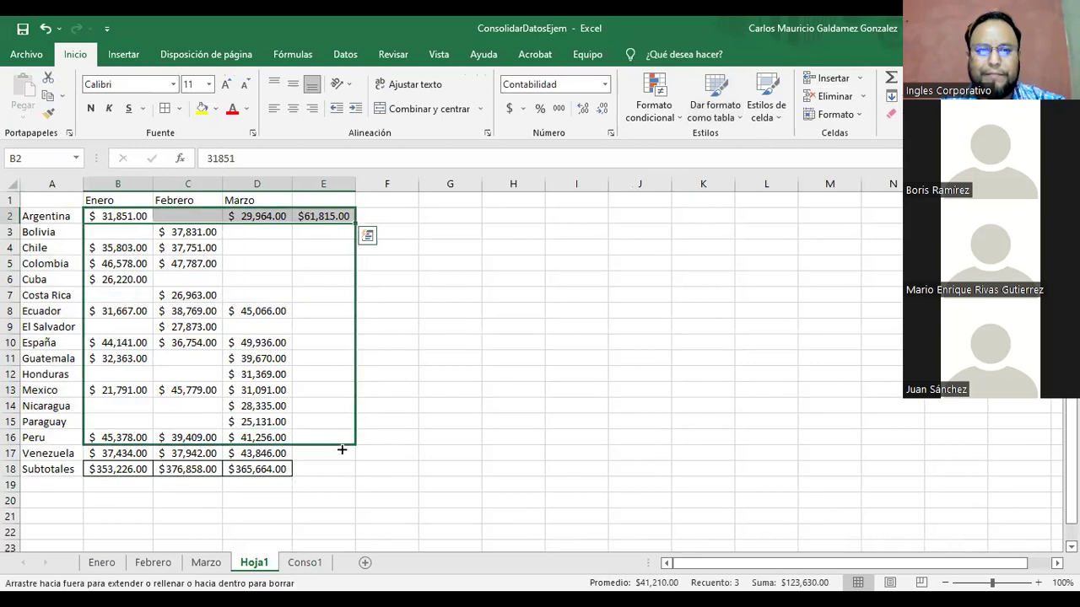
left_click_drag(329, 282, 354, 224)
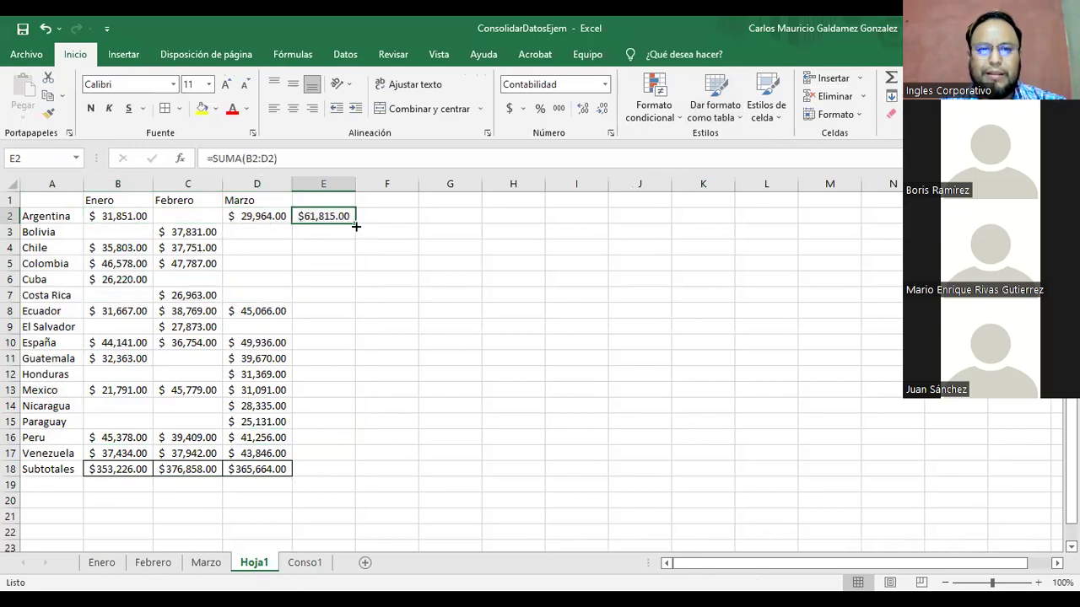
left_click_drag(332, 484, 330, 456)
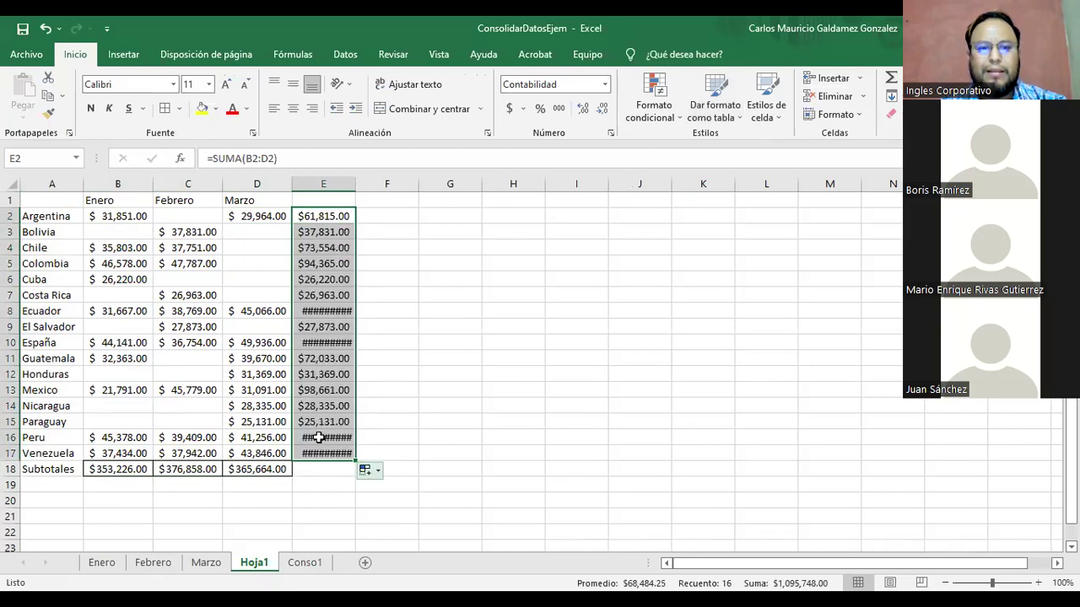
Step: Enter =SUMA(B18:D18) in F18 to total the monthly subtotals
left_click(371, 467)
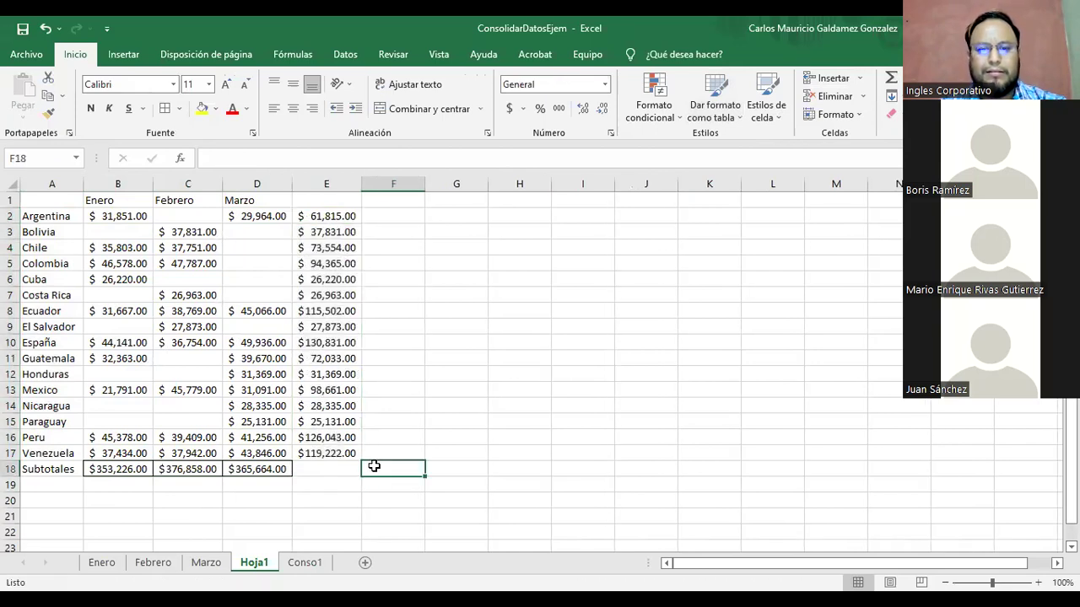
type("=")
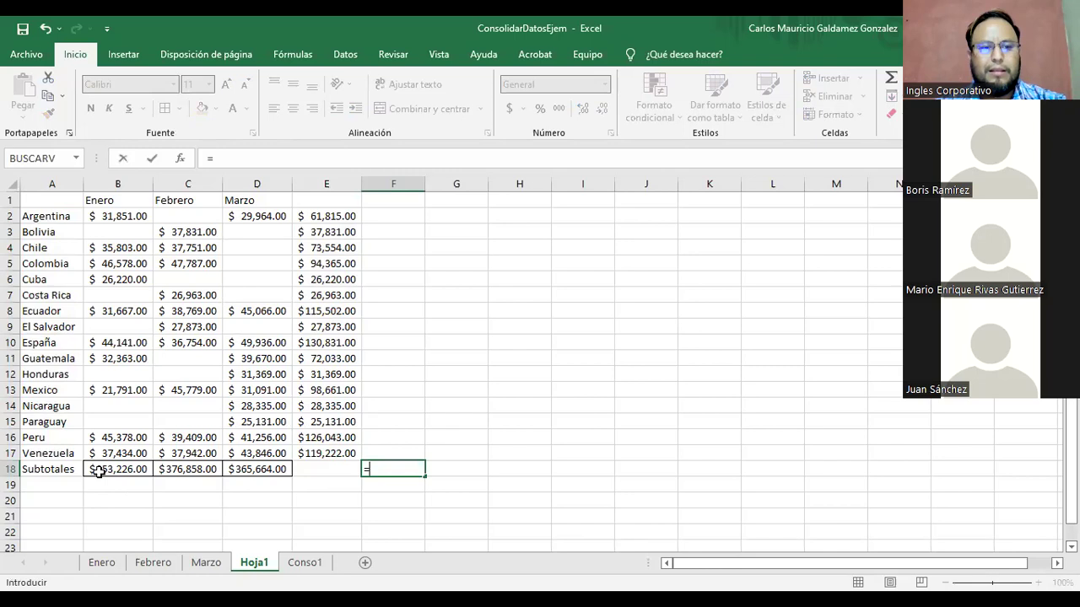
type("s")
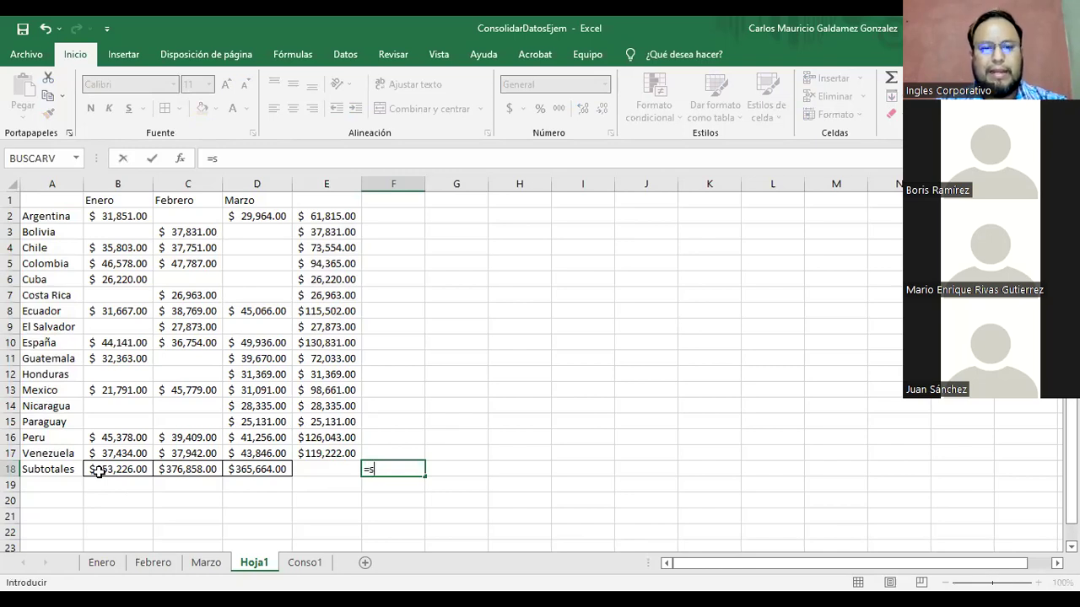
type("uma(")
left_click(101, 471)
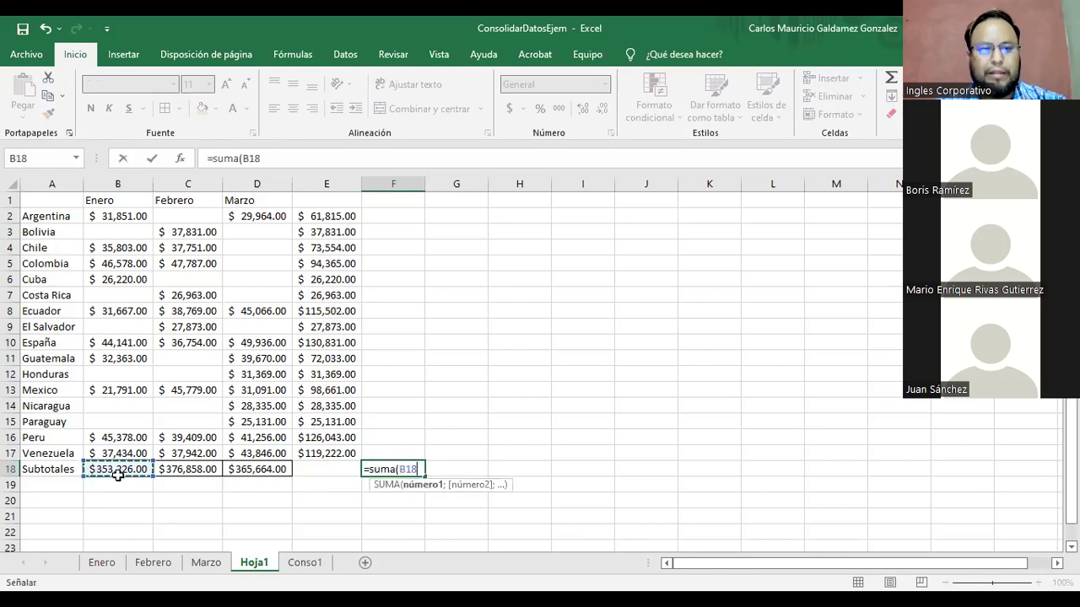
left_click(239, 472, "shift")
type(")")
key("Return")
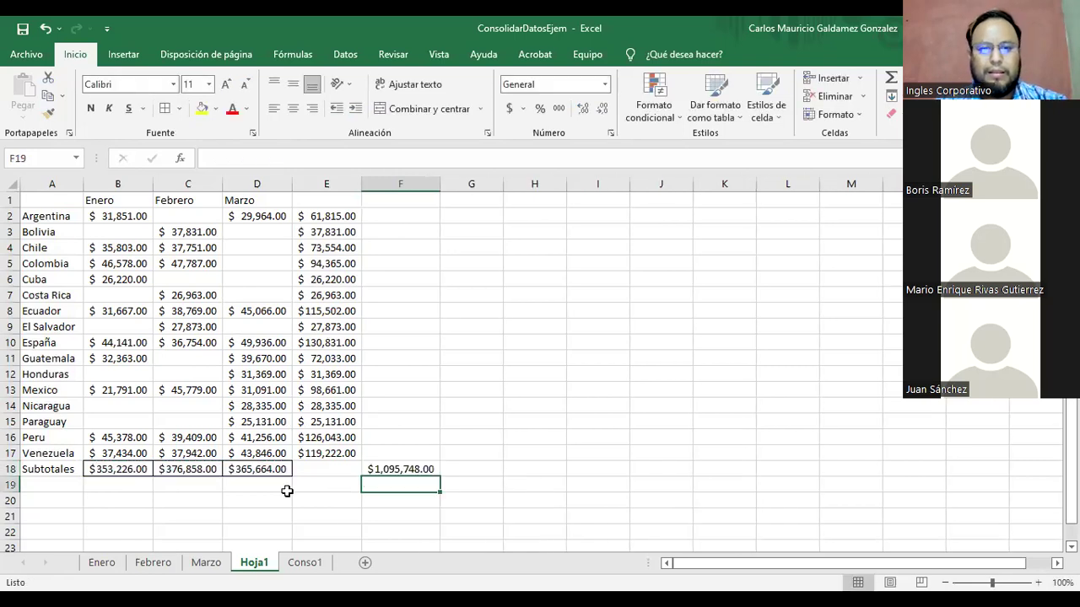
Step: Apply all borders to the table A1:E17, the Subtotales label in A18 and the grand total in F18
left_click_drag(100, 204, 334, 453)
left_click_drag(54, 469, 48, 216, "ctrl")
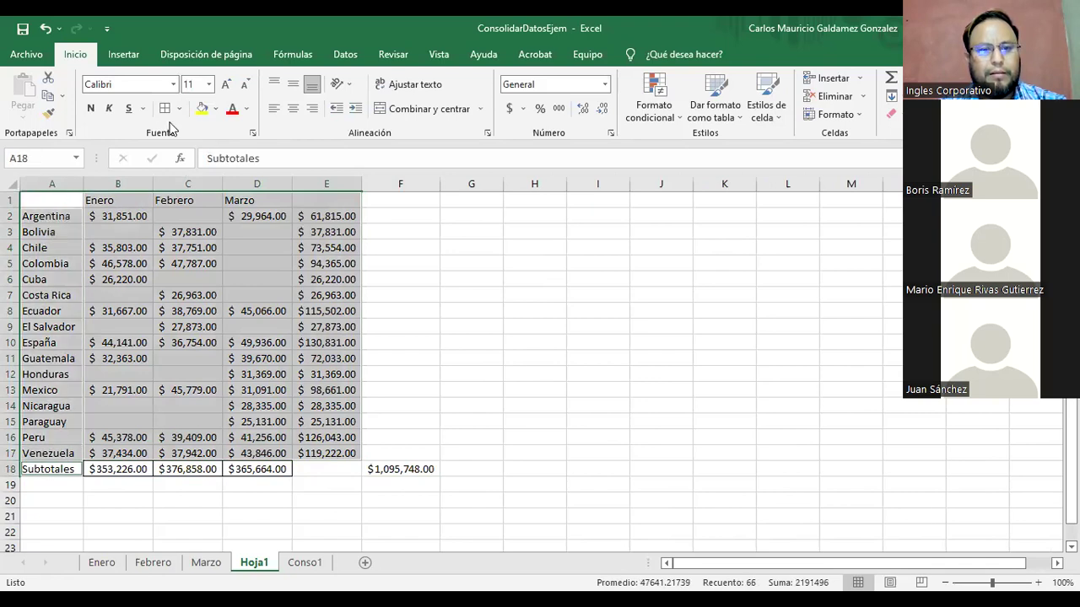
left_click(379, 472)
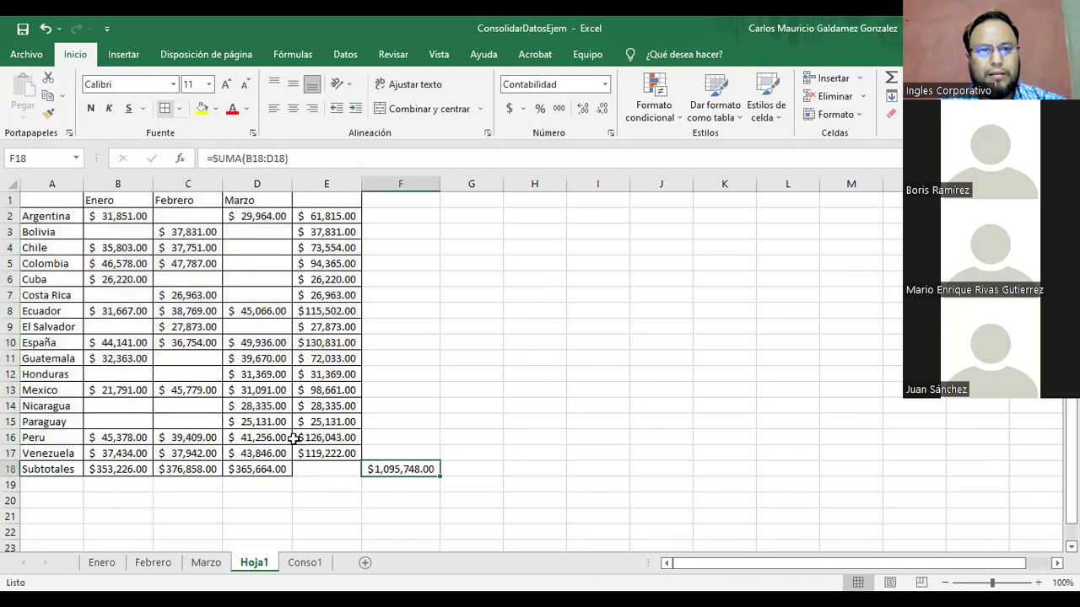
Step: Enter the label TOTAL in E18 beside the grand total
left_click(316, 468)
type("TOTAL")
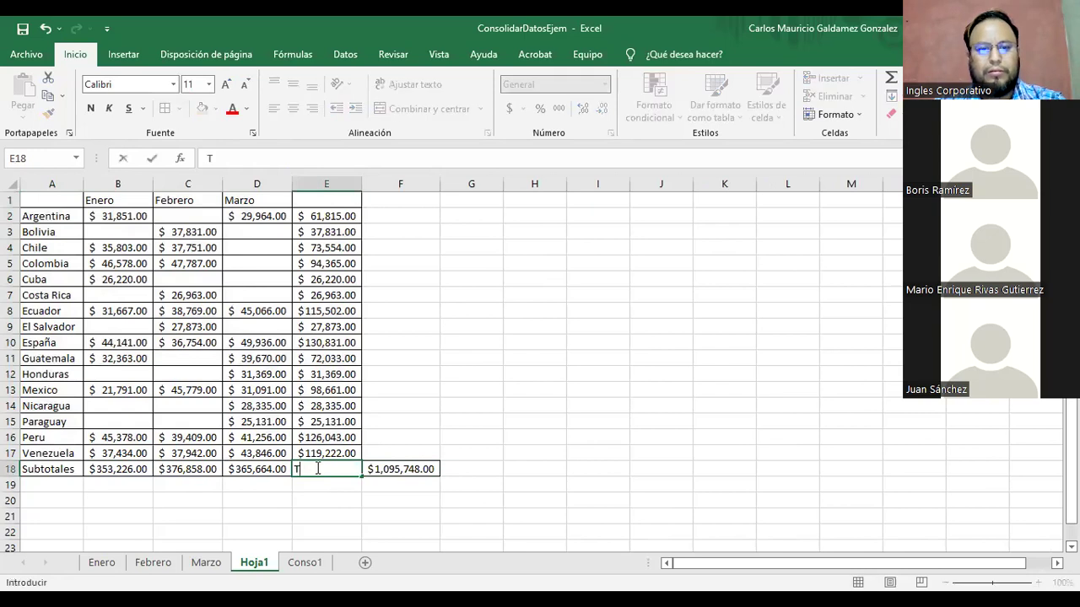
key("Return")
Step: Enter the header SUBTOTAL in E1 above the country sums
key("Up")
key("Up")
key("Up")
key("Up")
key("Up")
key("Up")
key("Up")
key("Up")
key("Up")
key("Up")
key("Up")
key("Up")
key("Up")
key("Up")
key("Up")
key("Up")
key("Up")
key("Up")
type("Su")
key("BackSpace")
key("BackSpace")
type("SUBTOTAL")
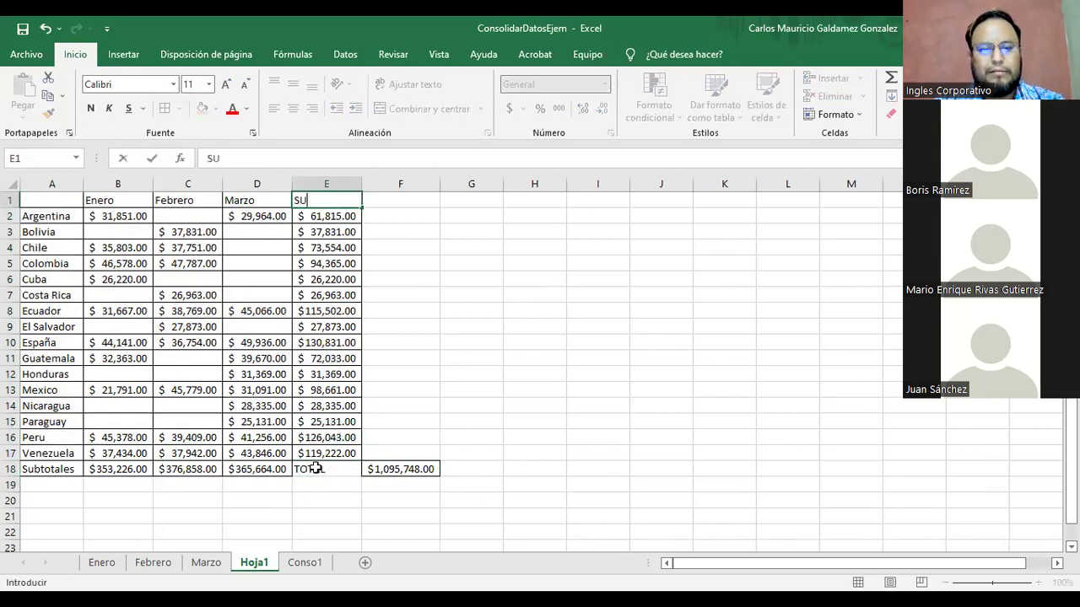
key("Return")
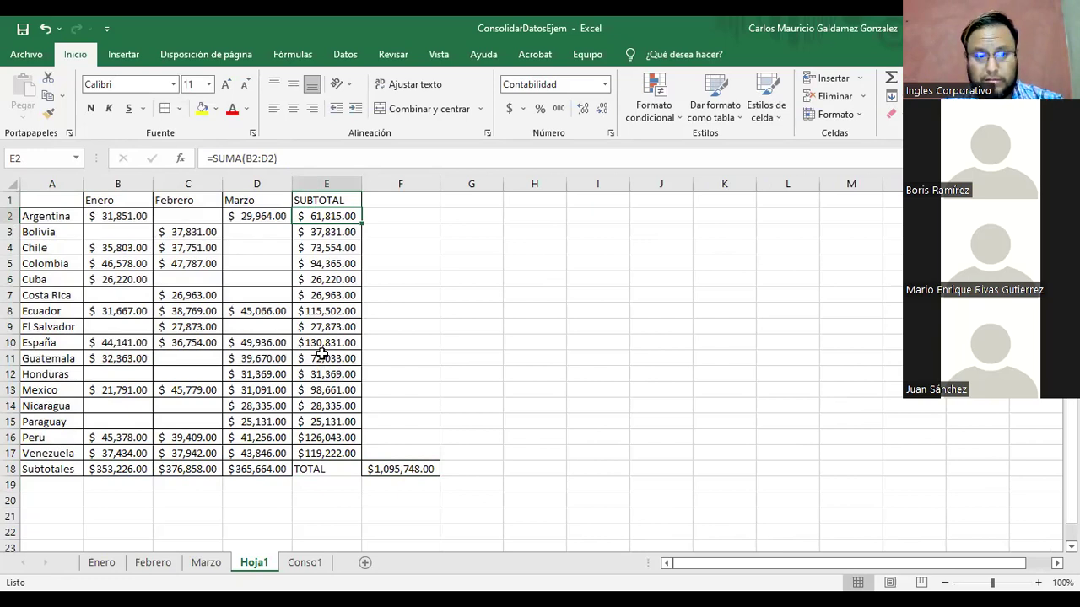
Step: Review the consolidated table in Hoja1, checking the country rows, the Enero values and the B18 subtotal
left_click(112, 213)
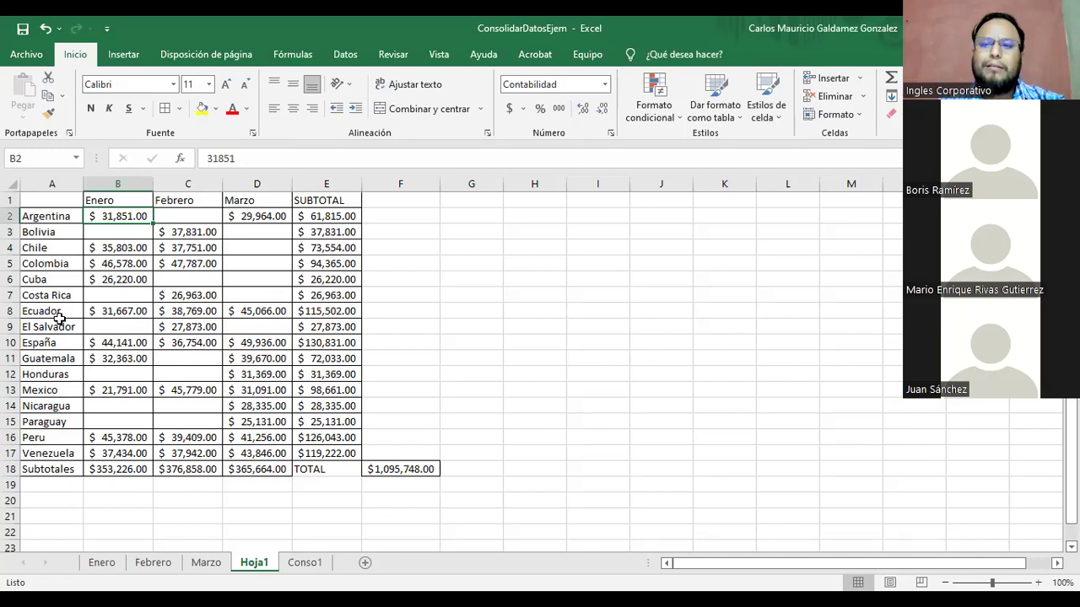
left_click(55, 452)
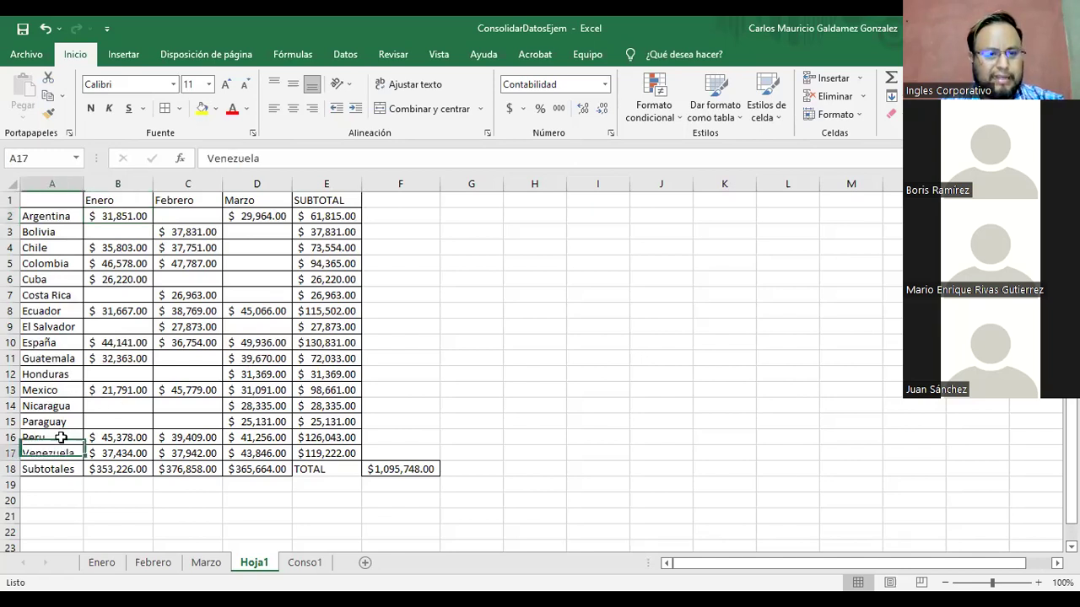
left_click_drag(54, 219, 321, 413)
left_click(320, 413)
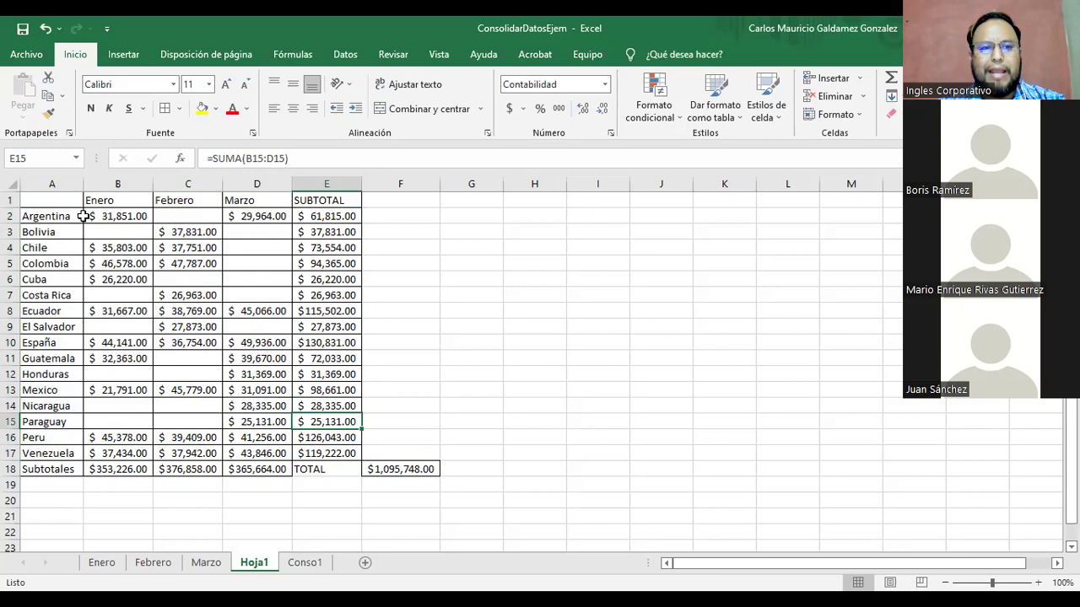
left_click(142, 216)
left_click_drag(123, 215, 124, 456)
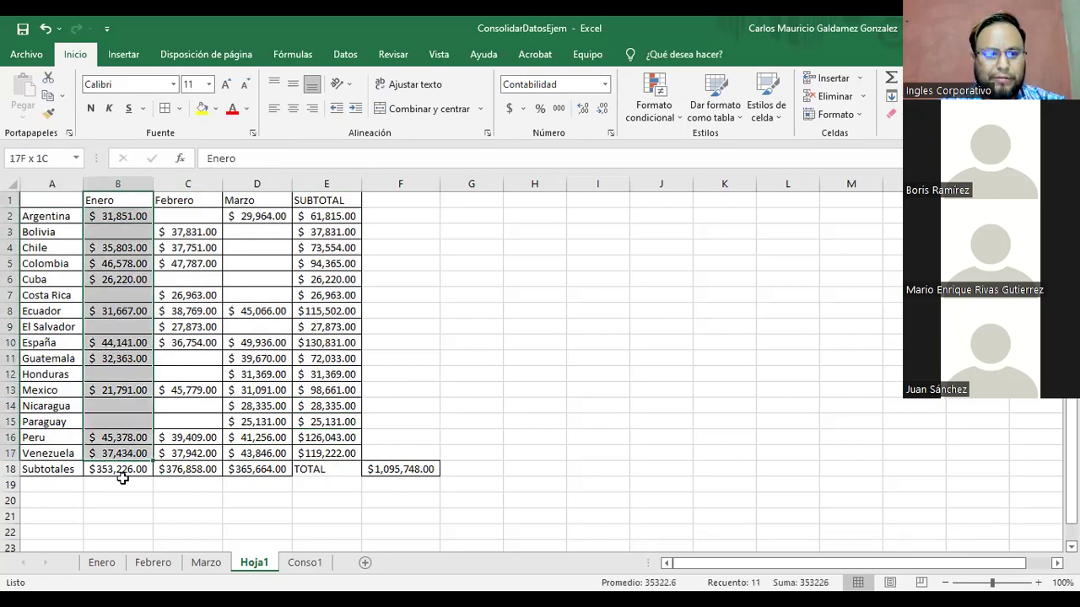
left_click(119, 469)
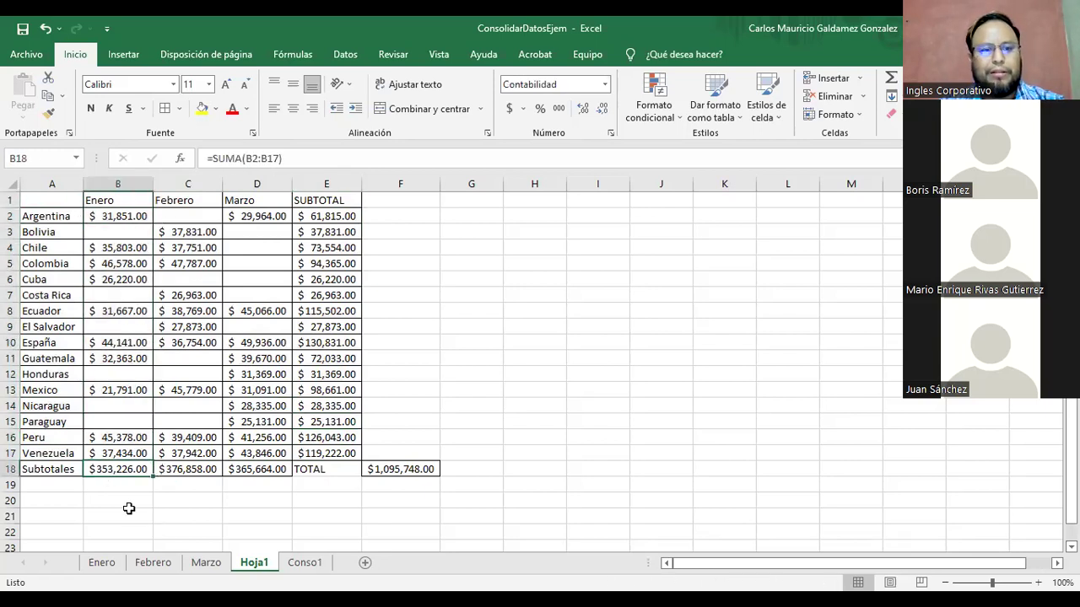
left_click(104, 373)
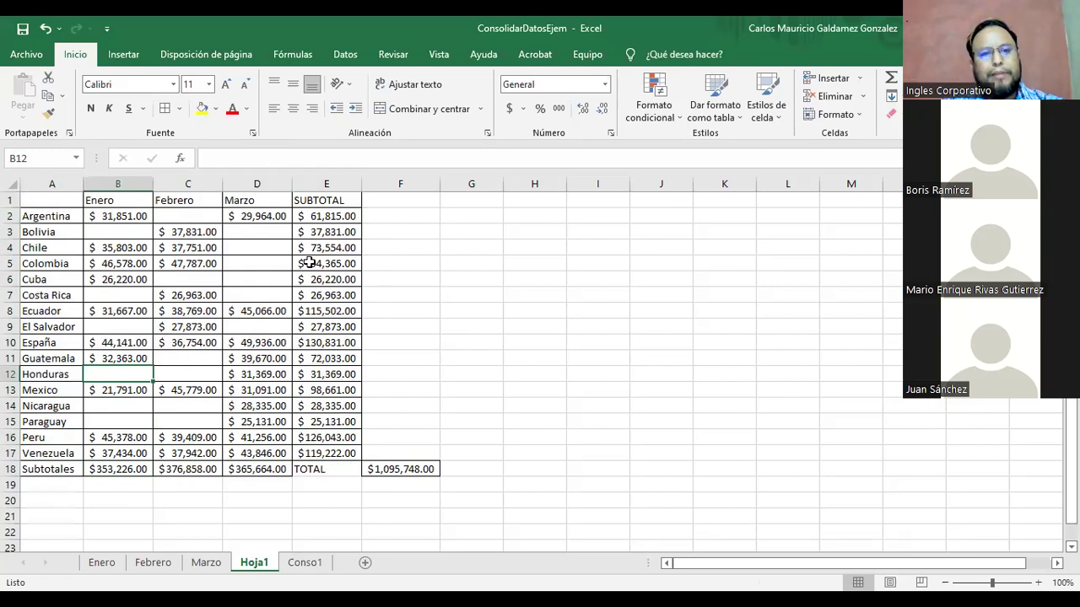
Step: Centre the TOTAL label in E18
left_click(319, 466)
left_click(256, 453)
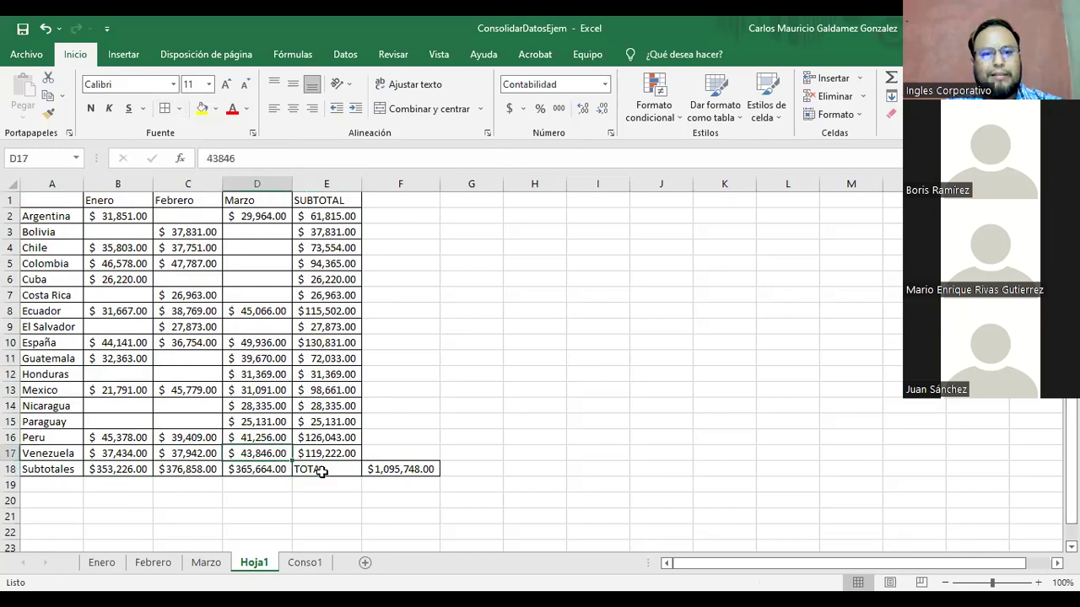
left_click(320, 469)
left_click(288, 109)
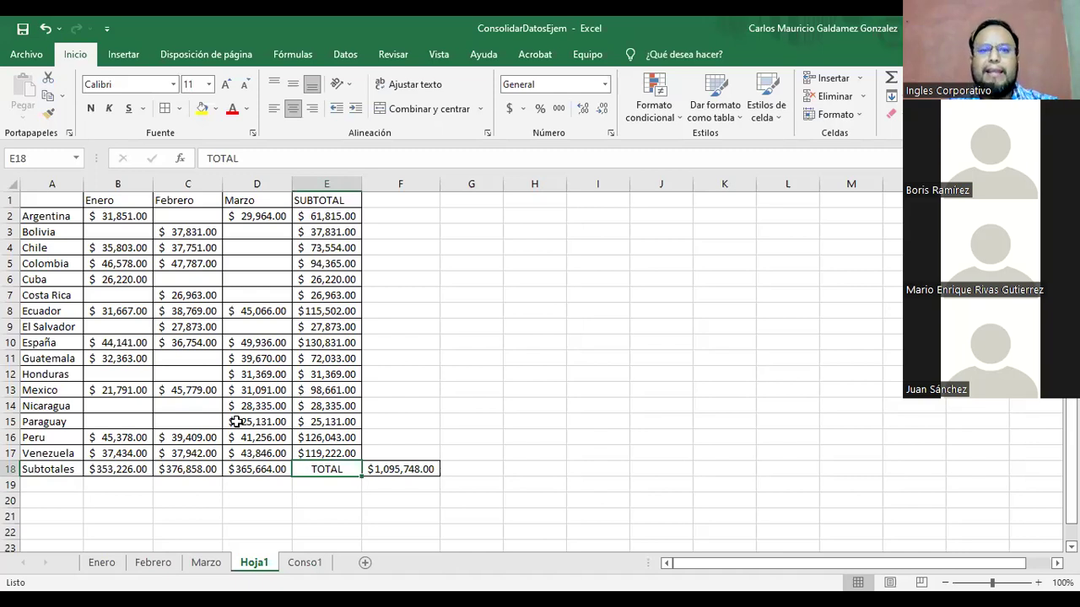
Step: Try sorting B2:B17 from largest to smallest with the selection expanded to the adjacent data, and undo it together with the E18 centring
left_click_drag(123, 216, 122, 453)
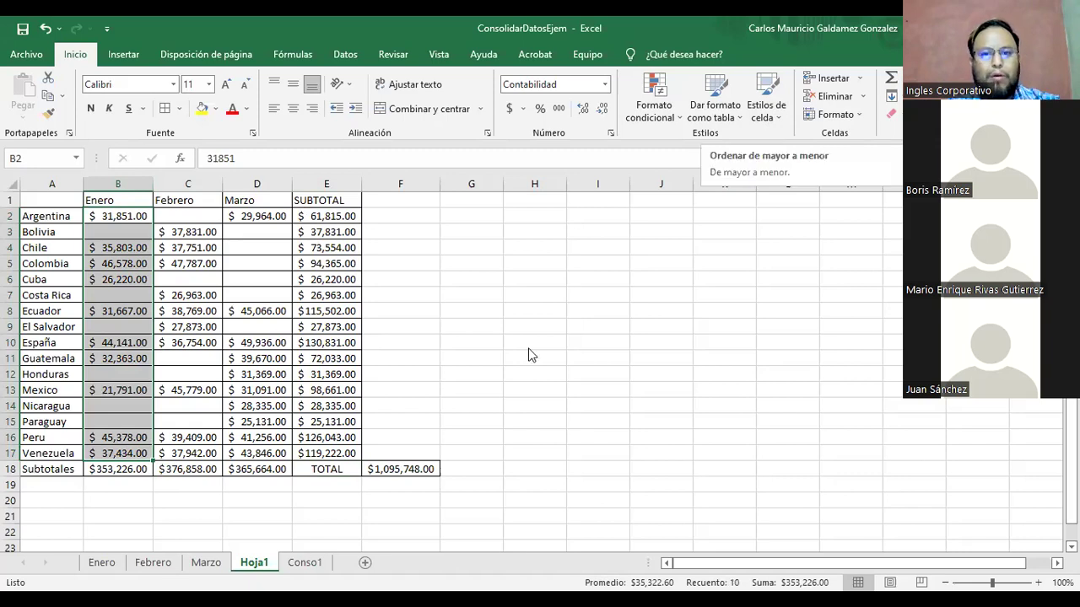
key("Return")
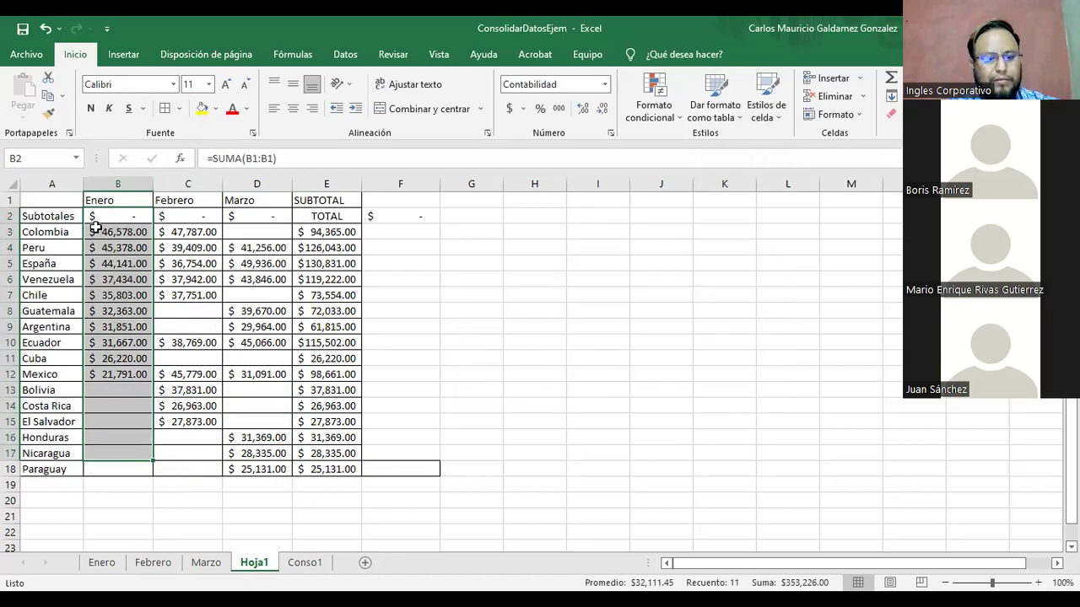
key("ctrl+z")
key("ctrl+z")
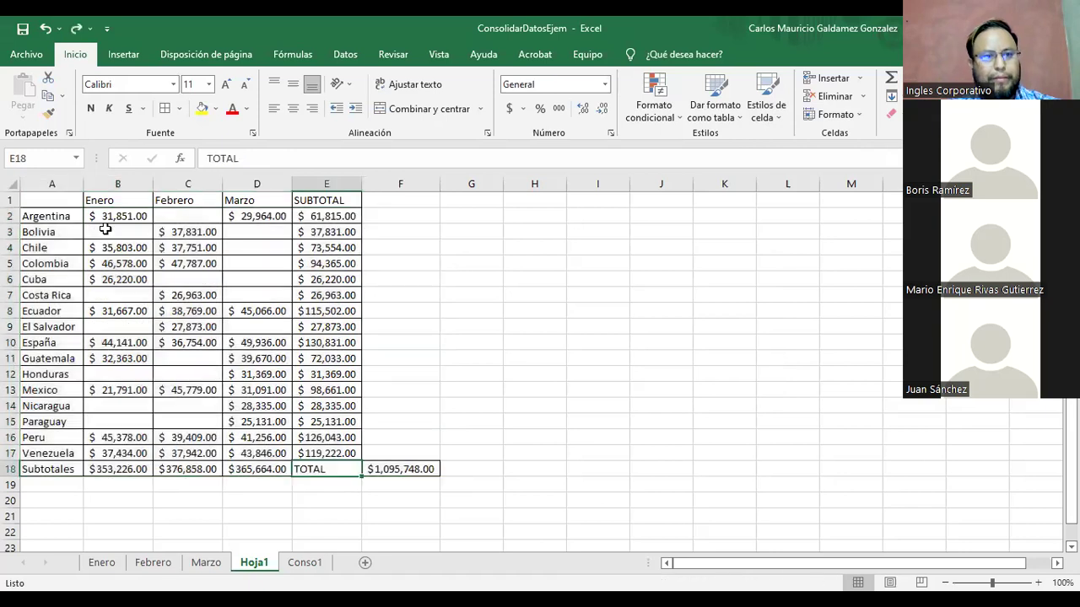
Step: Try sorting only the Enero values in B2:B17 from largest to smallest without expanding the selection, and undo it
left_click_drag(110, 216, 135, 455)
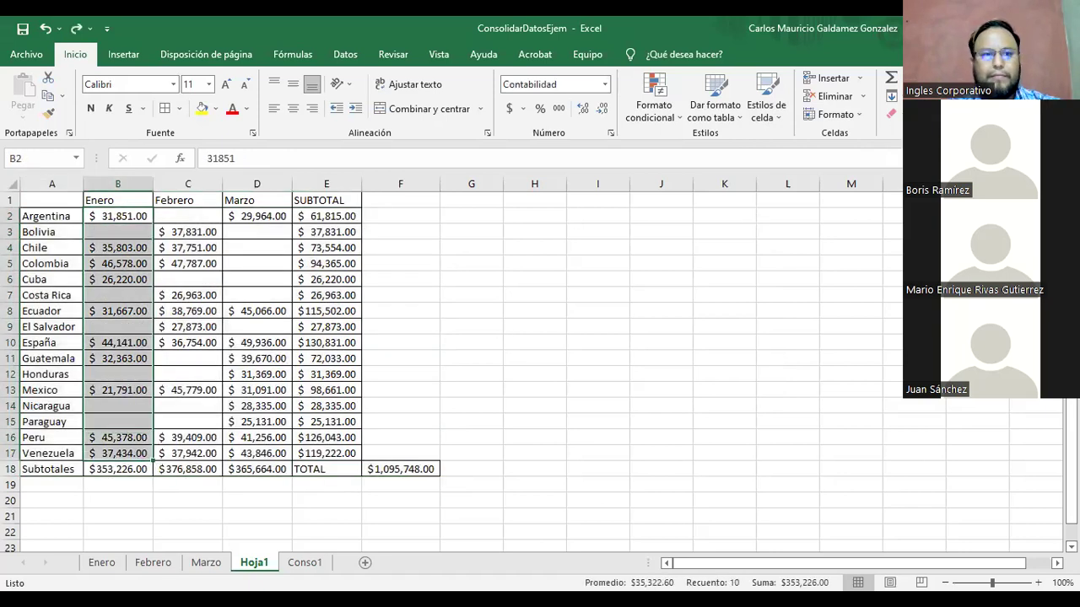
key("Down")
left_click(663, 381)
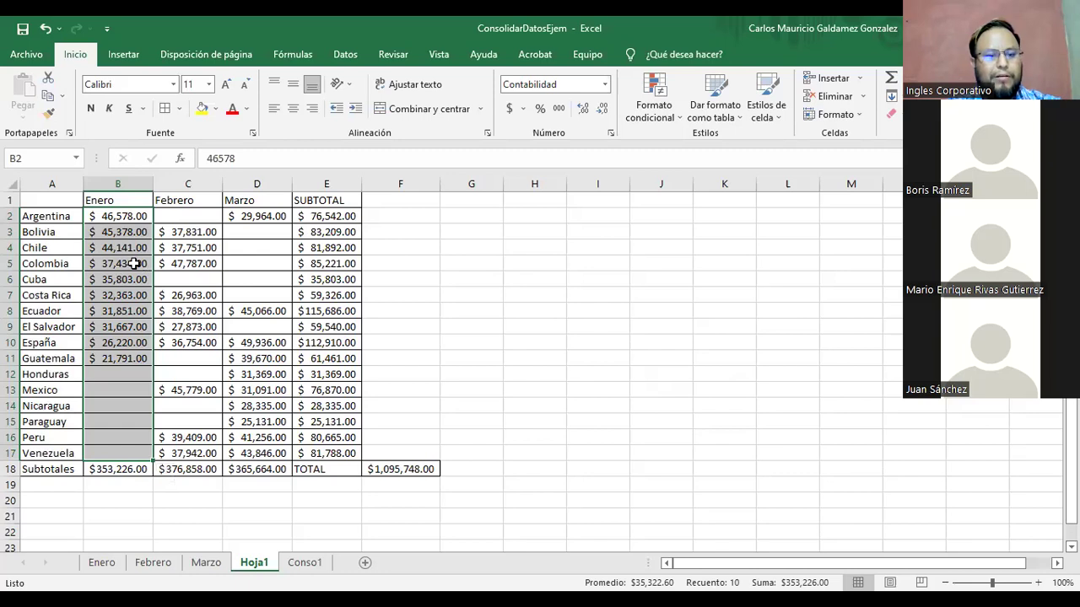
key("ctrl+z")
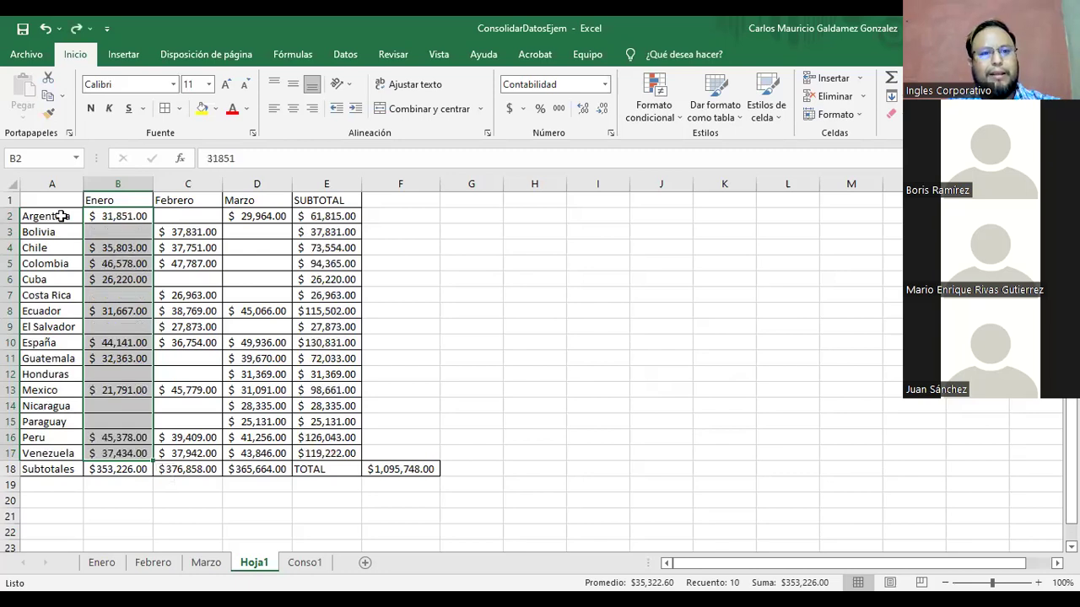
Step: Sort the rows A2:D17 by country name from Z to A and again from A to Z
left_click_drag(50, 216, 309, 456)
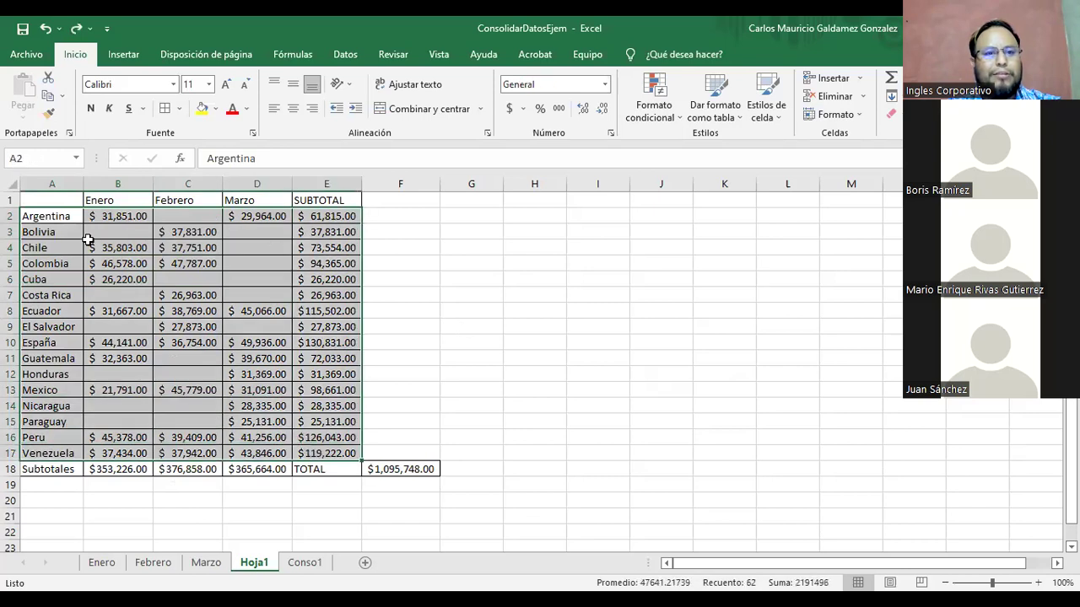
left_click(34, 216)
left_click_drag(248, 292, 296, 466)
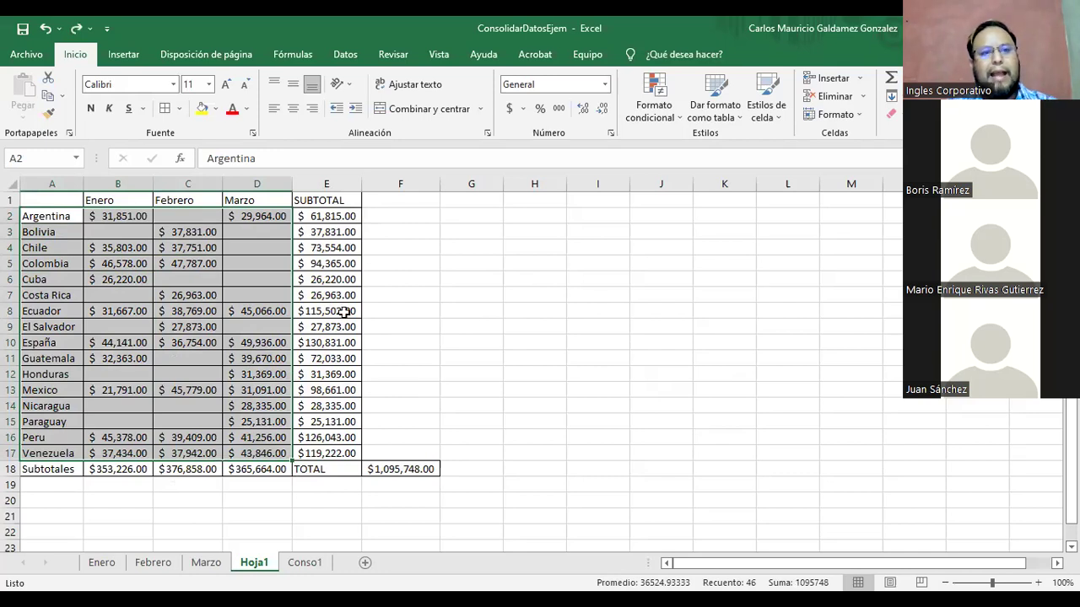
key("ctrl+y")
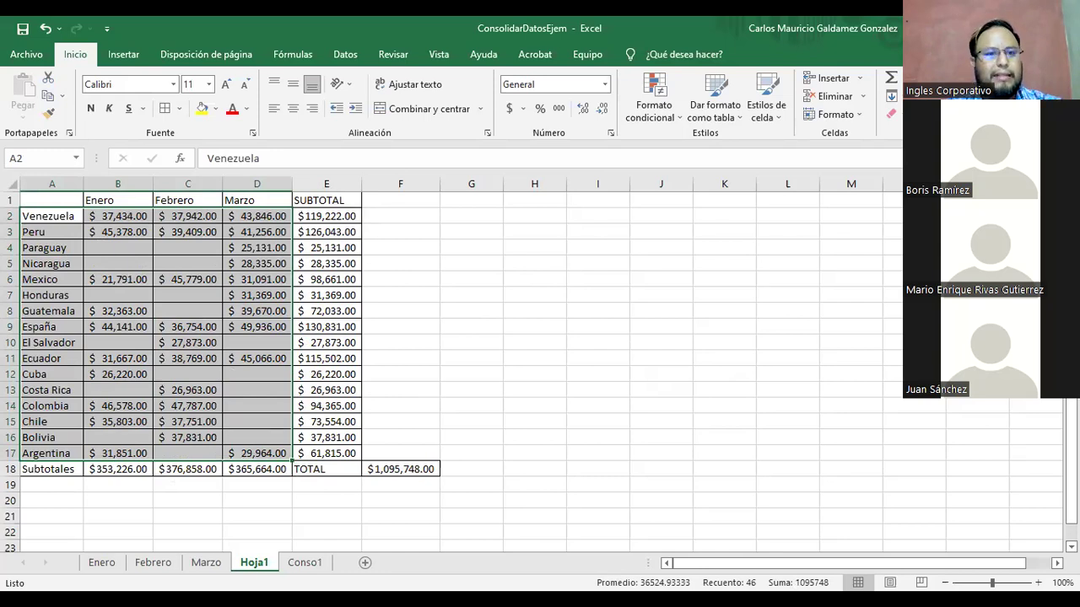
key("ctrl+z")
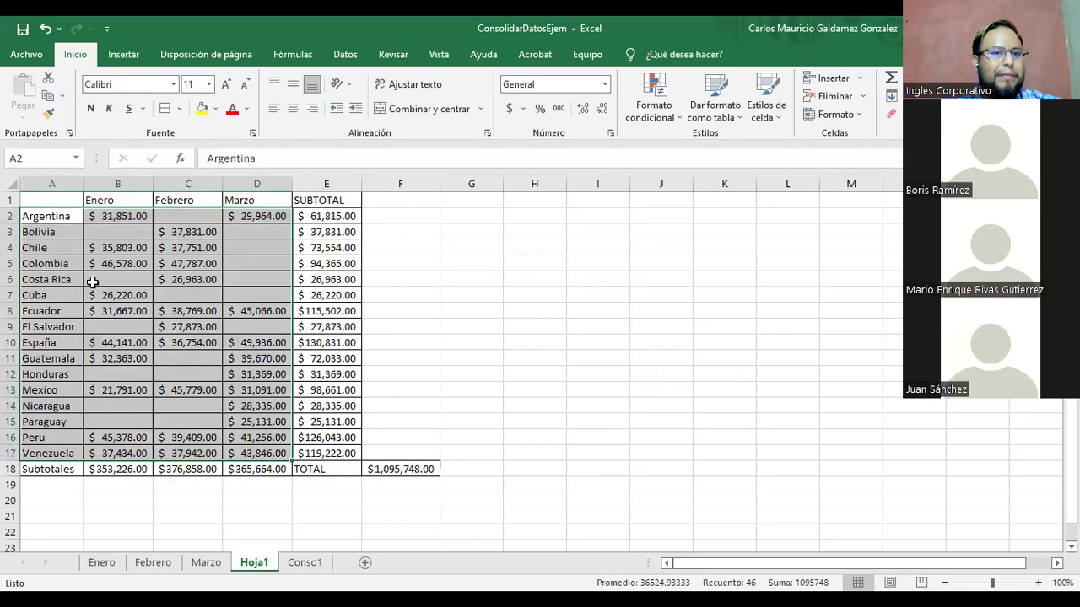
Step: Try sorting only the Enero values in B2:B17 from smallest to largest without expanding the selection, and undo it
left_click(75, 247)
left_click_drag(107, 213, 123, 453)
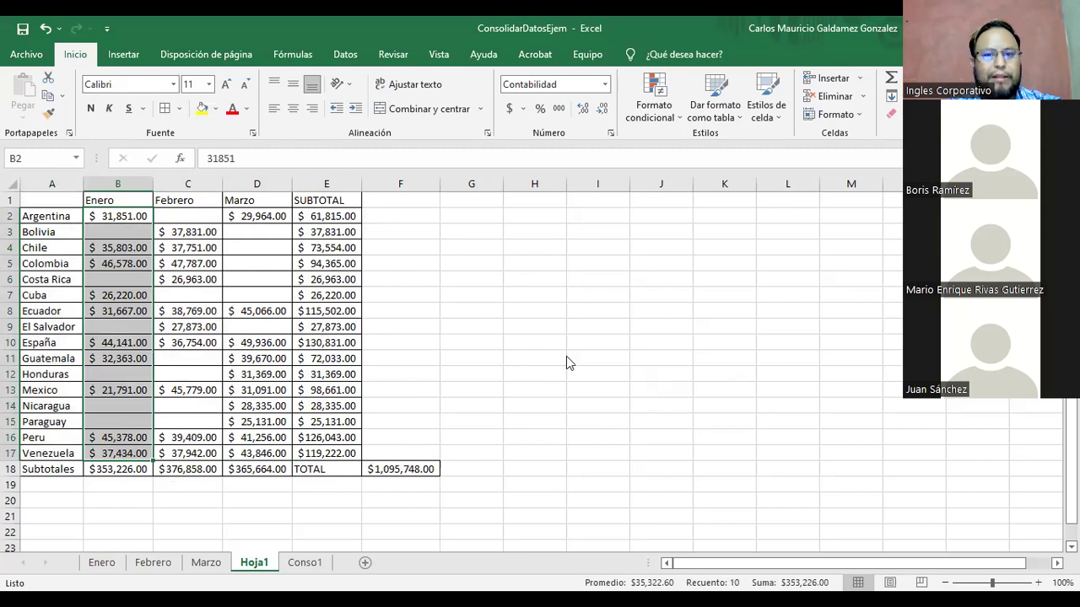
left_click(528, 355)
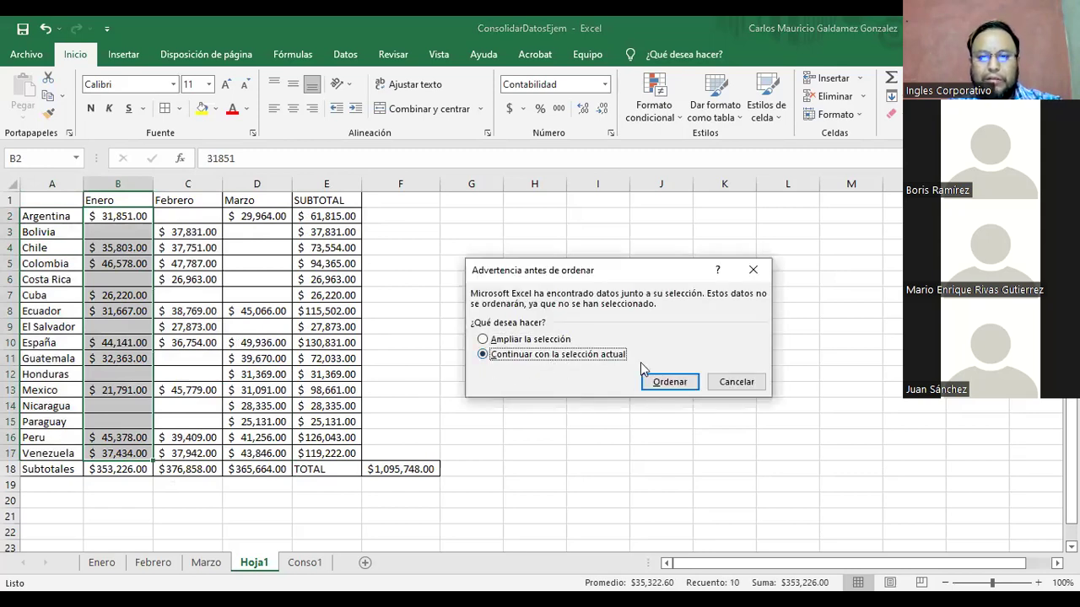
left_click(675, 385)
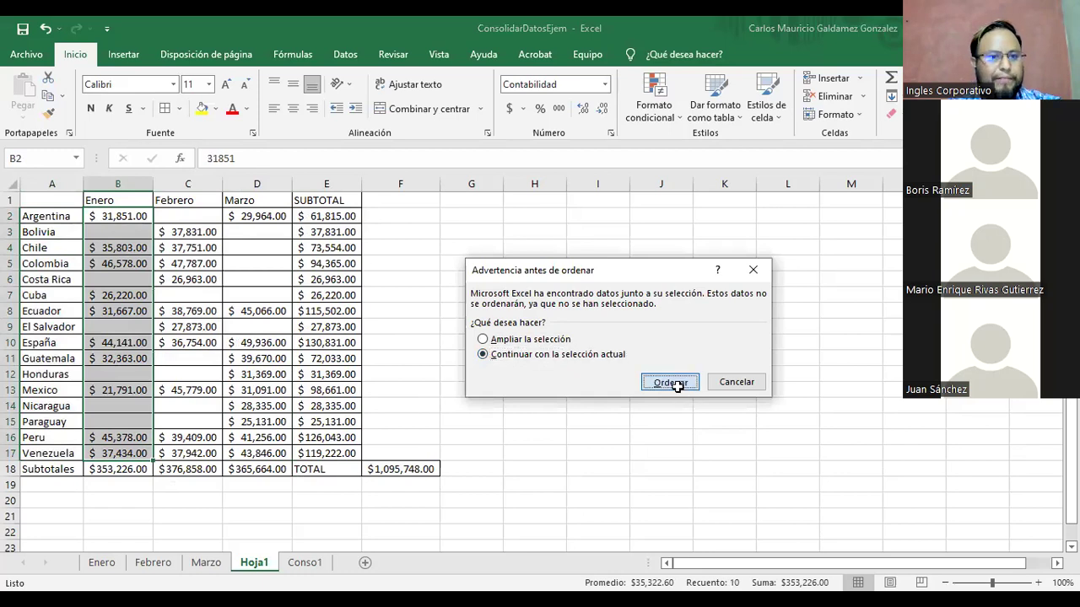
left_click_drag(38, 217, 54, 454)
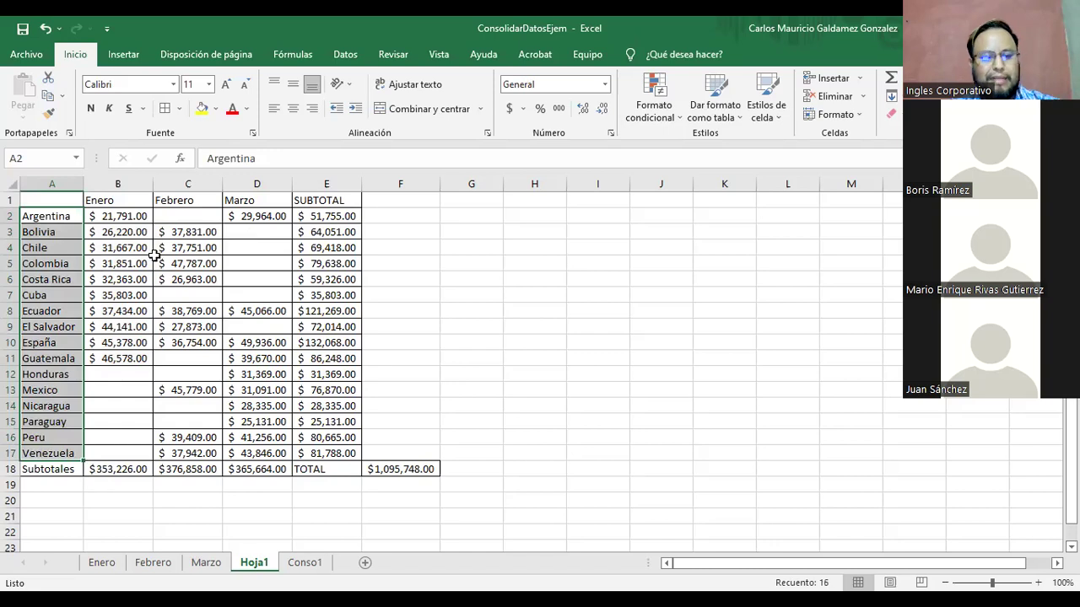
key("ctrl+z")
left_click(194, 292)
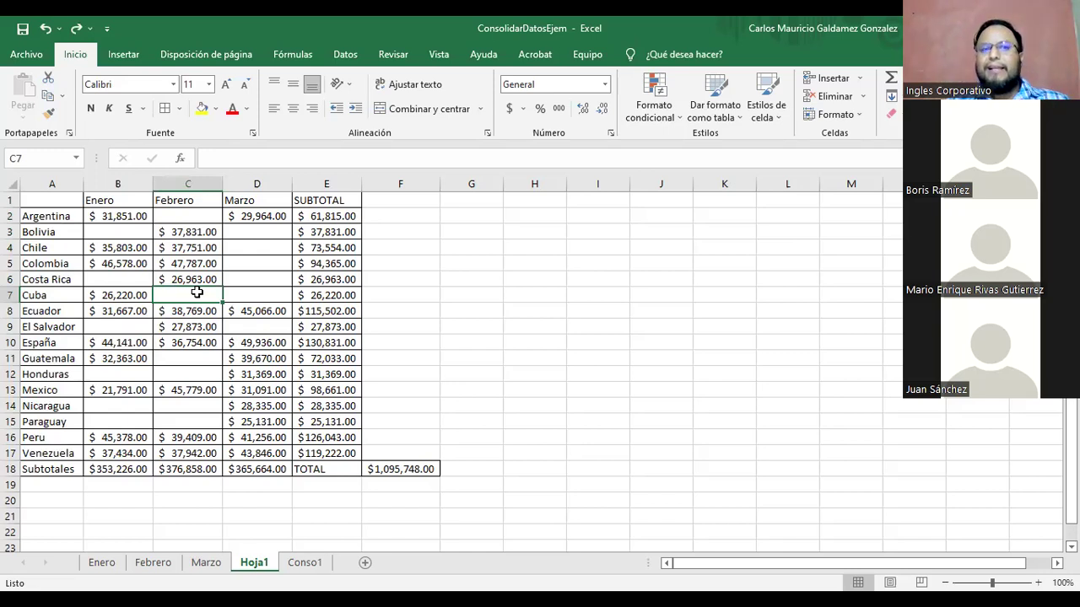
Step: Insert a 3D clustered column chart of A1:D17, move it over the table and enlarge it to reach about column J and row 22
left_click_drag(50, 206, 246, 454)
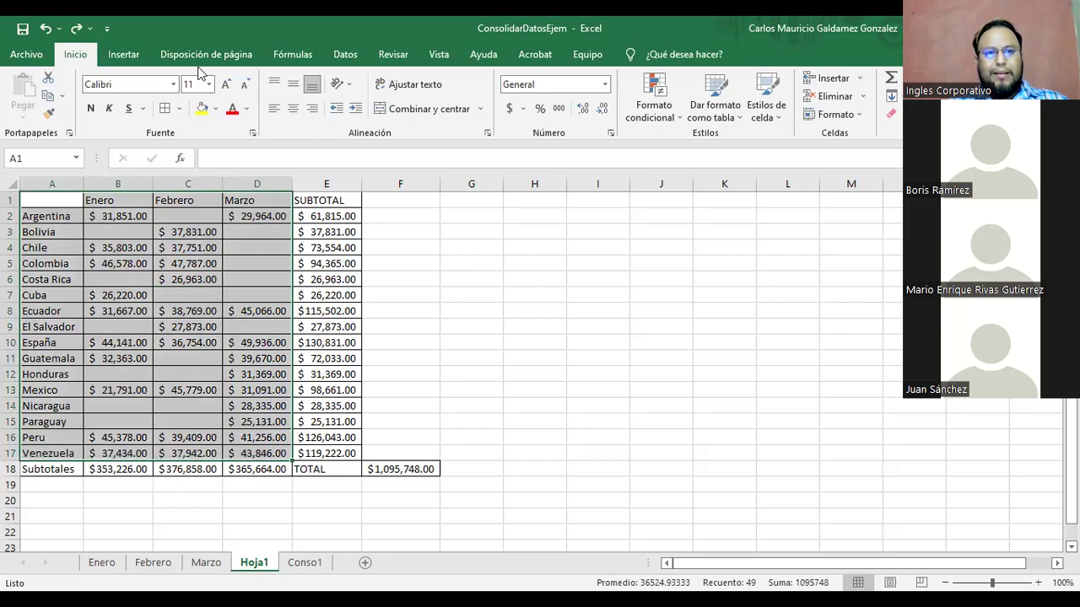
left_click(123, 54)
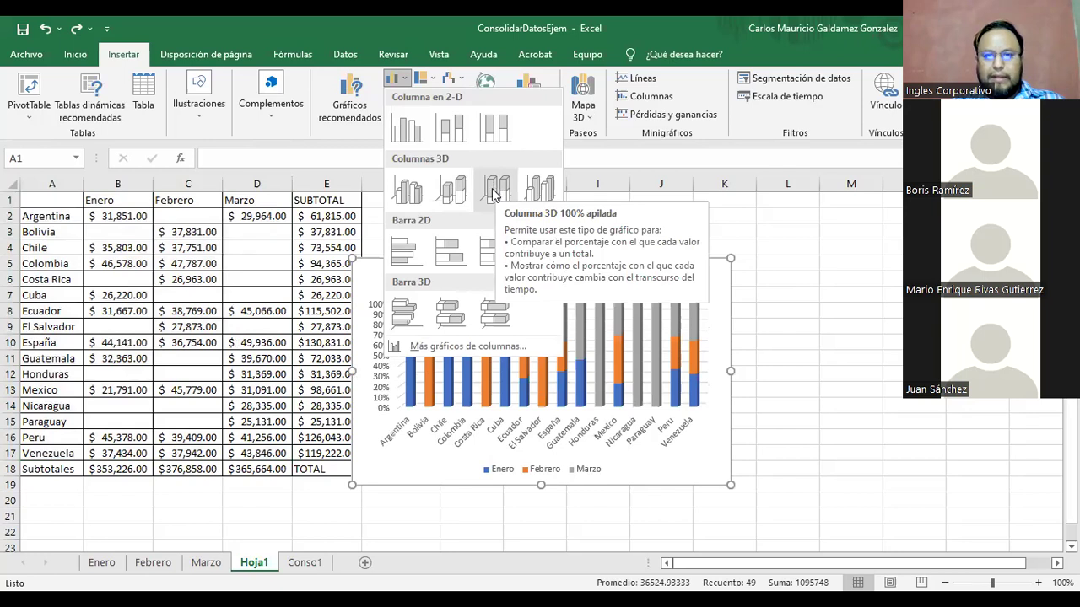
left_click(409, 194)
left_click_drag(469, 219, 142, 224)
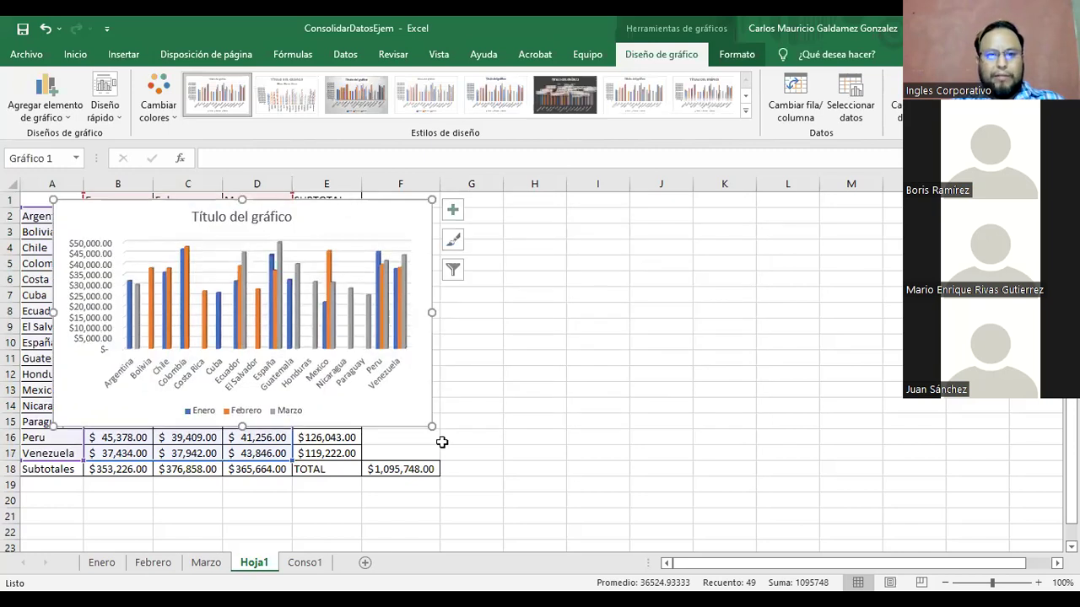
left_click_drag(430, 427, 693, 534)
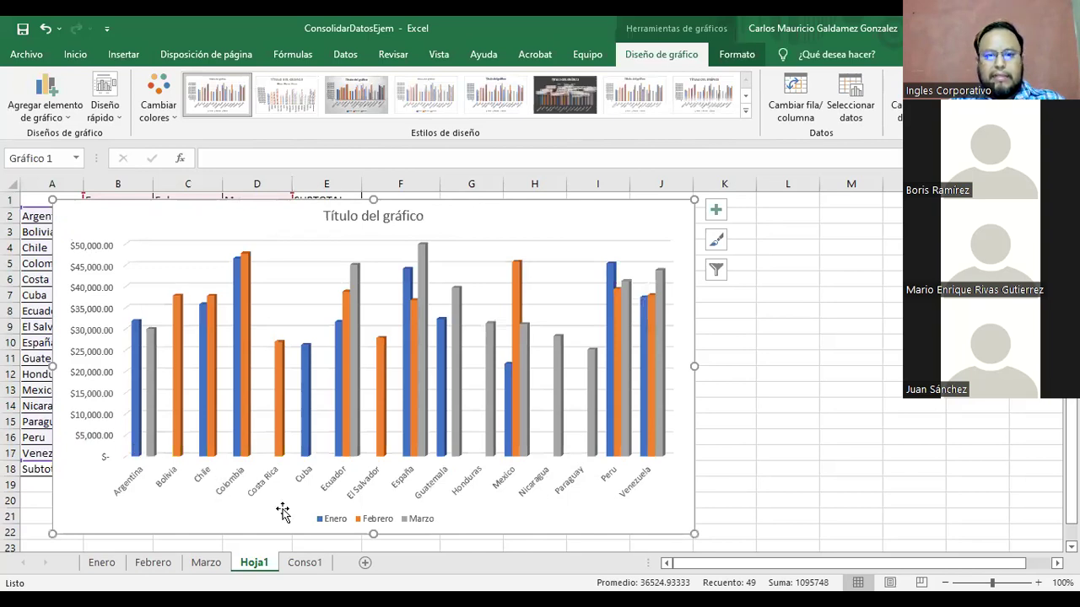
Step: Examine the Enero, Febrero and Marzo columns per country in the chart and match them to the legend
left_click(343, 453)
left_click(341, 452)
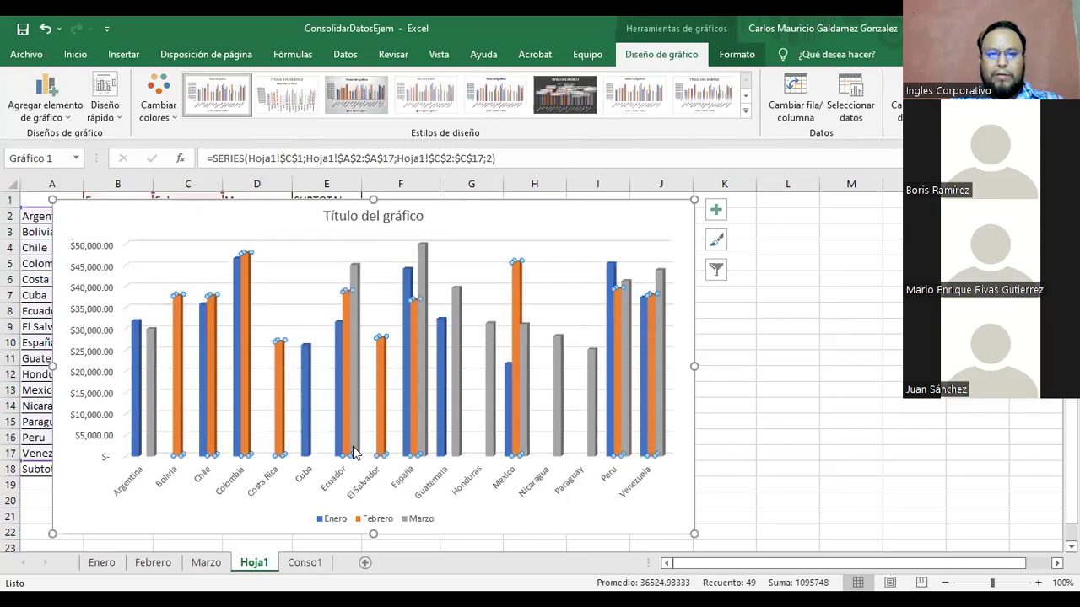
left_click(353, 453)
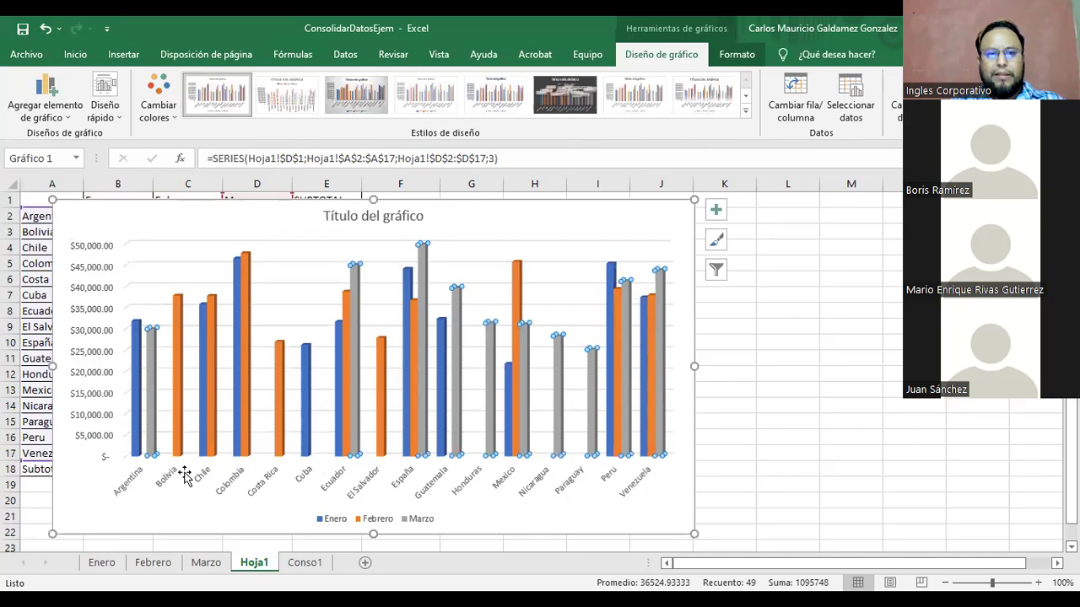
left_click(132, 439)
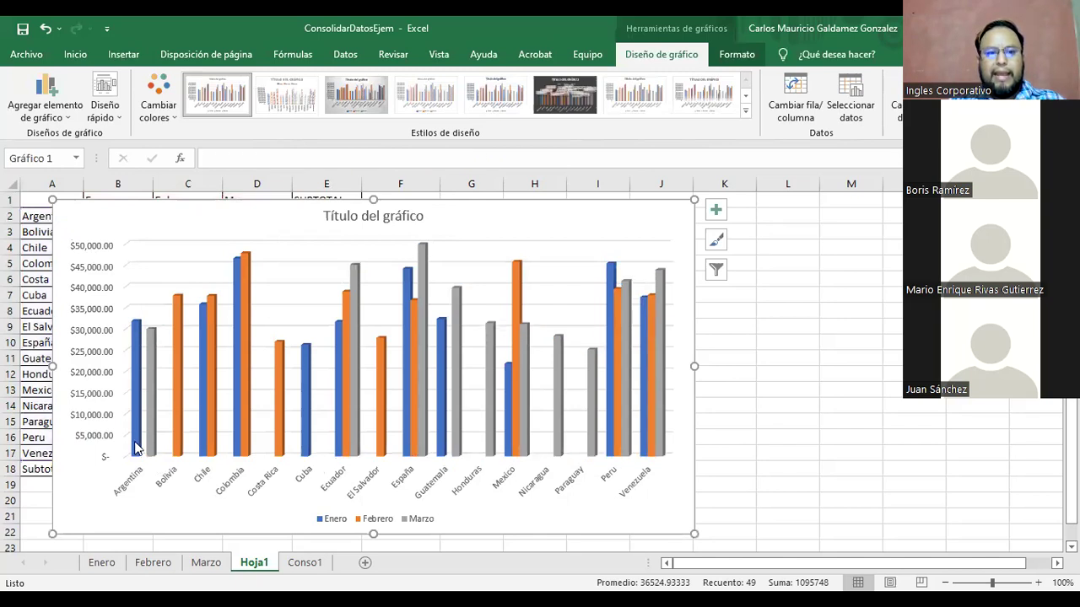
left_click(138, 454)
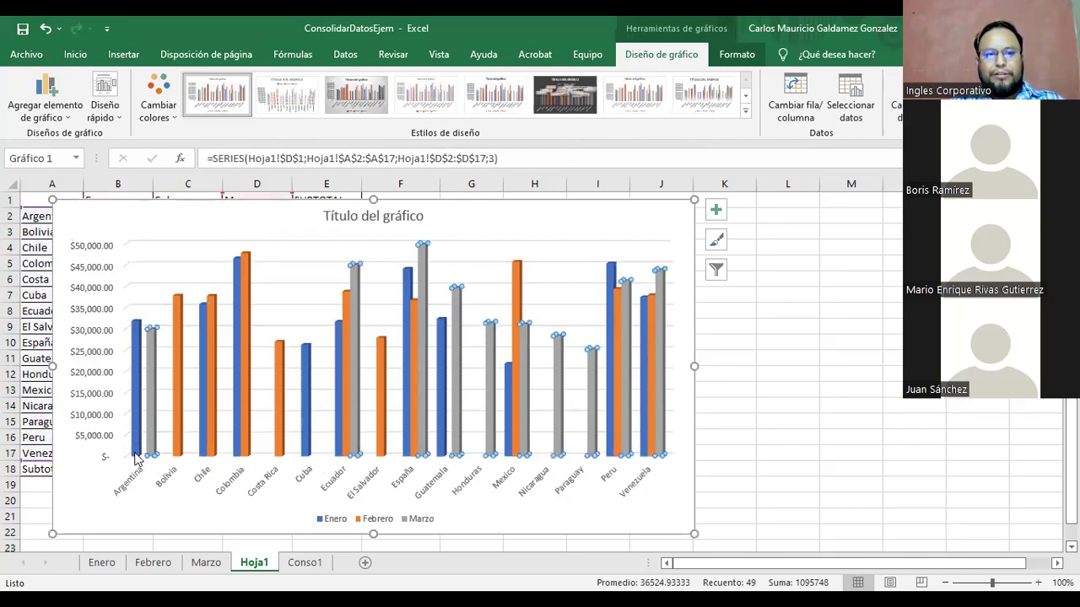
left_click(175, 456)
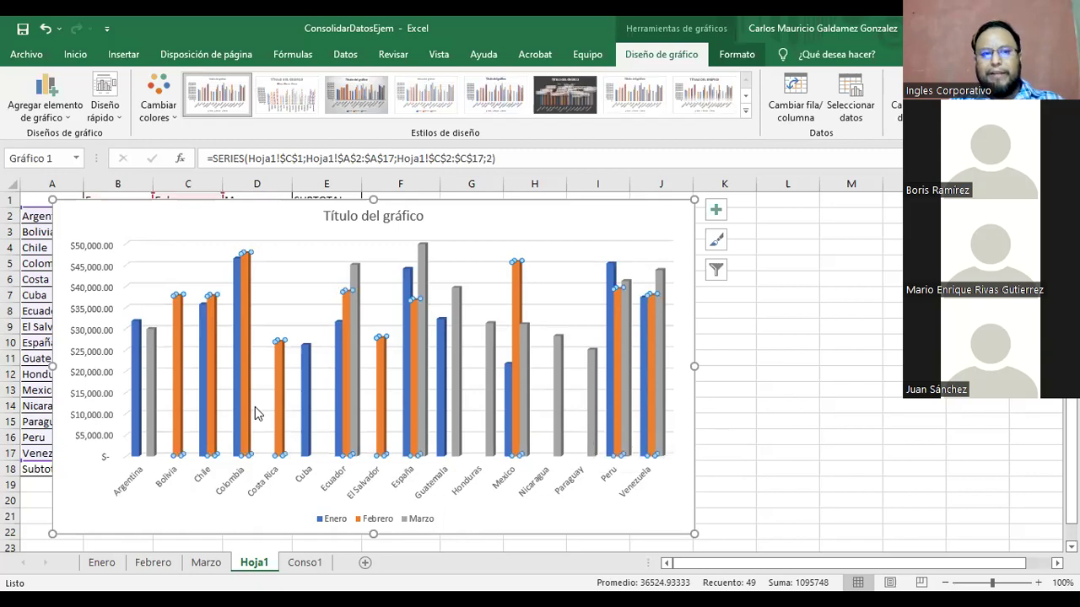
left_click(331, 524)
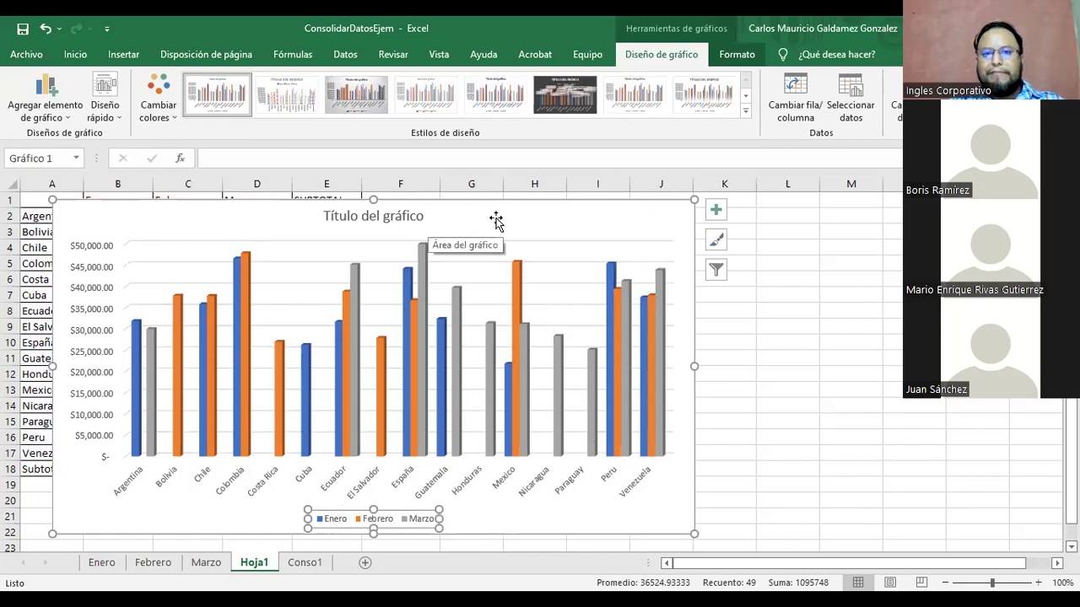
Step: Move the chart off the country names and Enero values so it starts over column C
left_click(618, 237)
left_click_drag(617, 237, 641, 226)
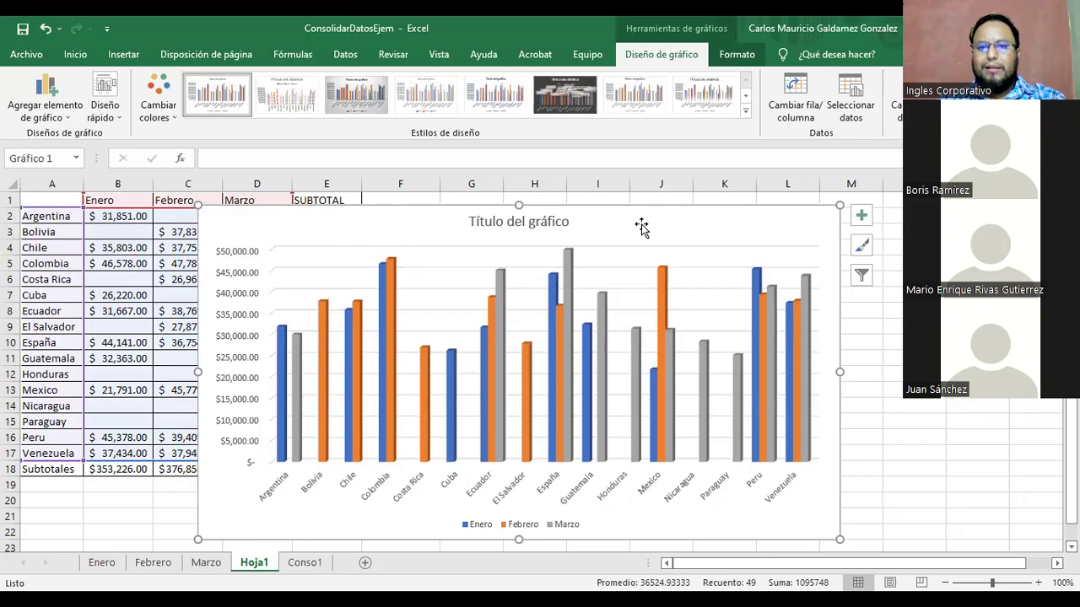
left_click_drag(642, 226, 650, 214)
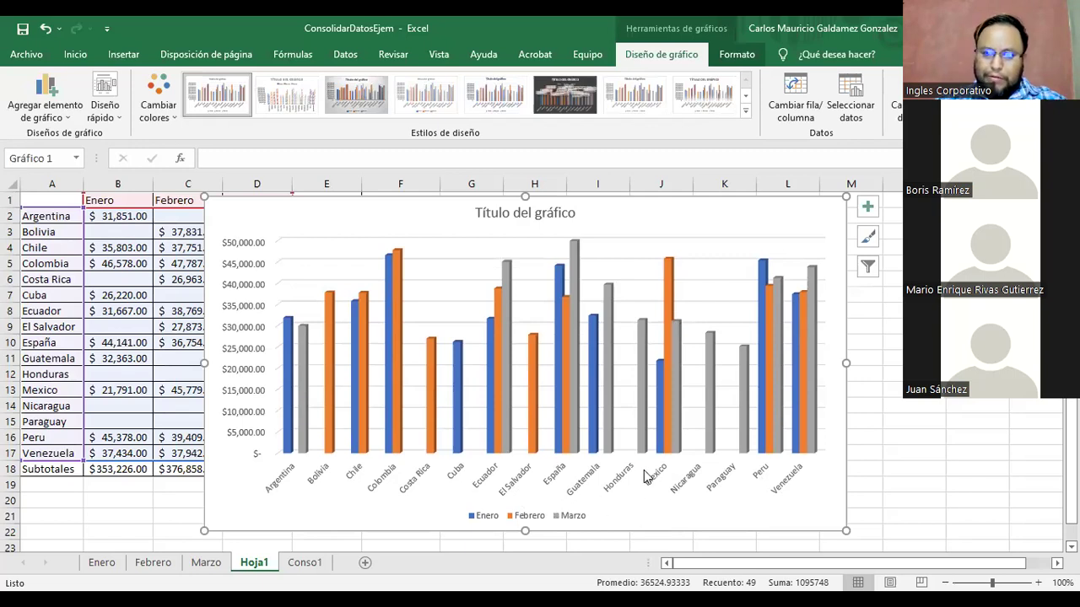
Step: Inspect the chart's Enero series and country axis, and remove the chart from the sheet
left_click(660, 445)
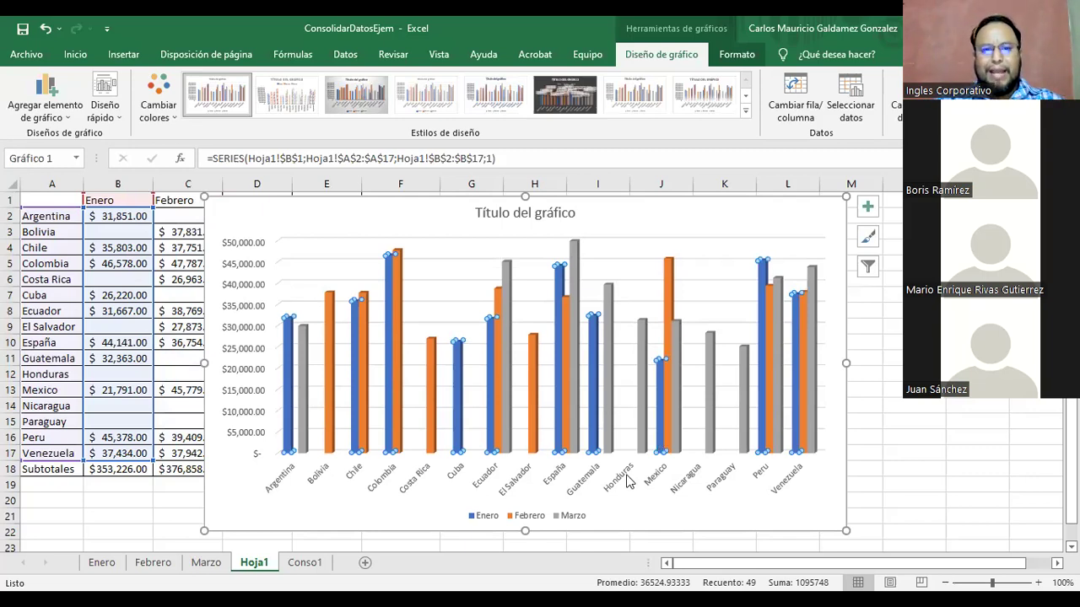
left_click(496, 471)
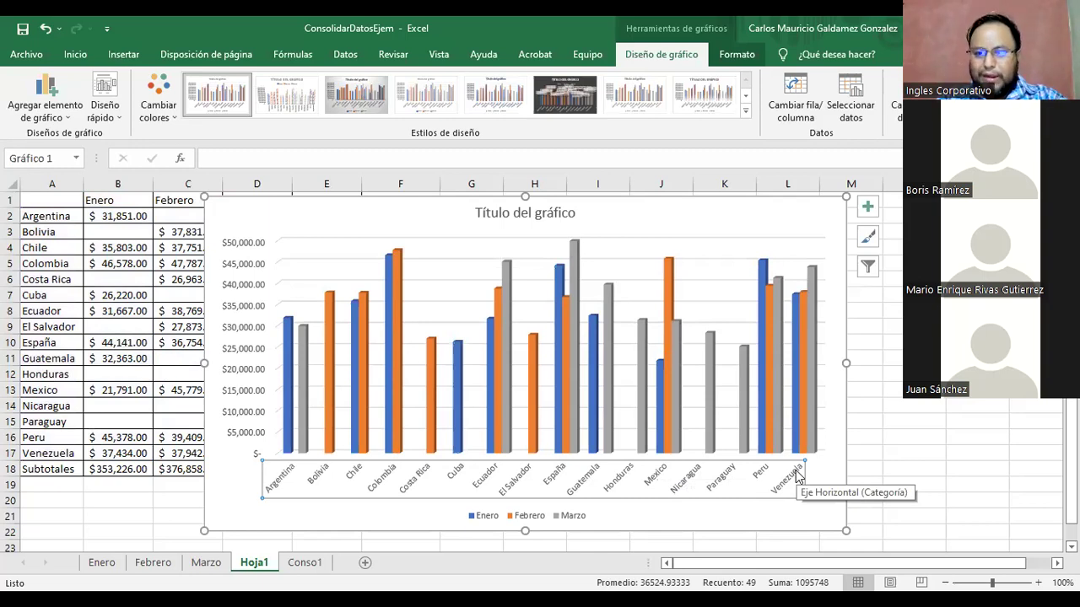
left_click(661, 437)
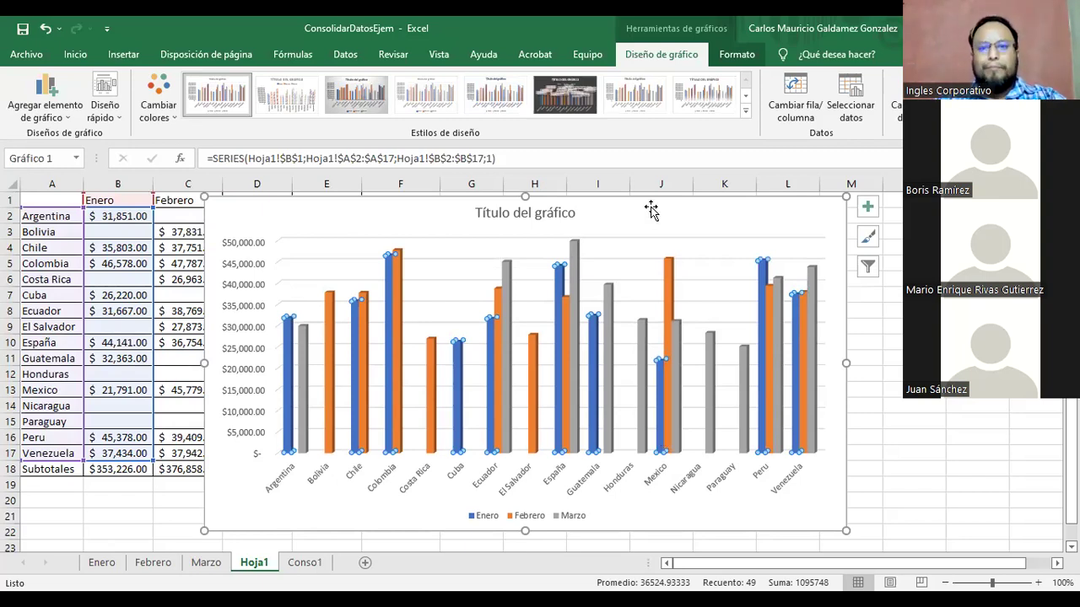
left_click(252, 212)
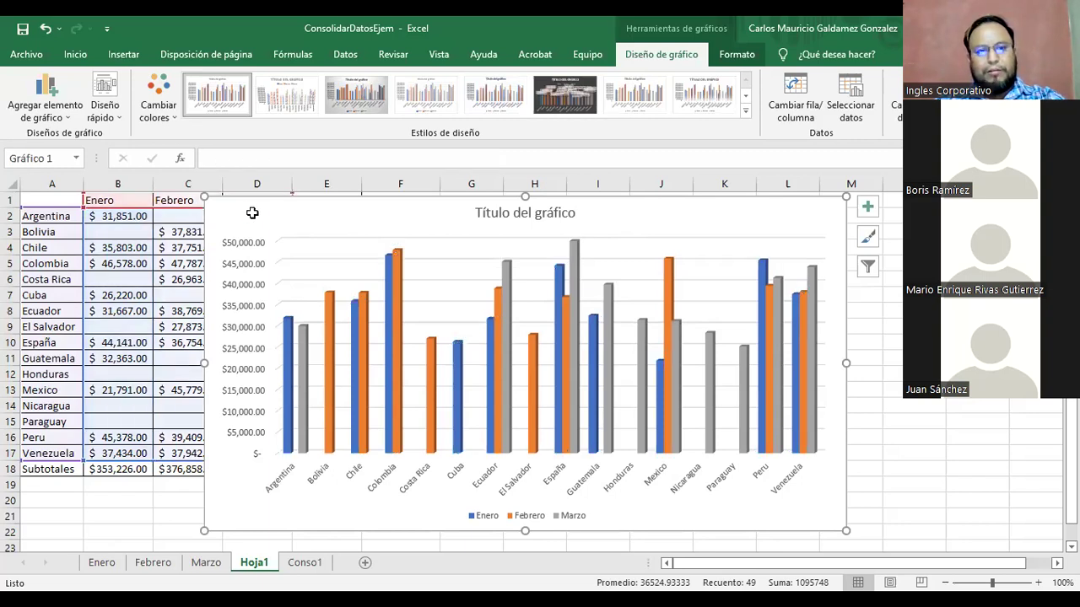
Step: Compare the Conso1 sheet with Hoja1, select all of Conso1's cells, and return to Hoja1
left_click(306, 564)
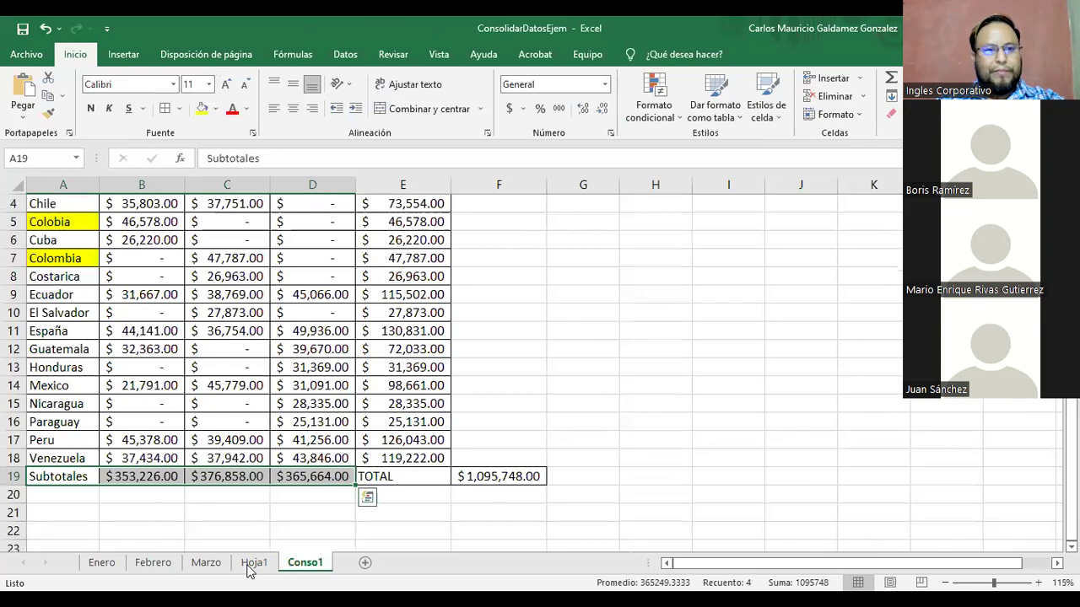
left_click(264, 564)
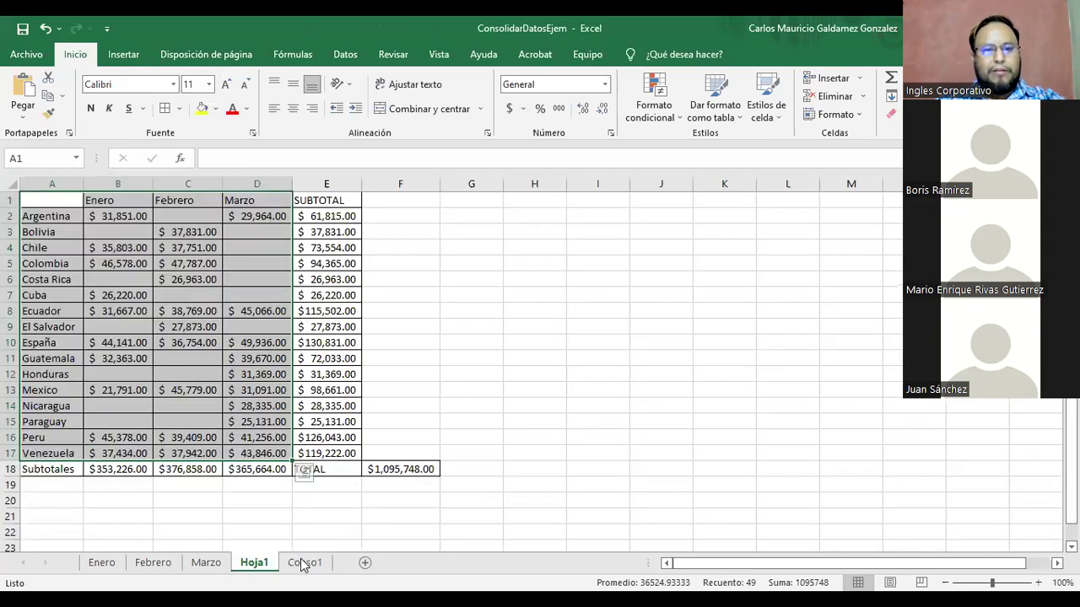
key("ctrl+Page_Down")
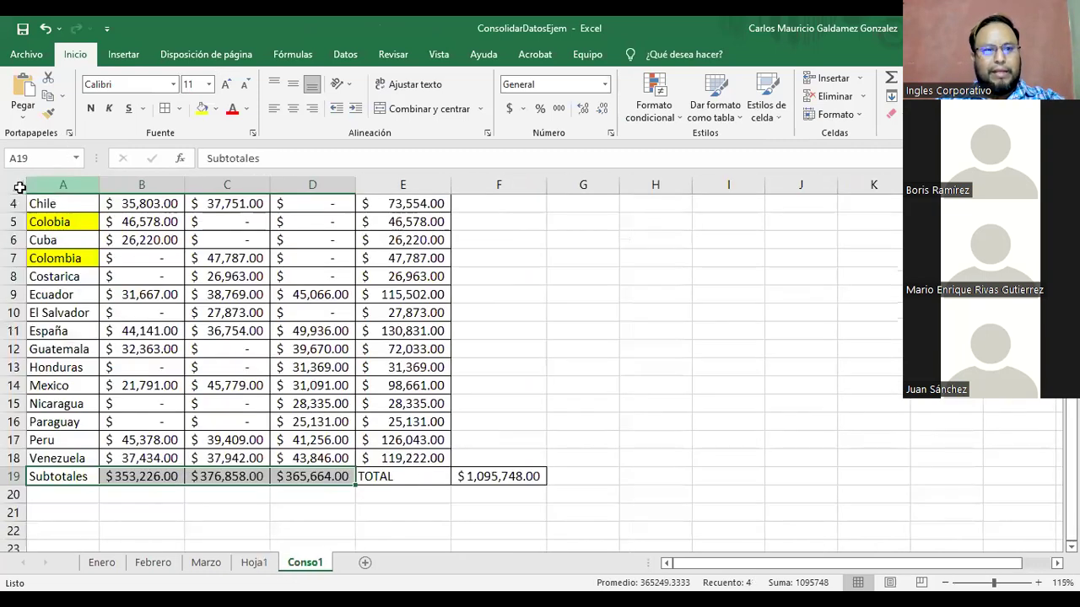
key("ctrl+a")
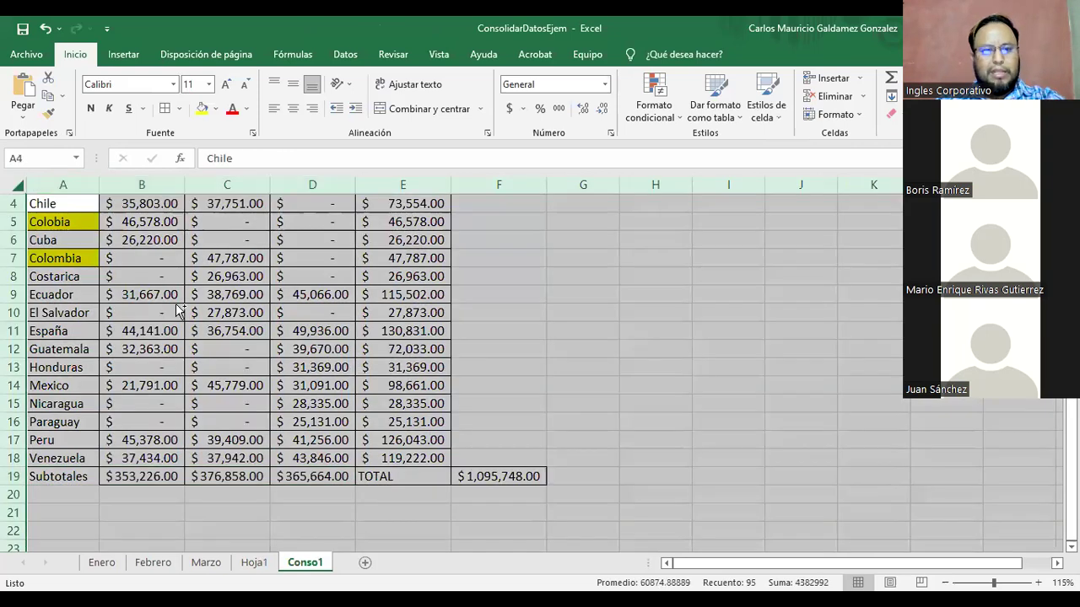
key("alt+F1")
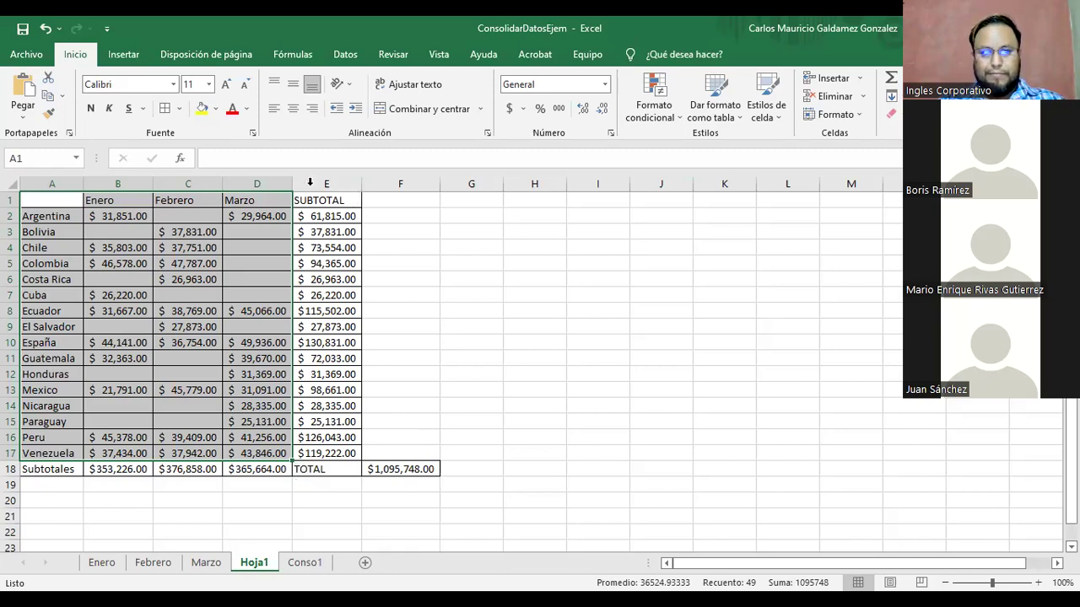
Step: Fit column A of Hoja1 to its contents and centre the TOTAL label in E18
left_click(218, 184)
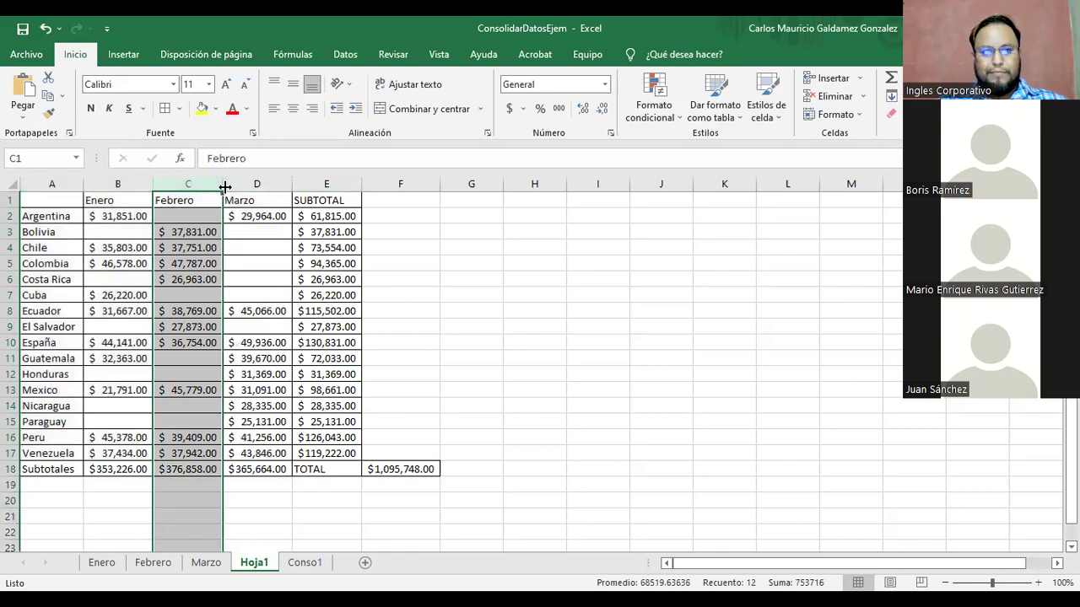
double_click(84, 183)
left_click_drag(40, 472, 393, 478)
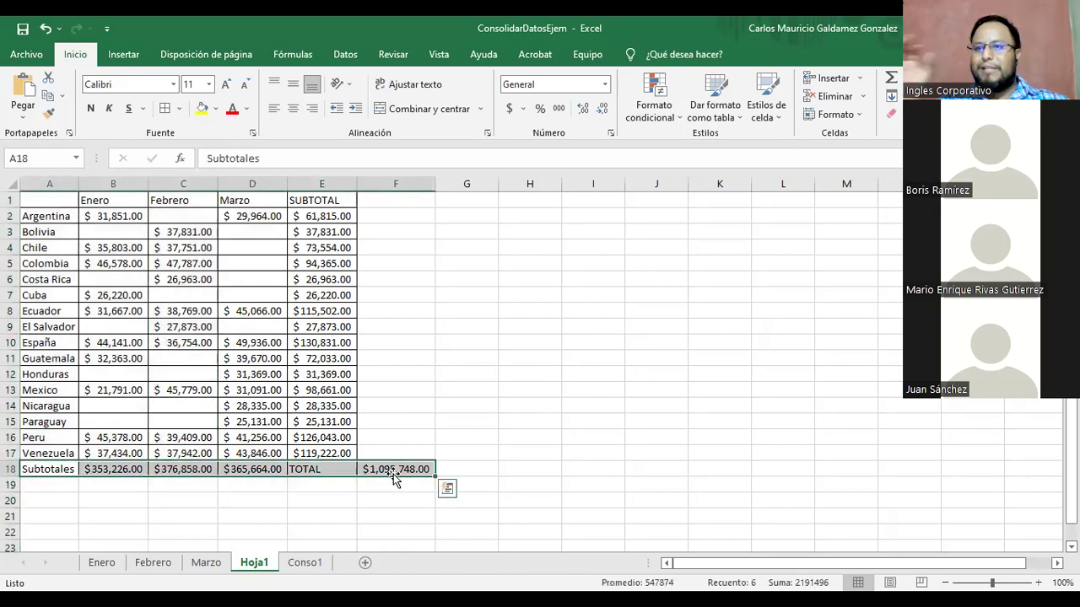
left_click(334, 467)
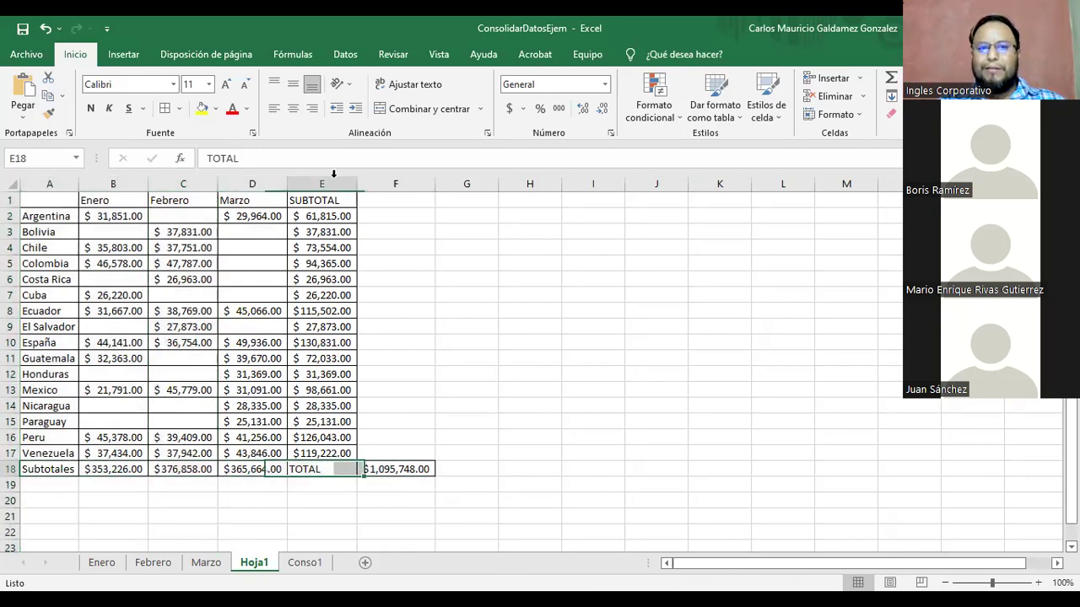
left_click(291, 109)
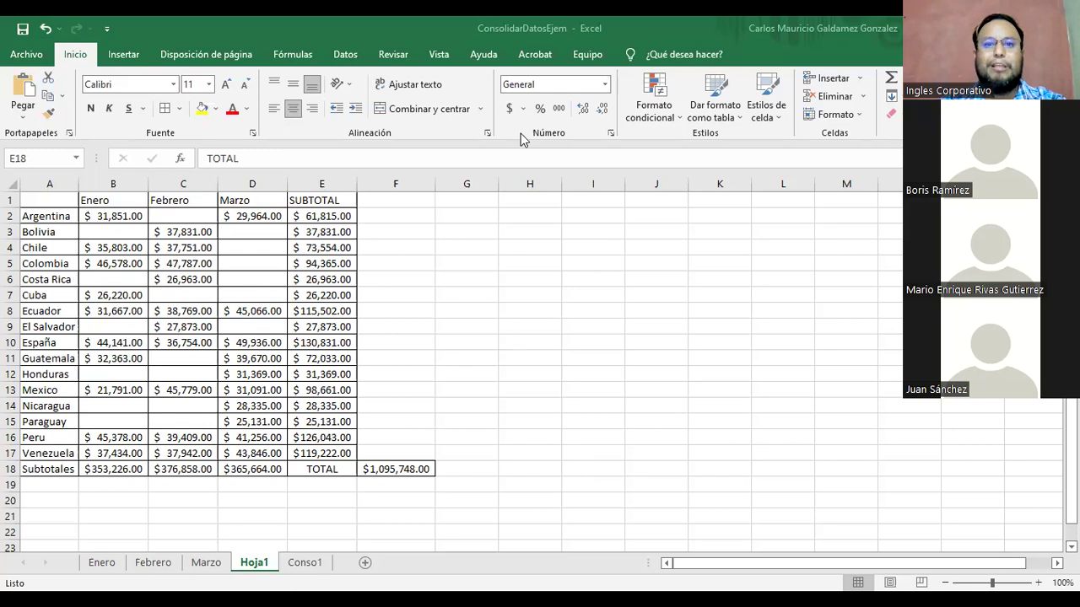
Step: Fit columns B, C, D and F to their contents so the row 18 amounts can display in full
left_click_drag(51, 199, 305, 451)
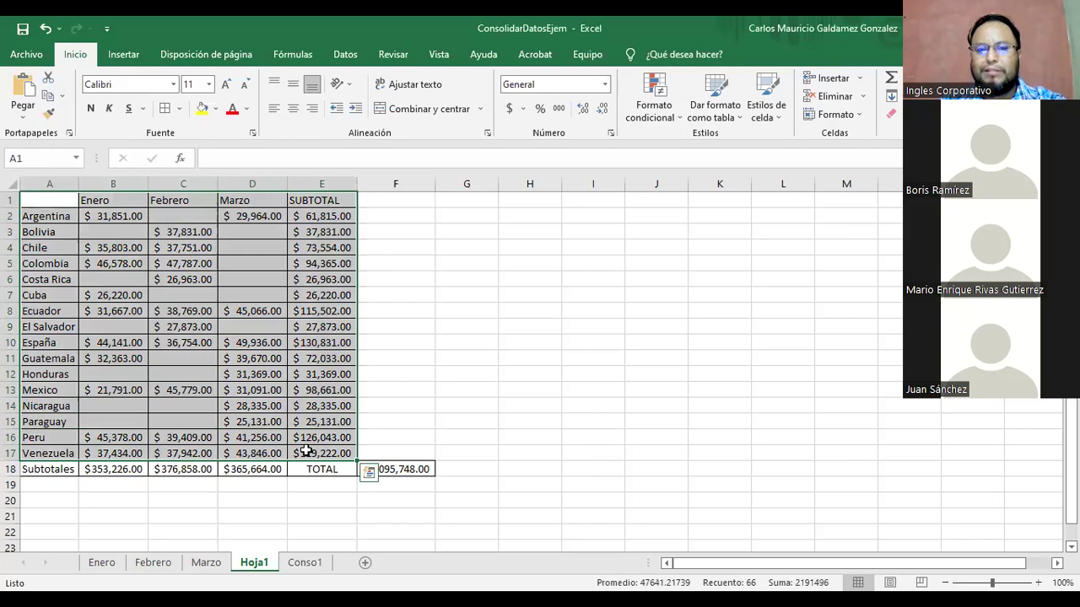
left_click(305, 451)
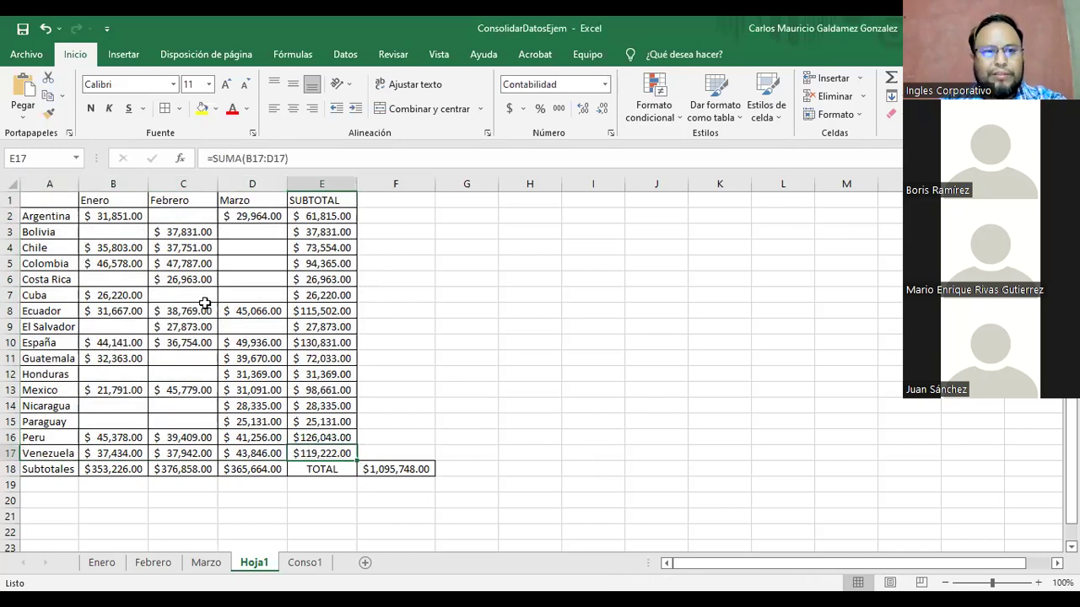
scroll(251, 307, "up", 1, "ctrl")
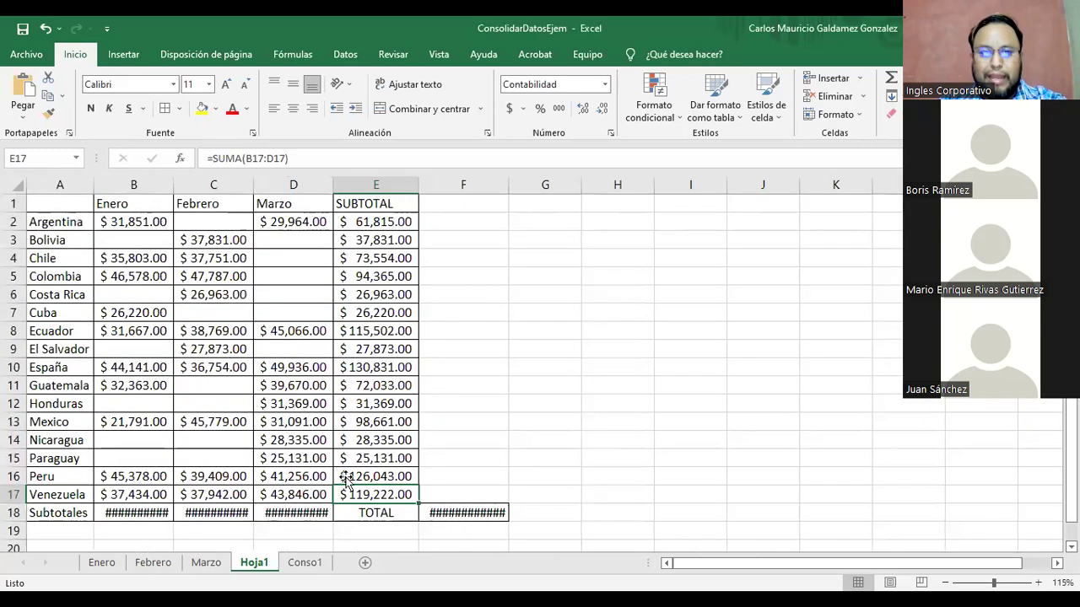
left_click(350, 57)
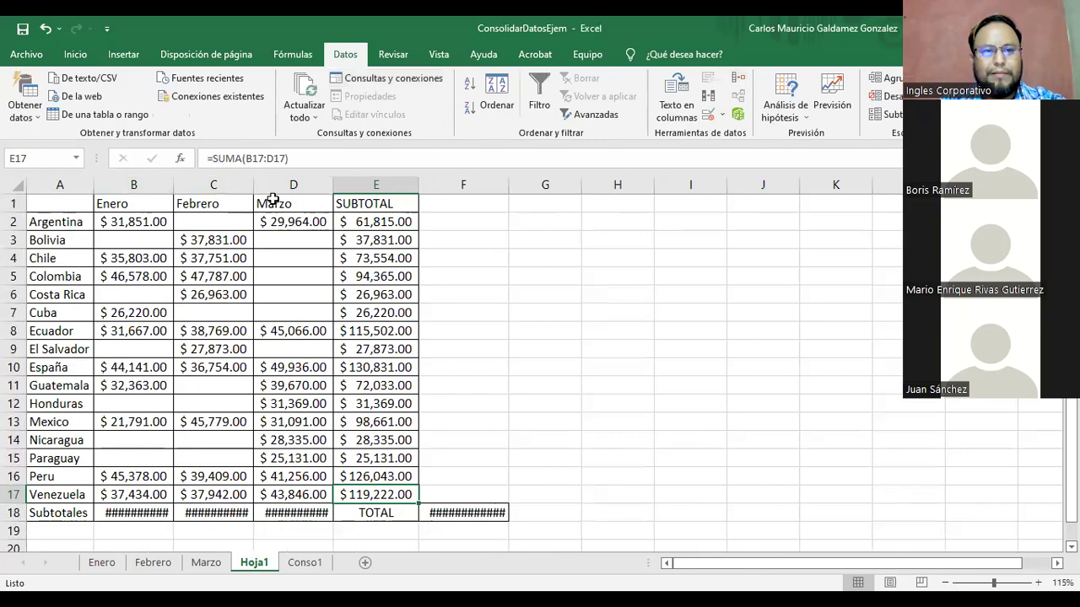
double_click(347, 184)
double_click(526, 183)
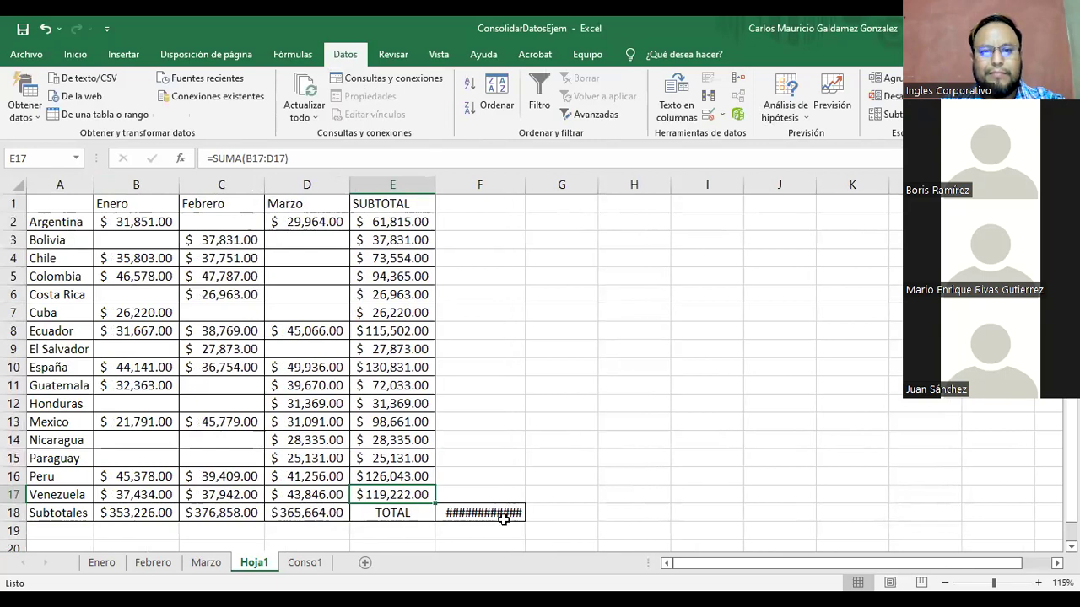
Step: Switch to the Consolidar Datos - copia workbook and examine the Precio Con IVA formulas and Cantidades column on Reporte Consolidado
left_click(603, 114)
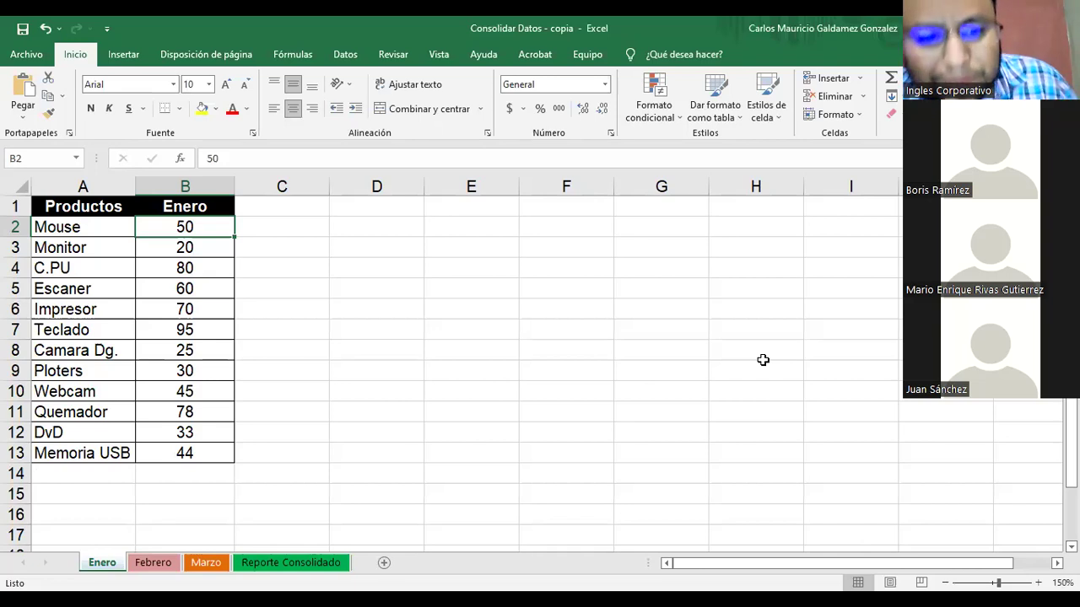
left_click(304, 563)
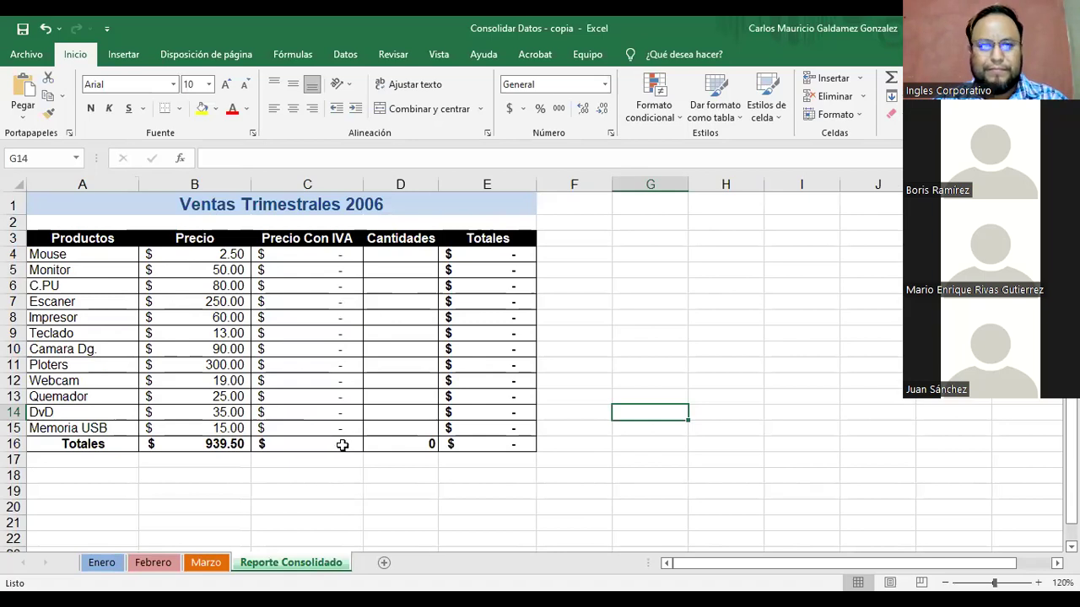
left_click(318, 260)
left_click(306, 271)
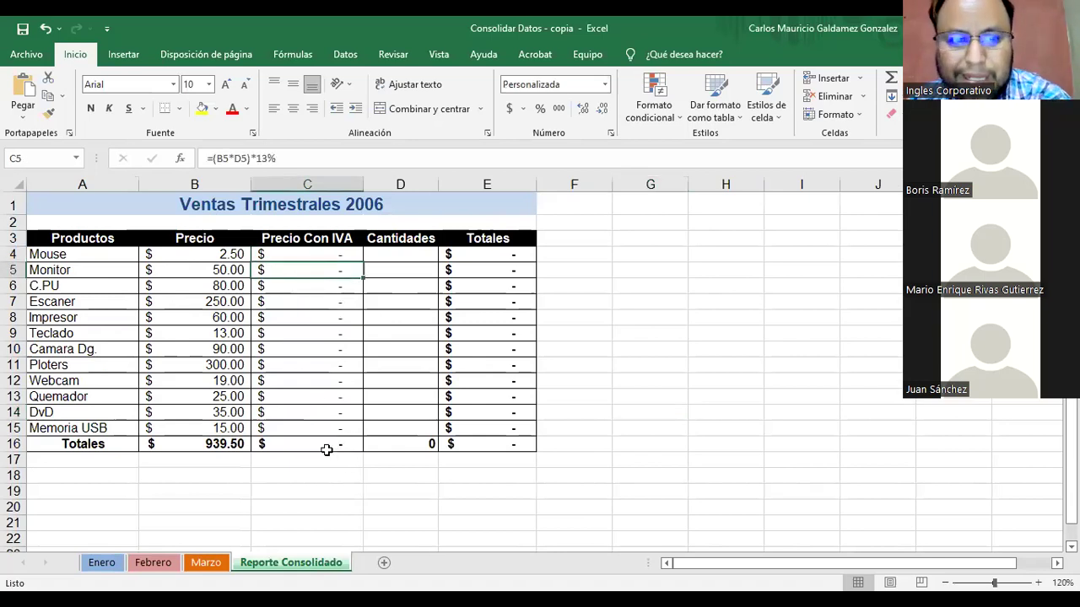
left_click(396, 253)
left_click_drag(380, 345, 394, 430)
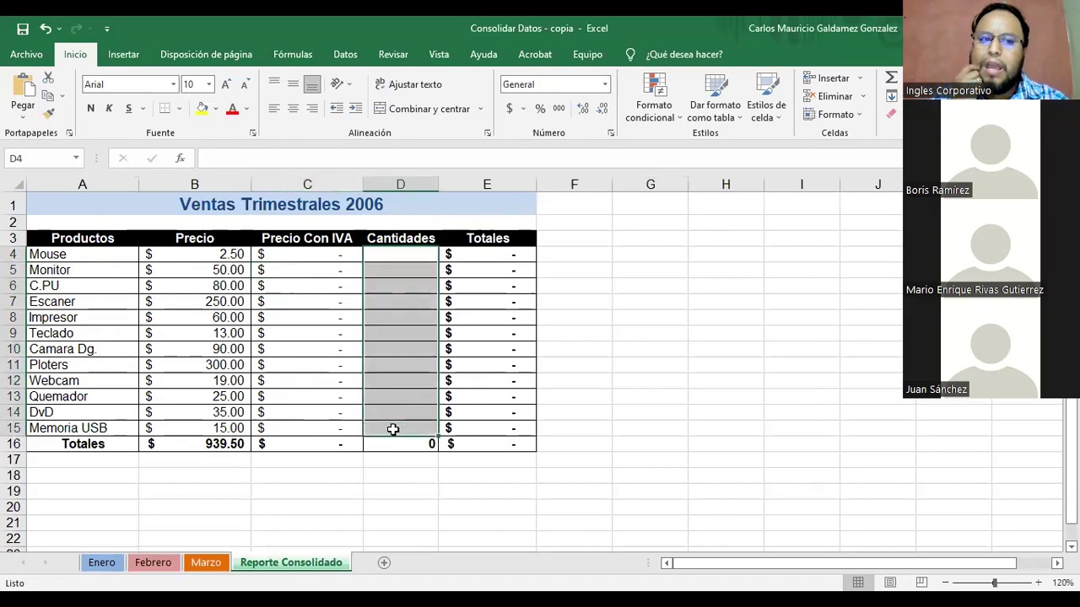
left_click(39, 253)
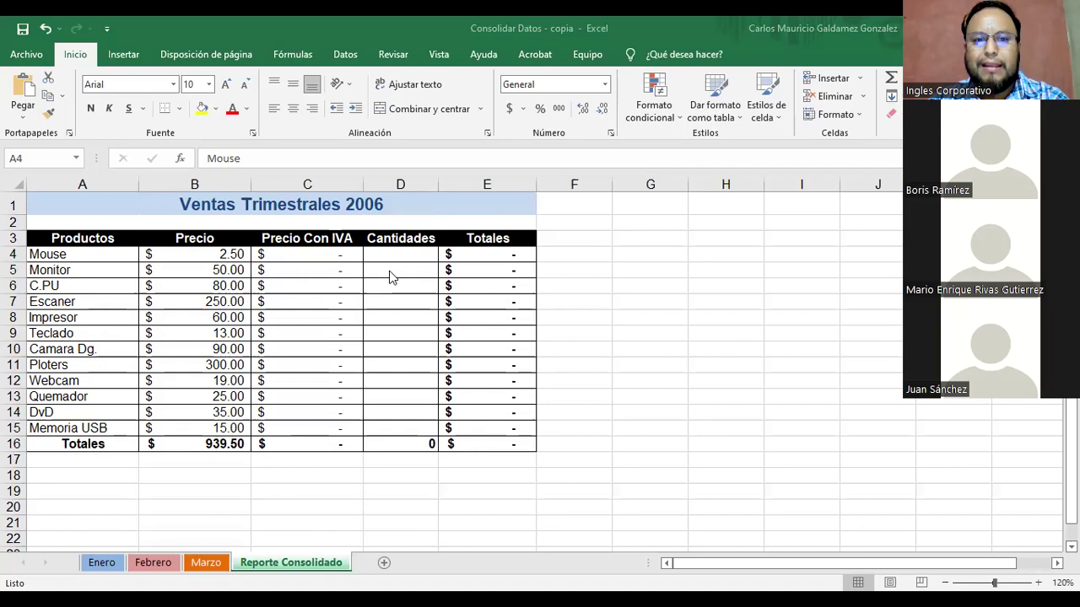
left_click_drag(387, 253, 391, 425)
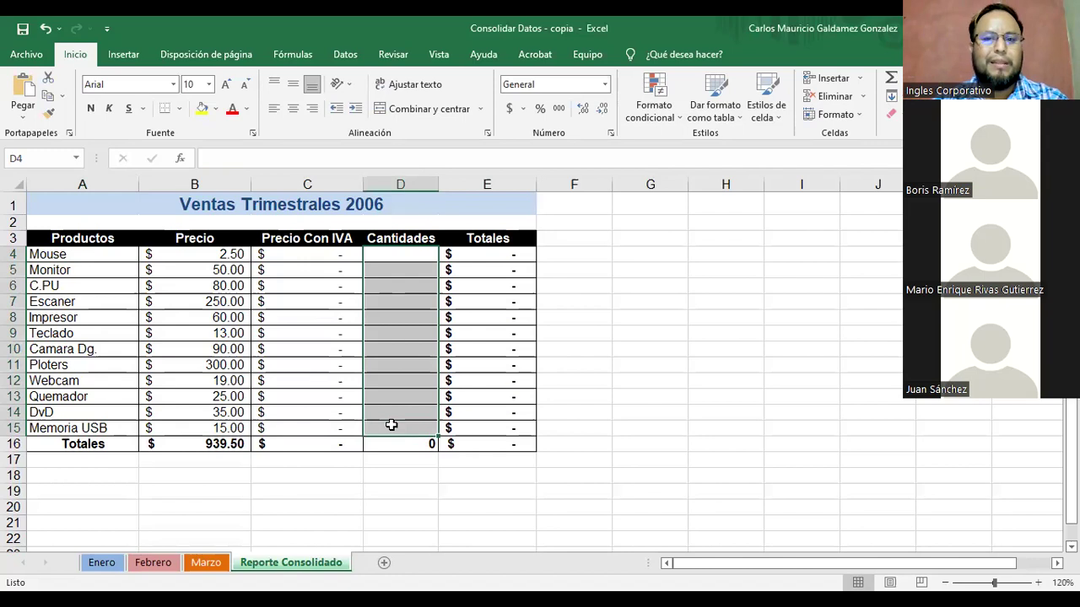
Step: Start Consolidate with D4 of Reporte Consolidado as the destination, and remove the existing Enero, Febrero and Marzo references
left_click(382, 256)
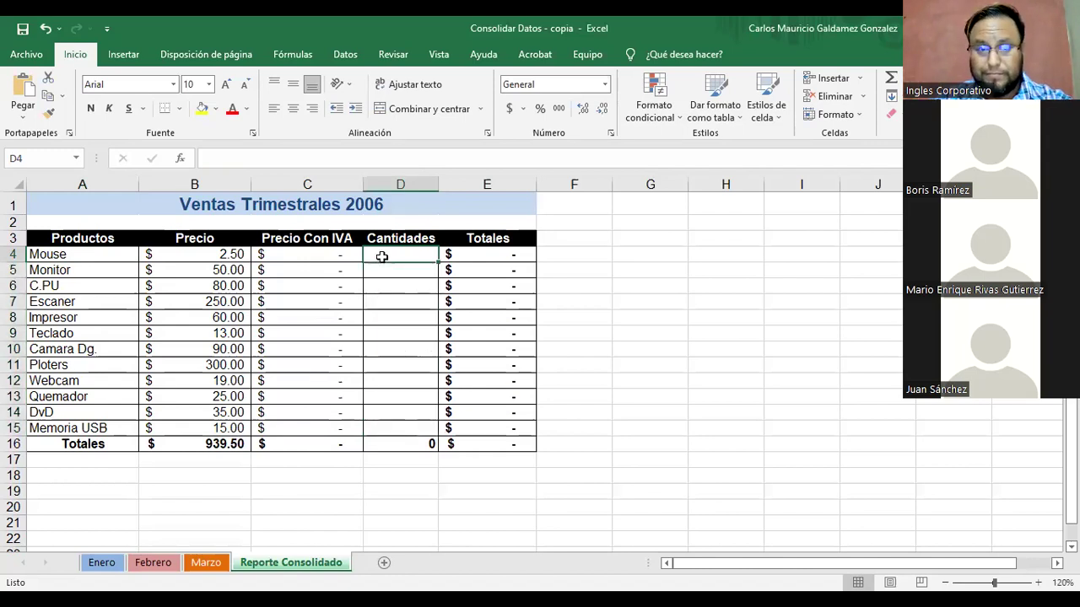
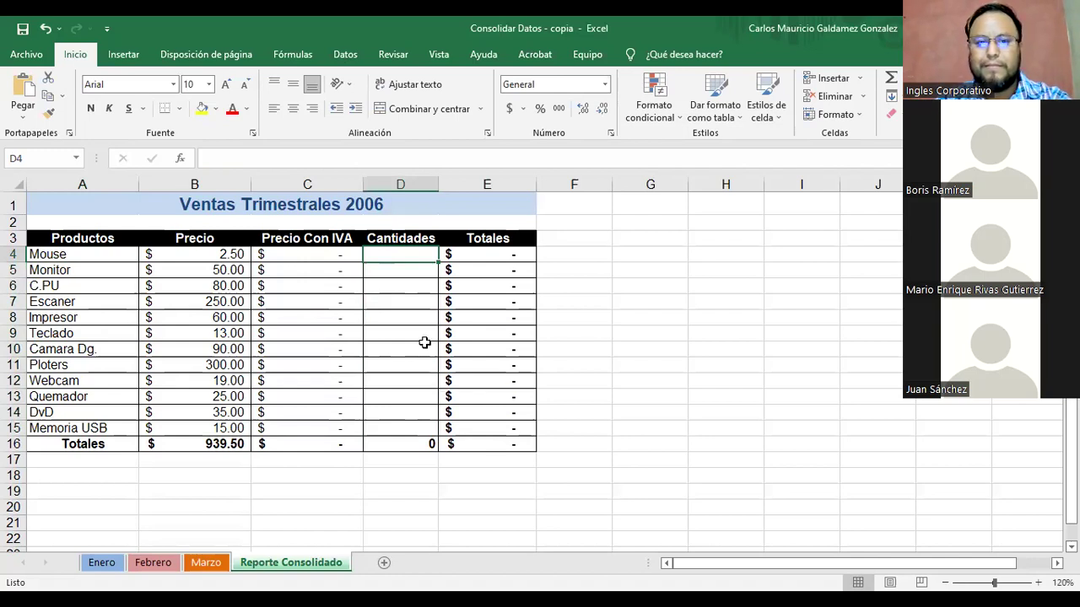
left_click(344, 56)
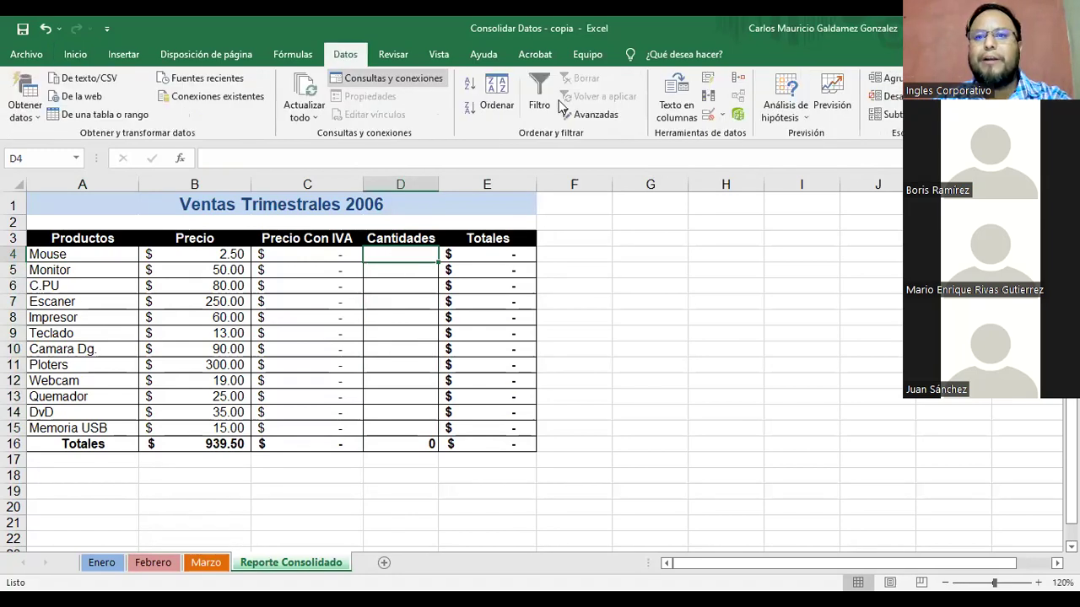
left_click(738, 84)
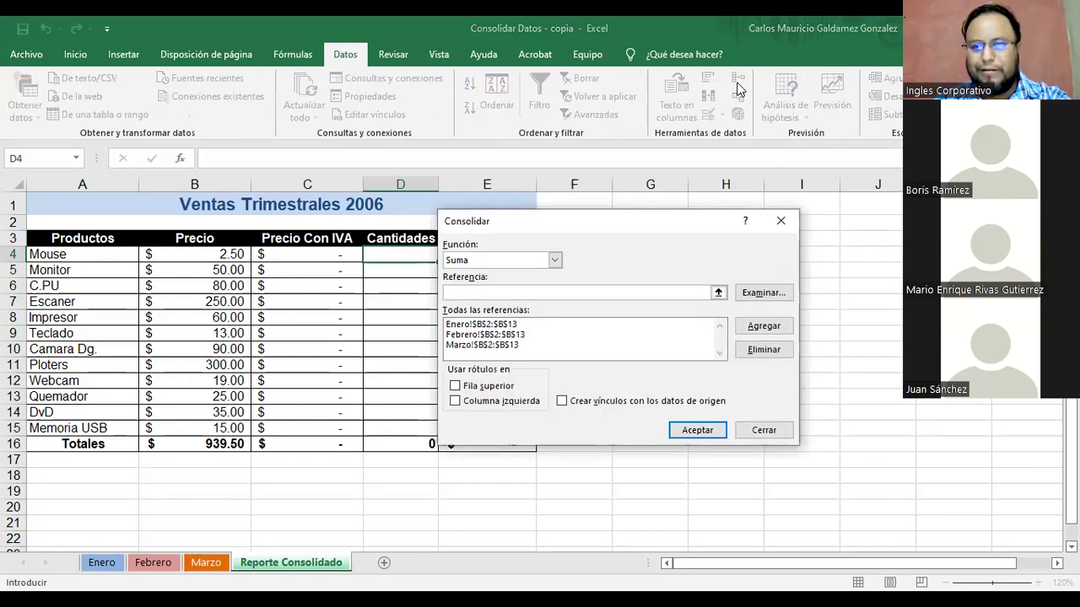
left_click(485, 352)
left_click(485, 346)
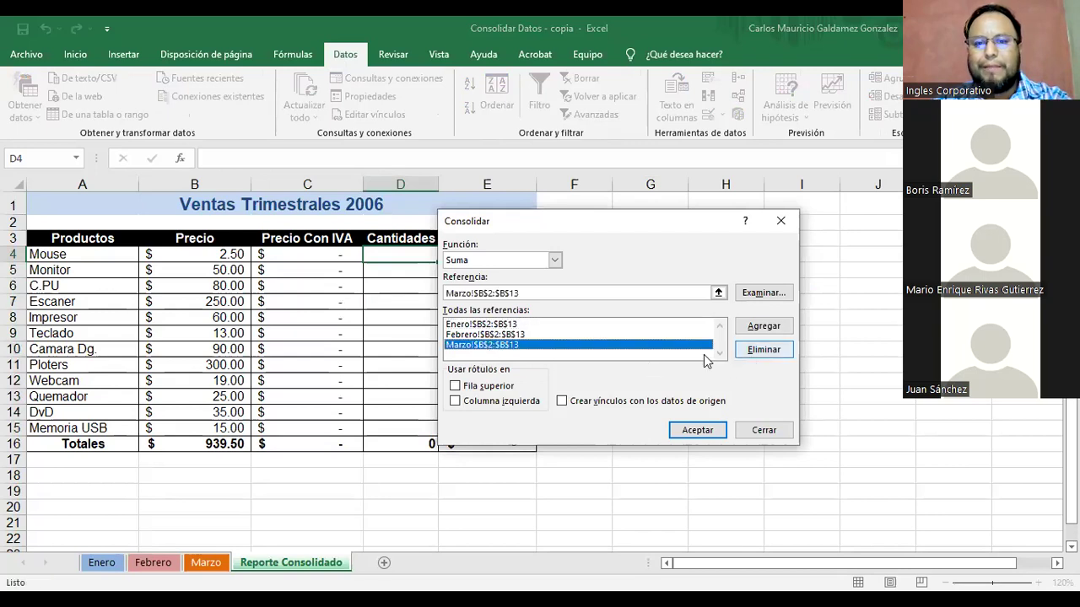
left_click(763, 350)
left_click(506, 334)
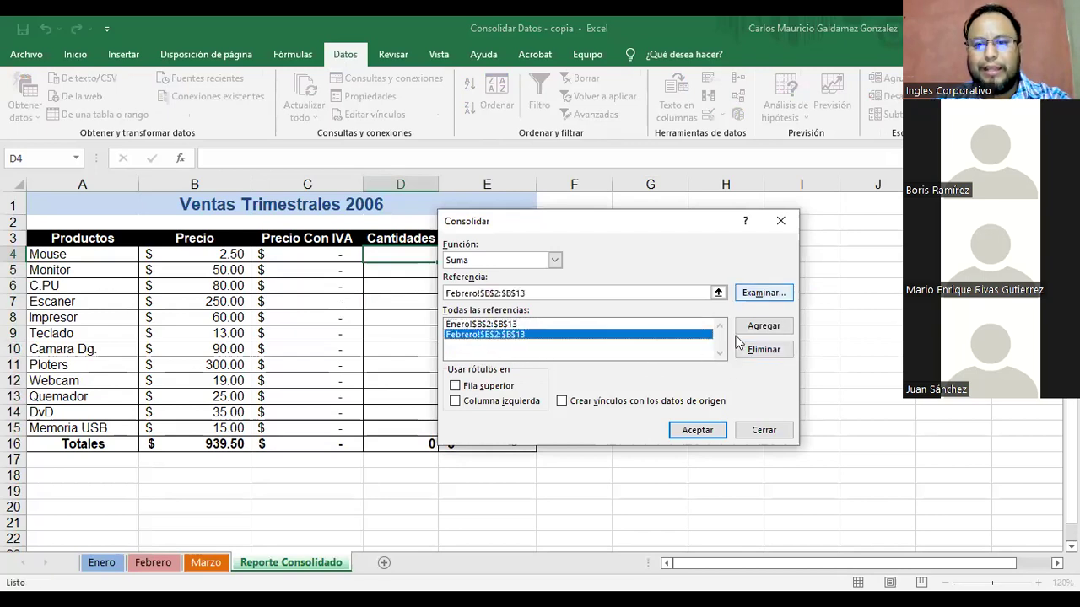
left_click(762, 350)
left_click(547, 327)
left_click(764, 349)
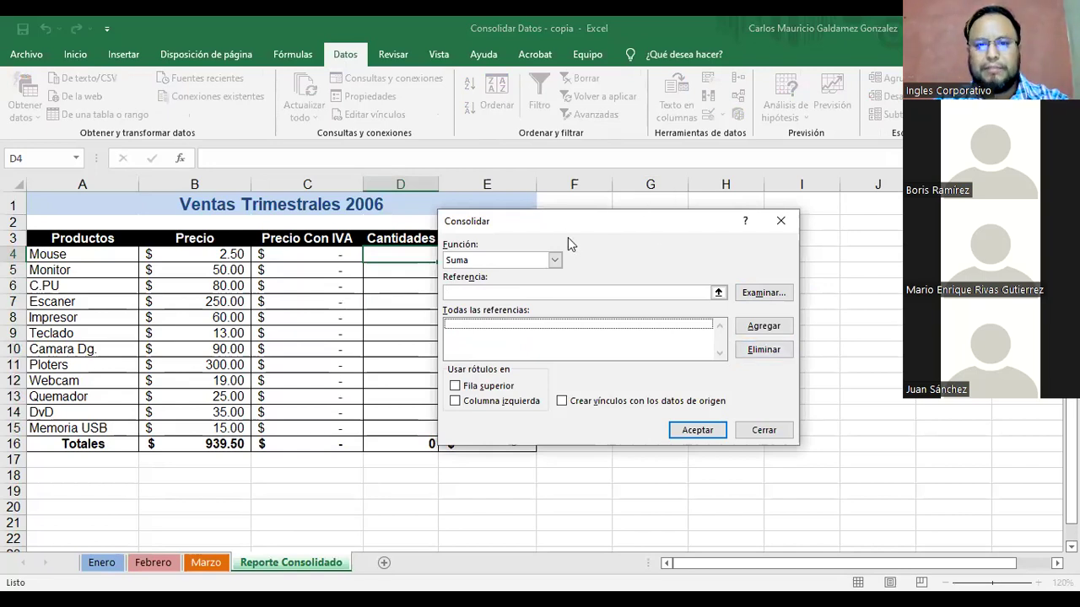
Step: Keep the Suma function and add Enero!$A$1:$B$13 as the first consolidation reference
left_click_drag(567, 228, 637, 238)
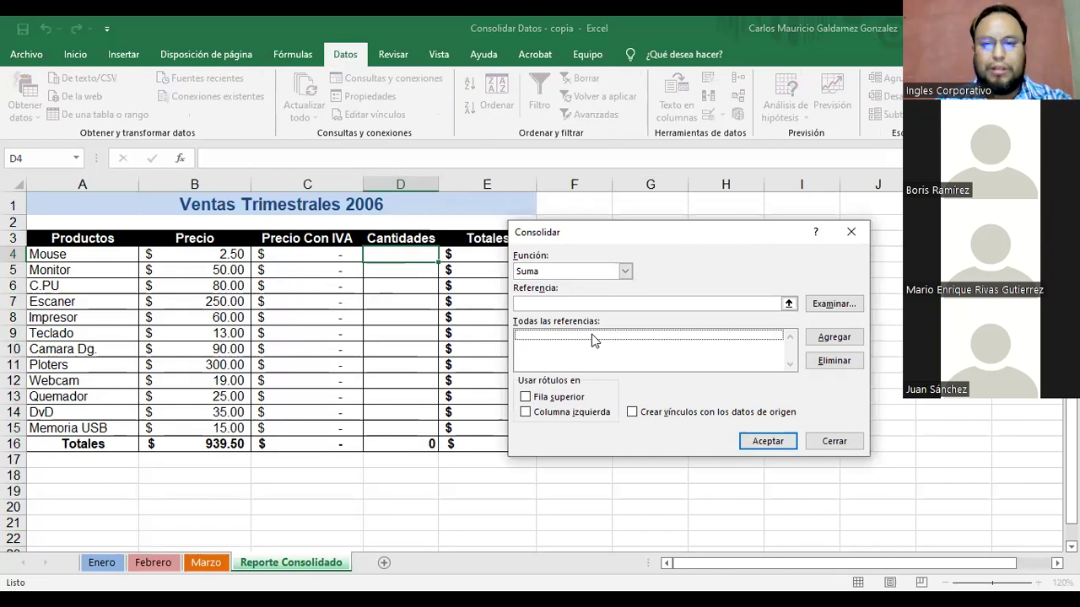
left_click(535, 271)
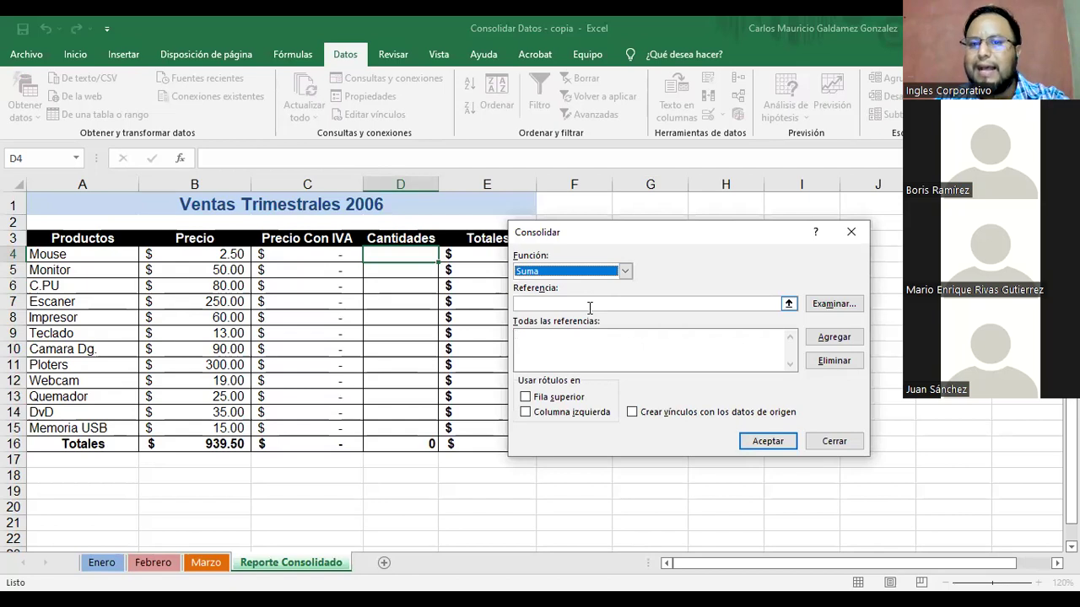
left_click(788, 305)
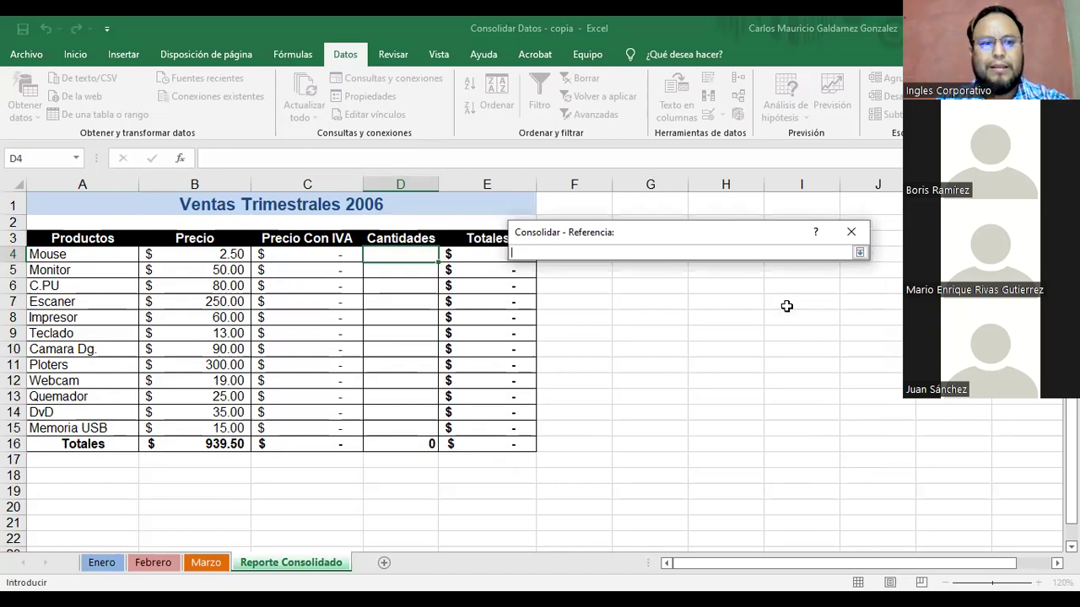
left_click(102, 565)
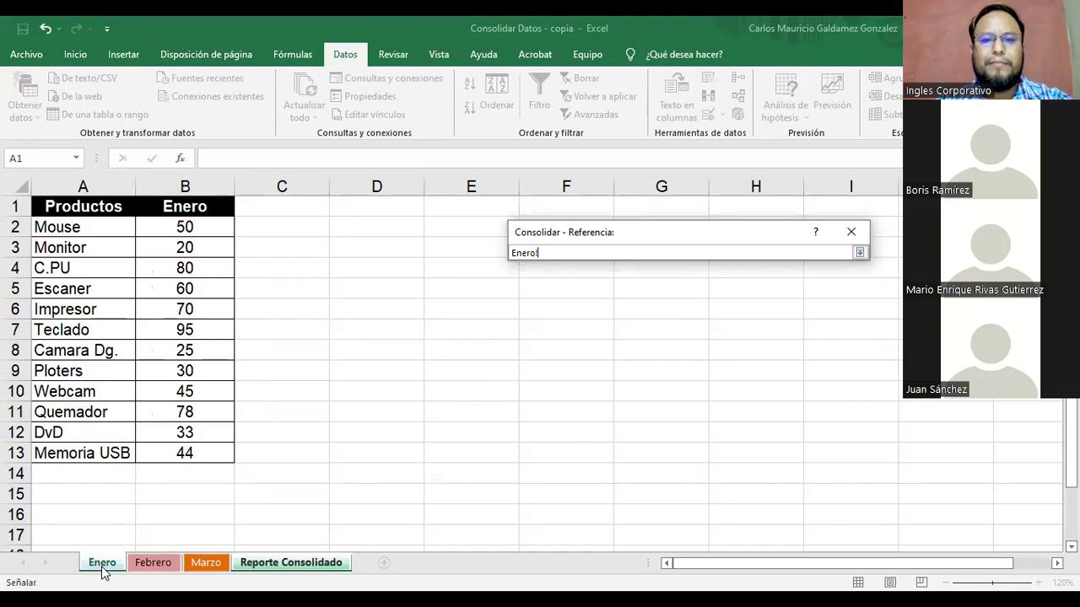
left_click(60, 226)
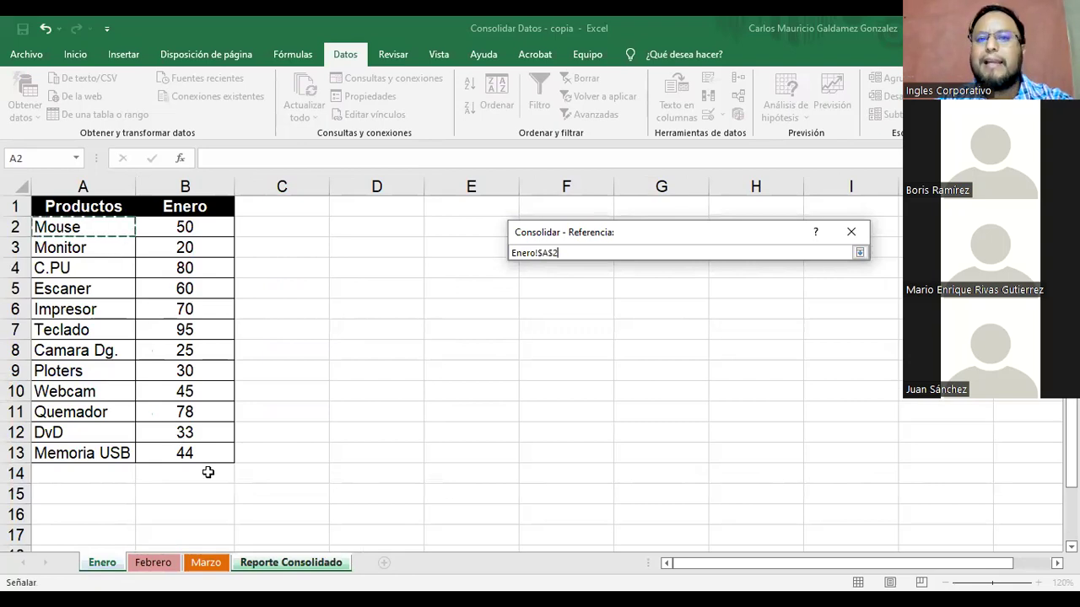
key("ctrl+a")
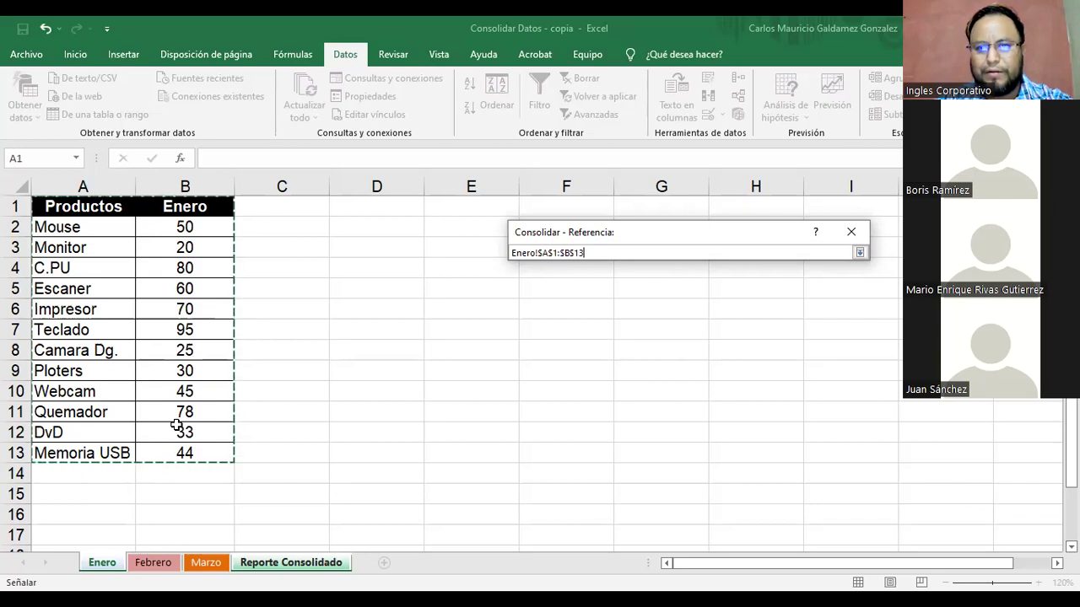
left_click(860, 254)
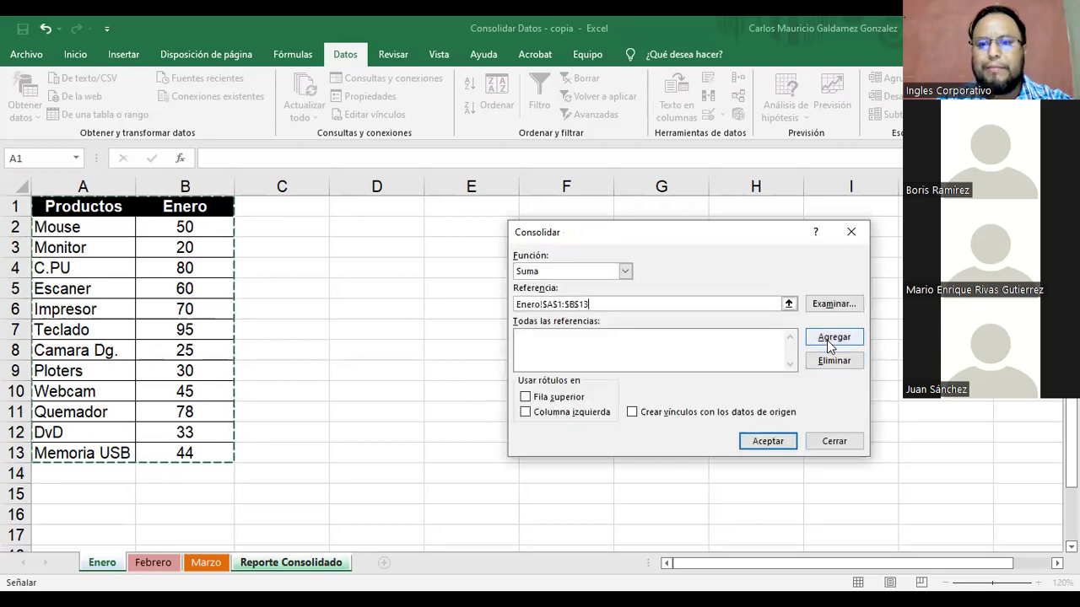
left_click(831, 338)
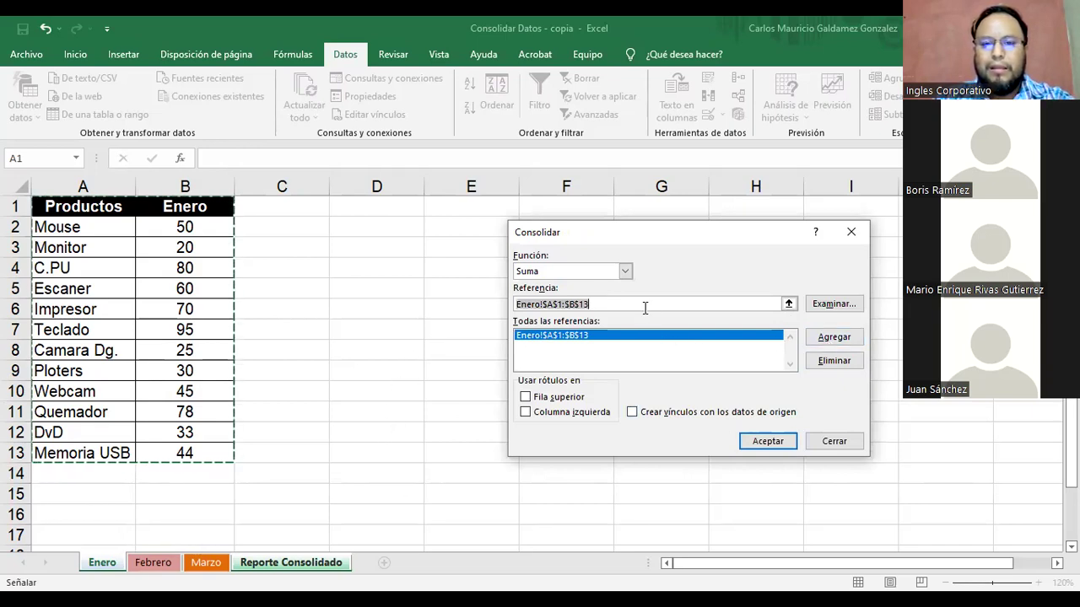
Step: Try to add the product table on the Febrero sheet as the second consolidation reference
left_click(789, 304)
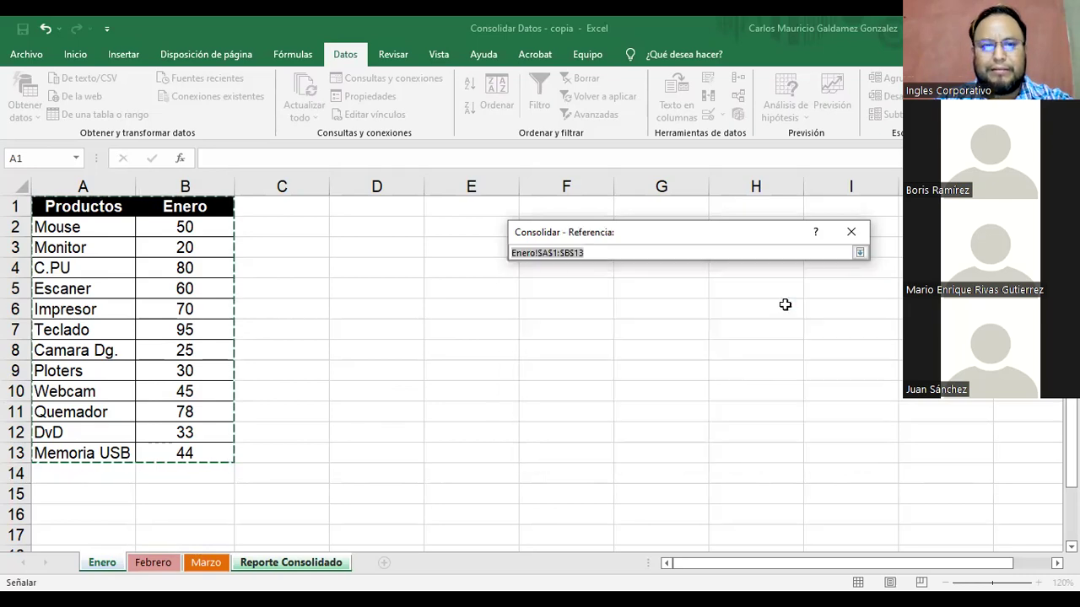
left_click(145, 565)
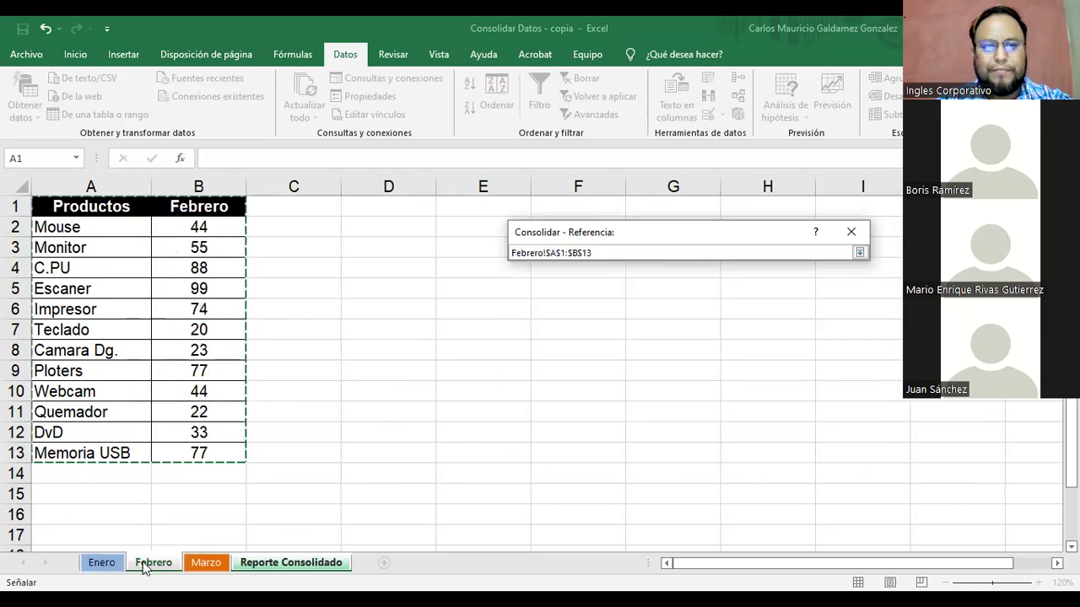
left_click(66, 209)
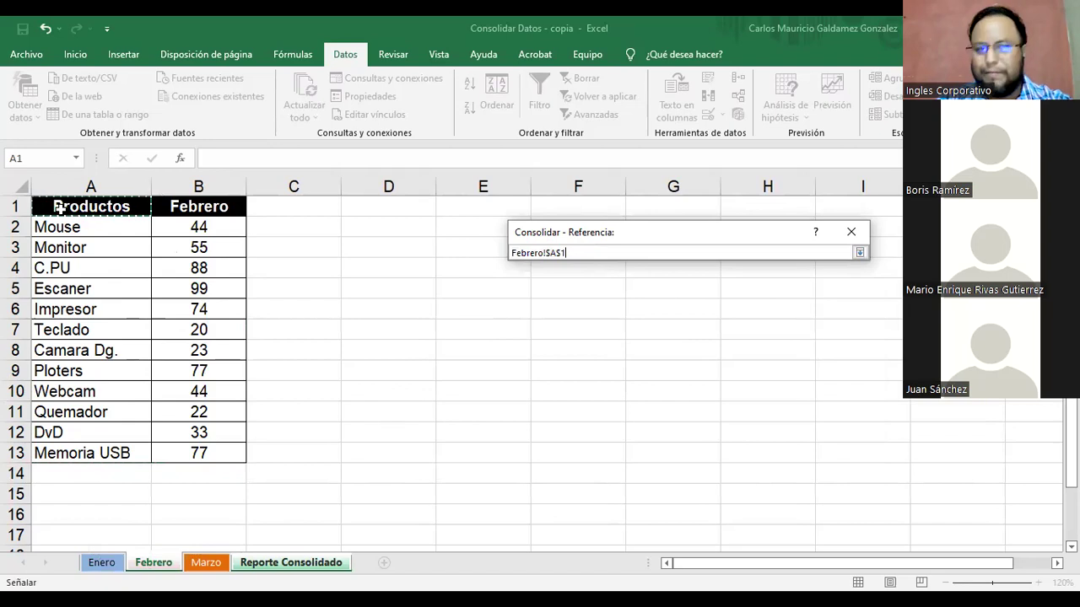
left_click(199, 453)
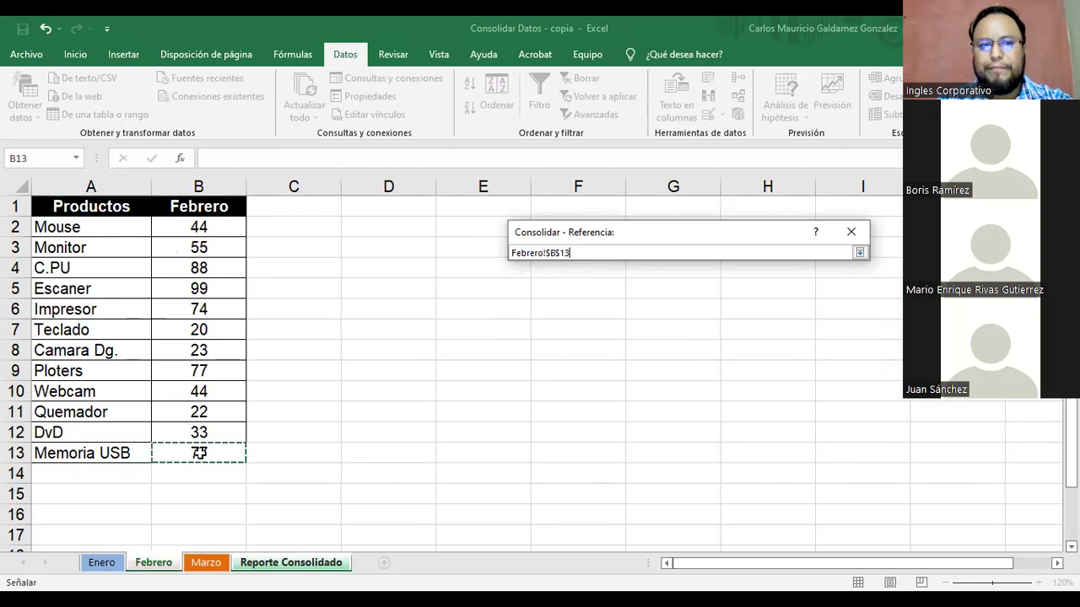
left_click(859, 253)
left_click(827, 340)
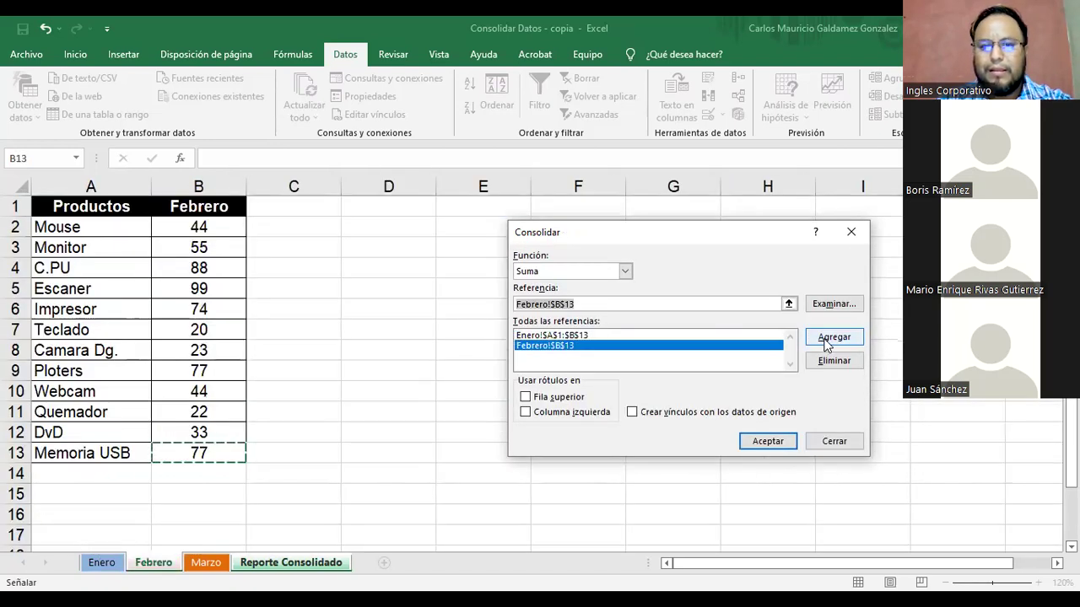
Step: Add Marzo!$A$1:$B$13 from the Marzo sheet to the consolidation references
left_click(790, 304)
left_click(789, 304)
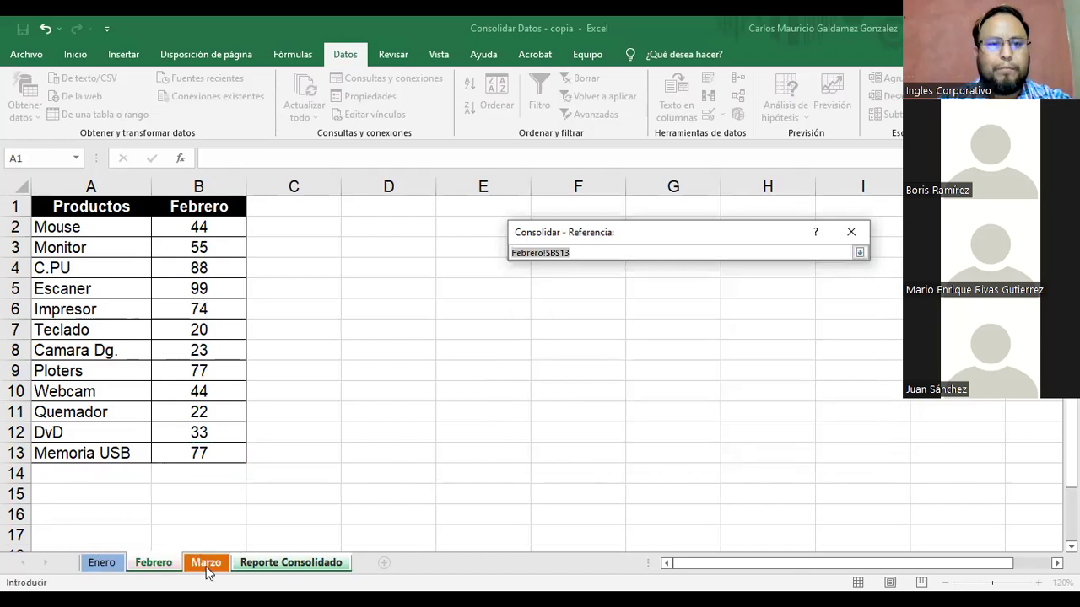
left_click(206, 563)
left_click(48, 209)
left_click(176, 447, "shift")
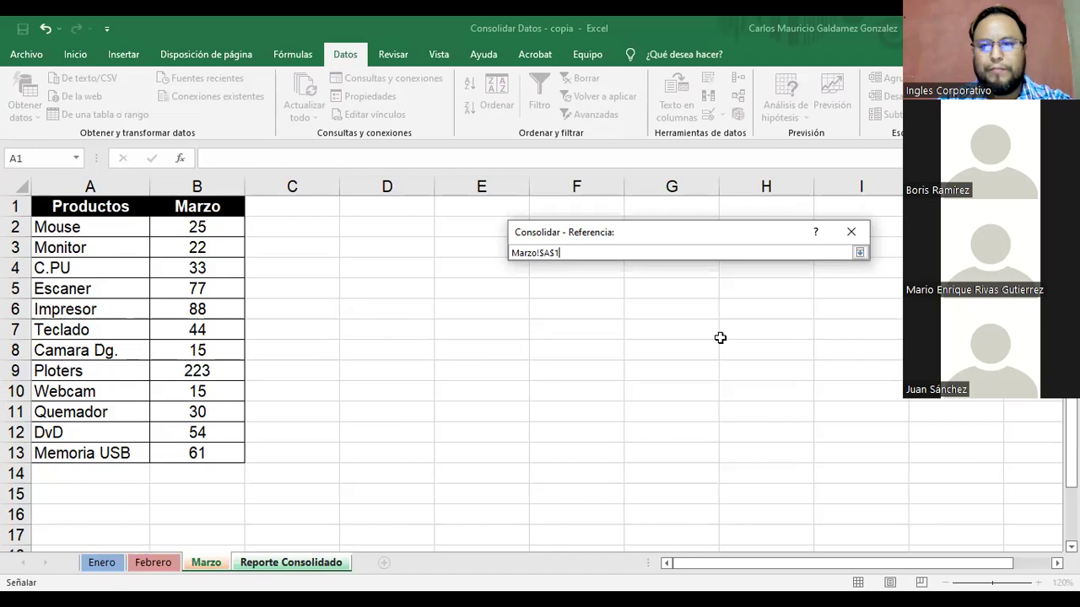
left_click(859, 254)
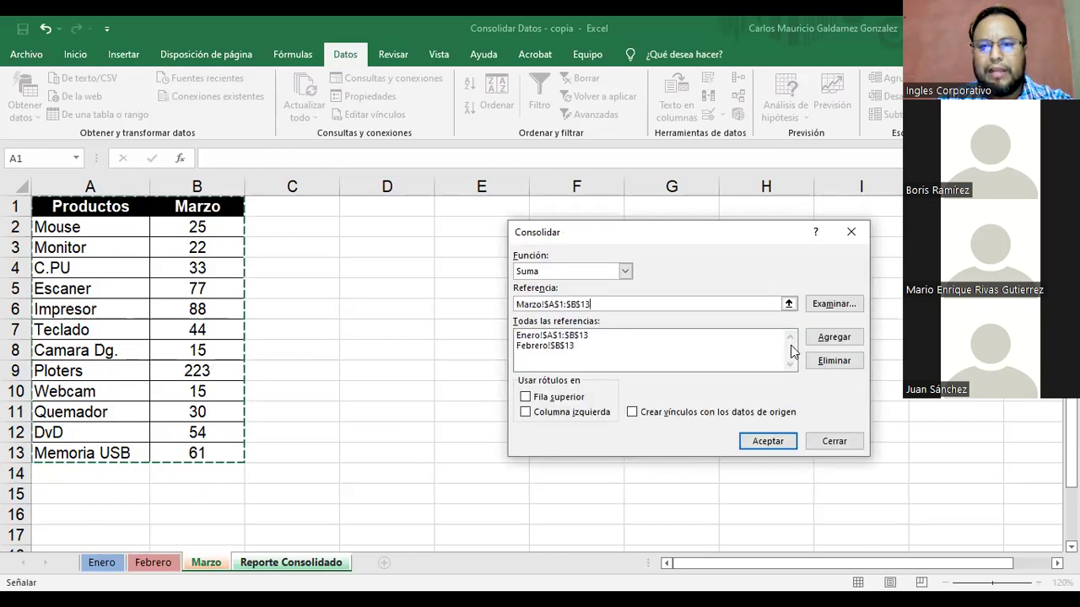
left_click(831, 338)
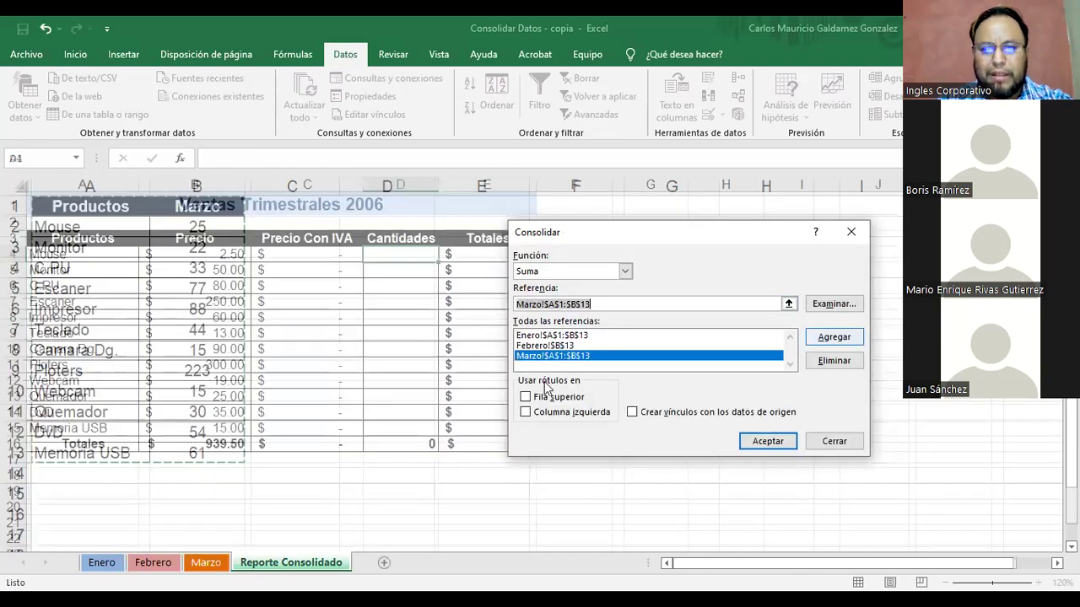
Step: Remove the incorrect Febrero!$B$13 reference from the consolidation list
left_click(545, 346)
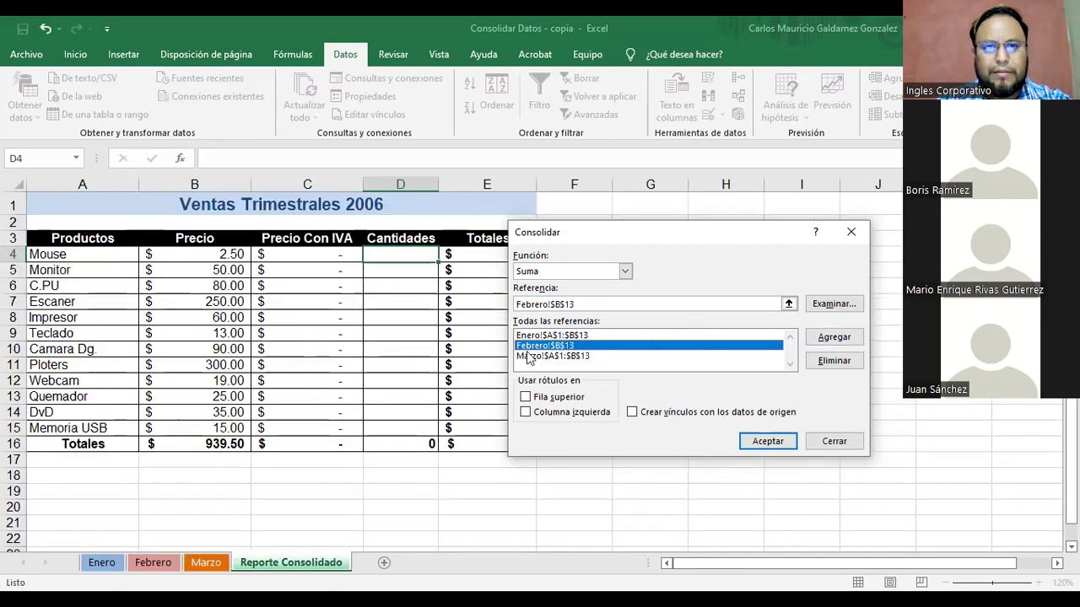
left_click(557, 145)
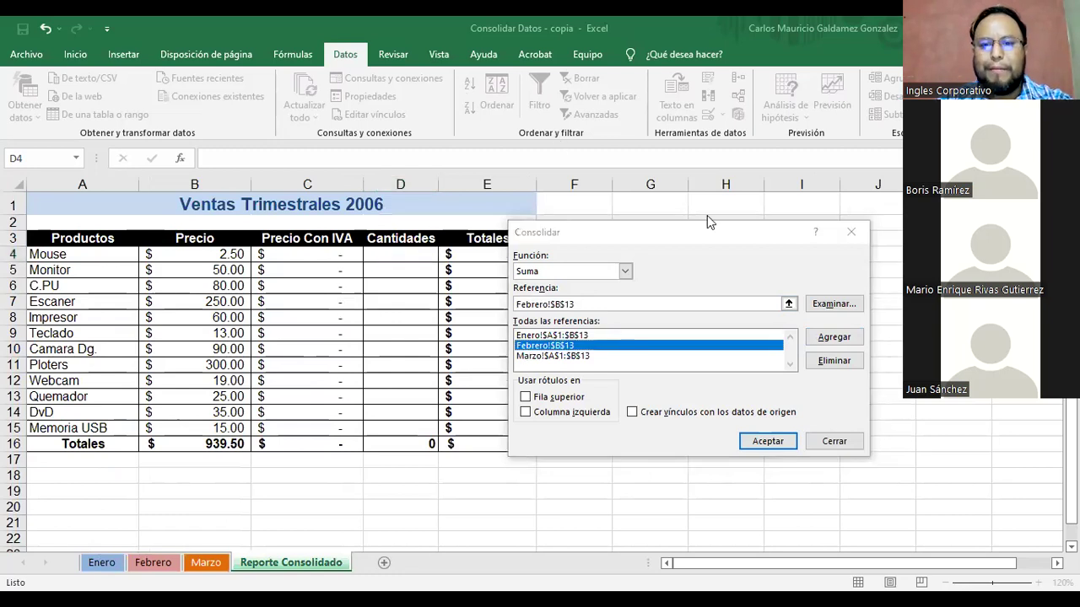
left_click(831, 361)
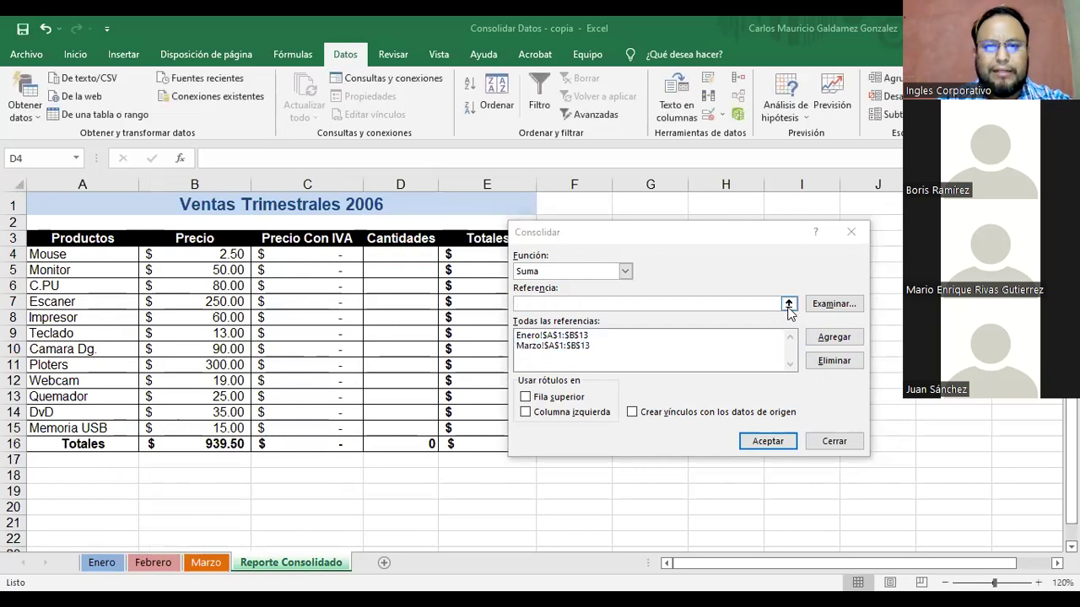
Step: Add Febrero!$A$1:$B$13 from the Febrero sheet to the consolidation references
left_click(772, 305)
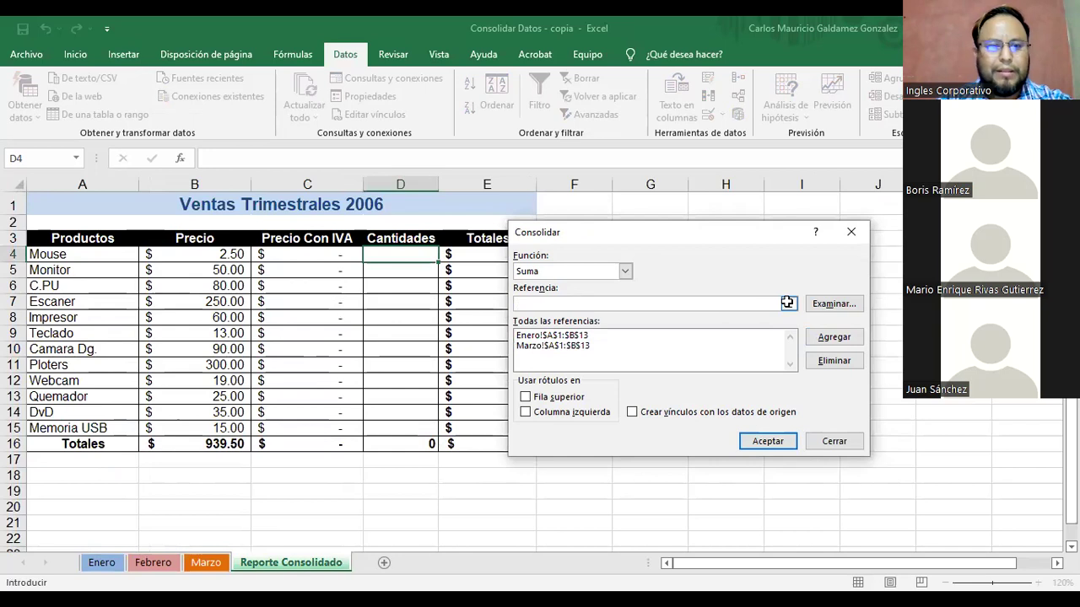
left_click(152, 563)
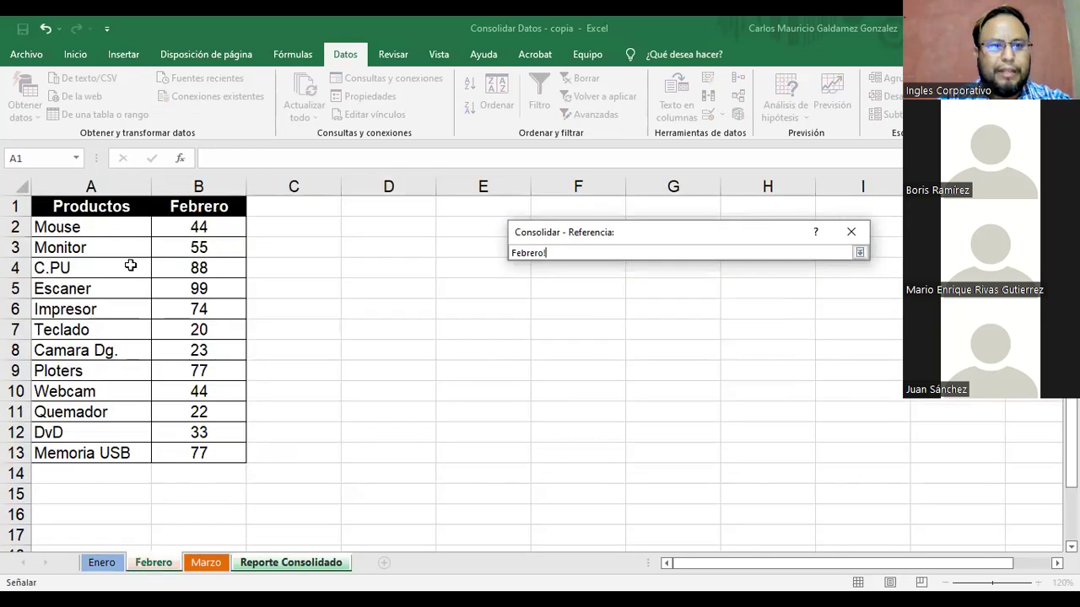
left_click_drag(91, 206, 194, 453)
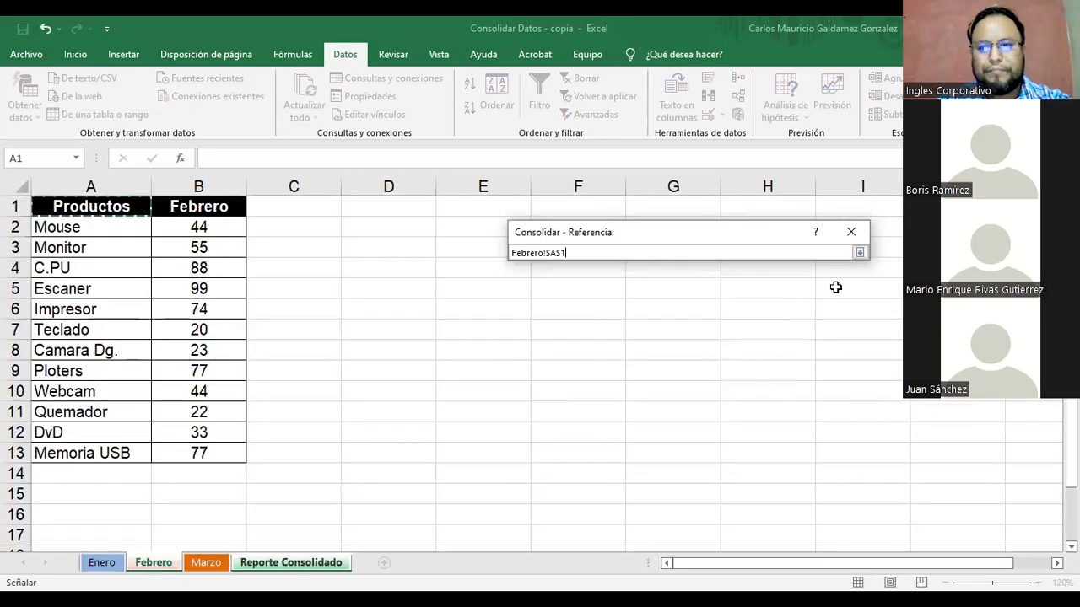
left_click(860, 254)
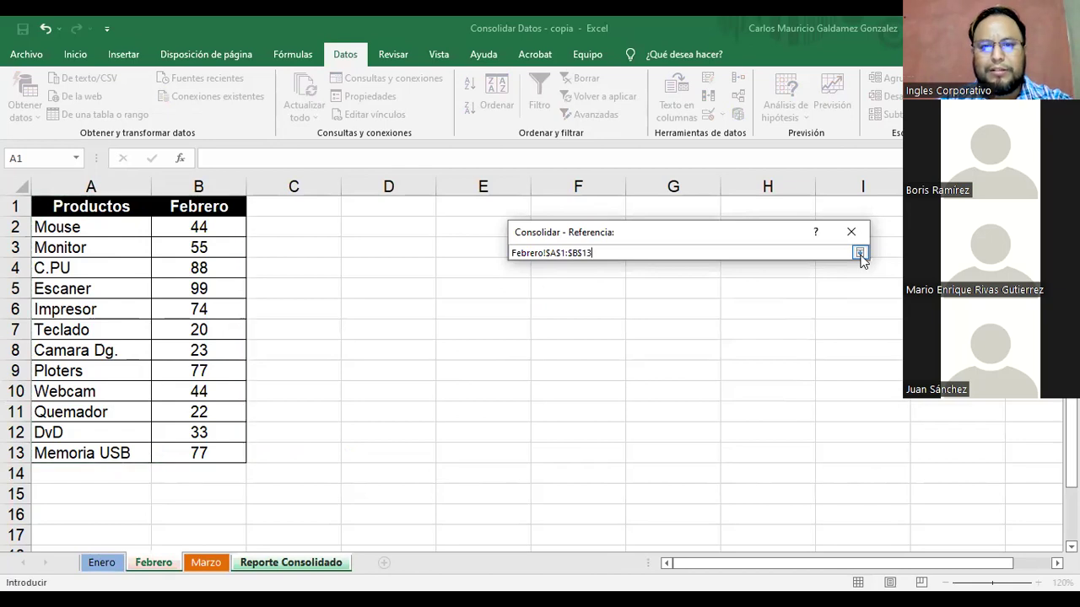
left_click(833, 337)
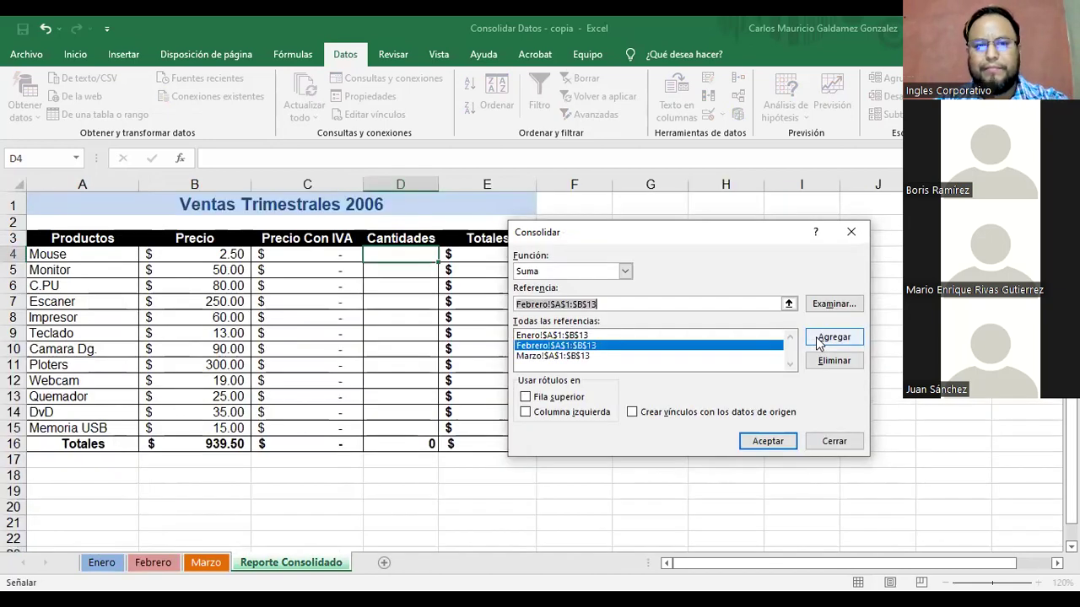
Step: Review the Enero, Febrero and Marzo ranges in the list of consolidation references
left_click(660, 371)
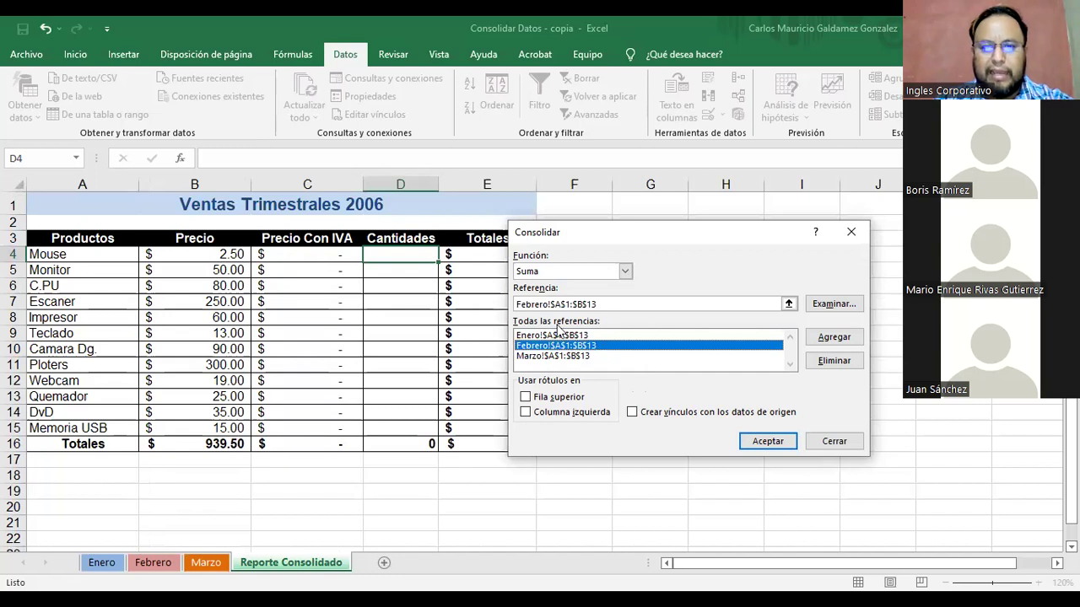
left_click(566, 335)
left_click(570, 346)
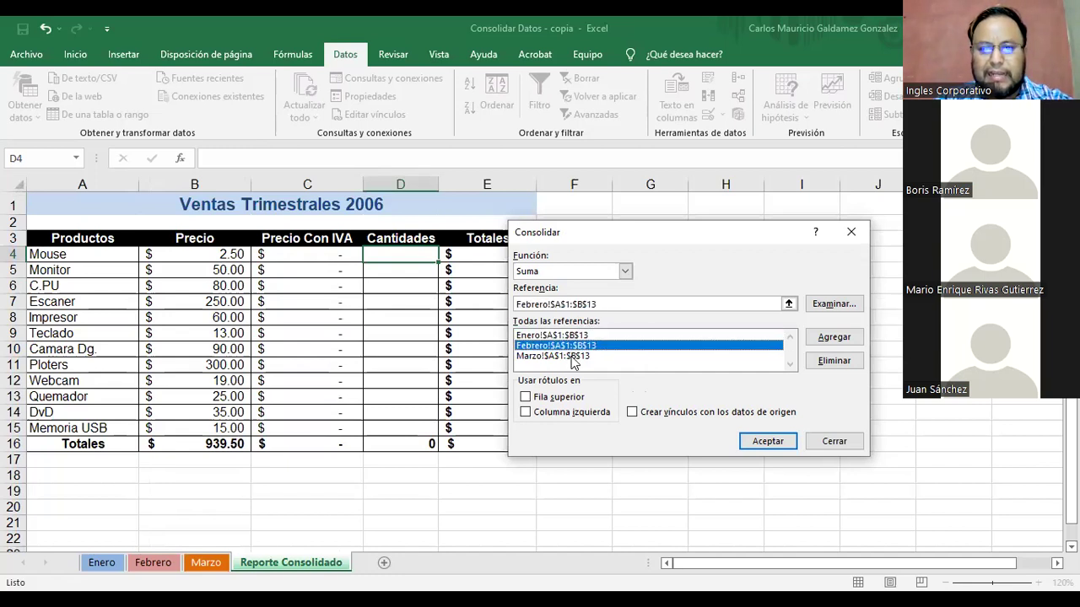
left_click(609, 356)
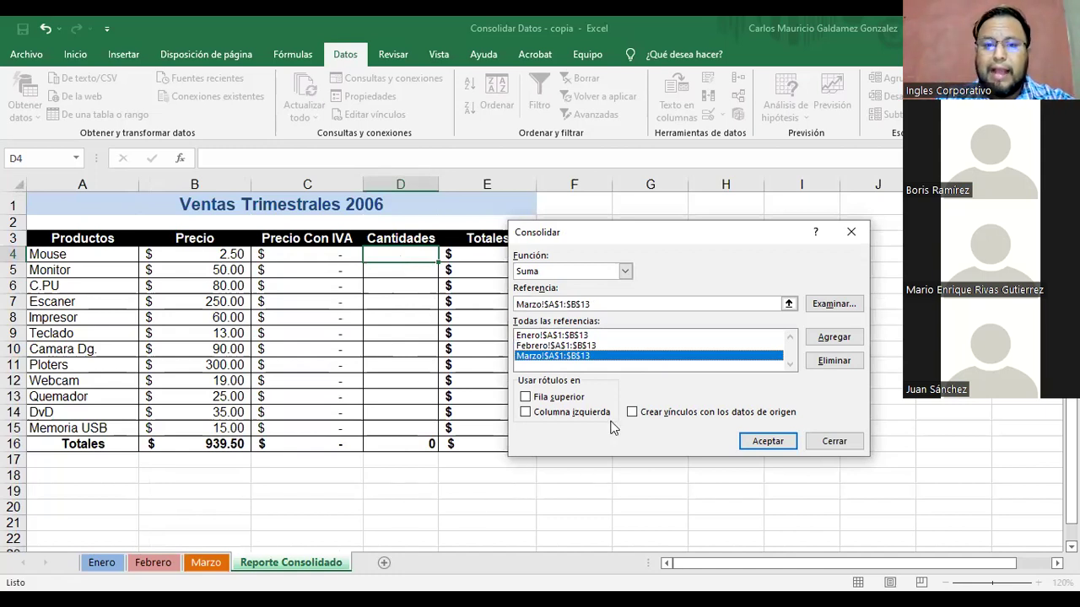
left_click(525, 397)
left_click(524, 413)
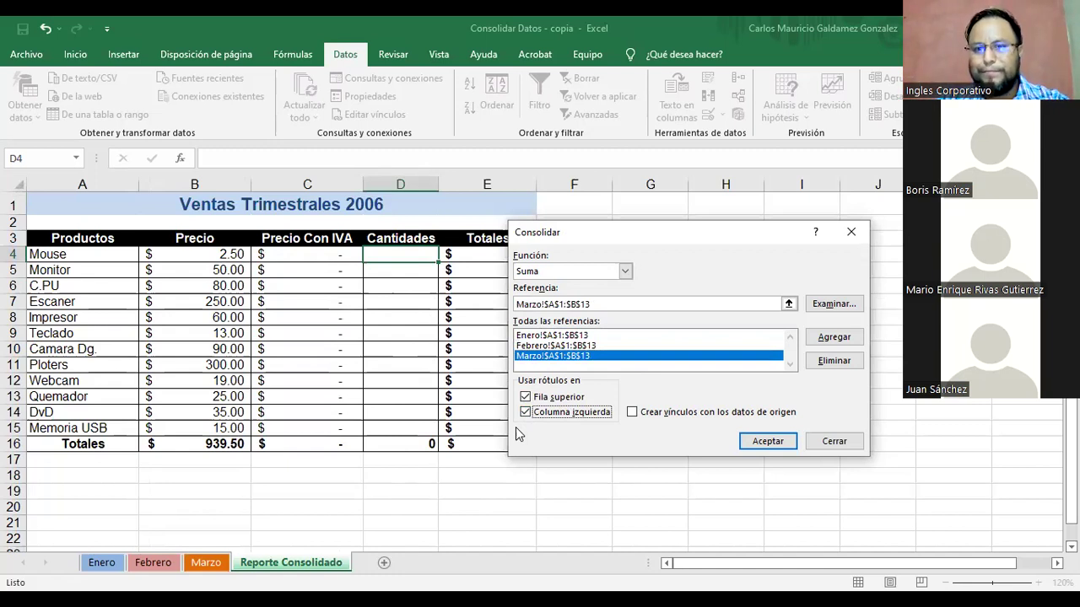
left_click(526, 411)
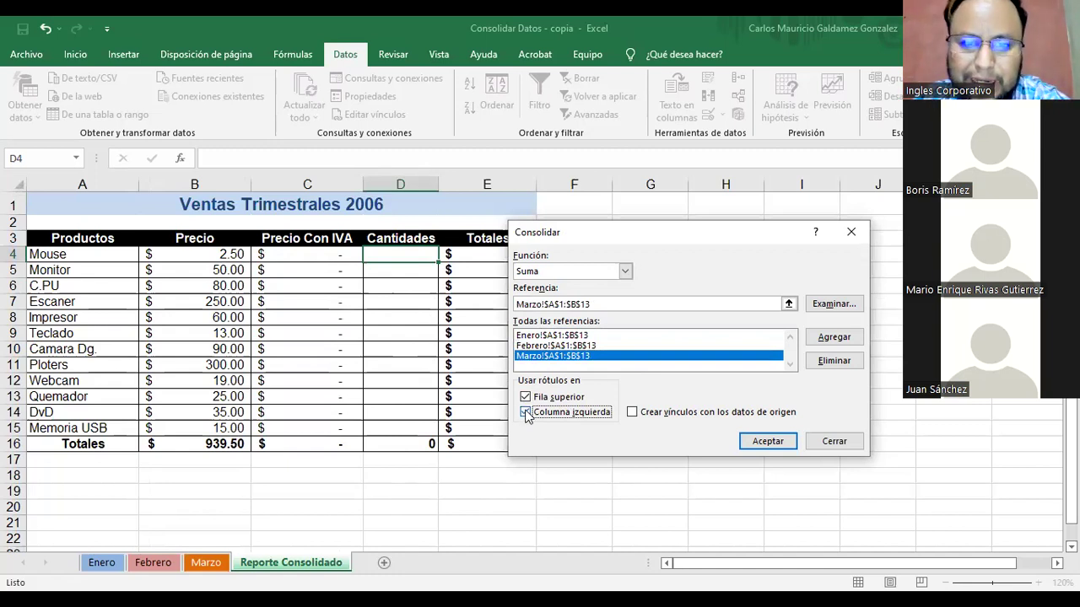
left_click(526, 398)
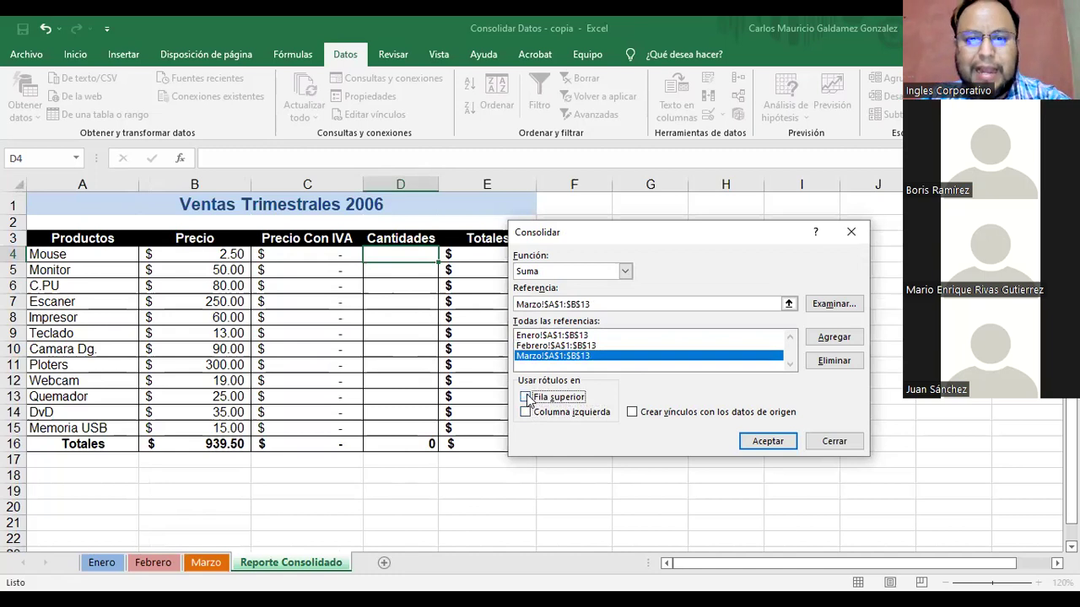
Step: Try to consolidate the three references into cell D4 with Suma and no label options
left_click(773, 443)
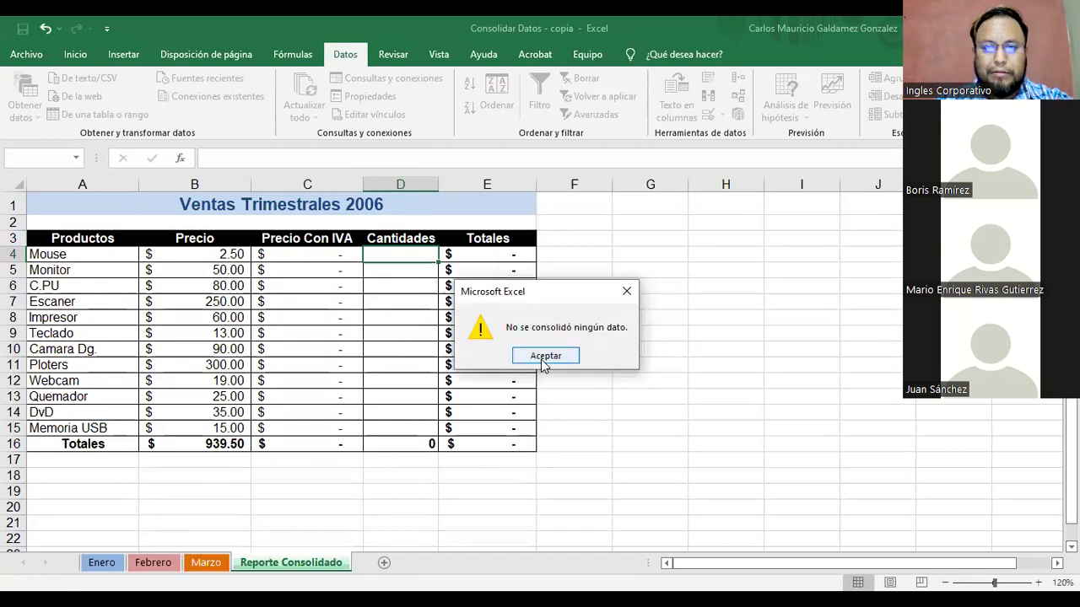
left_click(545, 356)
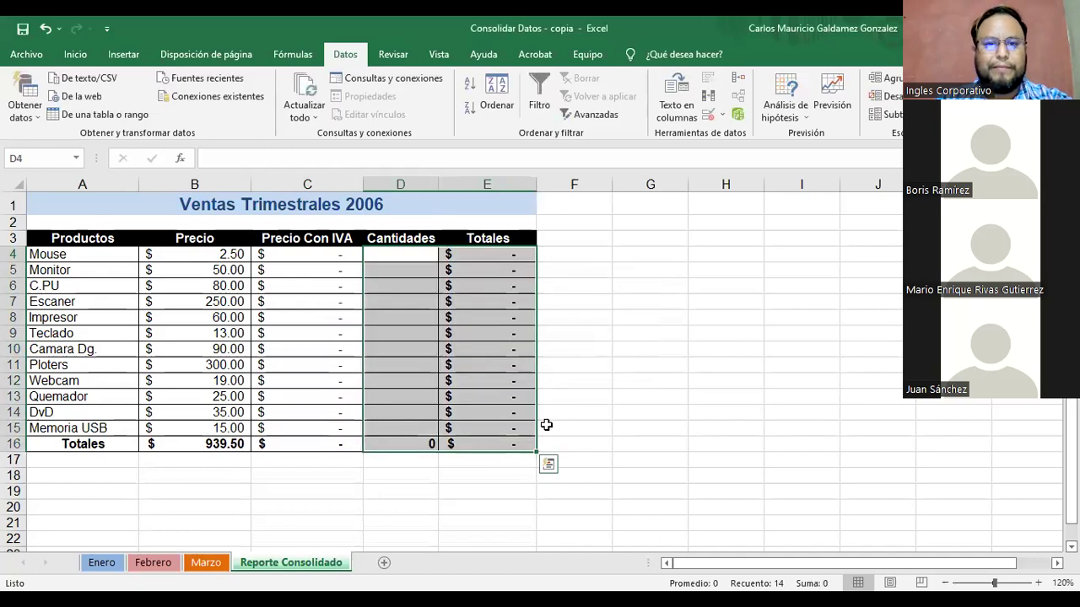
Step: Reopen the consolidation settings for cell D4, check the Enero and Febrero references, and close them without consolidating
left_click(425, 444)
left_click(412, 254)
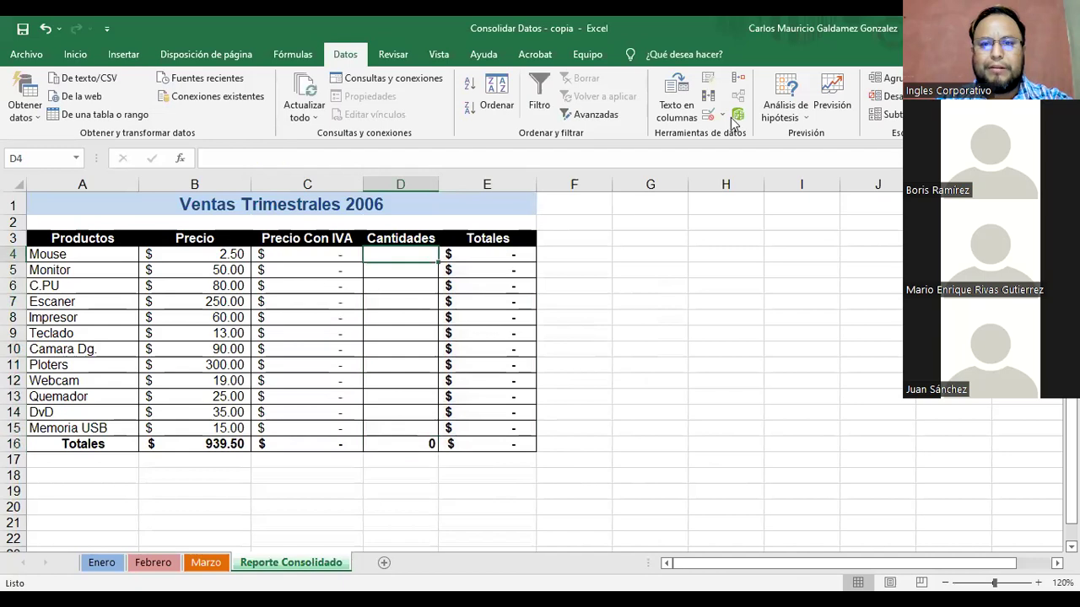
left_click(746, 80)
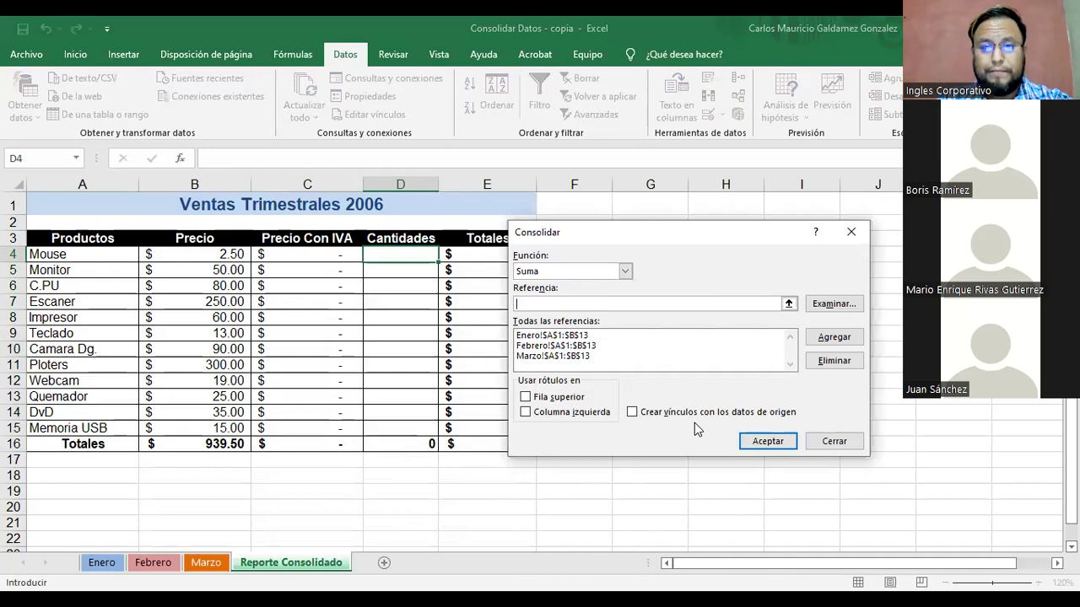
left_click(536, 346)
left_click(538, 336)
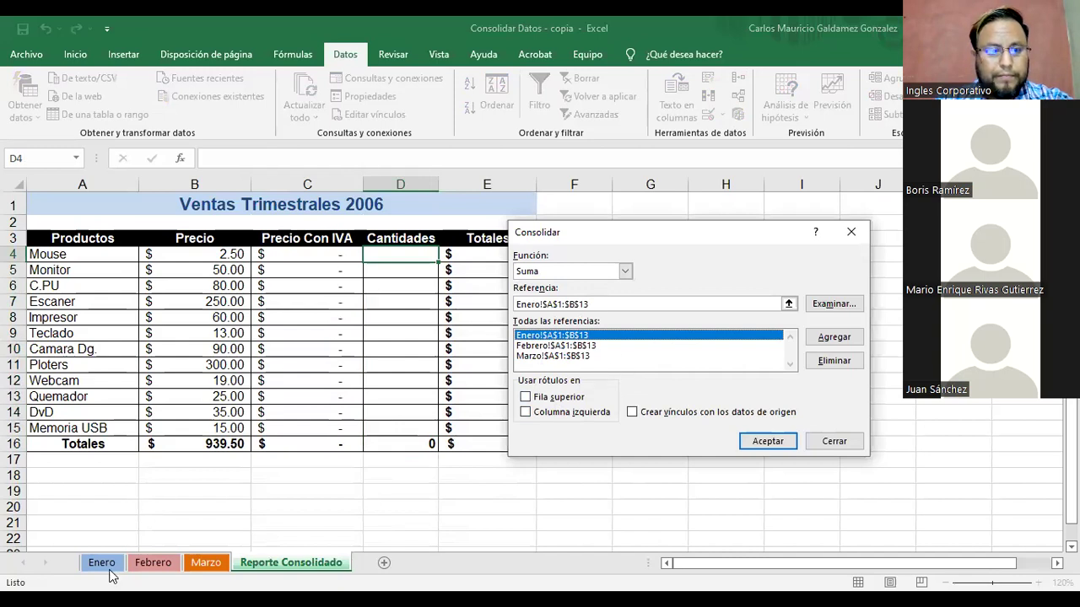
left_click(833, 442)
Step: Compare the Cantidades cells of Reporte Consolidado with the product rows A2:A13 on the Enero sheet
left_click_drag(396, 262, 400, 428)
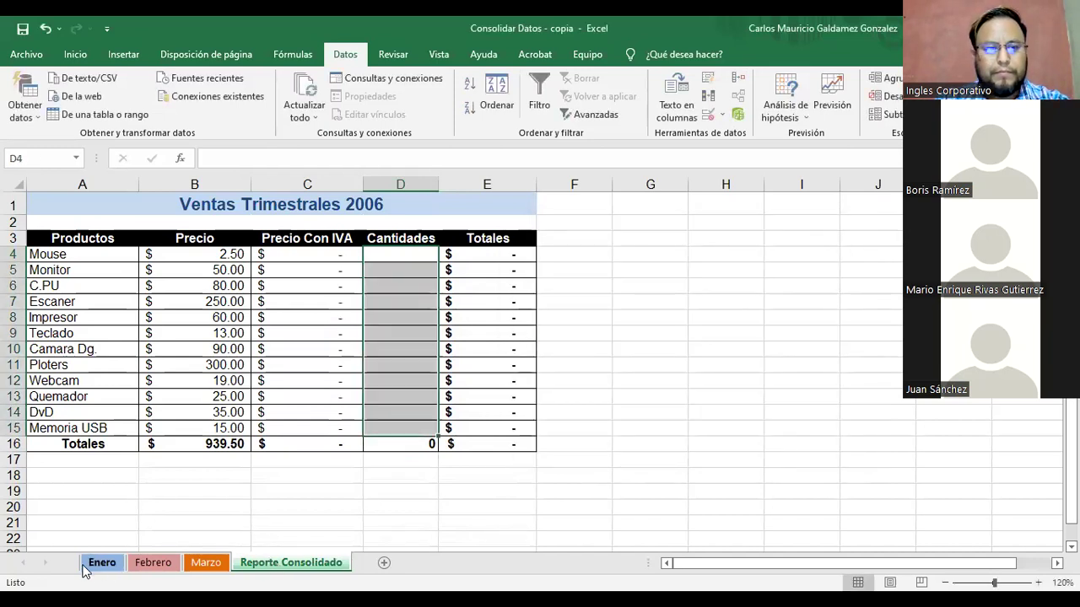
left_click(87, 566)
left_click_drag(87, 228, 95, 448)
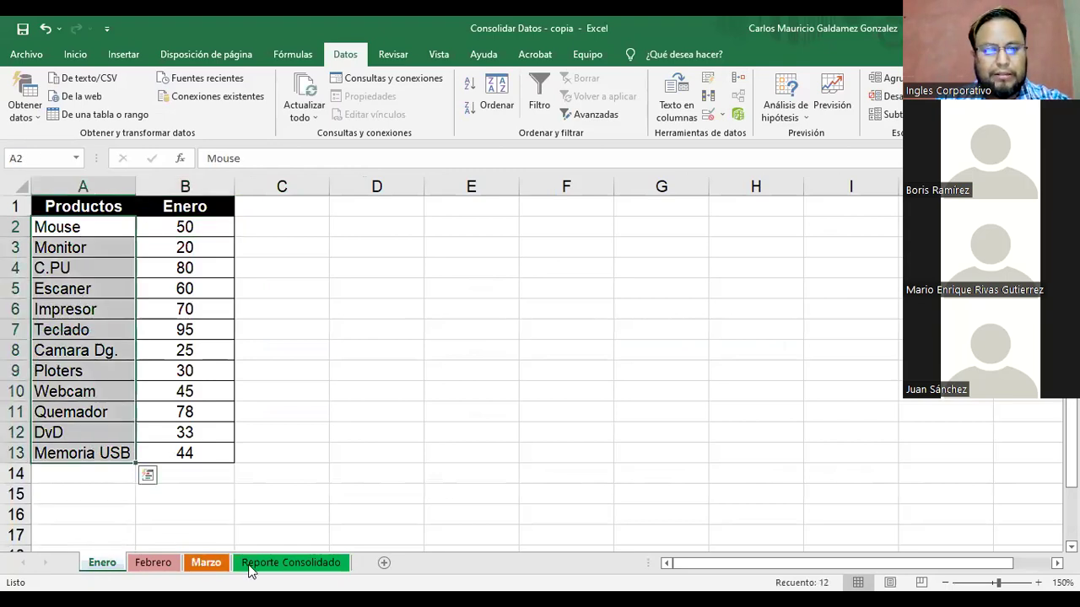
left_click(253, 565)
left_click(385, 254)
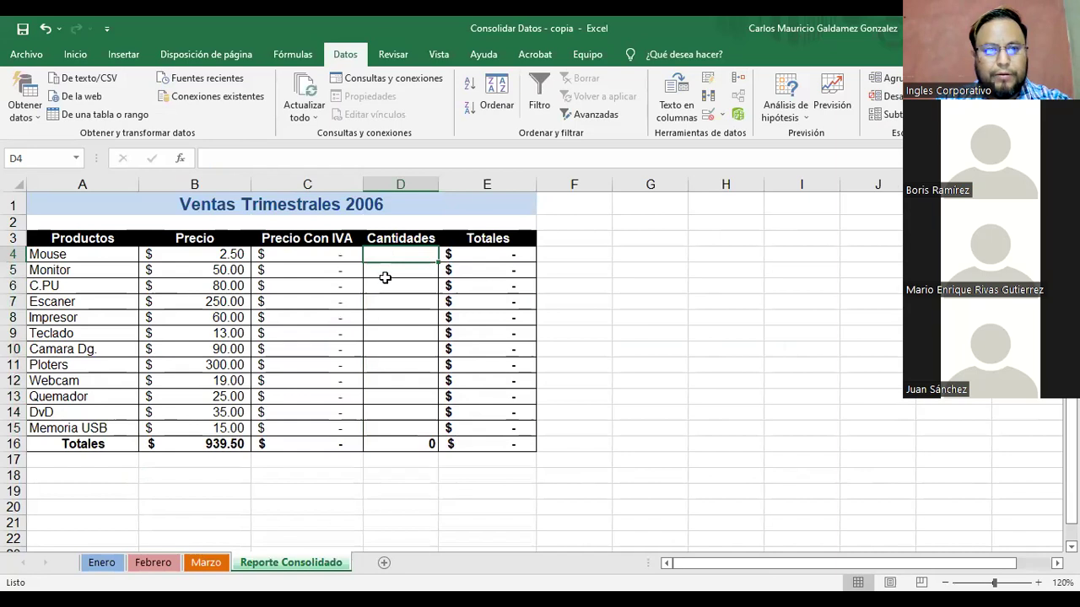
left_click(384, 275)
key("Down")
key("Down")
key("Down")
key("Down")
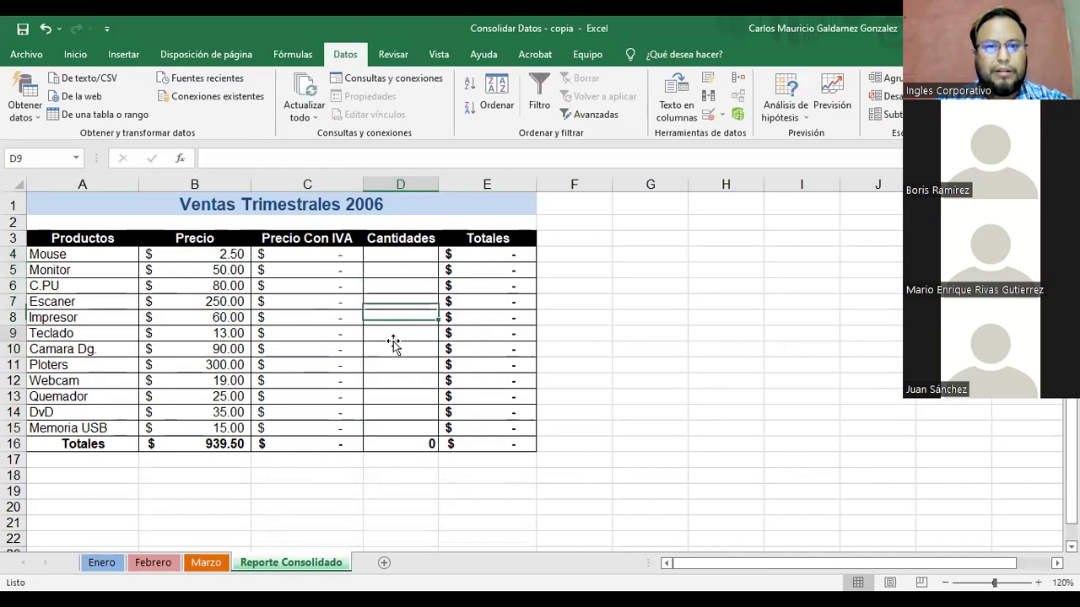
key("Down")
key("Down")
key("Down")
key("Down")
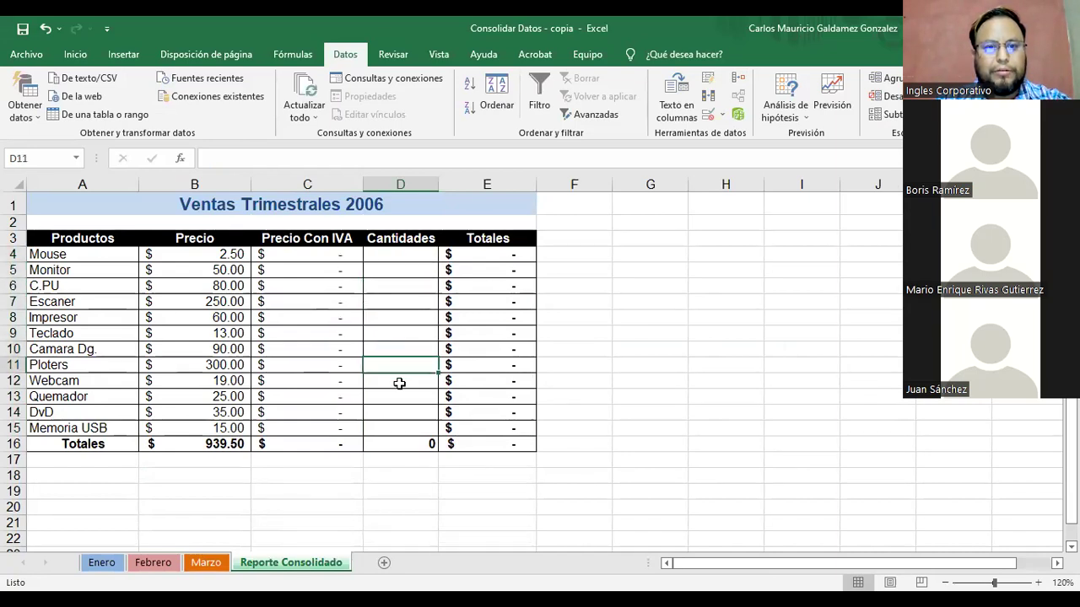
Step: Try to consolidate the three references into the range D4:D15 of the Cantidades column
left_click_drag(377, 254, 400, 429)
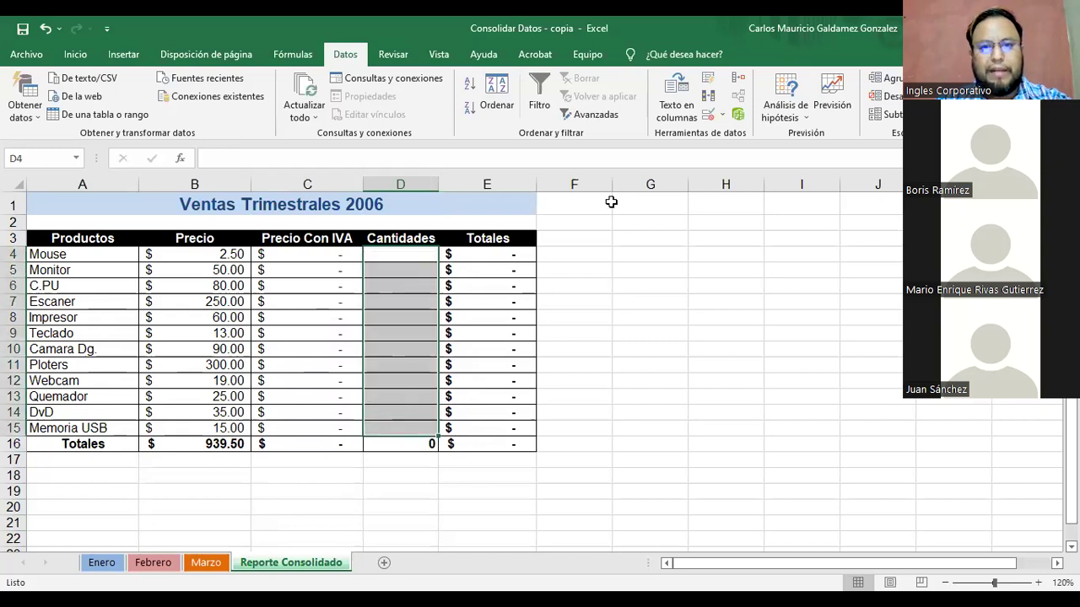
left_click(738, 79)
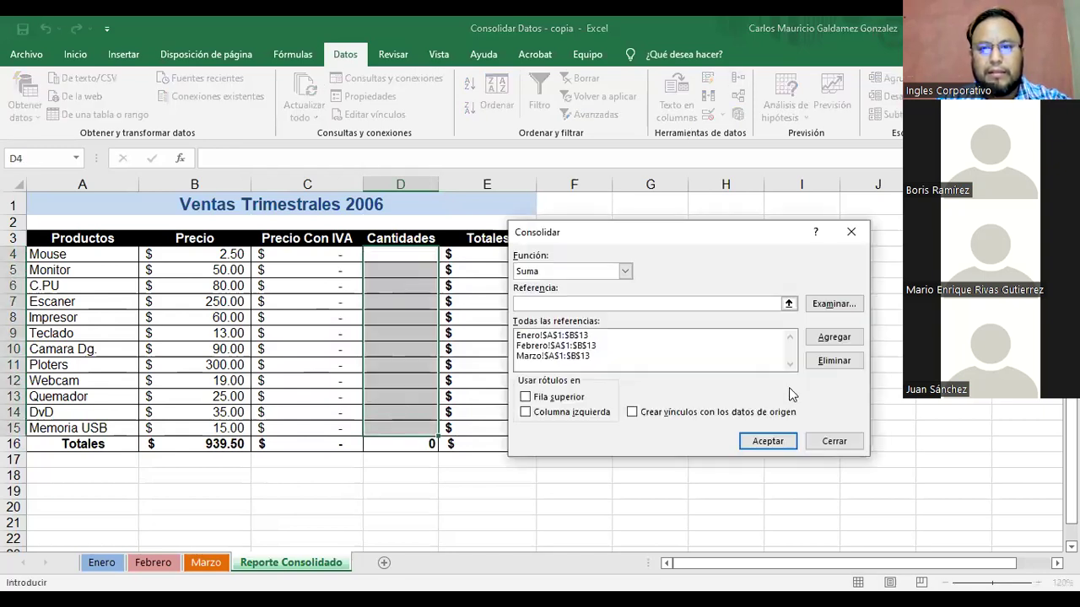
left_click(766, 444)
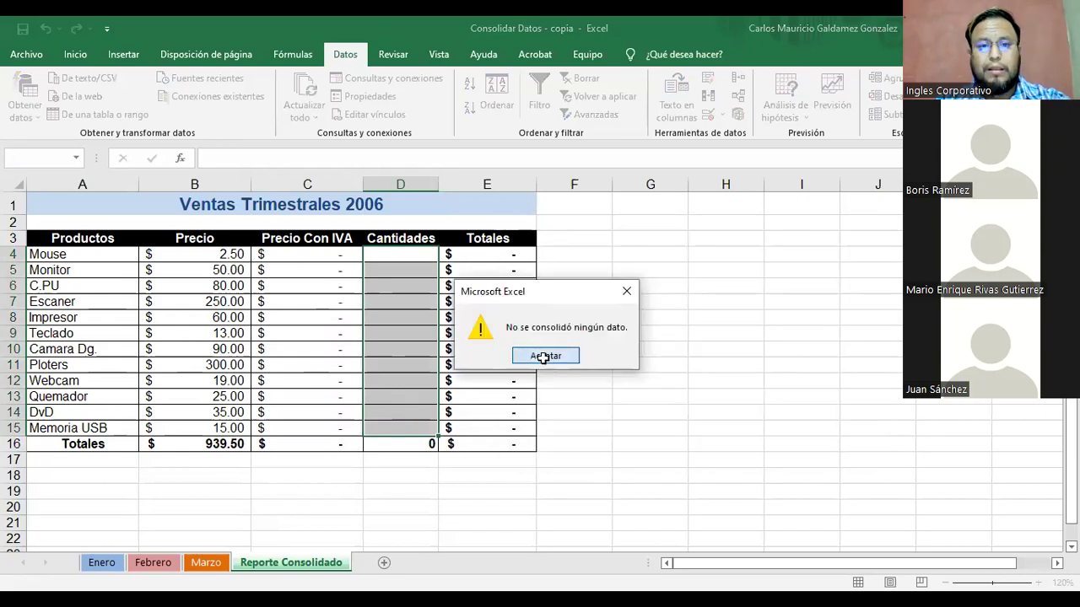
left_click(544, 356)
Step: Reopen Consolidar for cell D4 and replace the Enero reference with Enero!$A$2:$B$13, leaving out the header row
left_click_drag(406, 253, 475, 377)
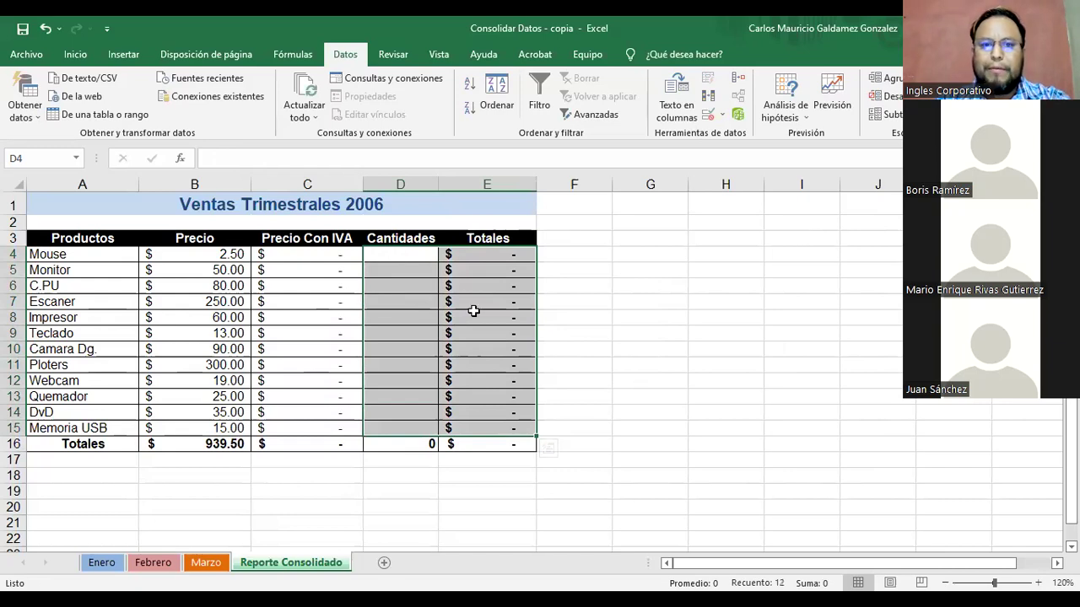
left_click(395, 253)
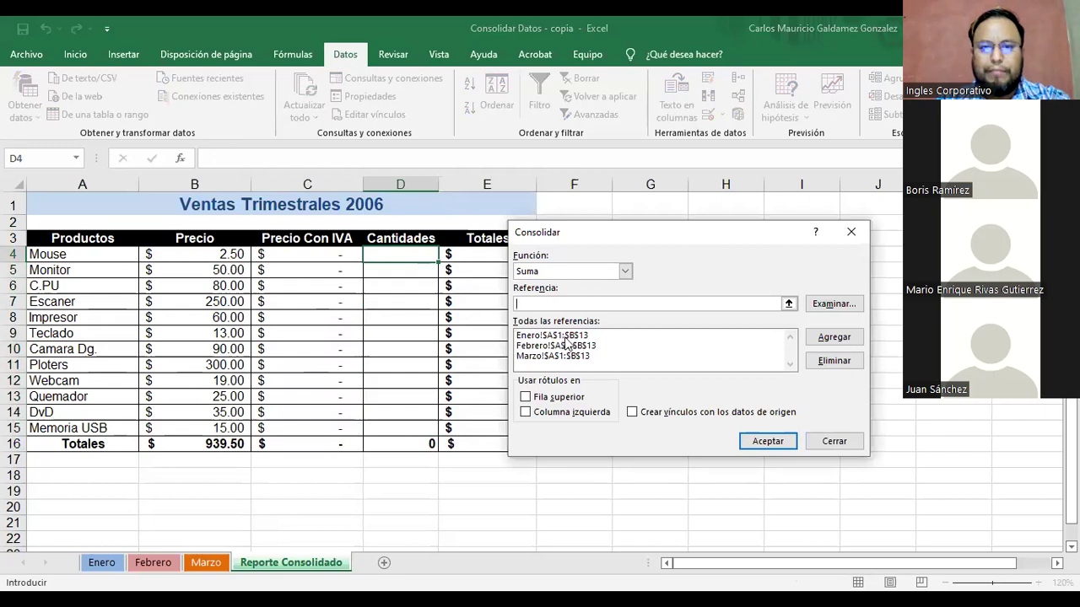
left_click(564, 336)
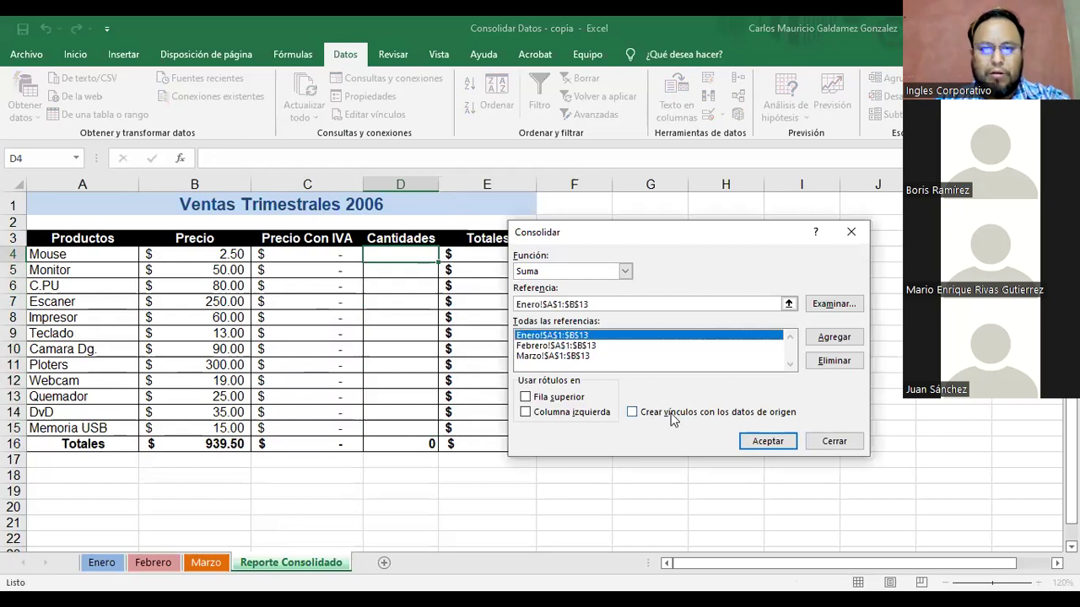
left_click(561, 304)
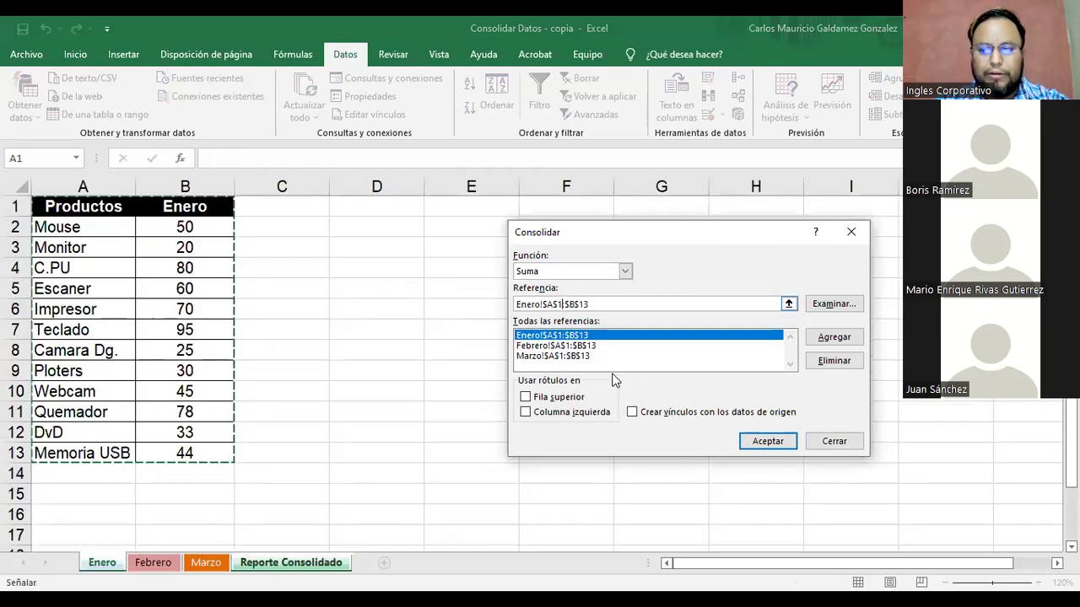
key("BackSpace")
type("2")
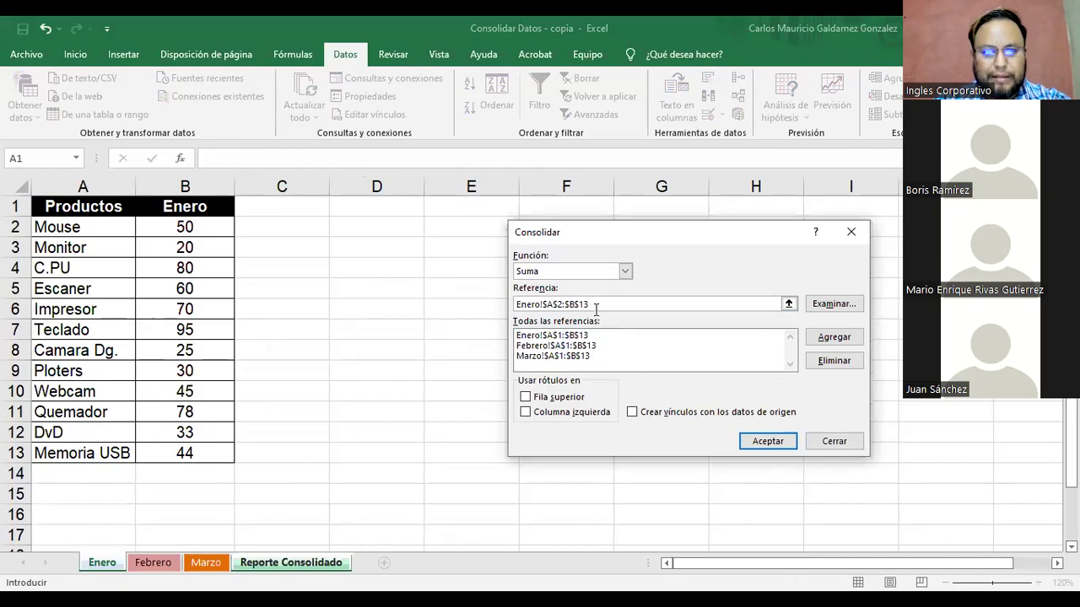
left_click(829, 339)
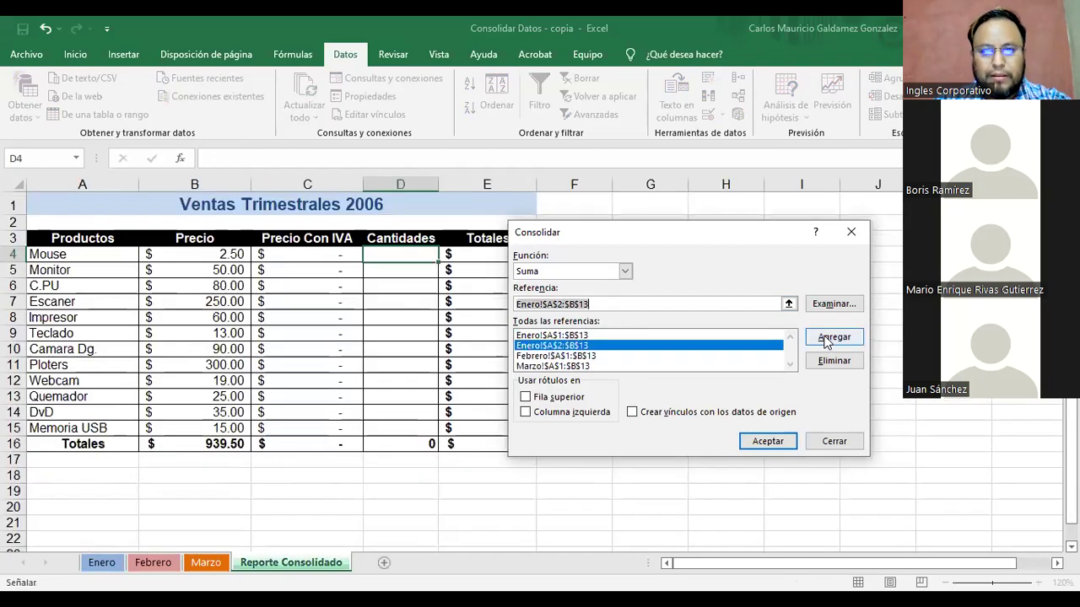
left_click(548, 336)
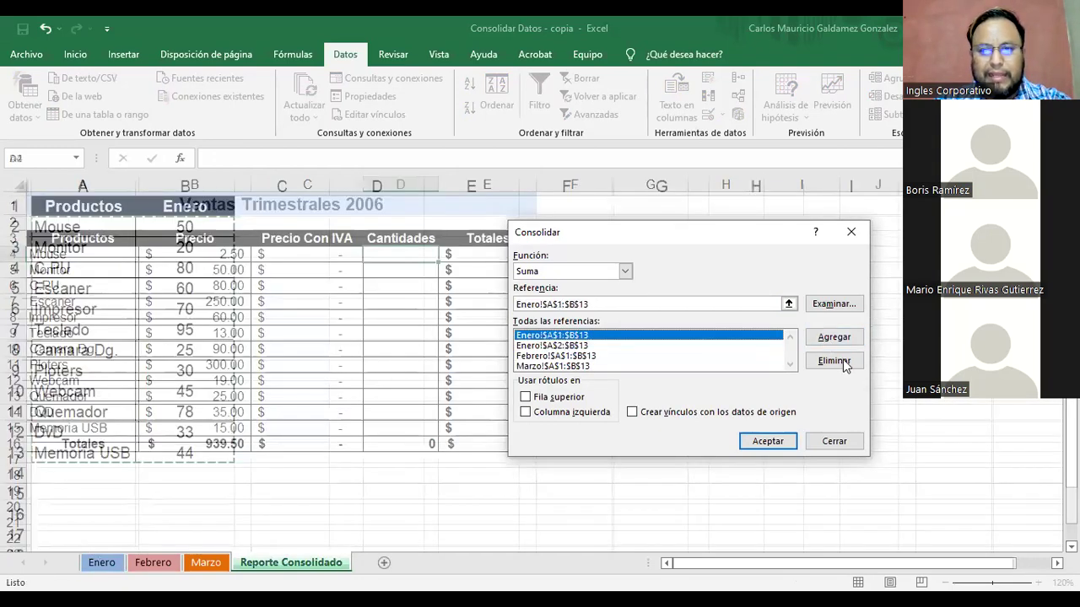
Step: Replace the Febrero consolidation reference with Febrero!$A$2:$B$13, removing the range that includes the header row
left_click(565, 348)
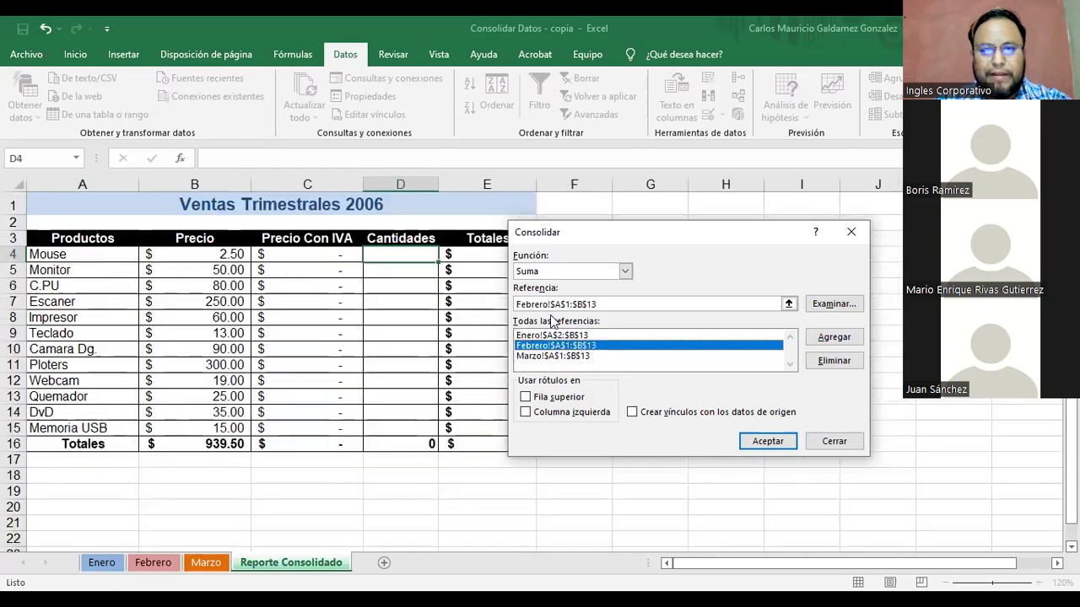
left_click(569, 304)
key("Delete")
type("2")
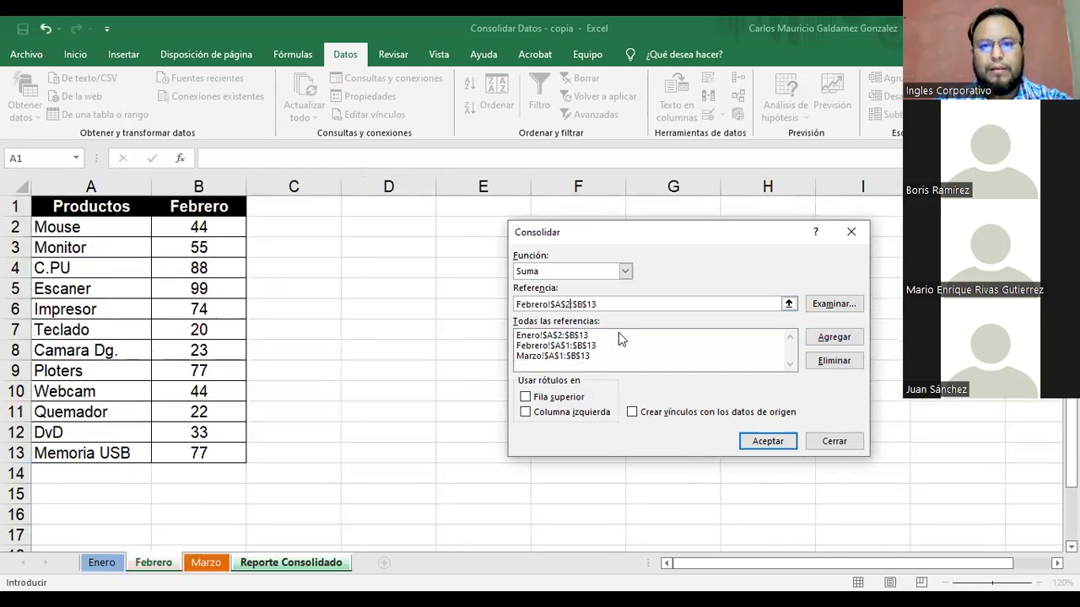
left_click(815, 336)
left_click(533, 346)
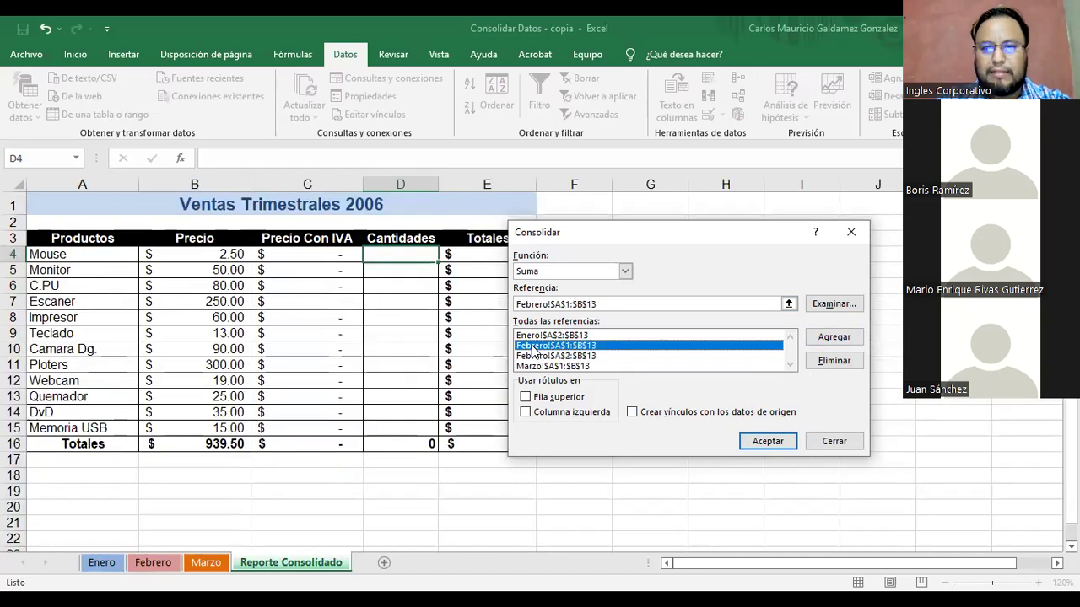
left_click(835, 360)
Step: Replace the Marzo consolidation reference with Marzo!$A$2:$B$13, removing the range that includes the header row, and try to consolidate into D4
left_click(621, 368)
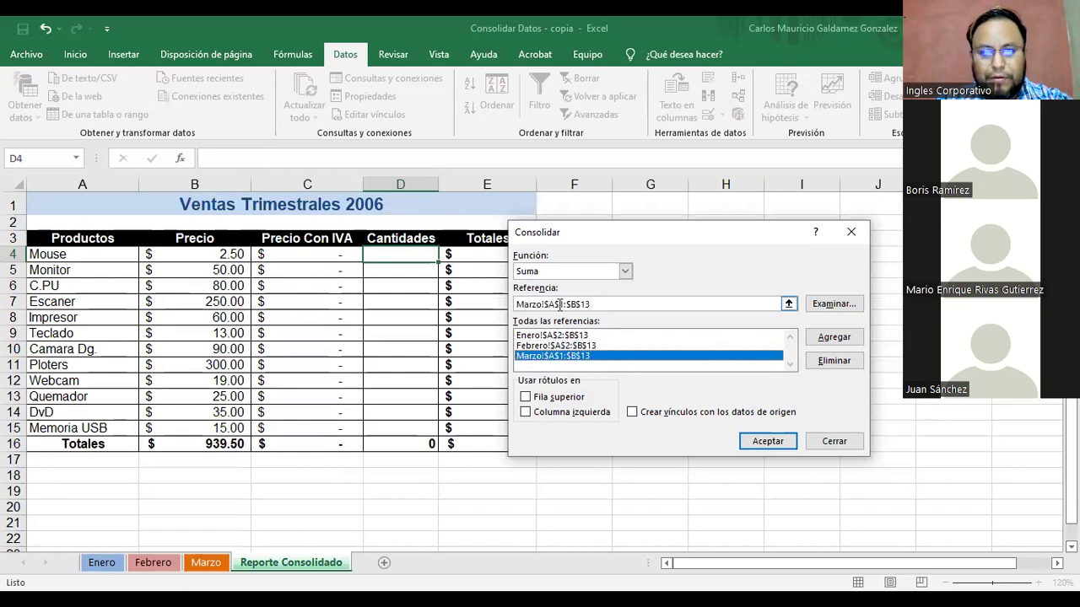
key("BackSpace")
type("2")
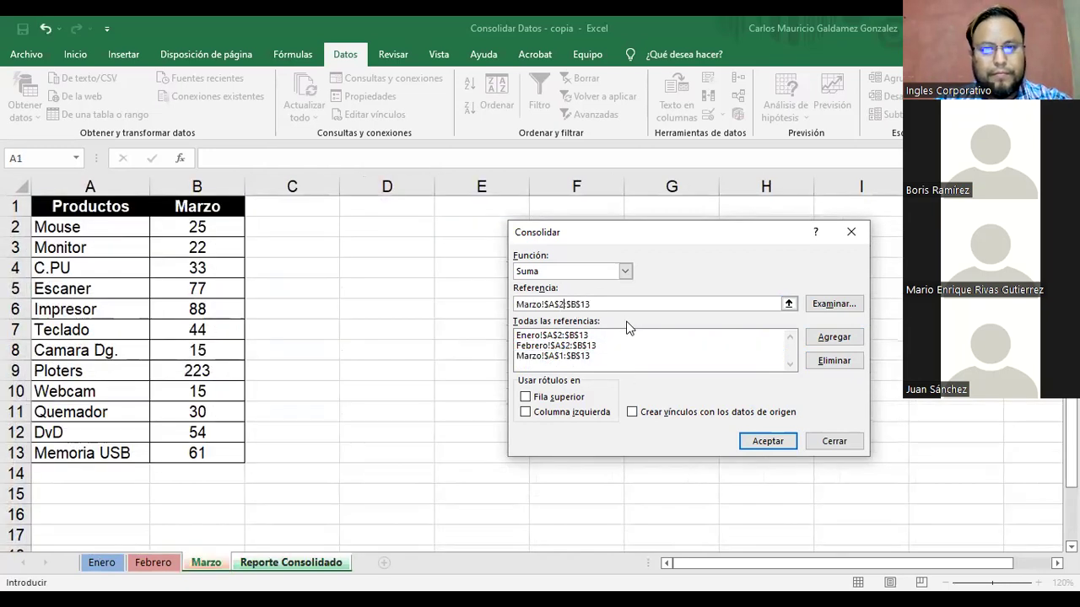
left_click(831, 341)
left_click(561, 360)
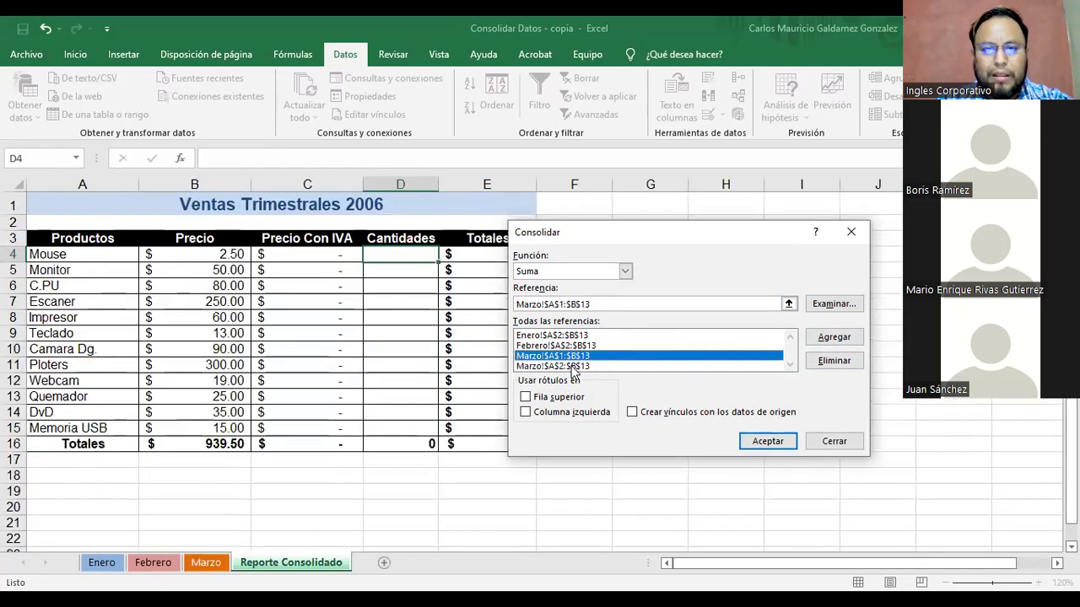
left_click(570, 366)
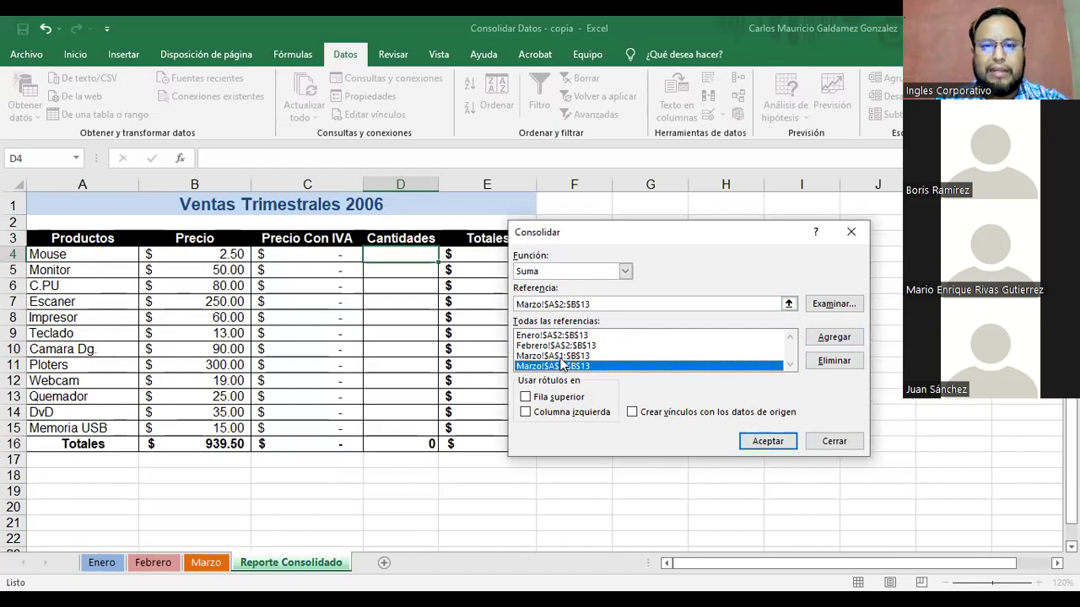
left_click(557, 357)
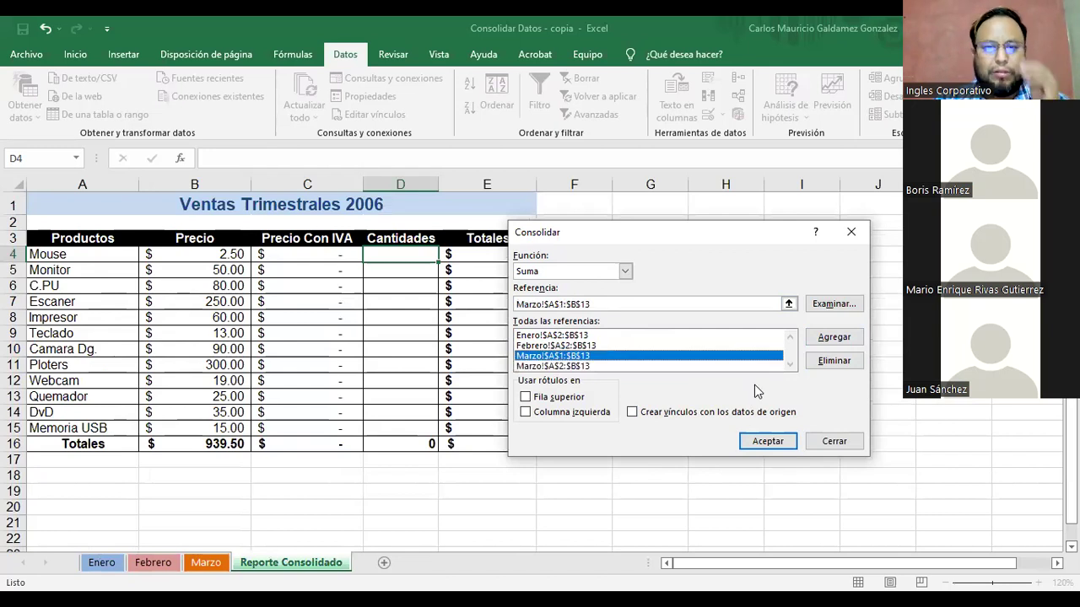
left_click(829, 363)
left_click(768, 442)
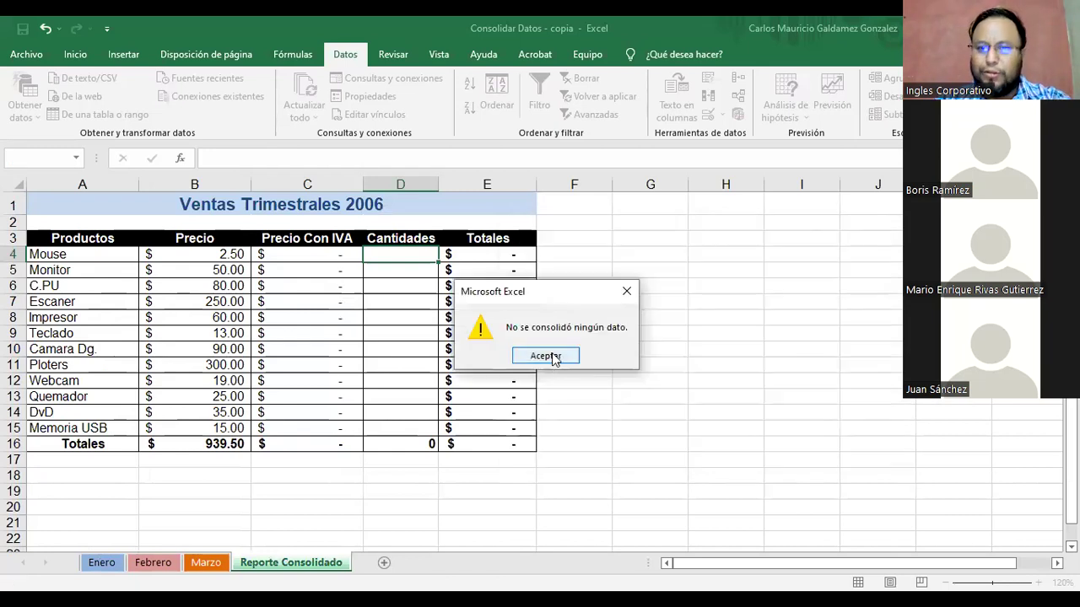
left_click(553, 357)
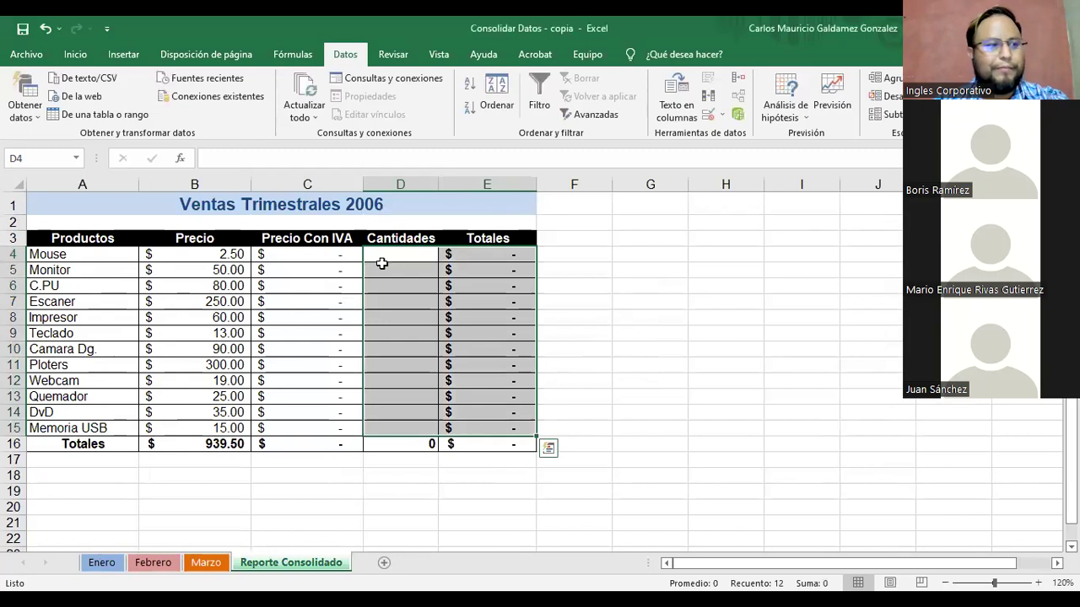
Step: Compare the product rows A4:A15 of Reporte Consolidado with the tables on the Enero, Febrero and Marzo sheets
left_click(382, 263)
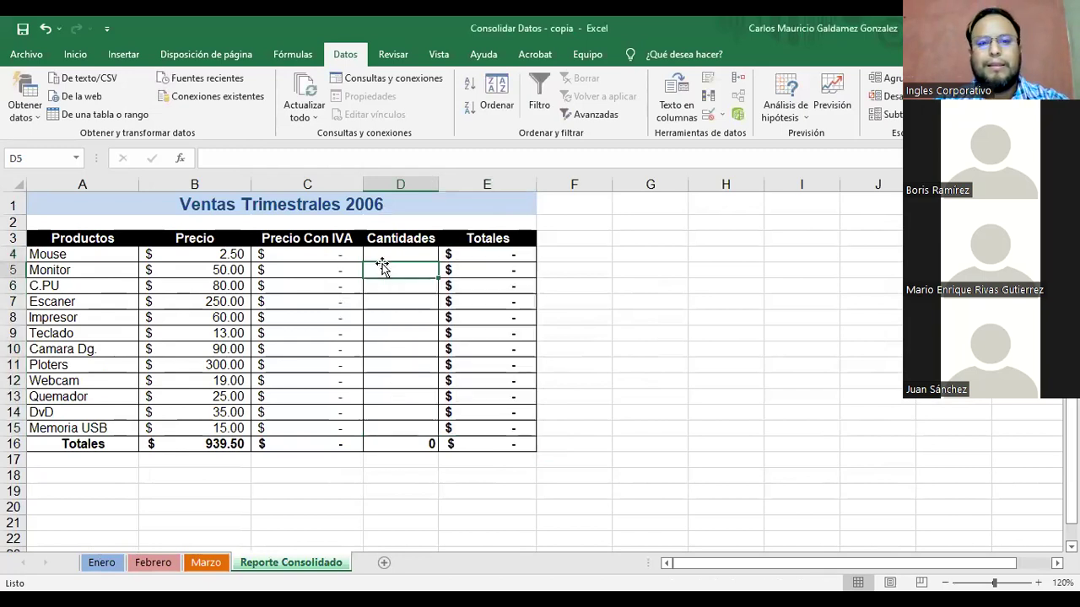
left_click(405, 243)
left_click(406, 257)
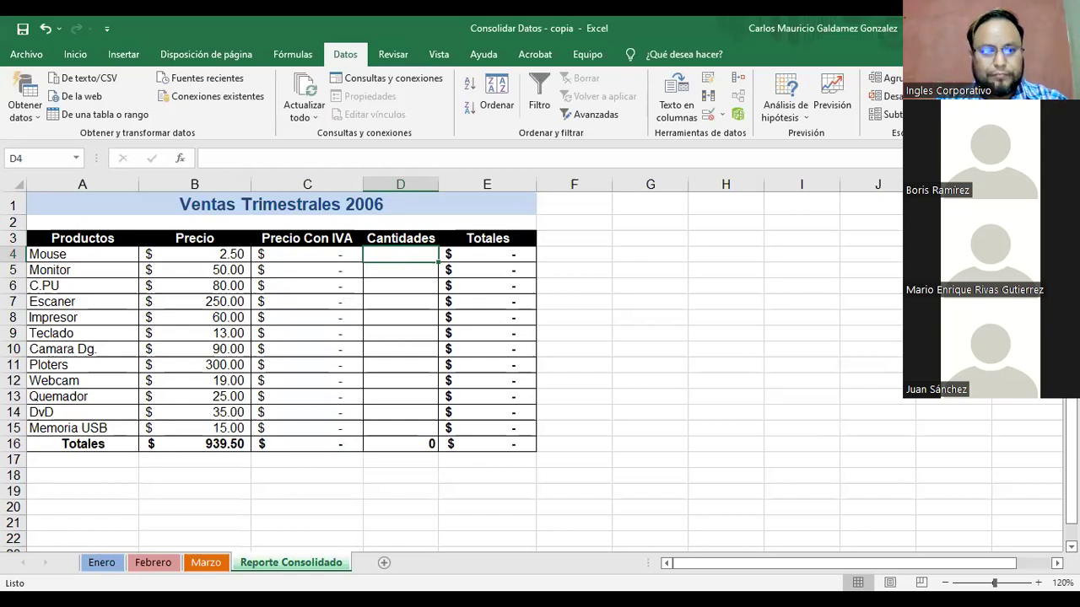
left_click(102, 563)
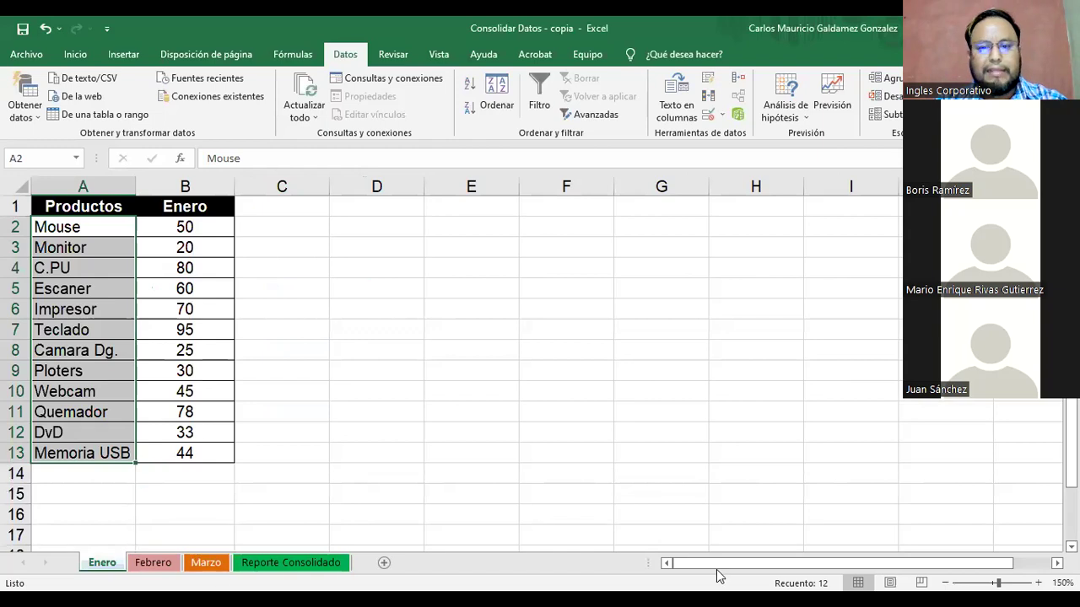
left_click_drag(91, 211, 186, 453)
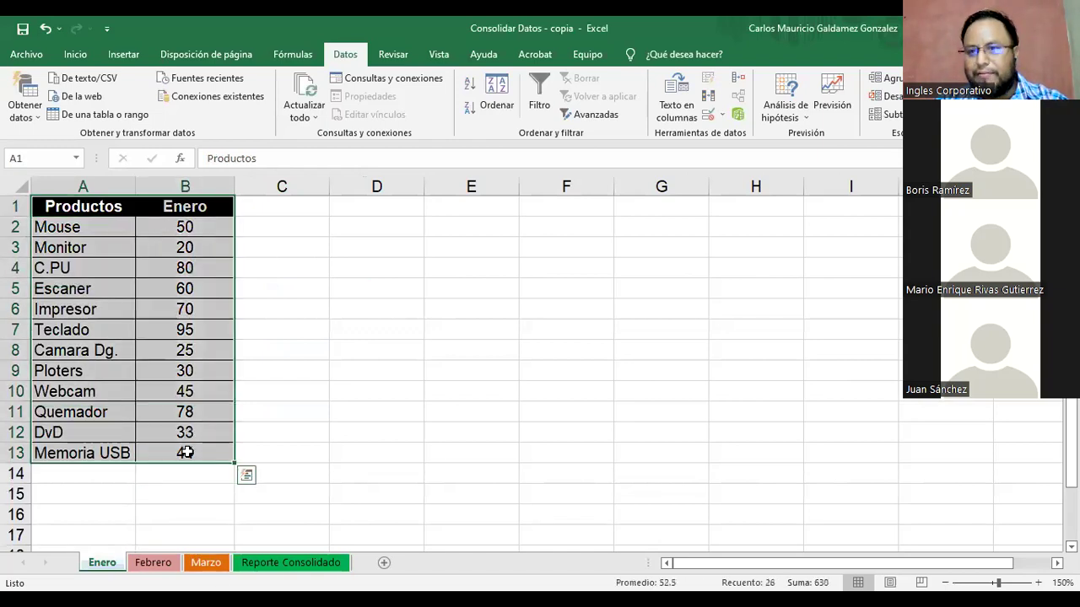
left_click(272, 564)
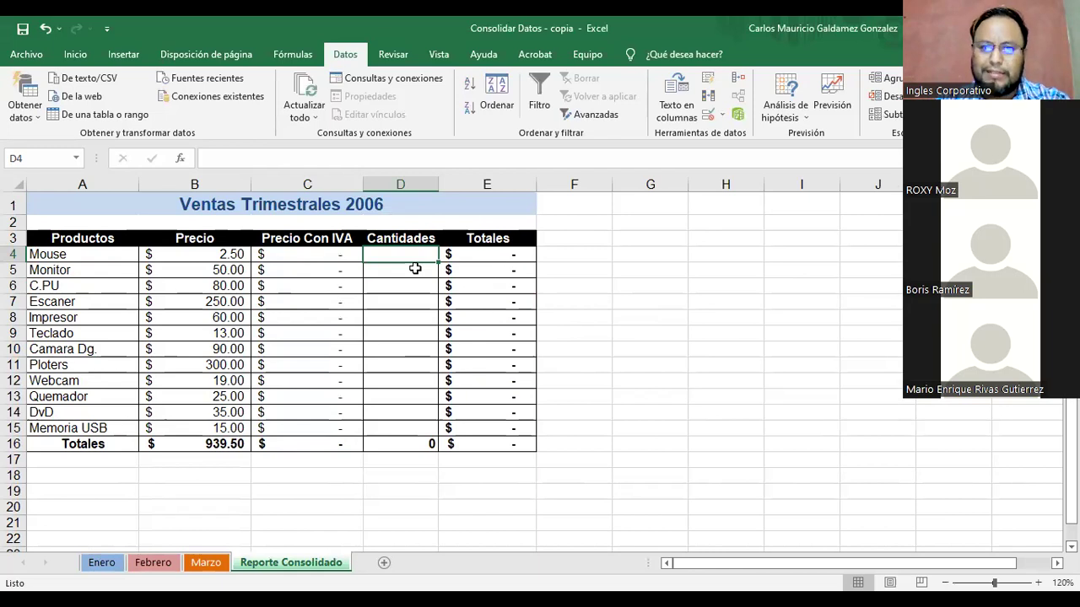
left_click_drag(92, 256, 89, 427)
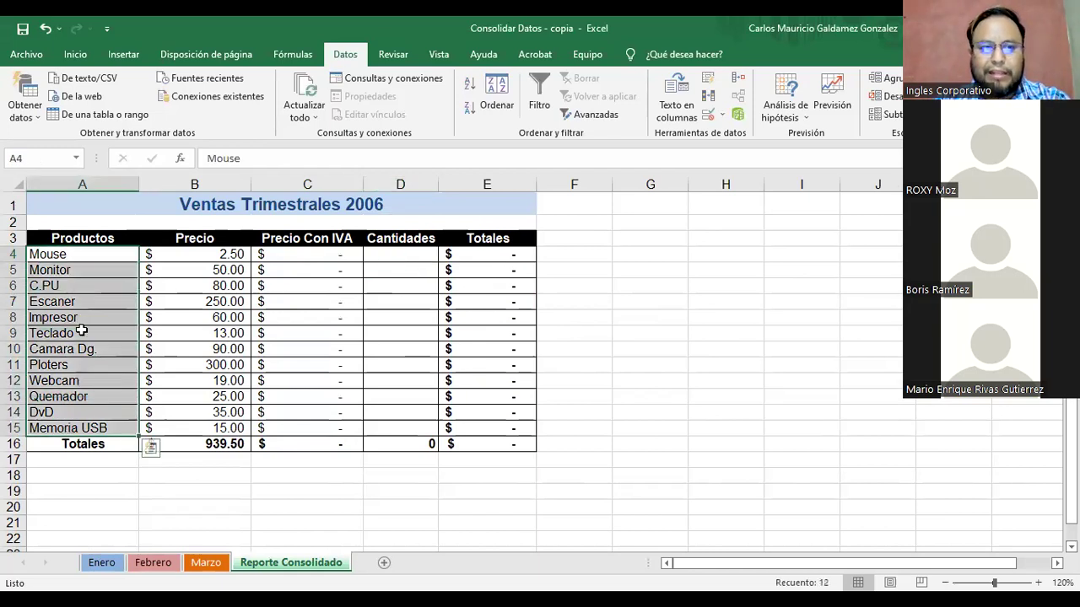
left_click(206, 564)
left_click(153, 564)
left_click(103, 564)
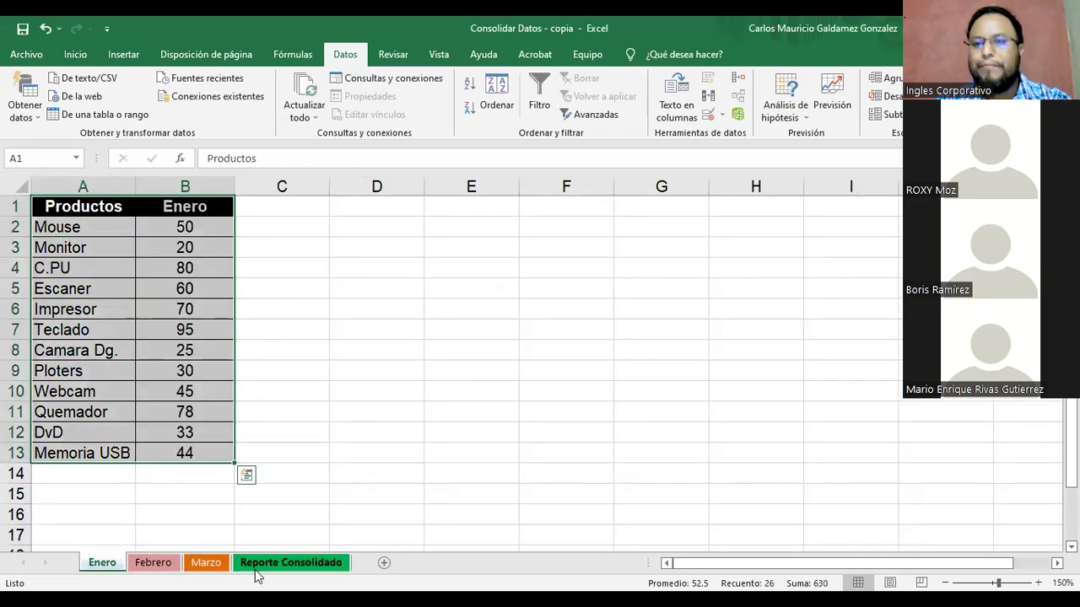
left_click(290, 563)
Step: Review the consolidation references set for cell D4 and examine the quantity cells B2:B13 on the Enero sheet
left_click(386, 256)
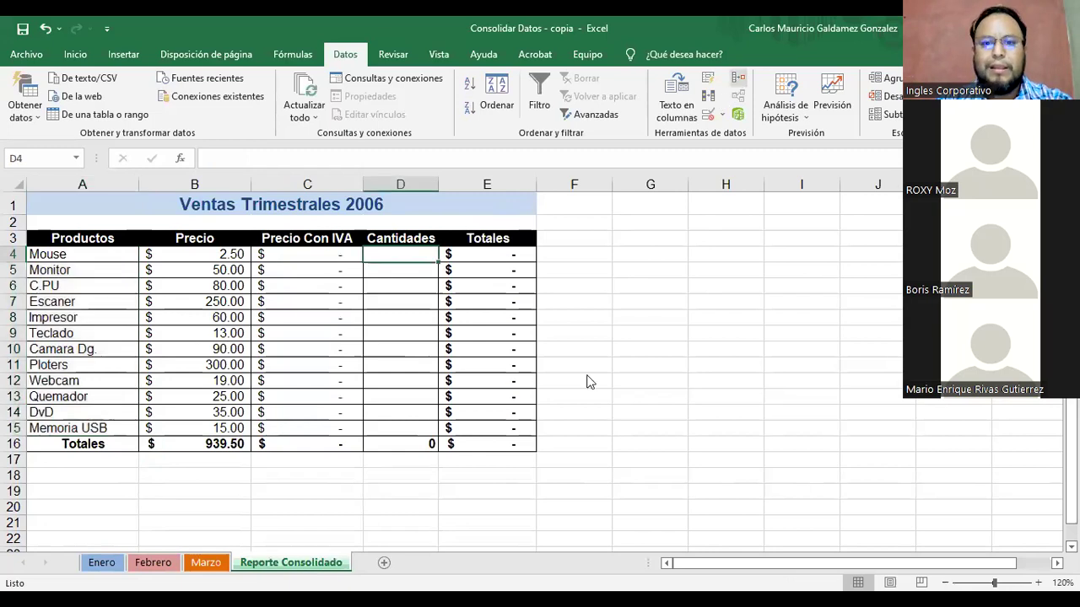
left_click(569, 356)
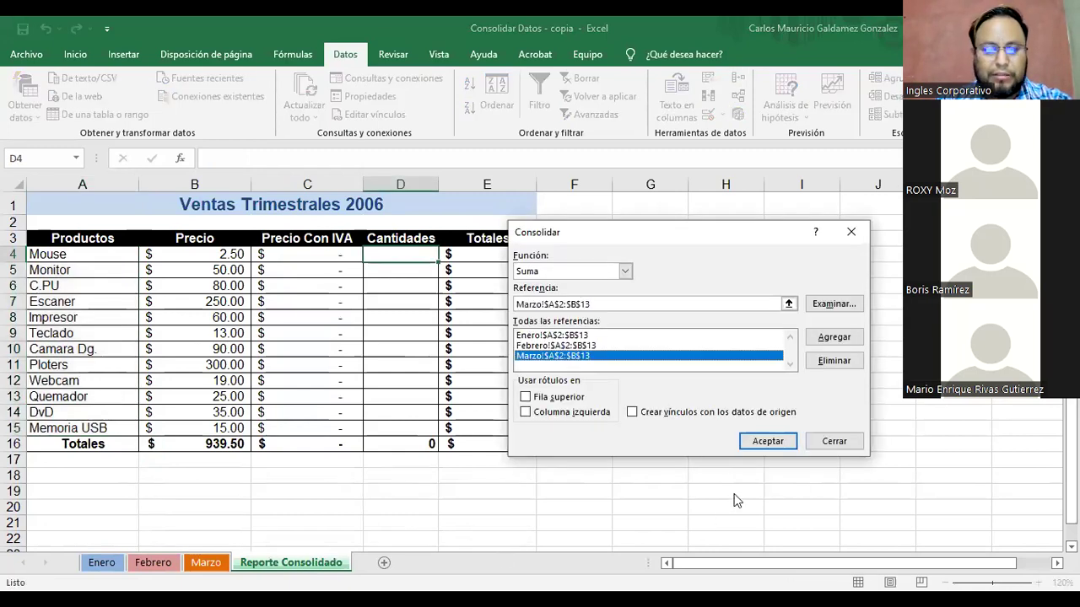
left_click(834, 441)
left_click(102, 563)
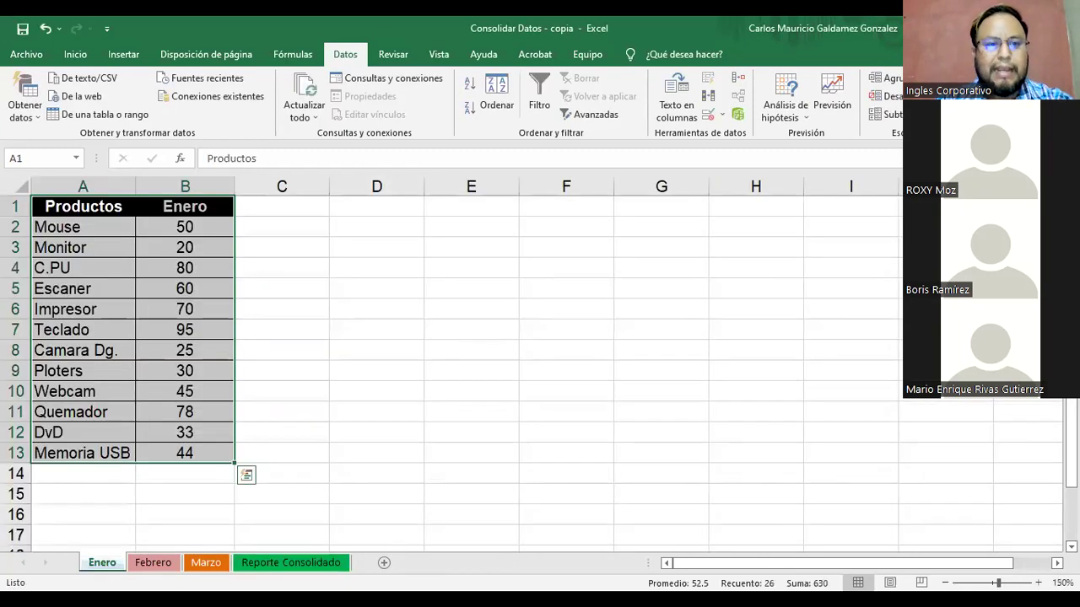
left_click(225, 233)
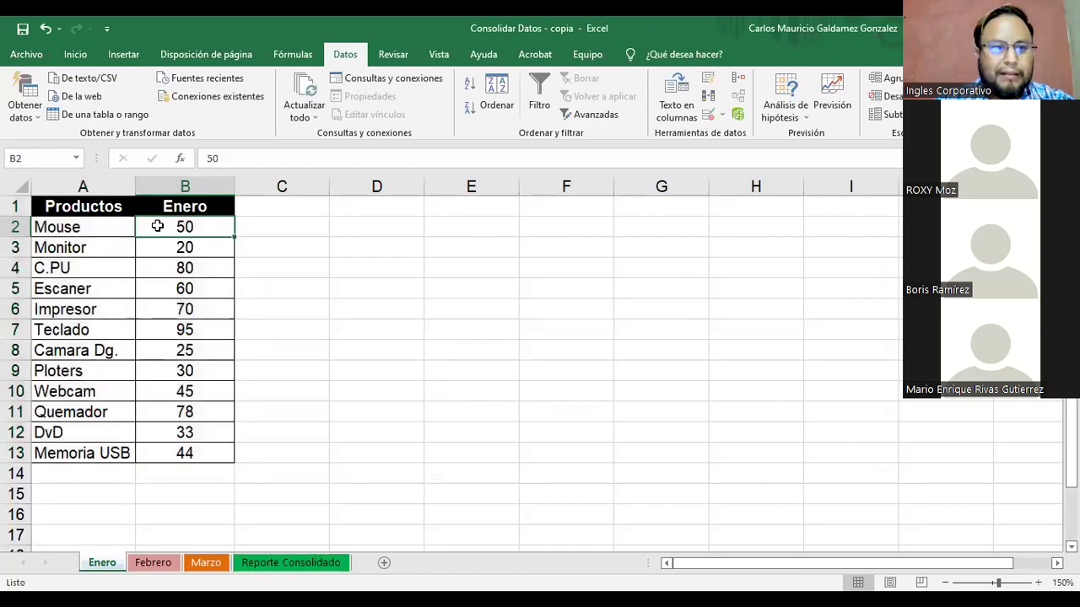
left_click_drag(157, 226, 165, 461)
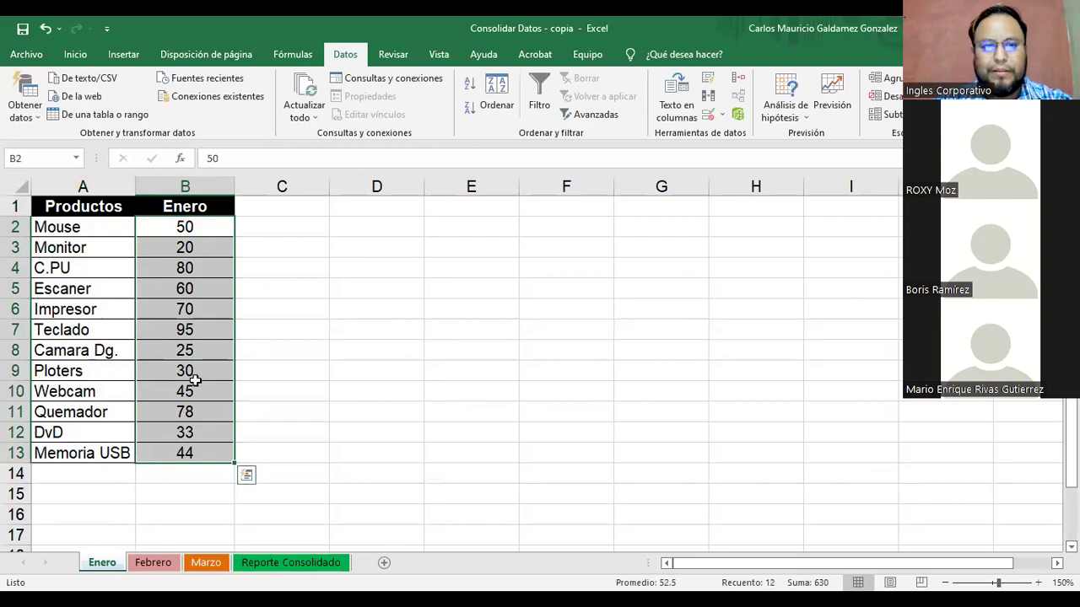
left_click_drag(161, 233, 161, 239)
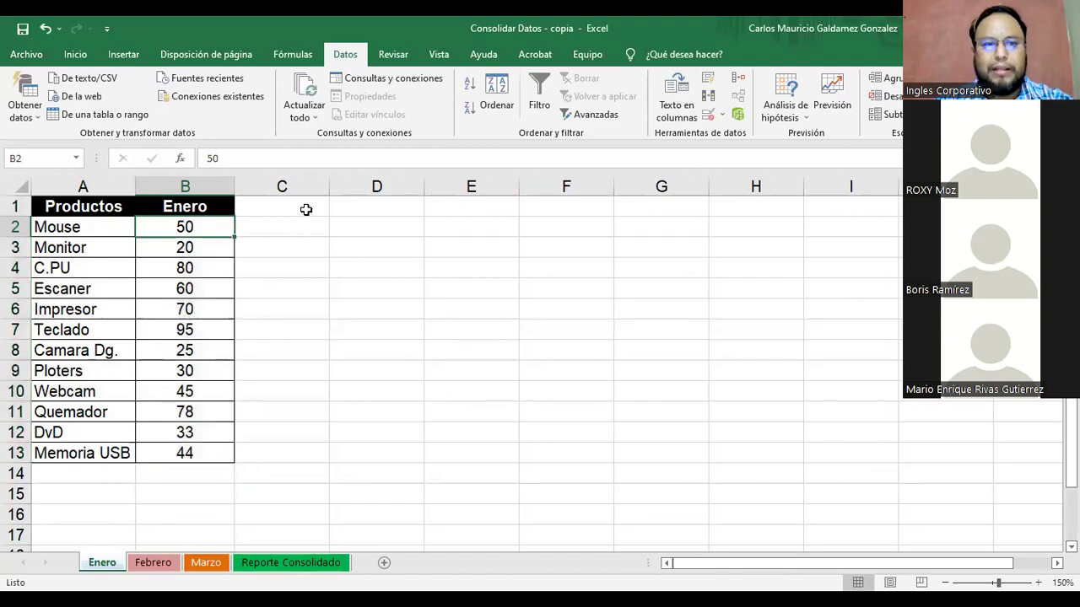
Step: Reopen Consolidar for cell D4 of Reporte Consolidado and replace the Enero reference with Enero!$B$2:$B$13, leaving out the product names
left_click(307, 563)
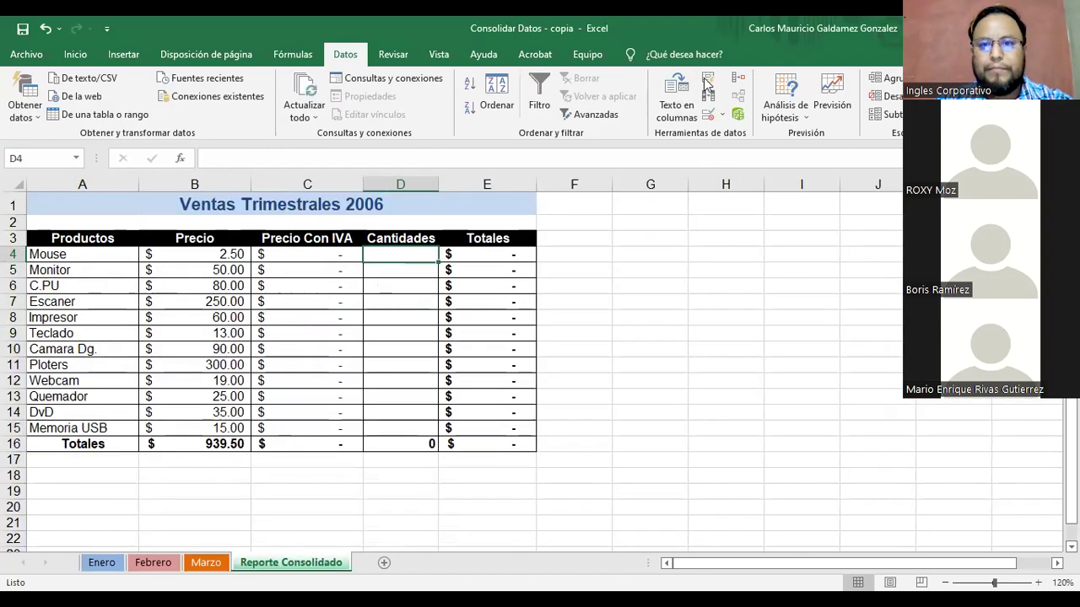
left_click(737, 80)
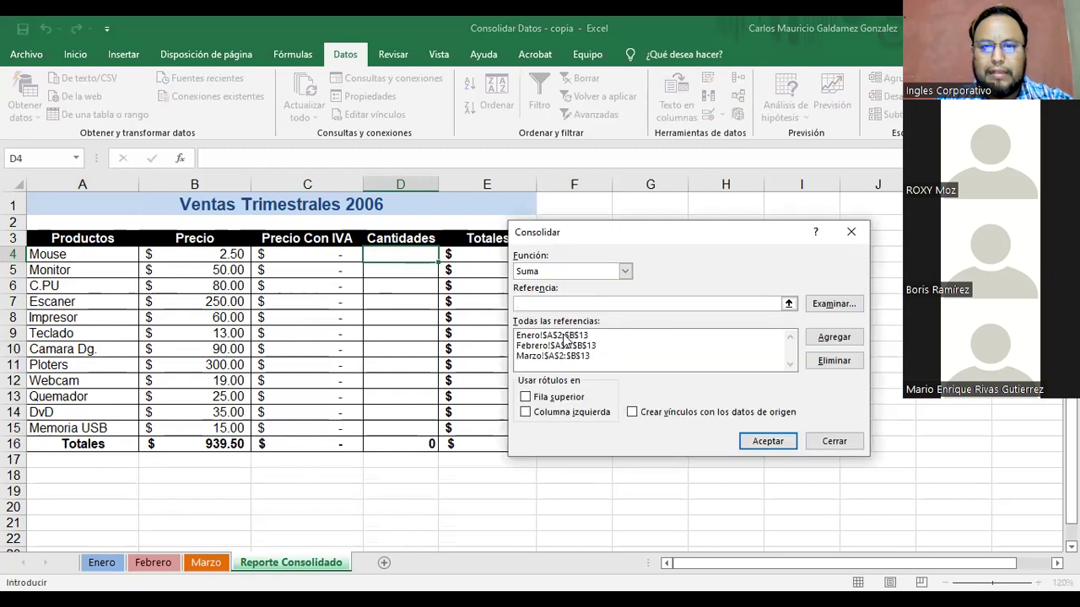
left_click(567, 336)
left_click(552, 305)
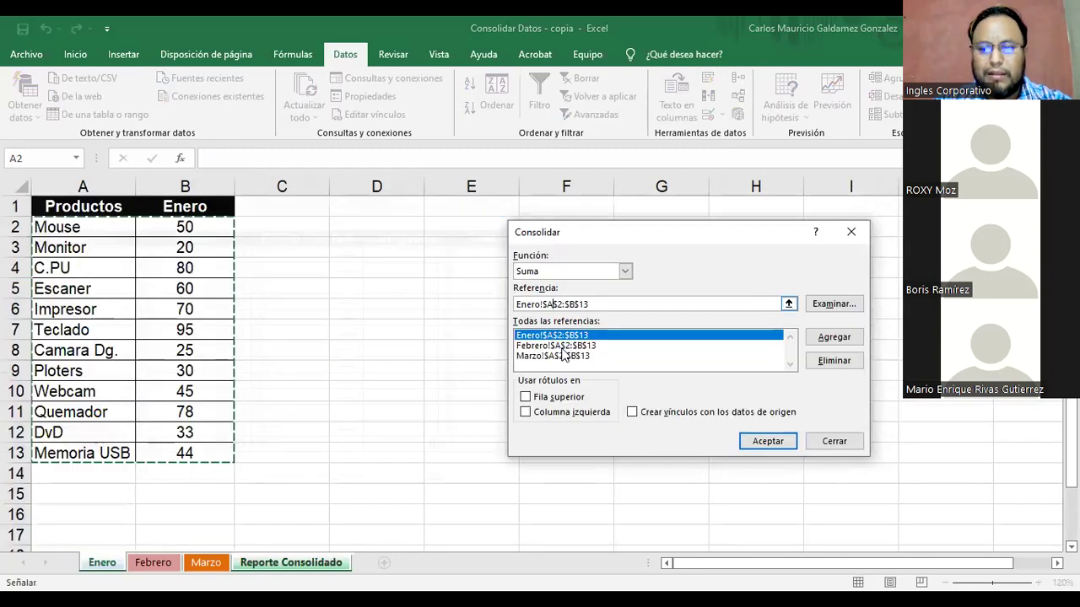
key("BackSpace")
type("B")
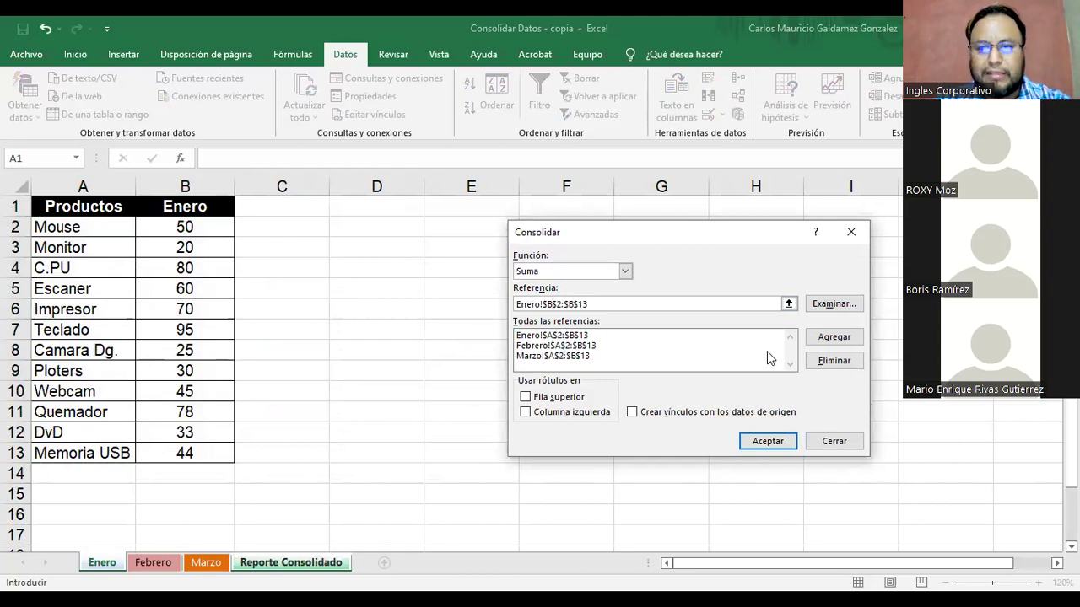
left_click(829, 336)
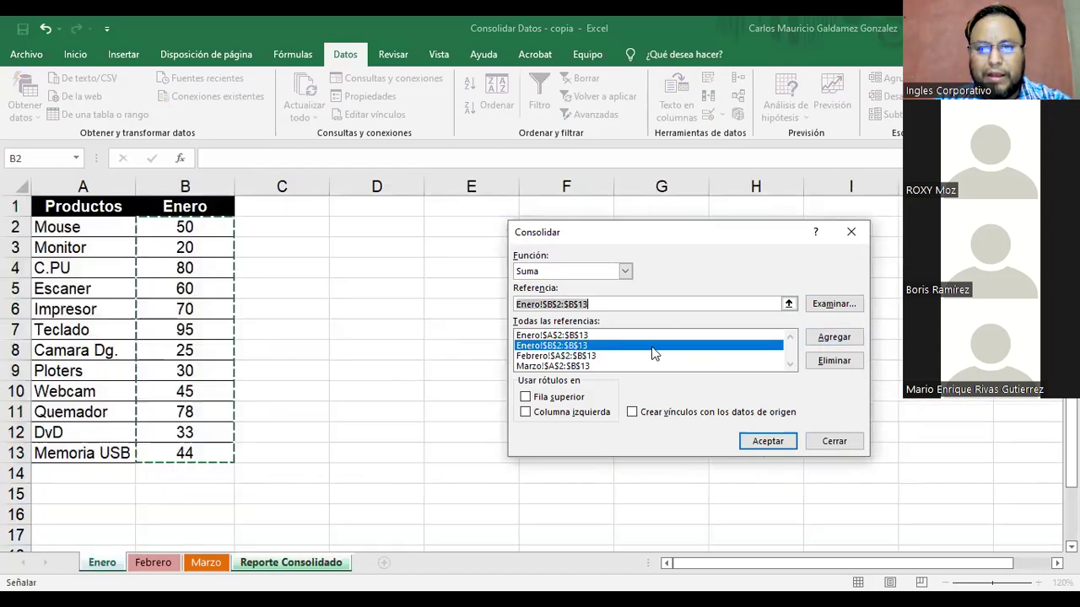
left_click(578, 336)
left_click(823, 363)
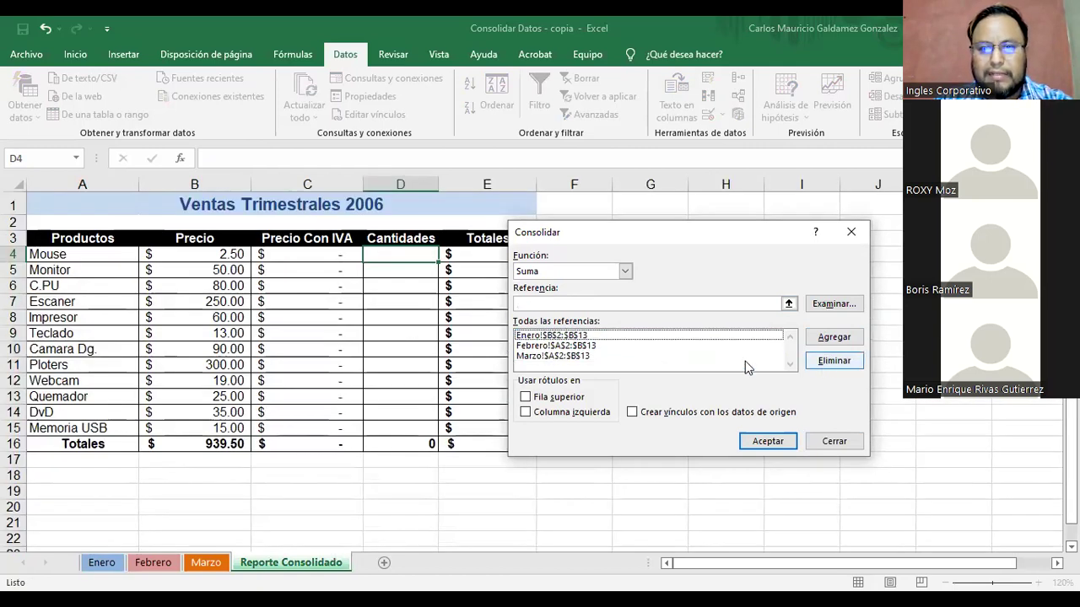
Step: Replace the Febrero consolidation reference with Febrero!$B$2:$B$13, removing the range that includes the product names
left_click(532, 337)
left_click(535, 346)
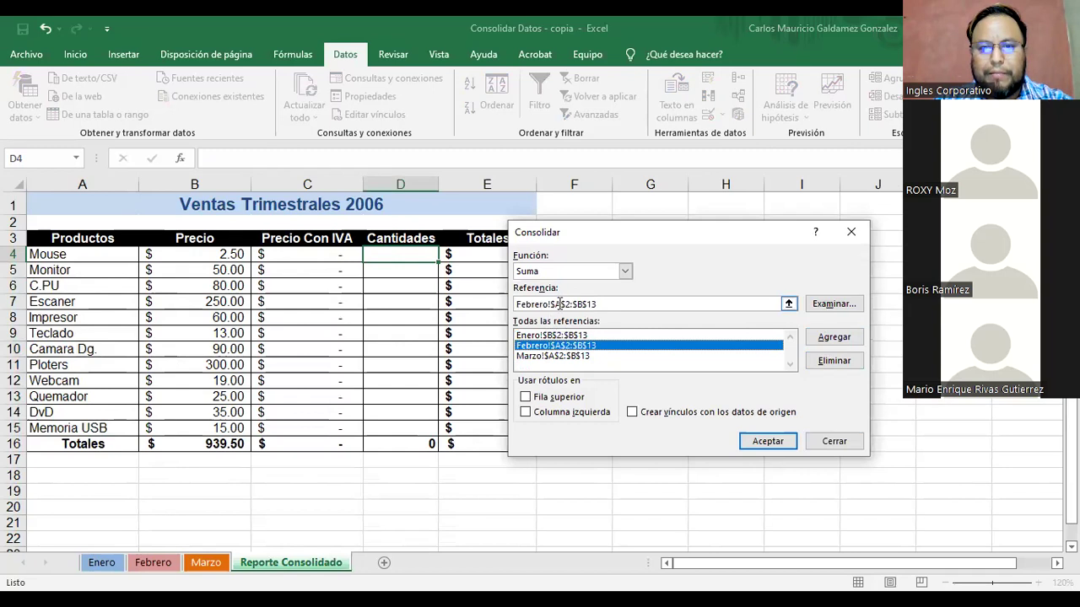
key("BackSpace")
type("B")
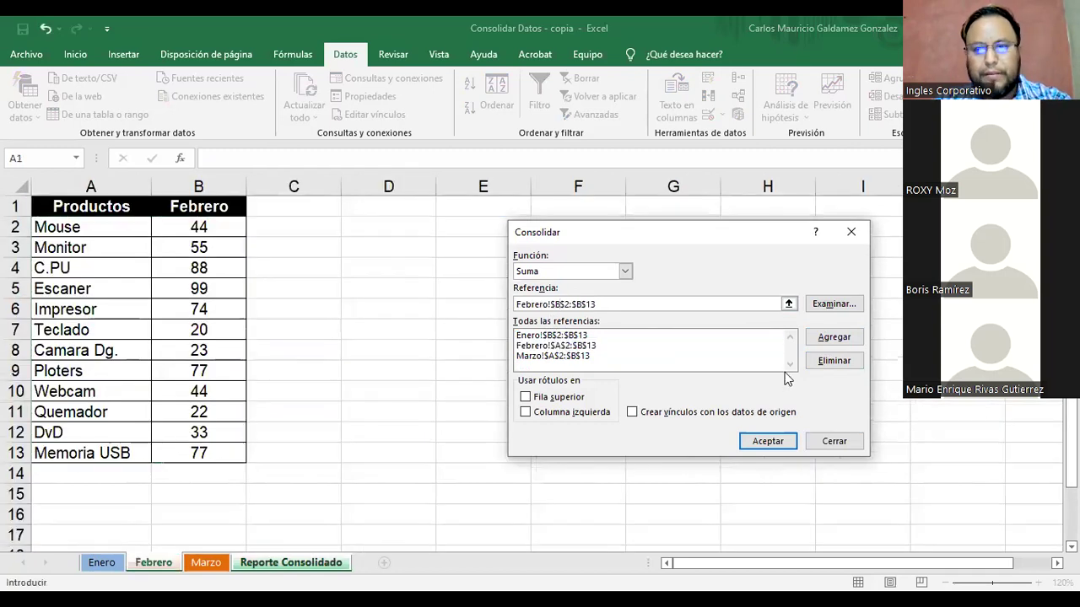
left_click(833, 338)
left_click(569, 346)
left_click(833, 360)
Step: Replace the Marzo reference with Marzo!$B$2:$B$13 and consolidate the three months by sum into the Cantidades column
left_click(561, 347)
left_click(561, 356)
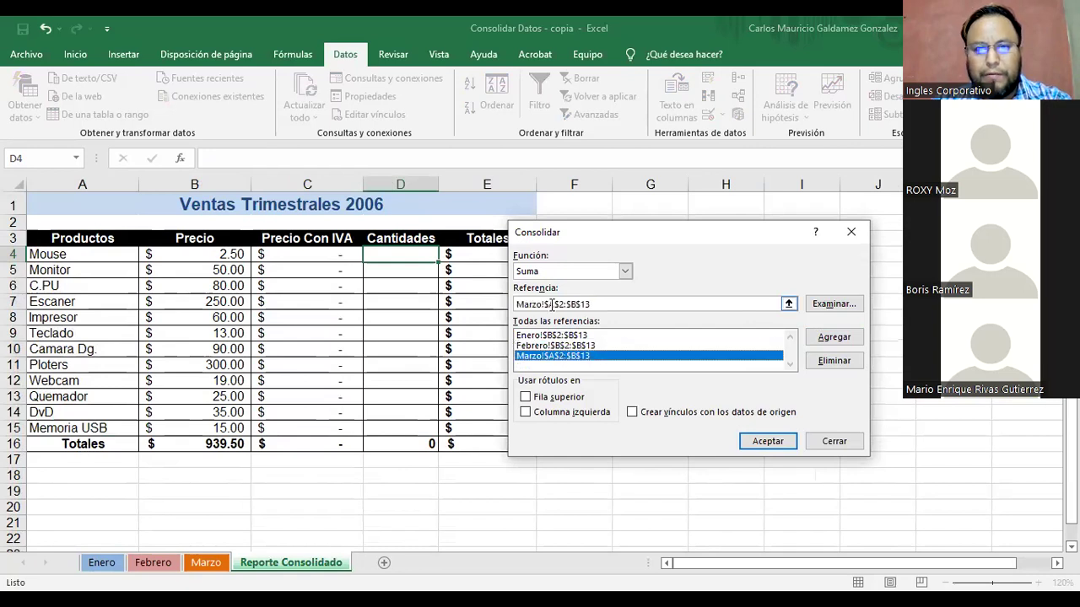
key("BackSpace")
type("B")
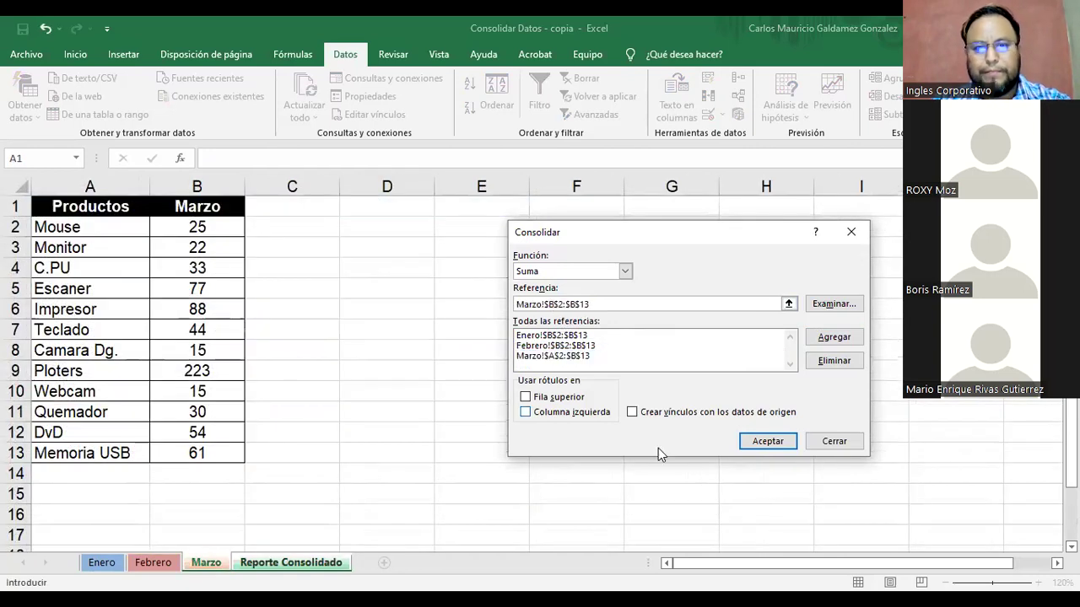
left_click(833, 338)
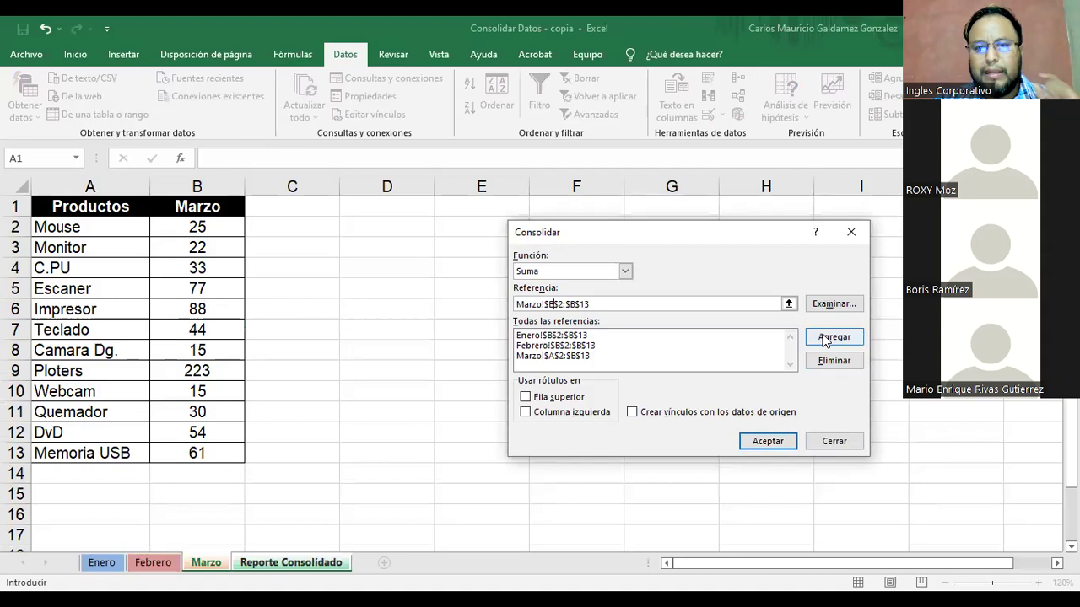
left_click(833, 361)
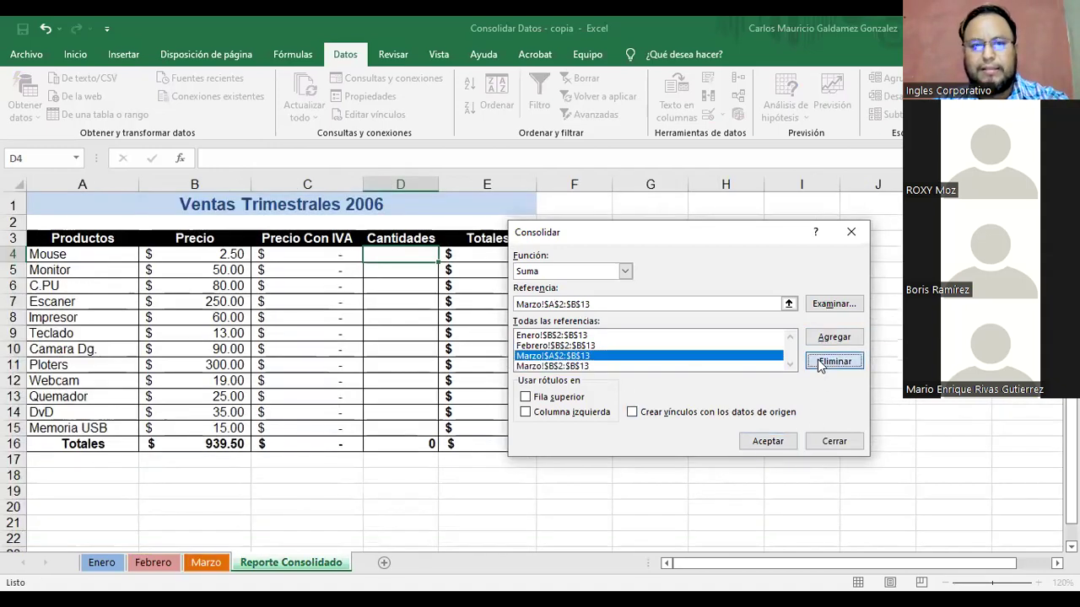
left_click(768, 441)
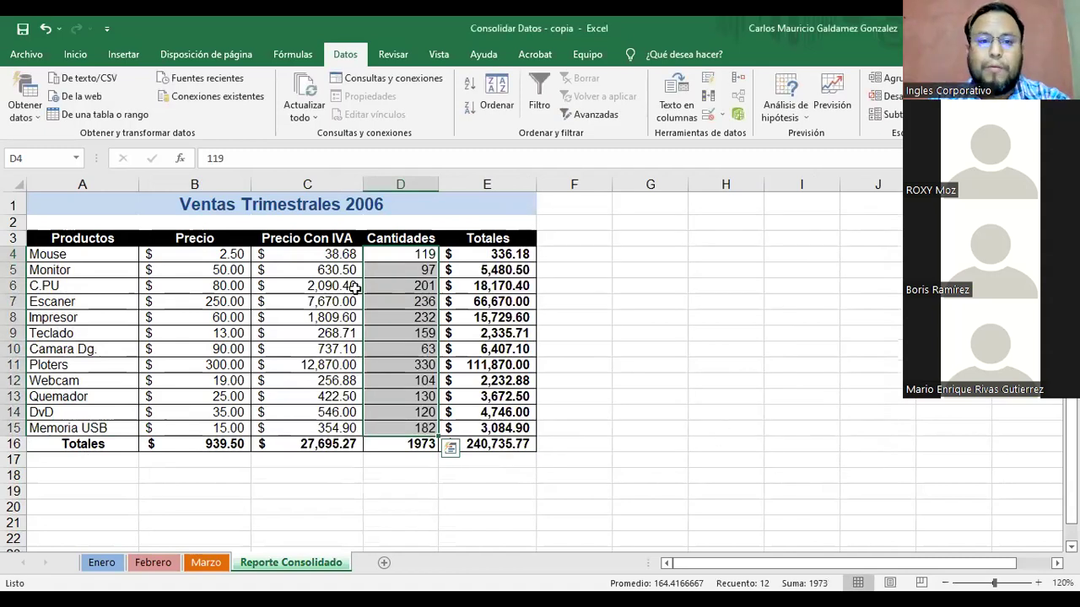
Step: Examine the Precio Con IVA and Totales cells for Mouse and the consolidated quantities in D4:D15
left_click(329, 258)
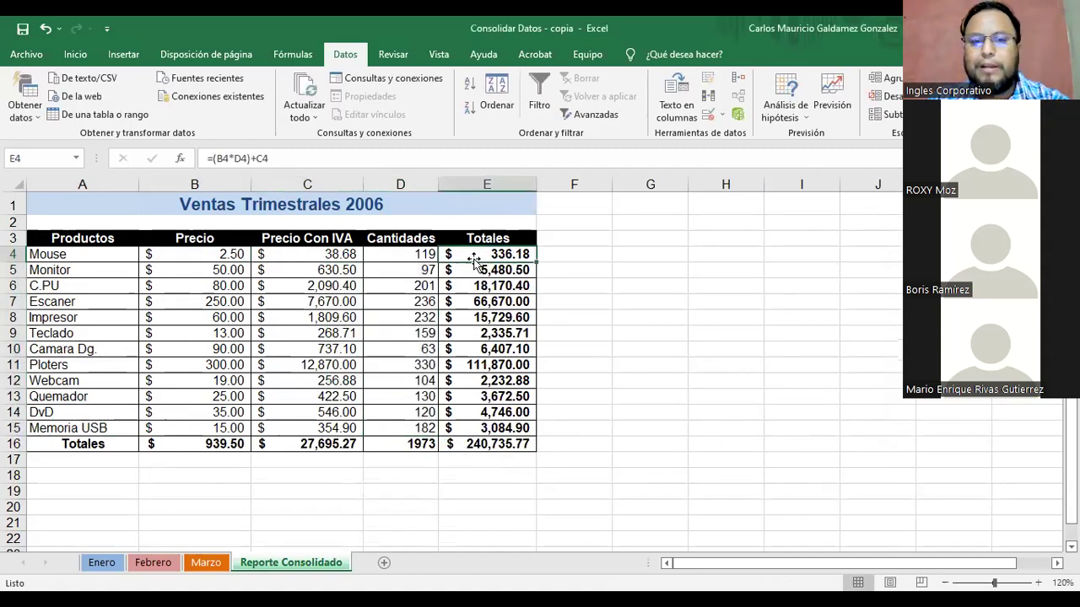
left_click_drag(409, 256, 406, 431)
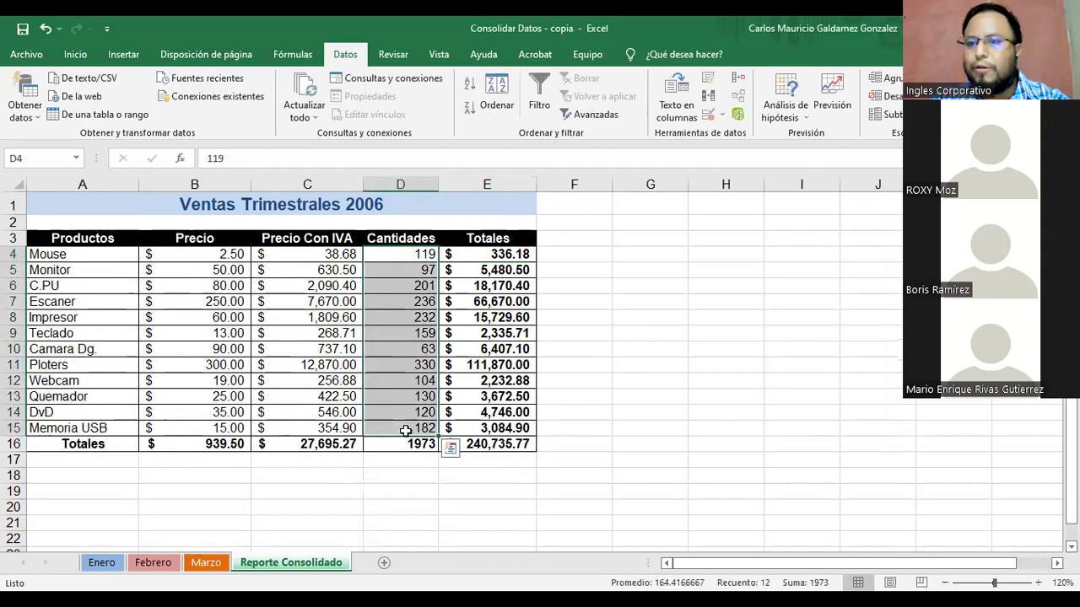
Step: Examine the Precio Con IVA values in C4:C15 and the Totales values in E4:E15 of Reporte Consolidado
left_click_drag(308, 254, 311, 428)
left_click(509, 254)
left_click_drag(508, 412, 504, 429)
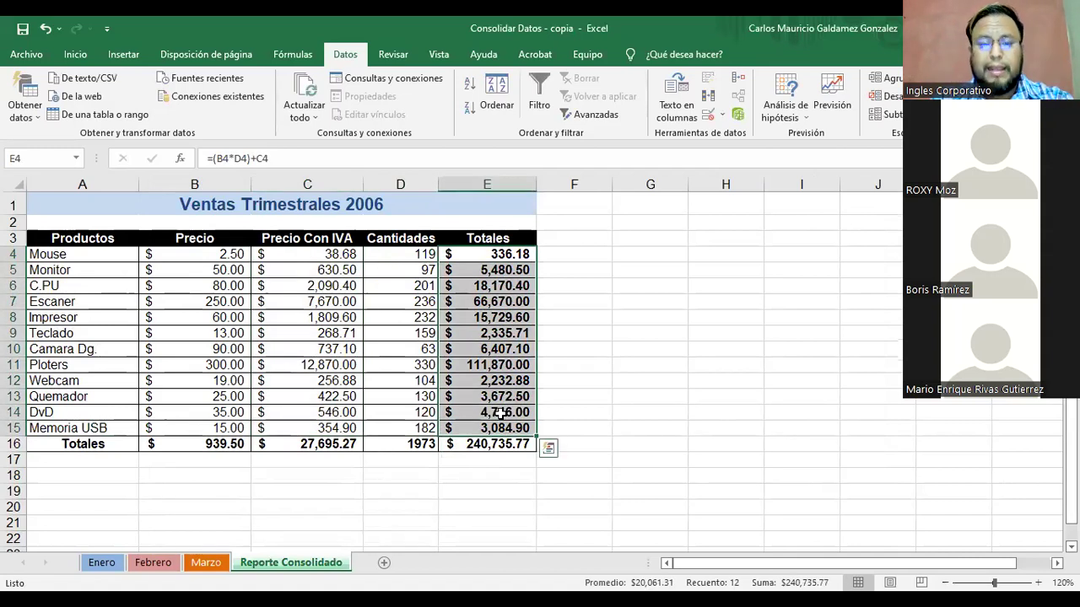
Step: Compare the Mouse quantities on the Enero, Febrero and Marzo sheets with the consolidated quantity in D4 of Reporte Consolidado
left_click(386, 256)
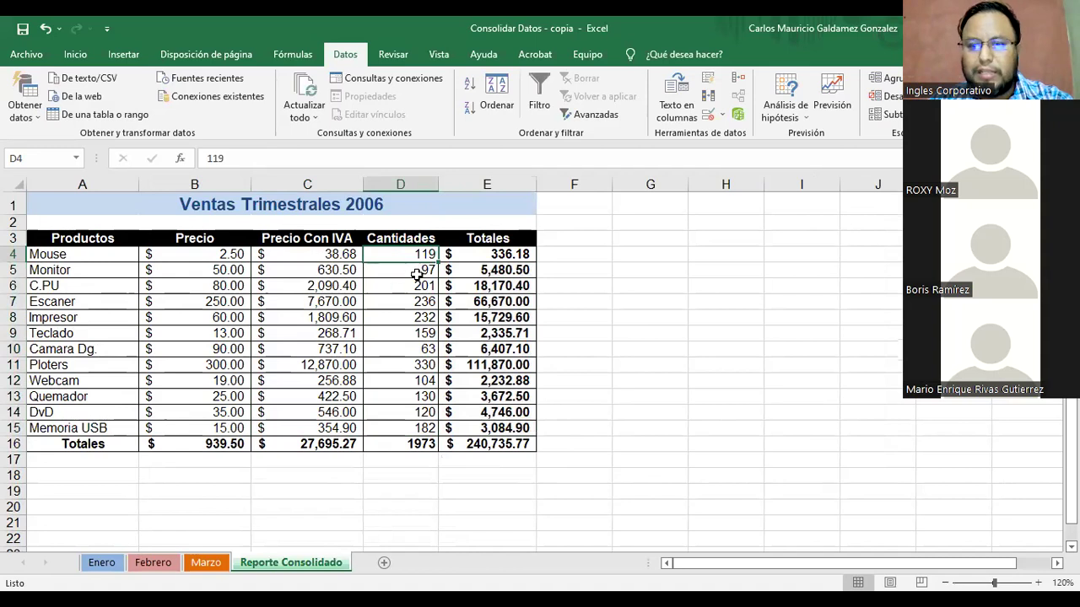
left_click(102, 563)
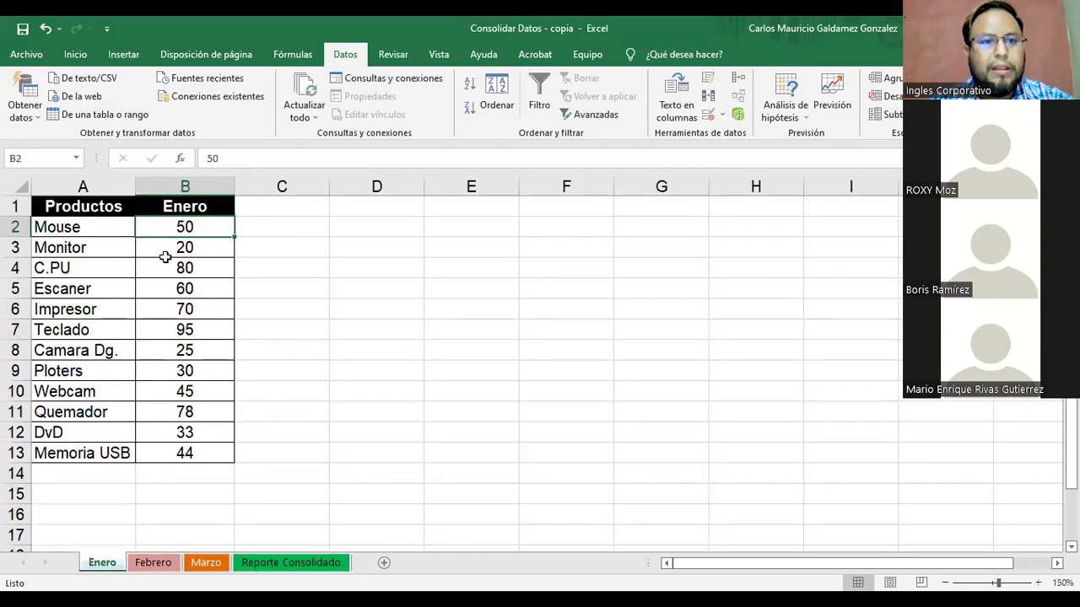
left_click(152, 564)
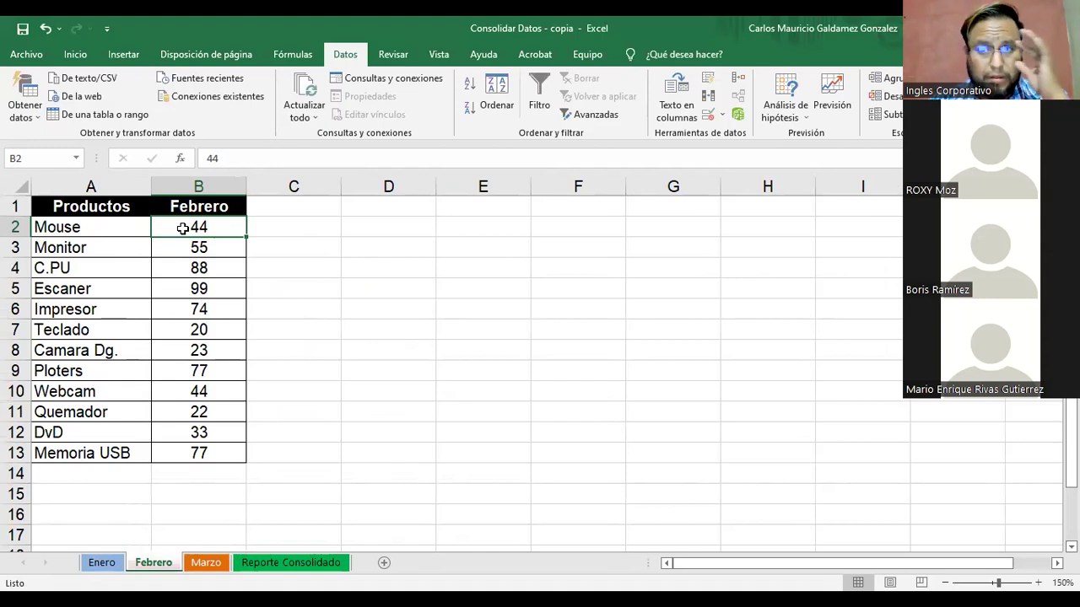
left_click(206, 563)
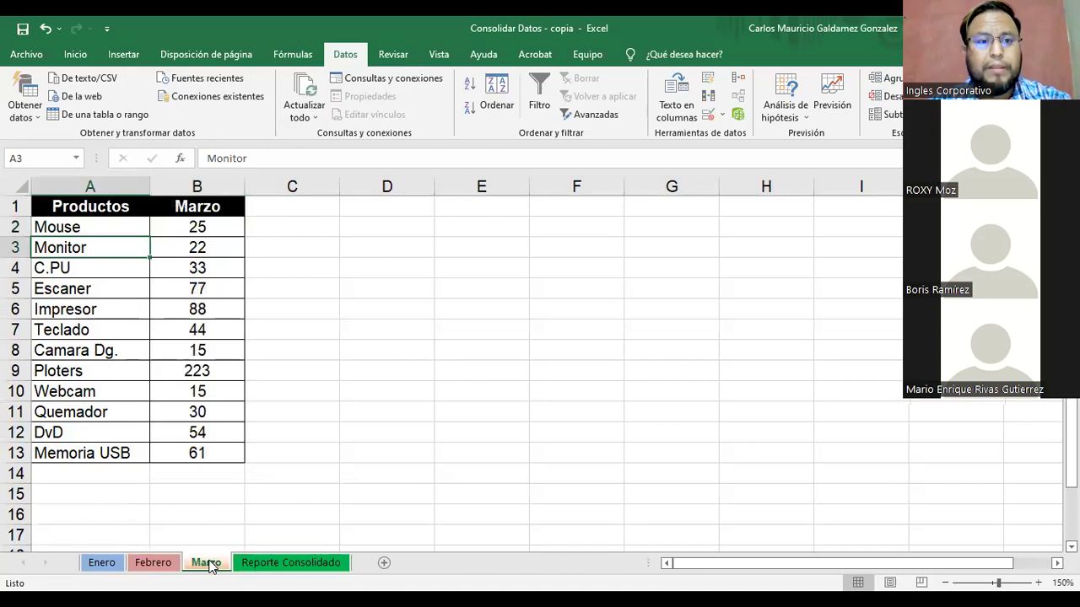
left_click(307, 571)
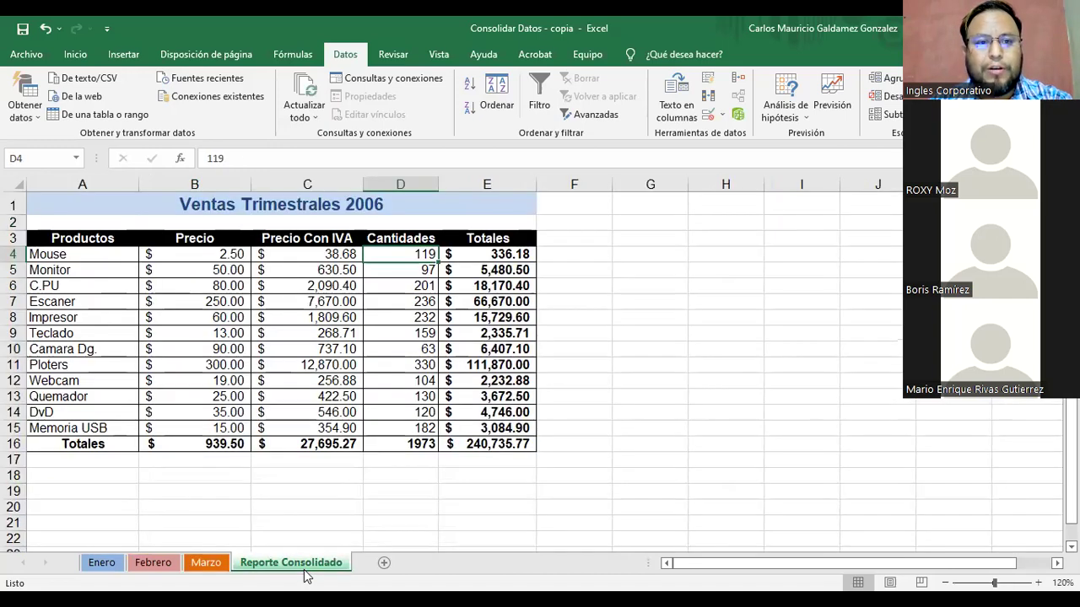
left_click(210, 569)
left_click(262, 566)
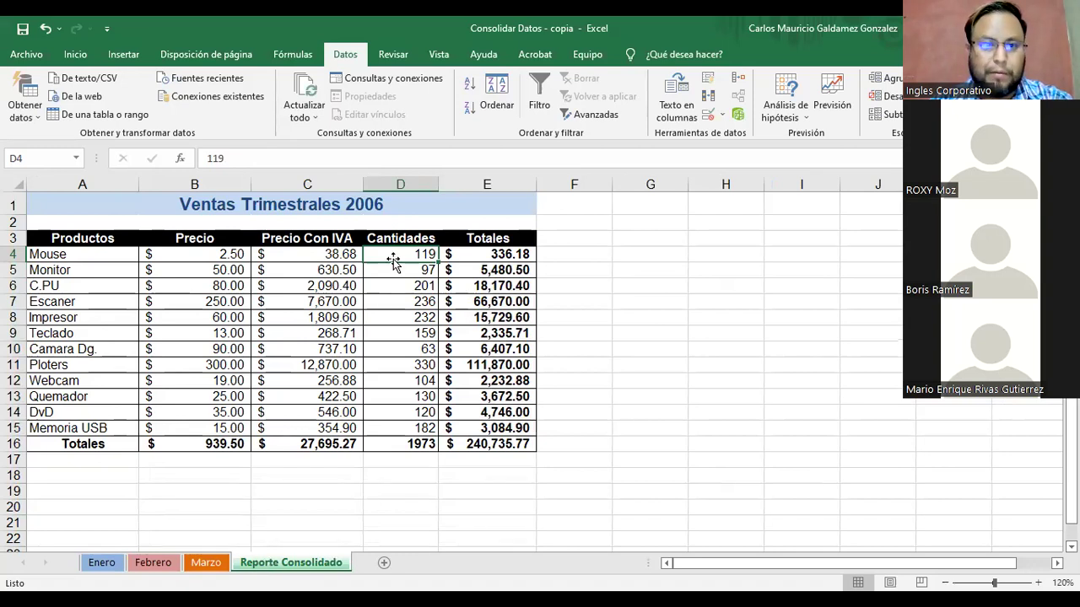
Step: Check the Monitor quantities month by month against D5 of Reporte Consolidado and review the quantities in D4:D15
left_click(108, 563)
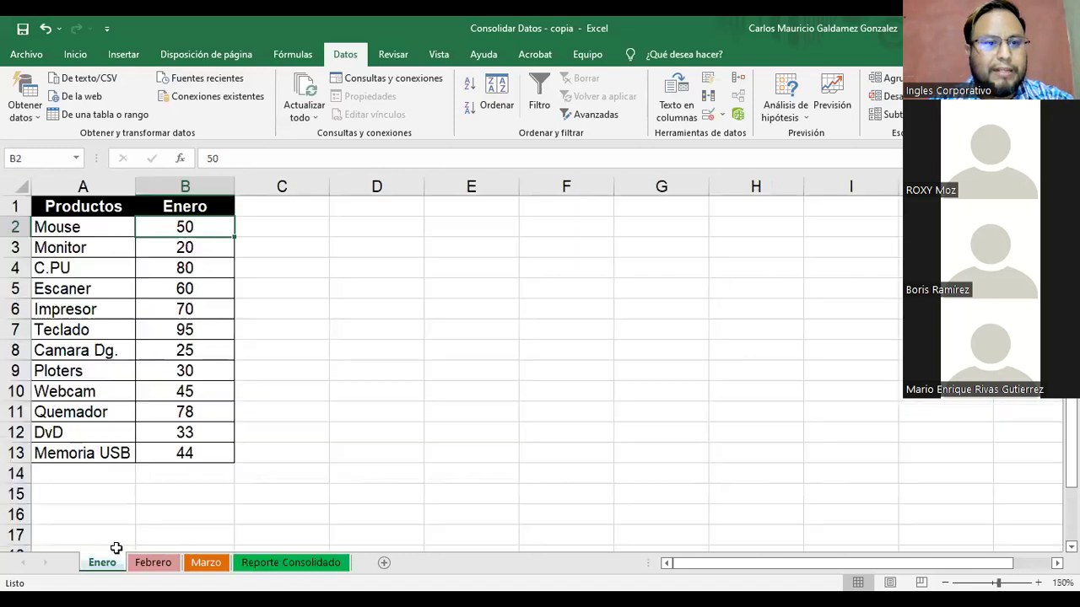
left_click(162, 564)
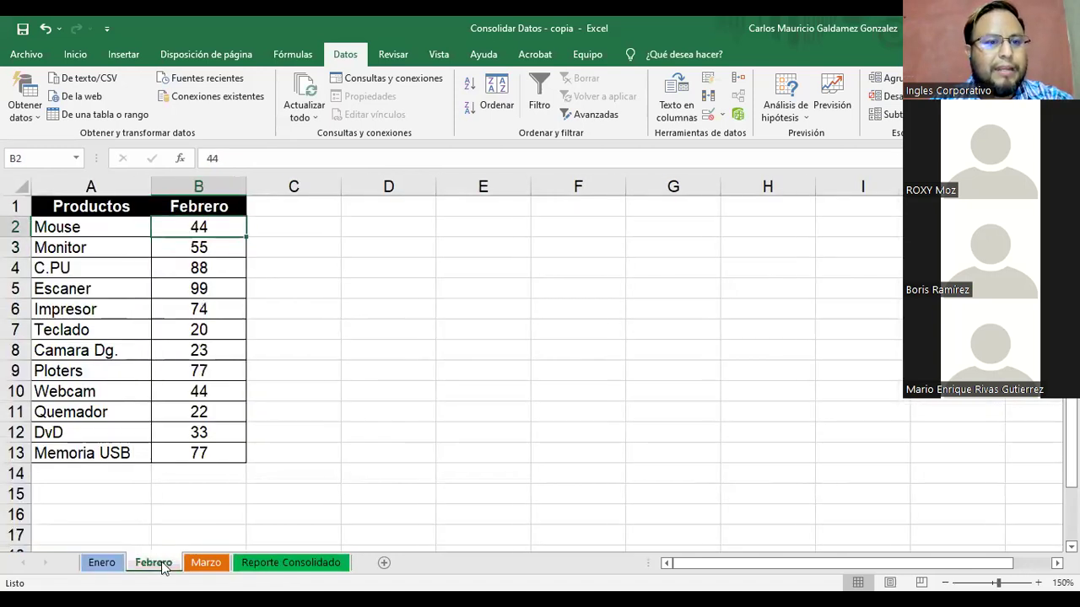
left_click(210, 251)
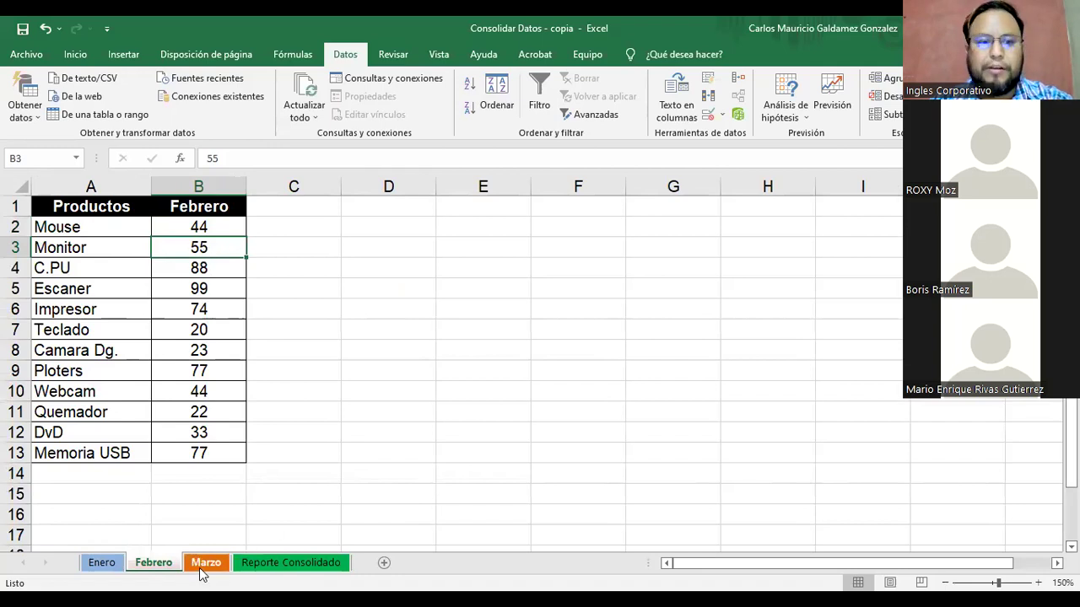
left_click(205, 563)
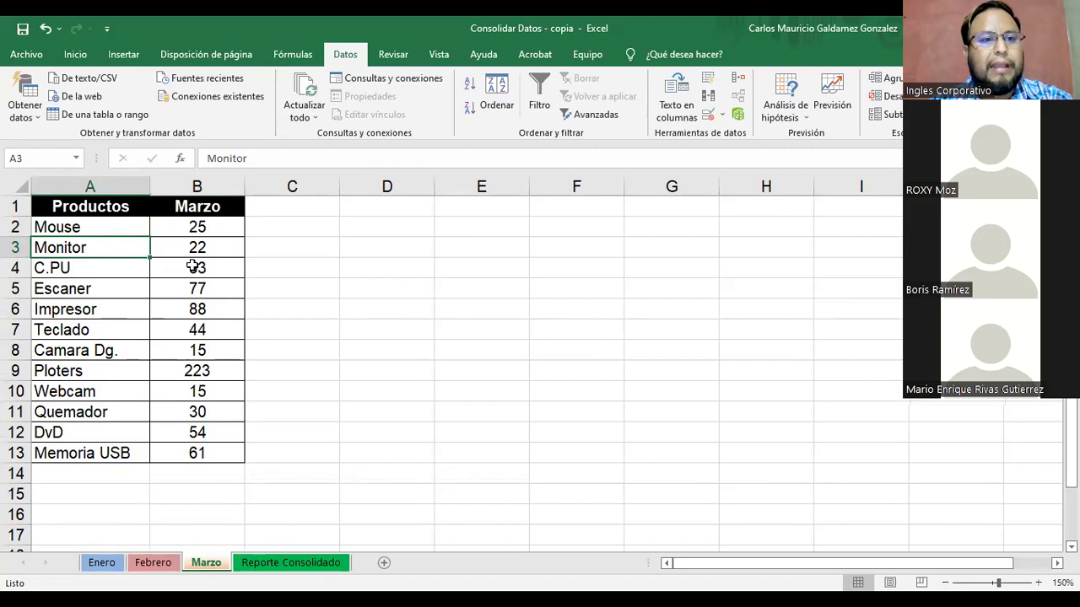
left_click(278, 565)
left_click(396, 275)
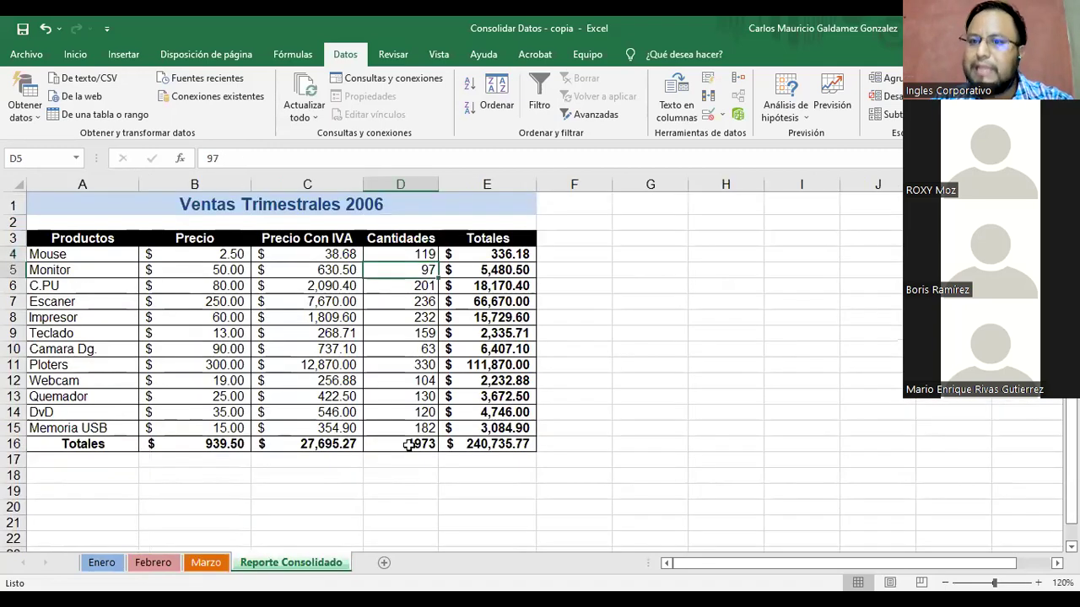
left_click_drag(402, 255, 390, 431)
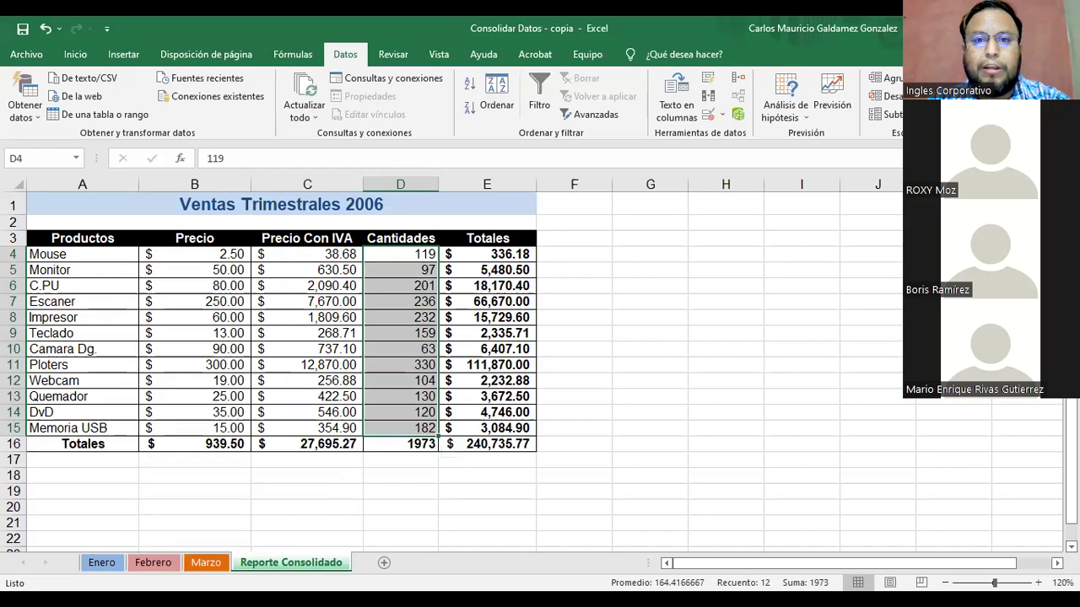
key("alt+Tab")
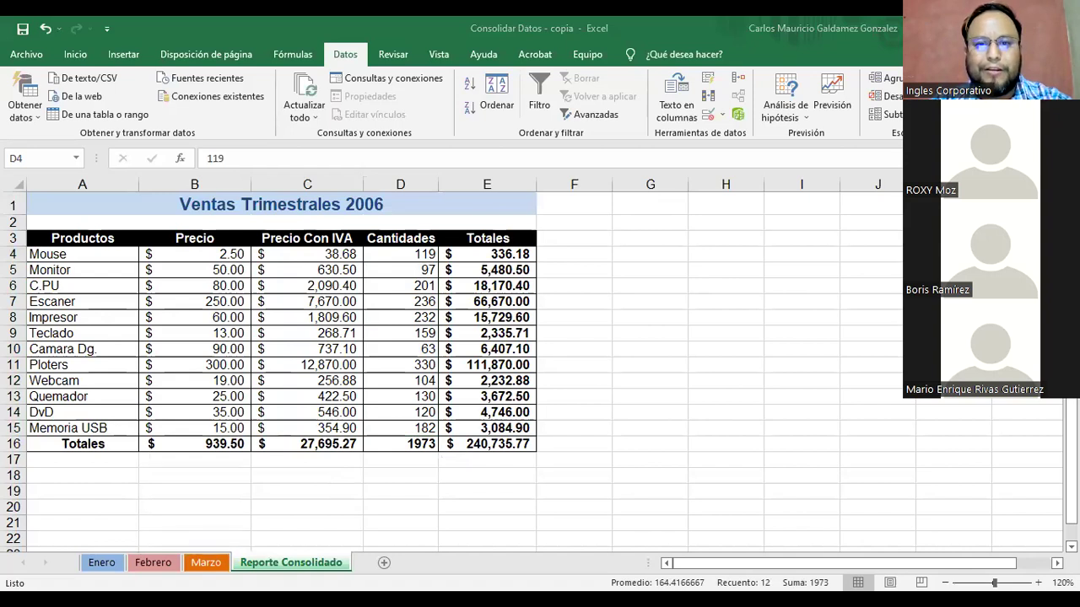
left_click(401, 254)
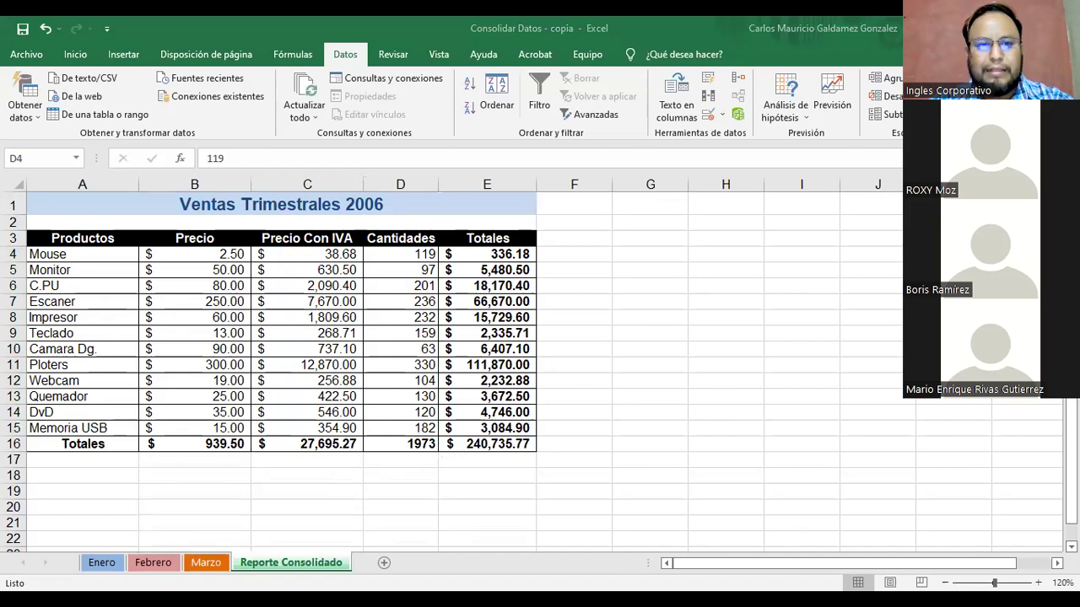
key("alt+Tab")
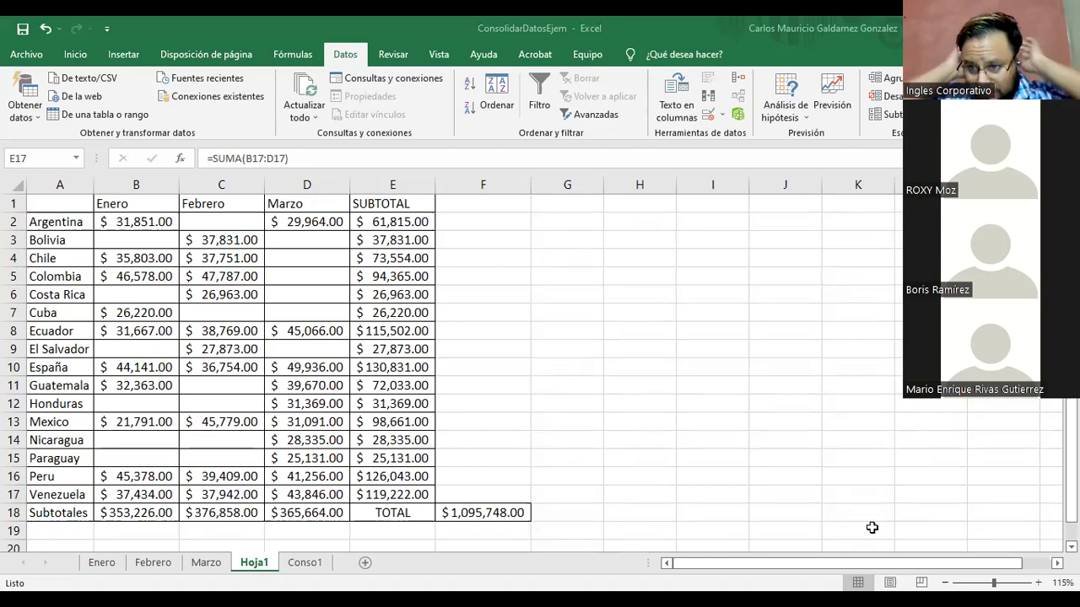
key("alt+Tab")
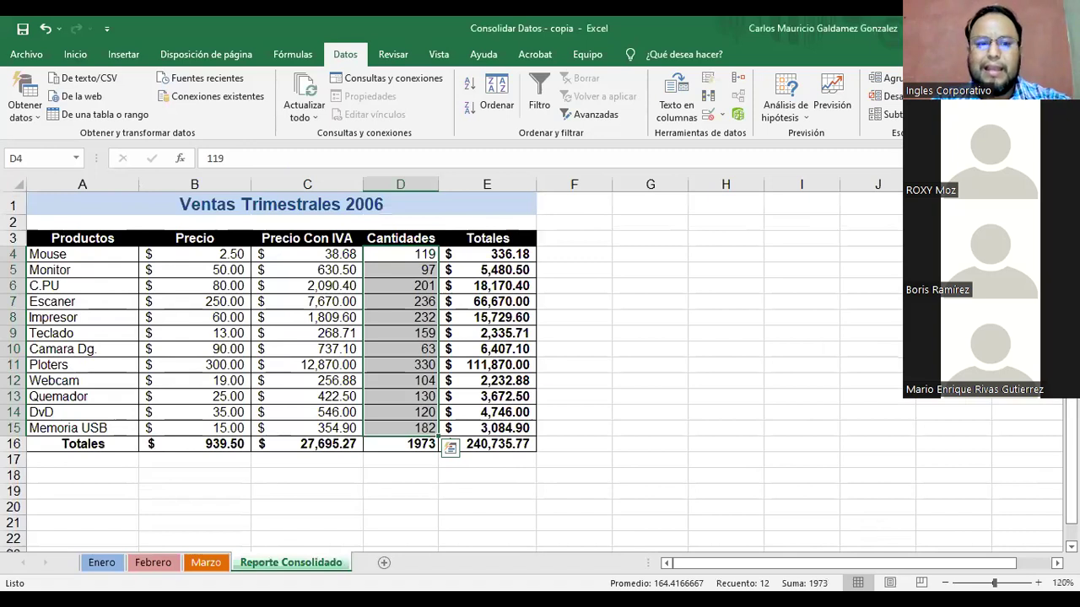
Step: Review the quantity ranges B2:B13 on the Enero, Febrero and Marzo sheets that feed the consolidation
left_click(102, 563)
left_click(187, 226)
left_click_drag(186, 247, 186, 454)
left_click(152, 563)
left_click_drag(192, 226, 191, 455)
left_click(206, 563)
left_click_drag(179, 228, 196, 455)
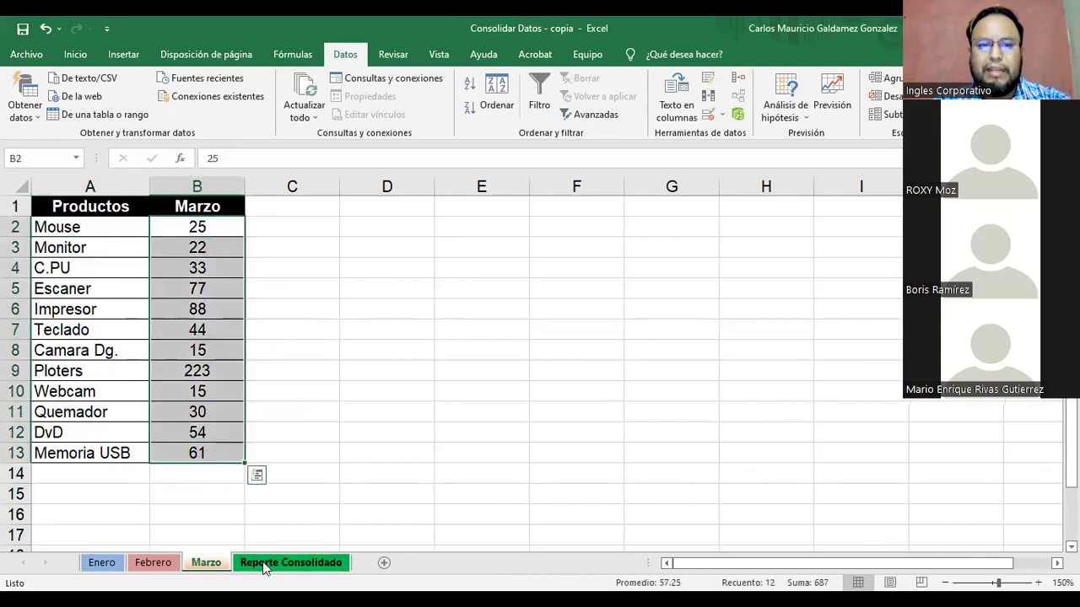
Step: Try to consolidate the three months by sum from D4 of Reporte Consolidado with Fila superior and Columna izquierda labels enabled
left_click(265, 563)
left_click(383, 256)
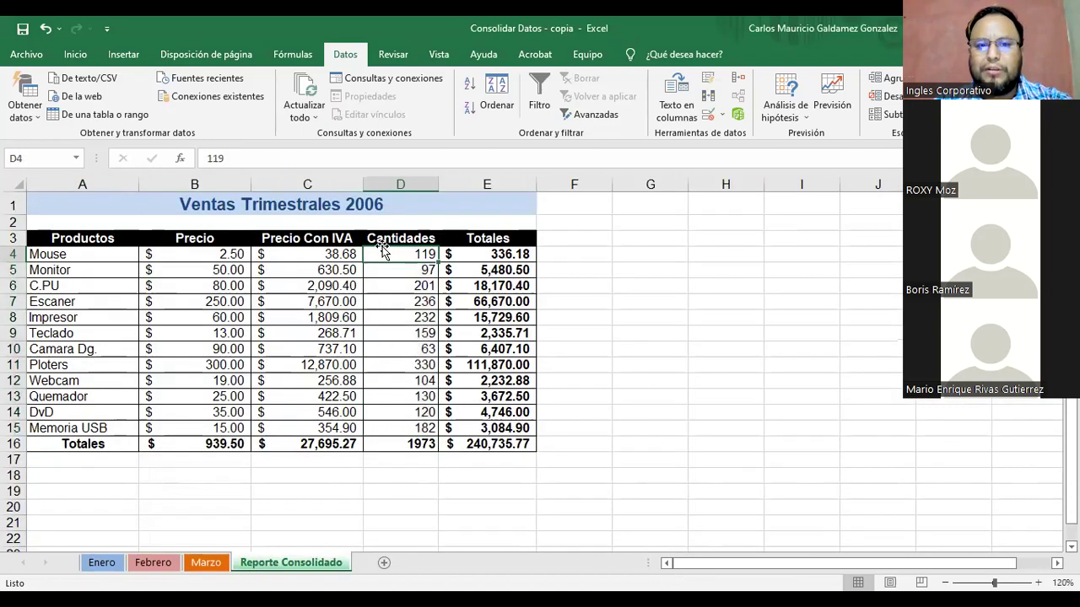
left_click(738, 78)
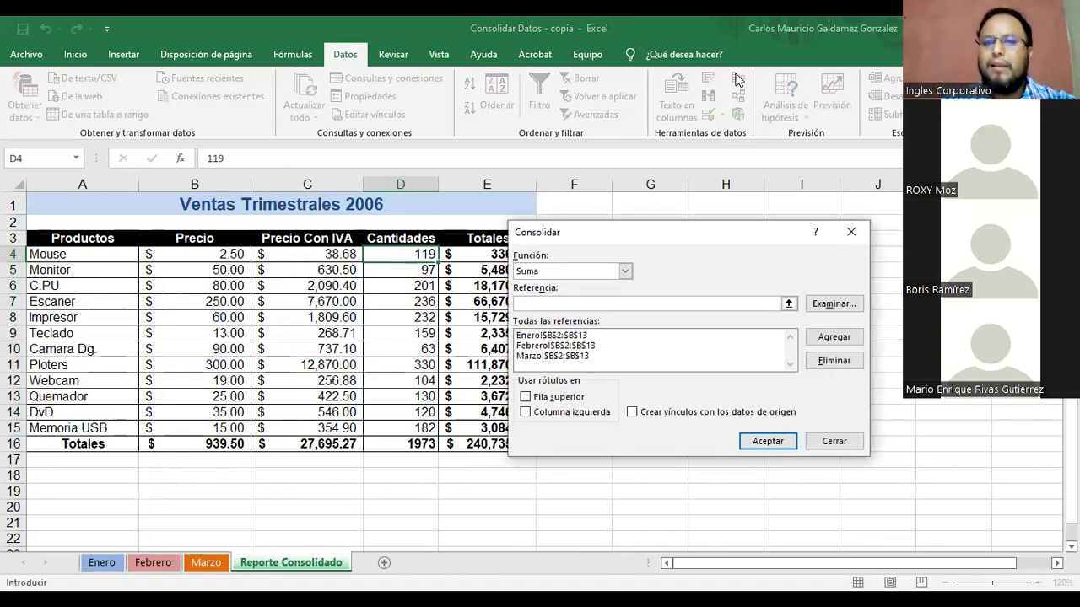
left_click(546, 401)
left_click(548, 413)
left_click(756, 445)
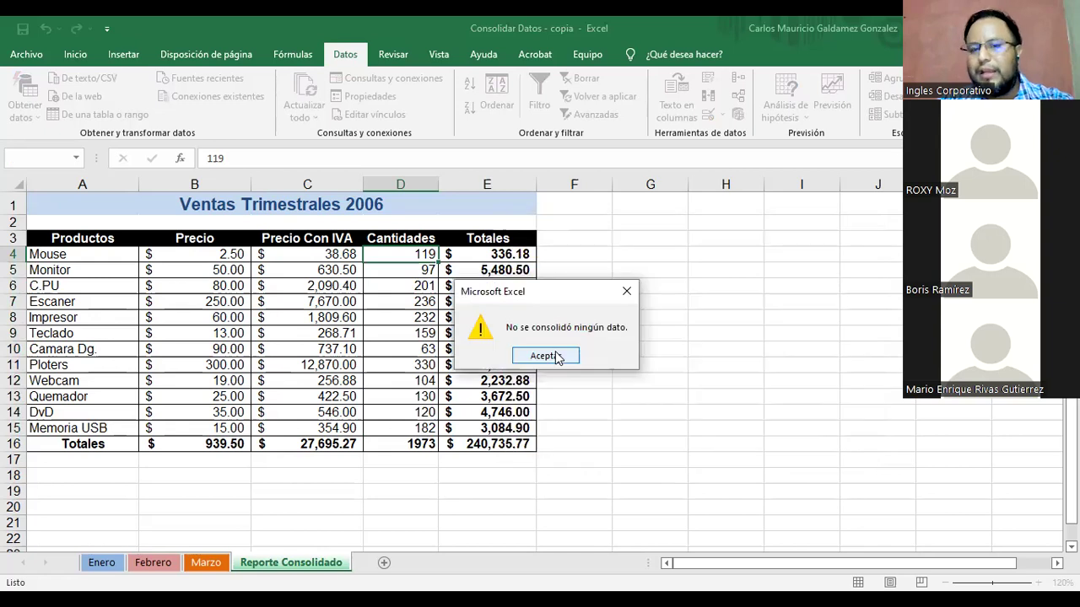
left_click(546, 356)
Step: Clear the Precio Con IVA cells C3:C15 together with the Cantidades and Totales headings in D3:E3
left_click_drag(328, 242, 327, 443)
left_click_drag(346, 239, 523, 238)
left_click_drag(316, 238, 337, 430)
left_click_drag(390, 239, 502, 236)
key("Delete")
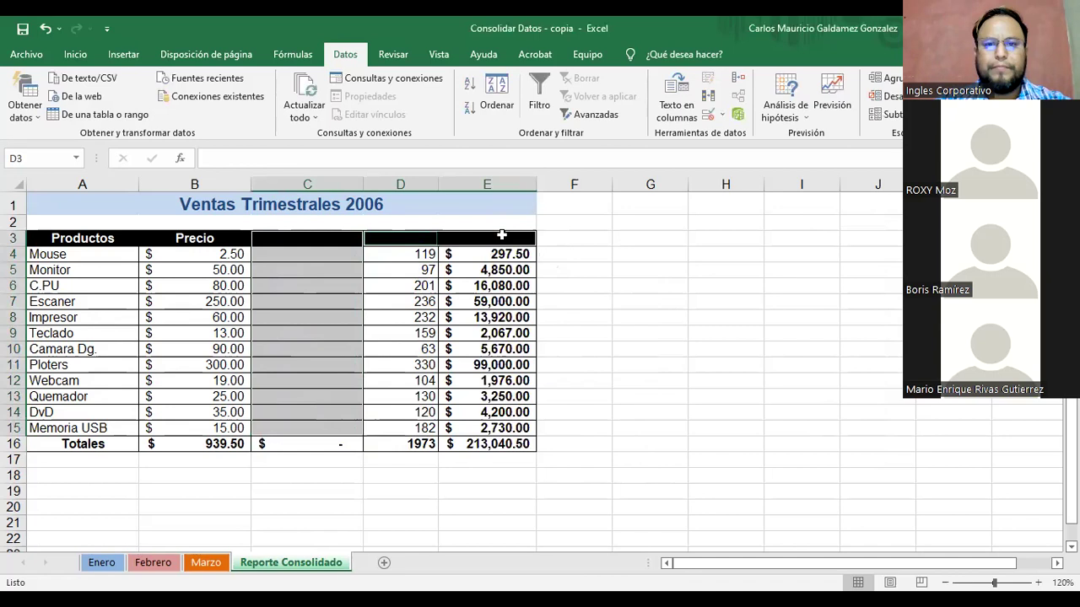
Step: Try the label-based consolidation from D4 again, and undo the clearing of the Precio Con IVA column and headings
left_click(387, 255)
left_click(739, 78)
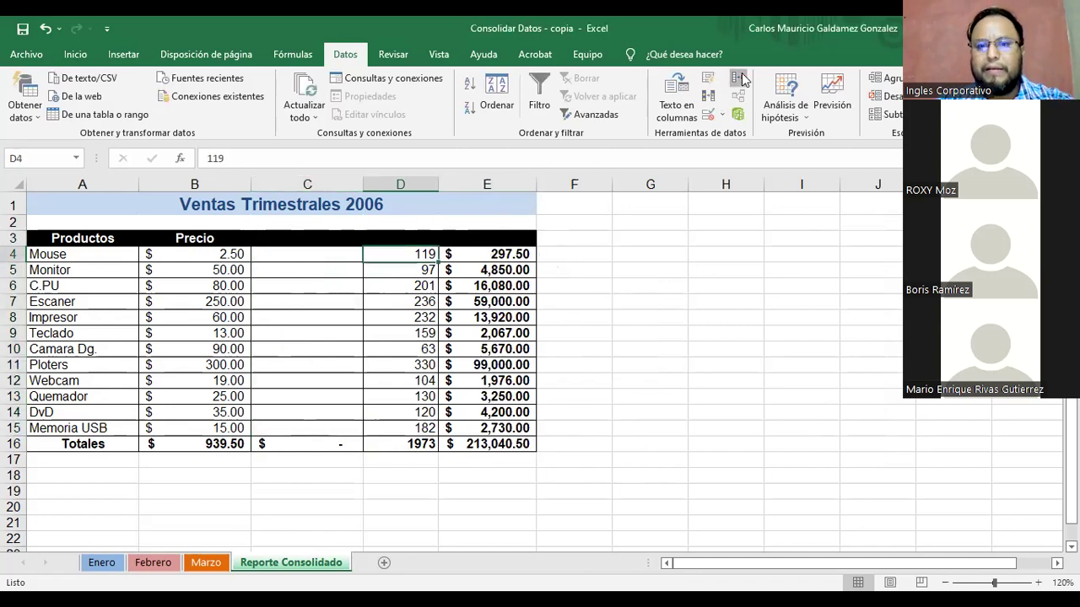
left_click(762, 442)
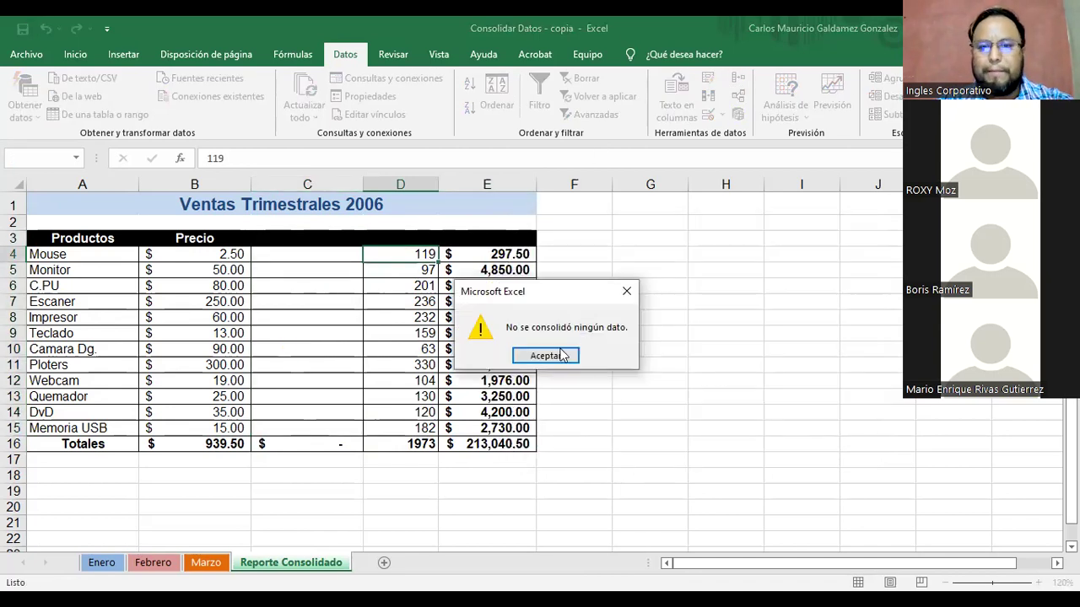
key("Return")
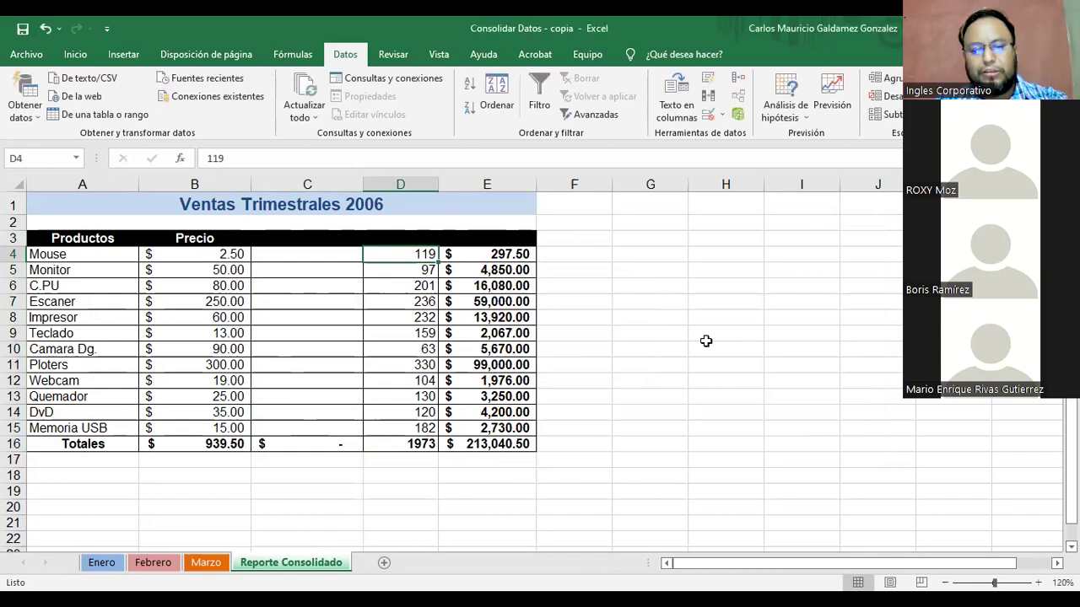
key("ctrl+z")
Step: Examine the Totales formula for Impresor in E8 and the consolidated quantities in D4:D15
left_click(526, 317)
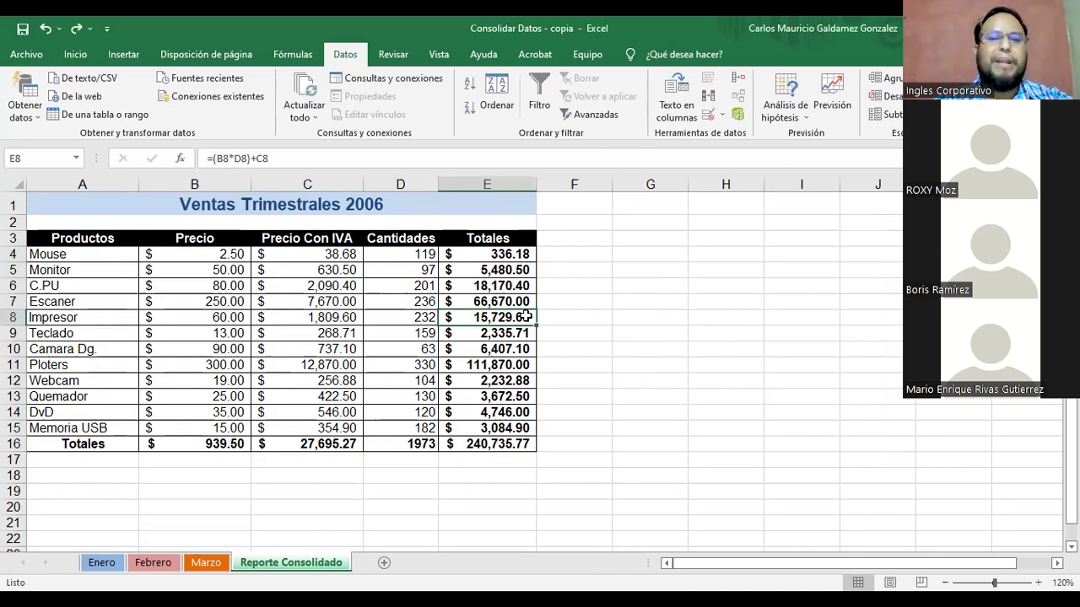
left_click_drag(410, 254, 411, 426)
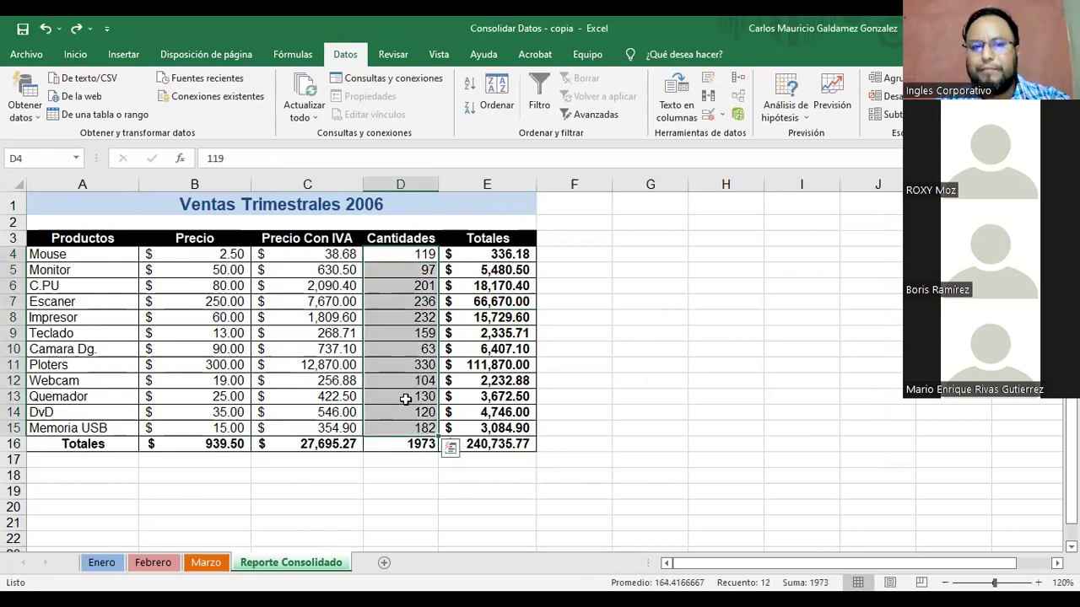
left_click(406, 399)
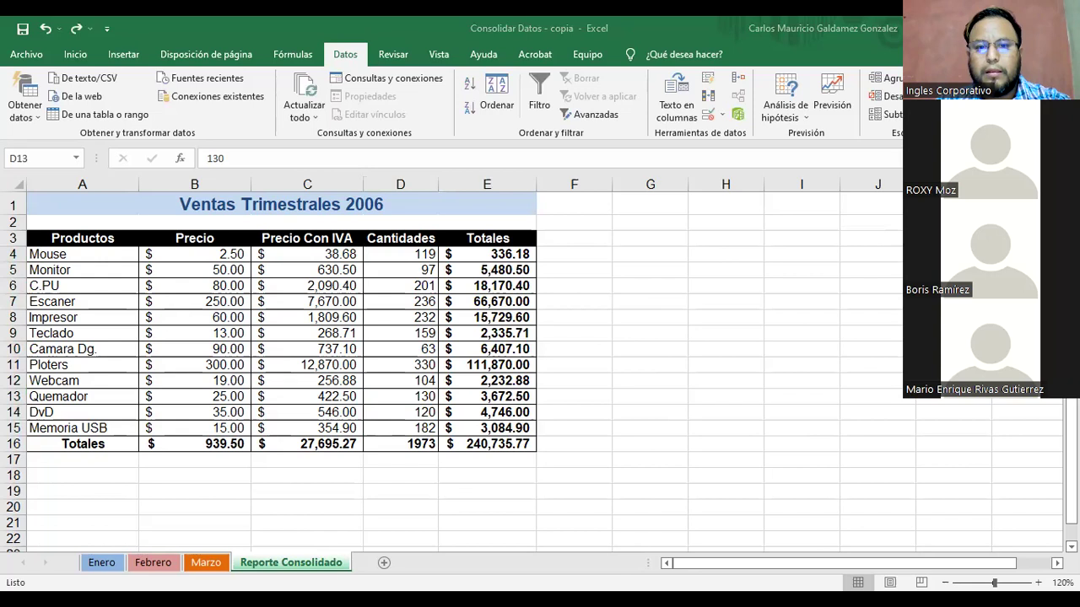
left_click(400, 396)
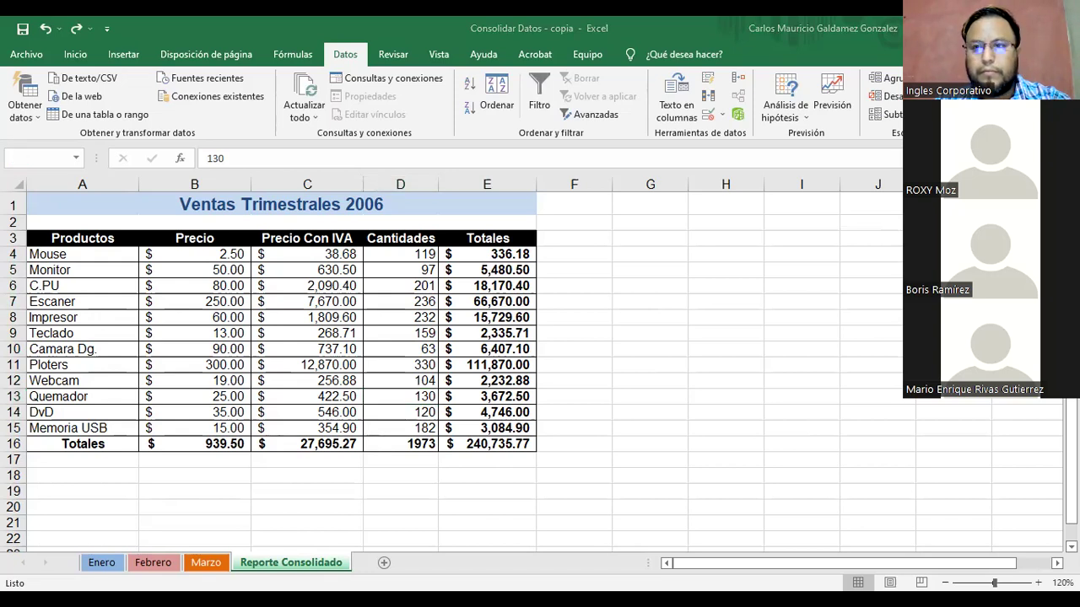
left_click(864, 139)
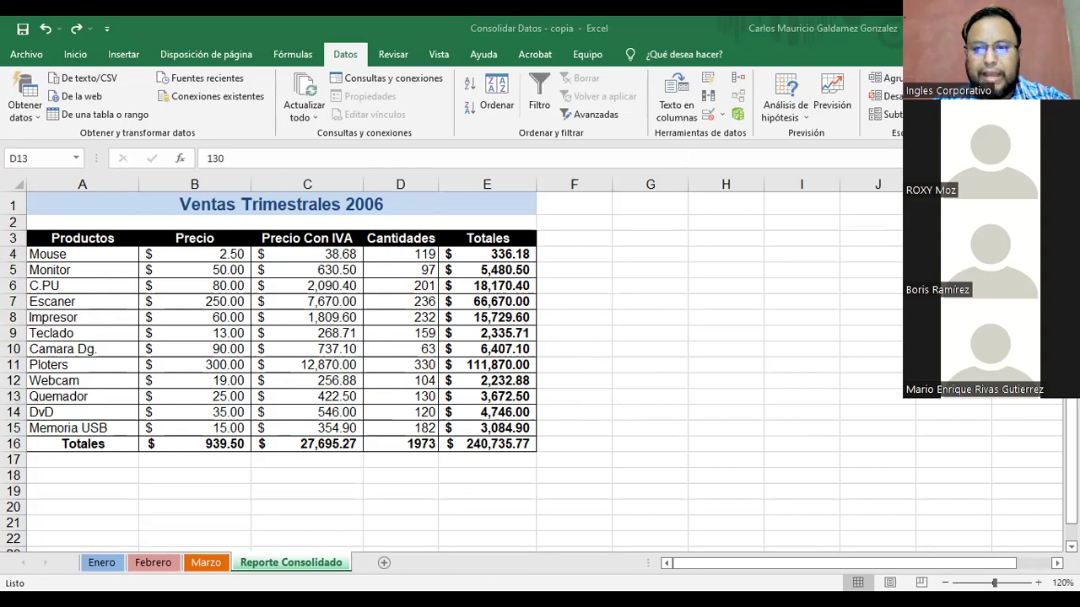
Step: Switch to the Consolidar Datos - Ejercicio workbook and examine the Reporte Consolidado column headings from Productos to Totales
key("alt+Tab")
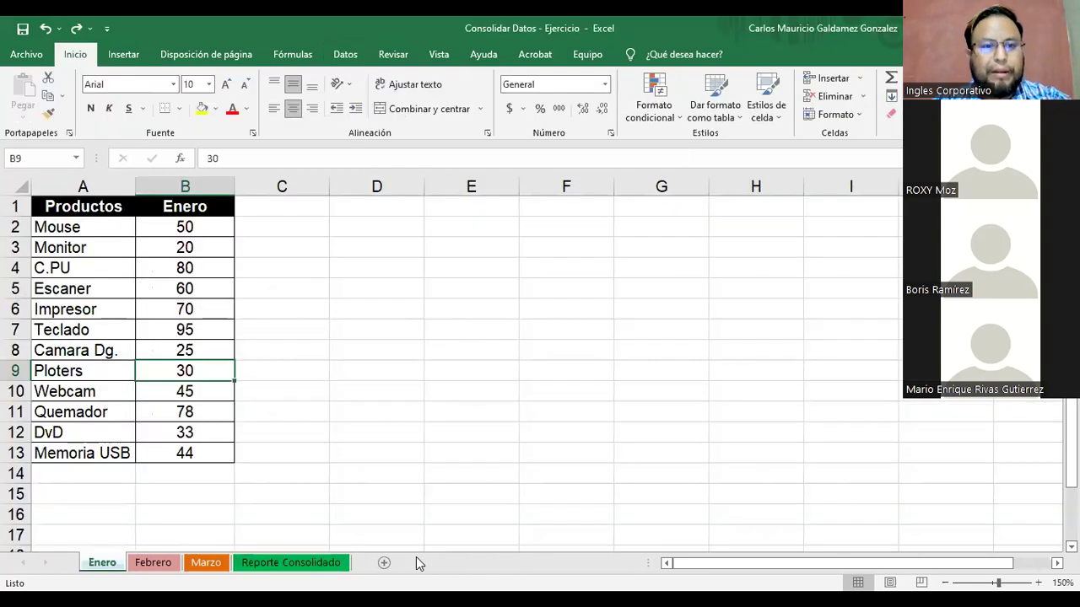
left_click(272, 563)
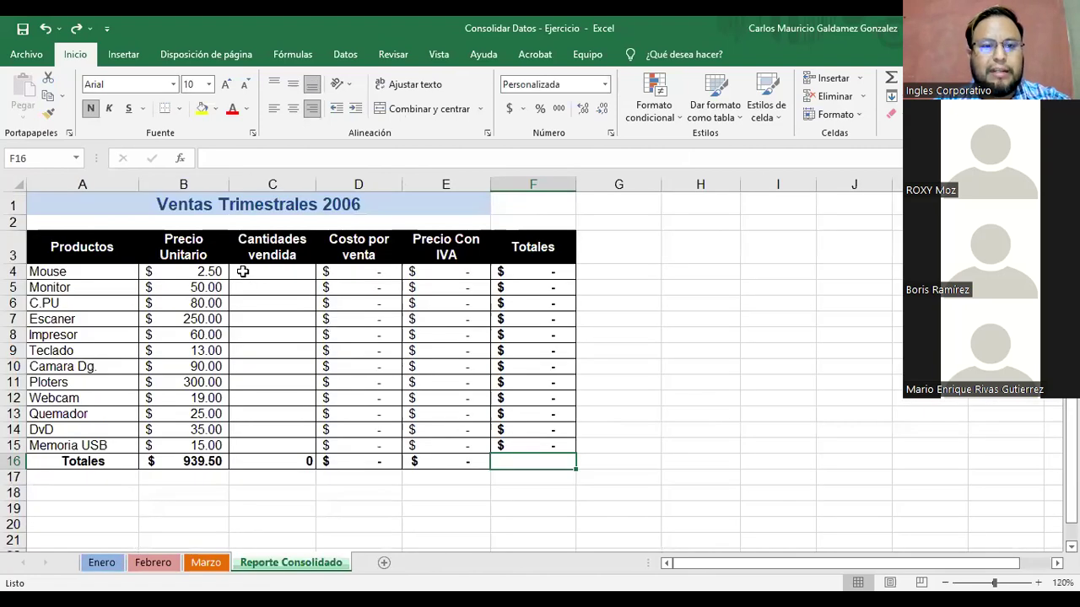
left_click(95, 260)
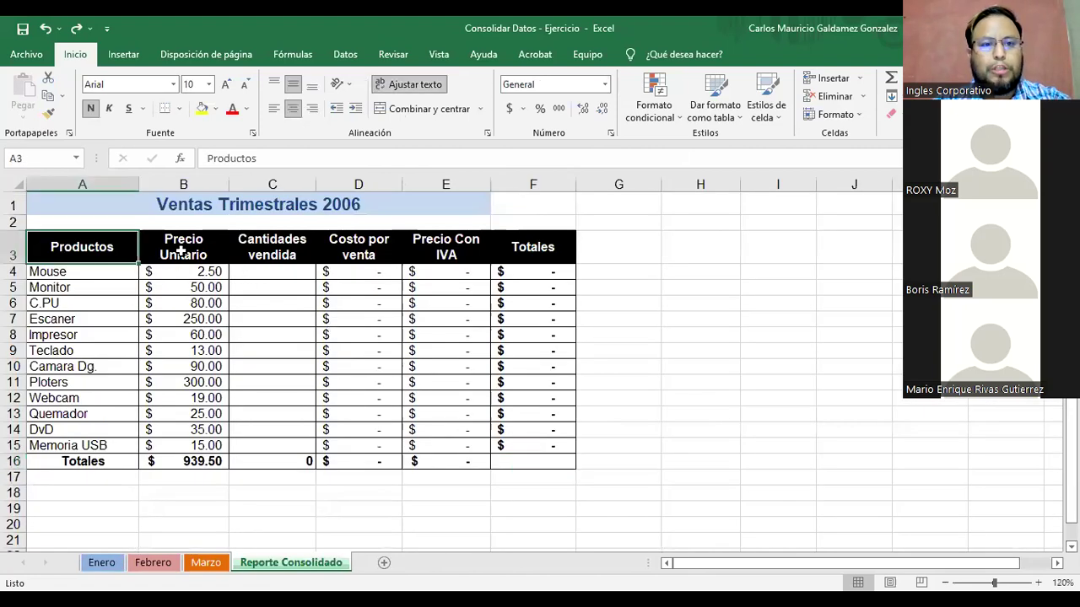
left_click(181, 251)
left_click(287, 255)
left_click(356, 258)
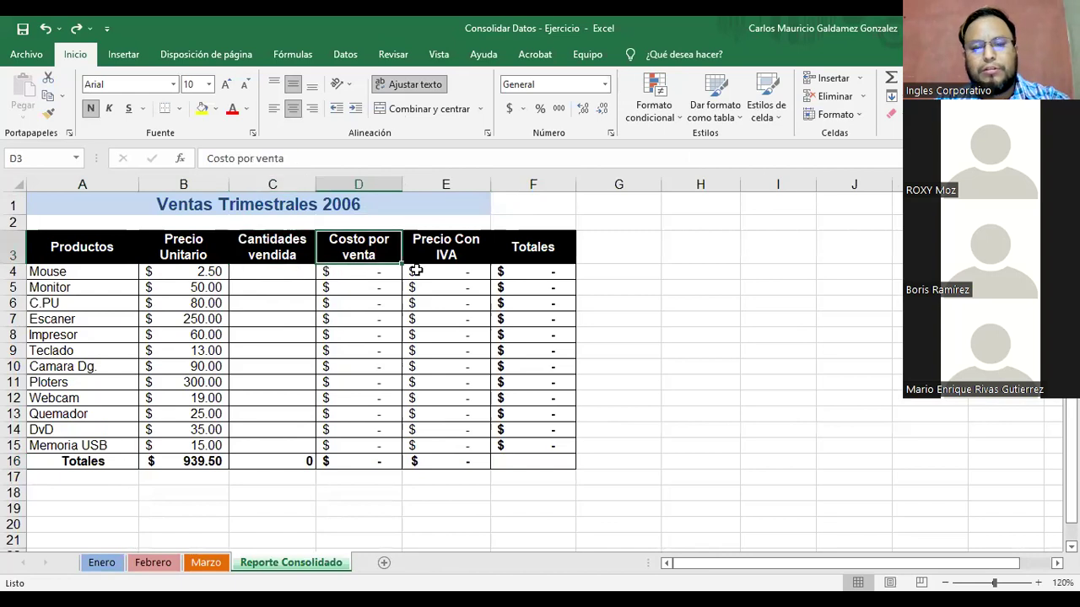
left_click(466, 254)
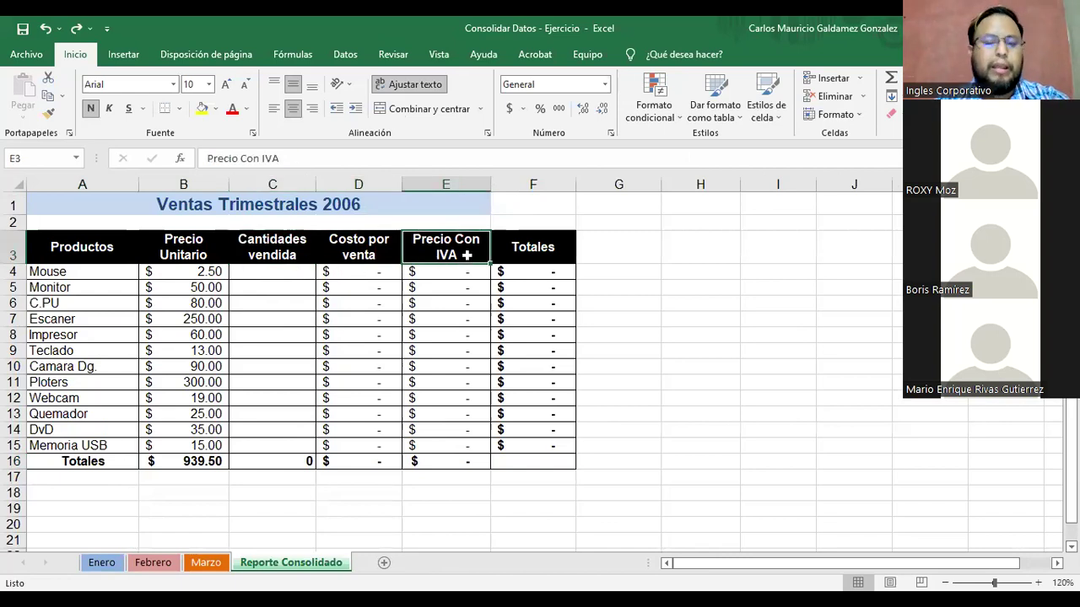
left_click(547, 257)
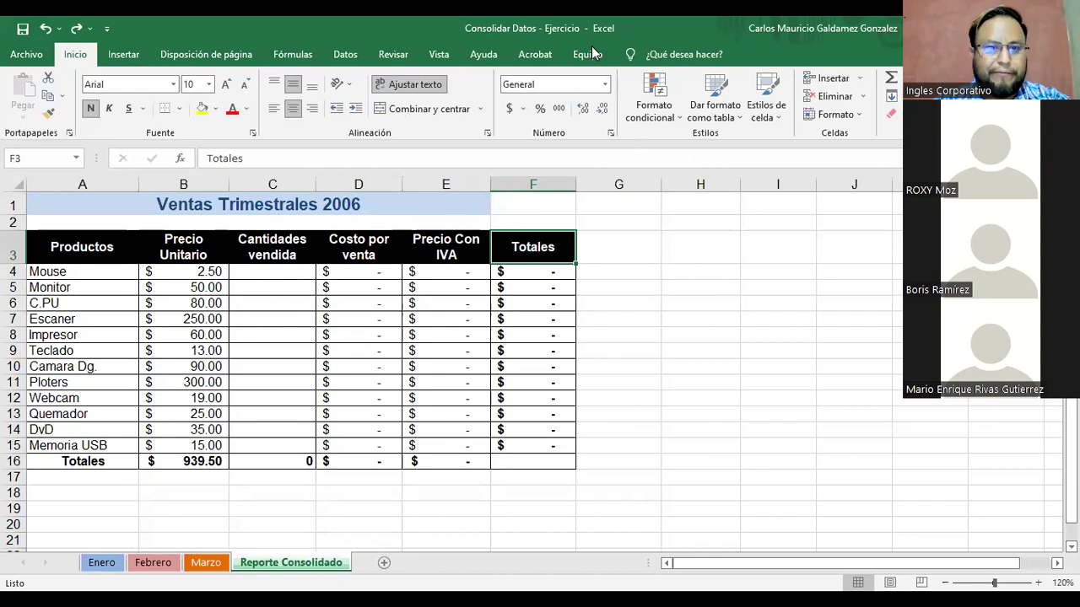
key("alt+Tab")
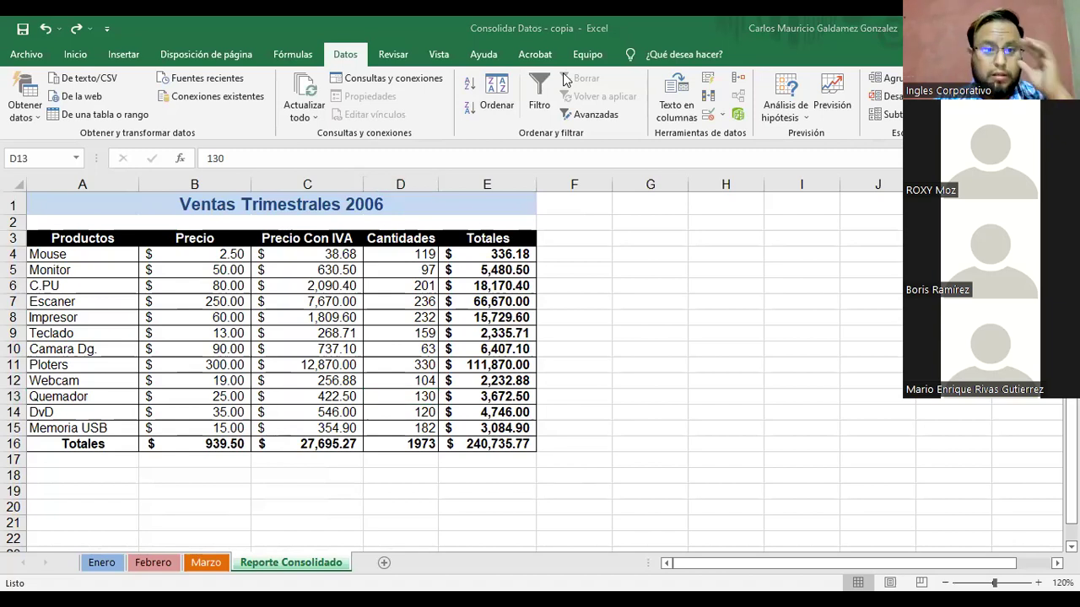
key("alt+Tab")
key("Right")
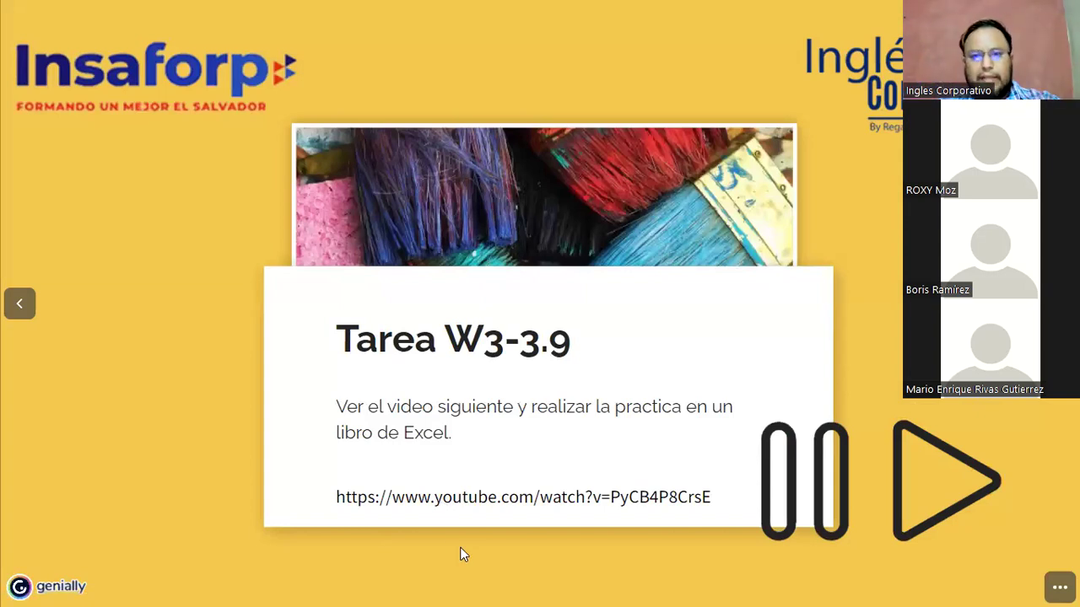
key("Right")
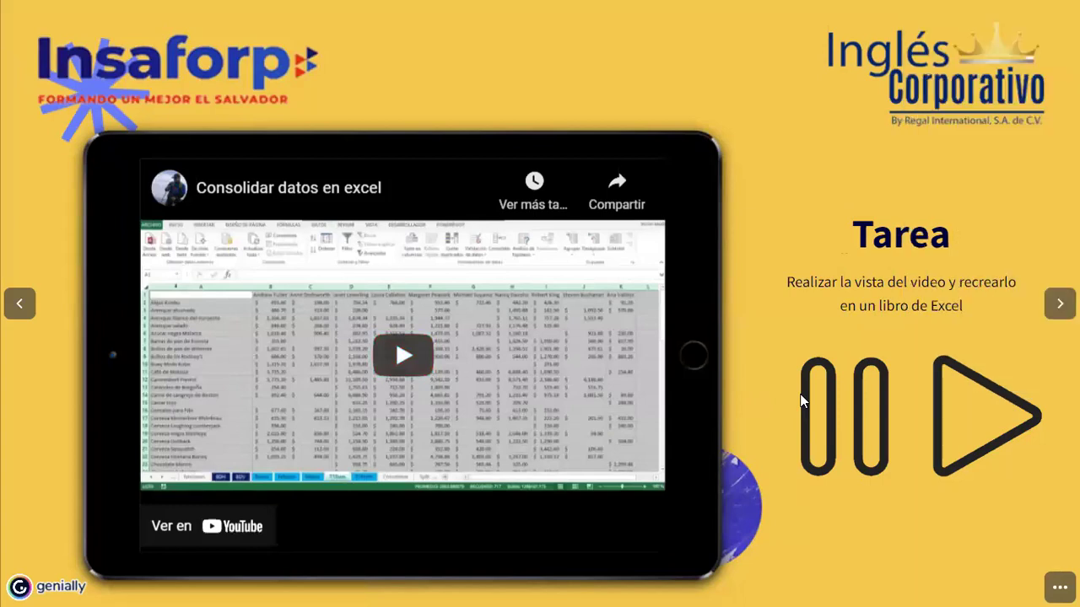
left_click(1060, 305)
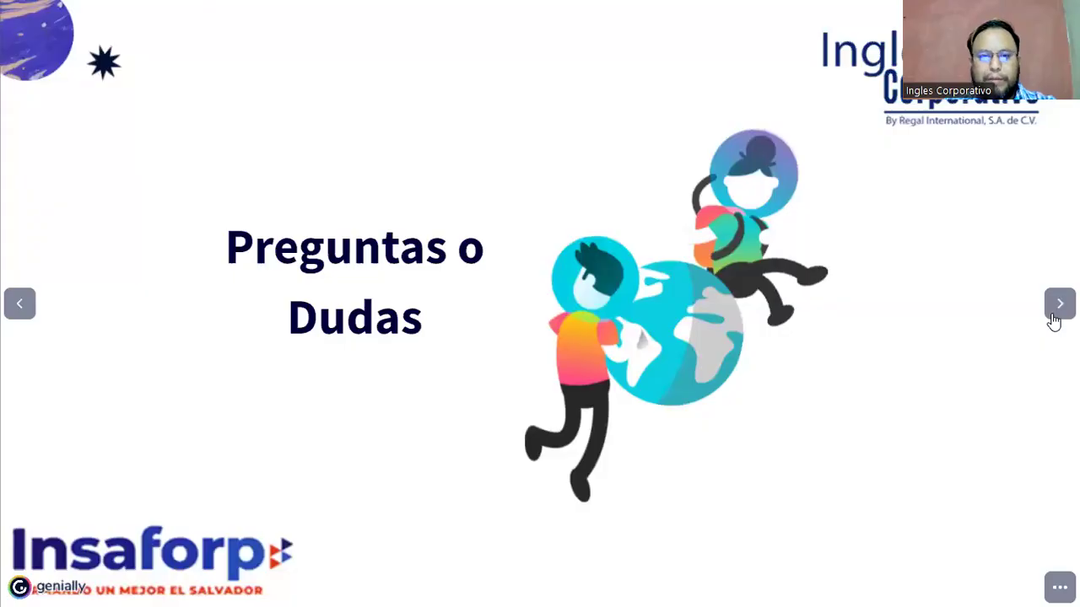